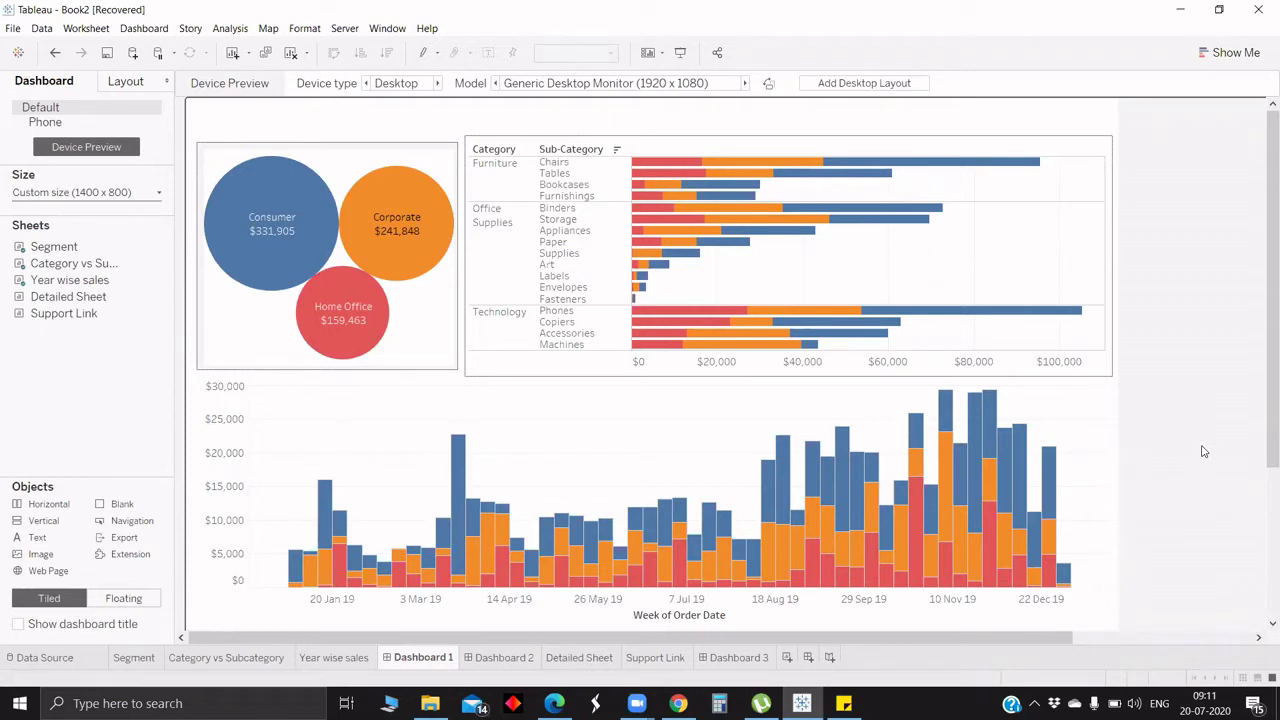
Step: Examine how selecting bars in the Category and Sub-Category chart on Dashboard 1 affects the weekly sales chart
click(762, 161)
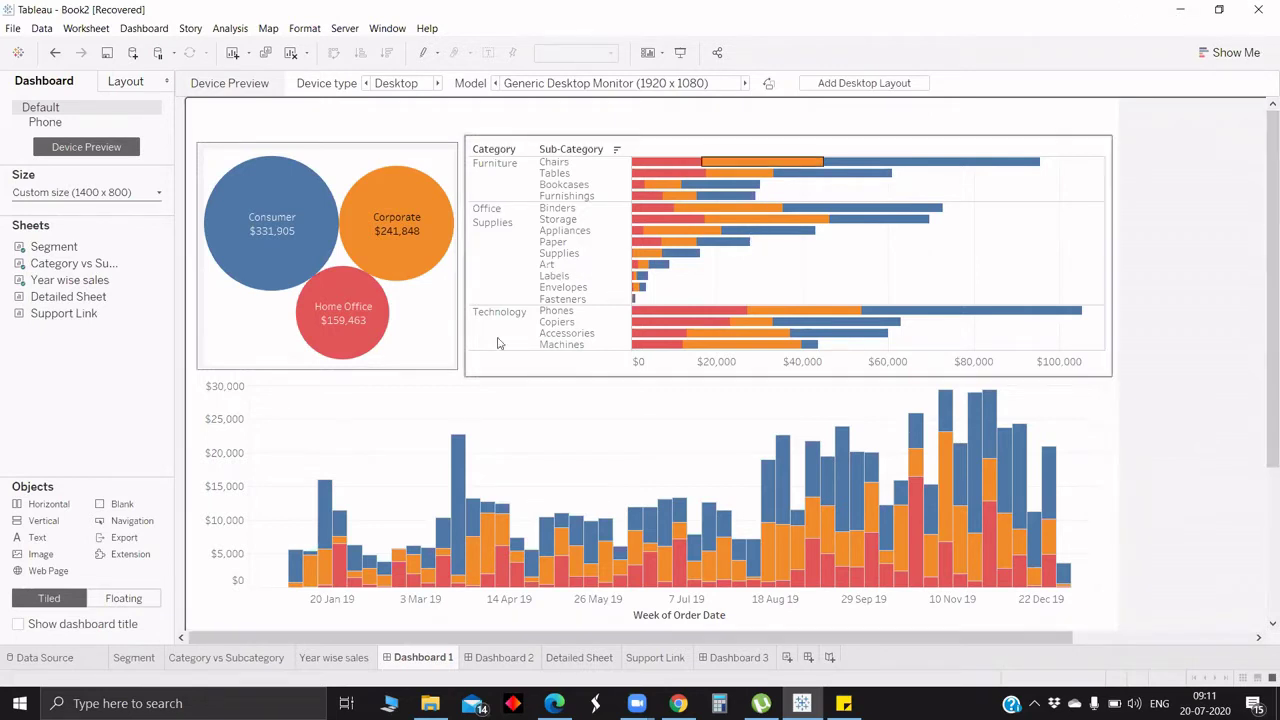
click(755, 368)
mouse_move(695, 180)
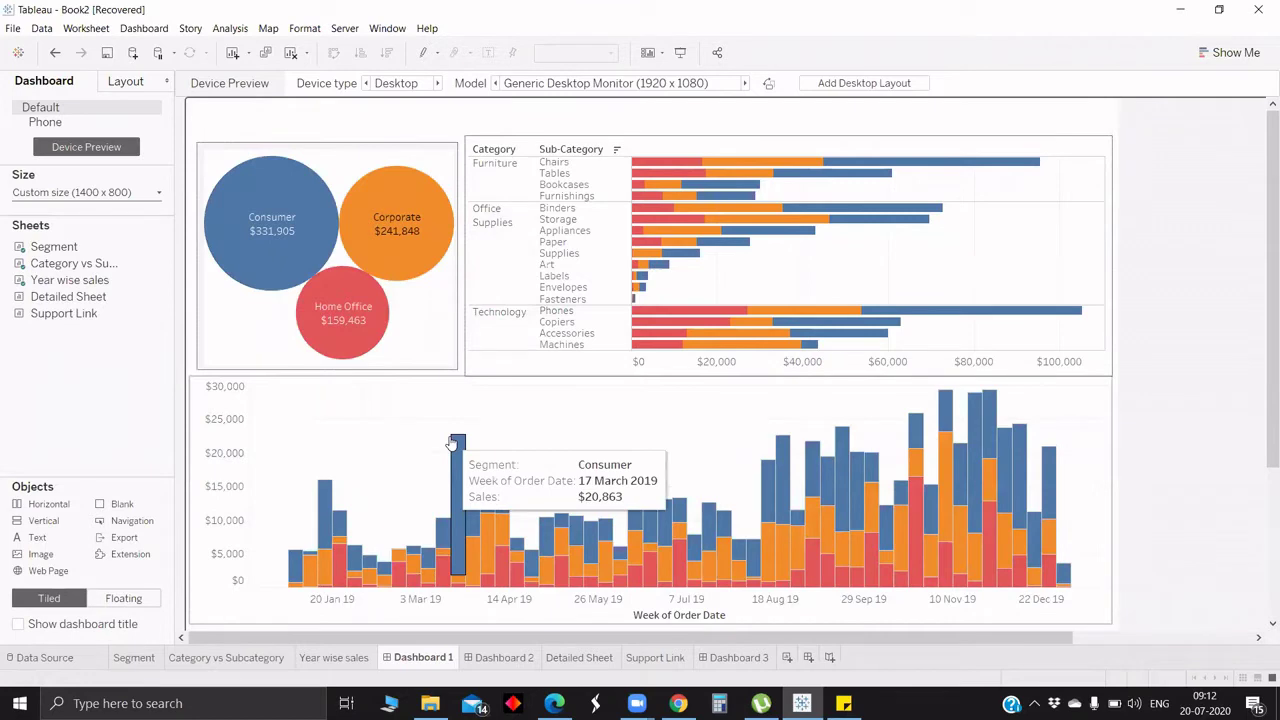
click(667, 162)
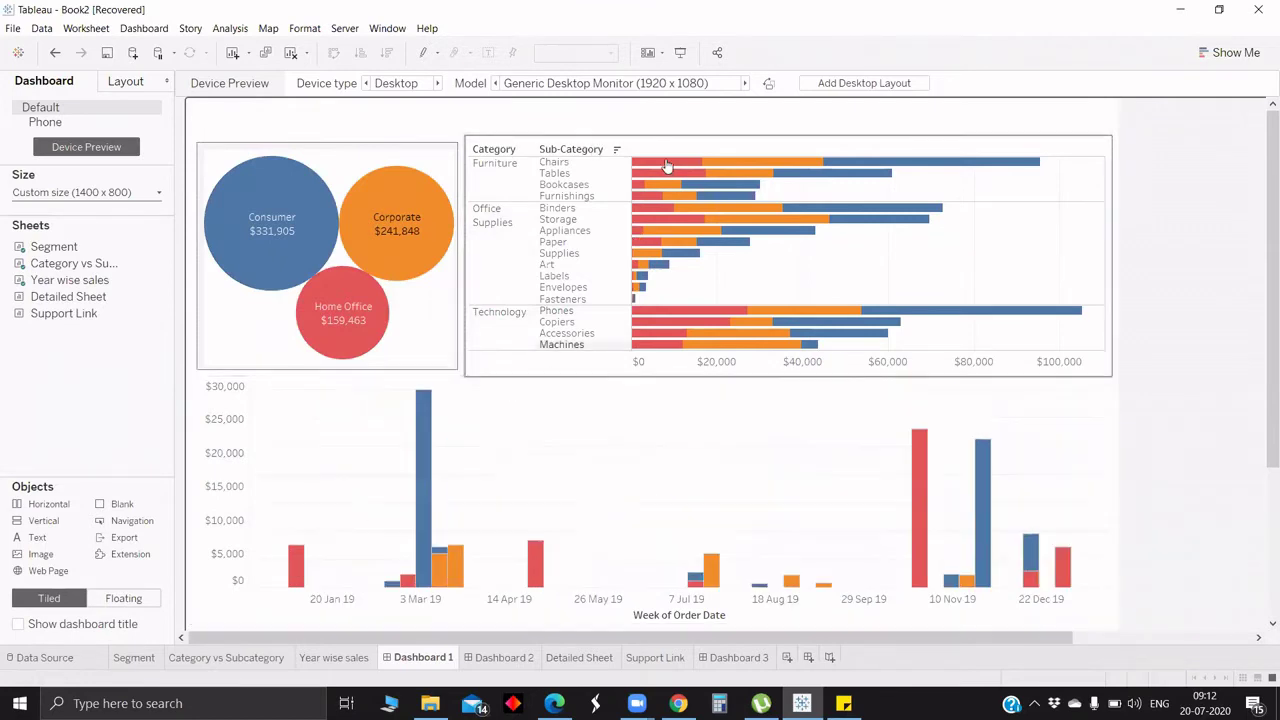
click(1180, 340)
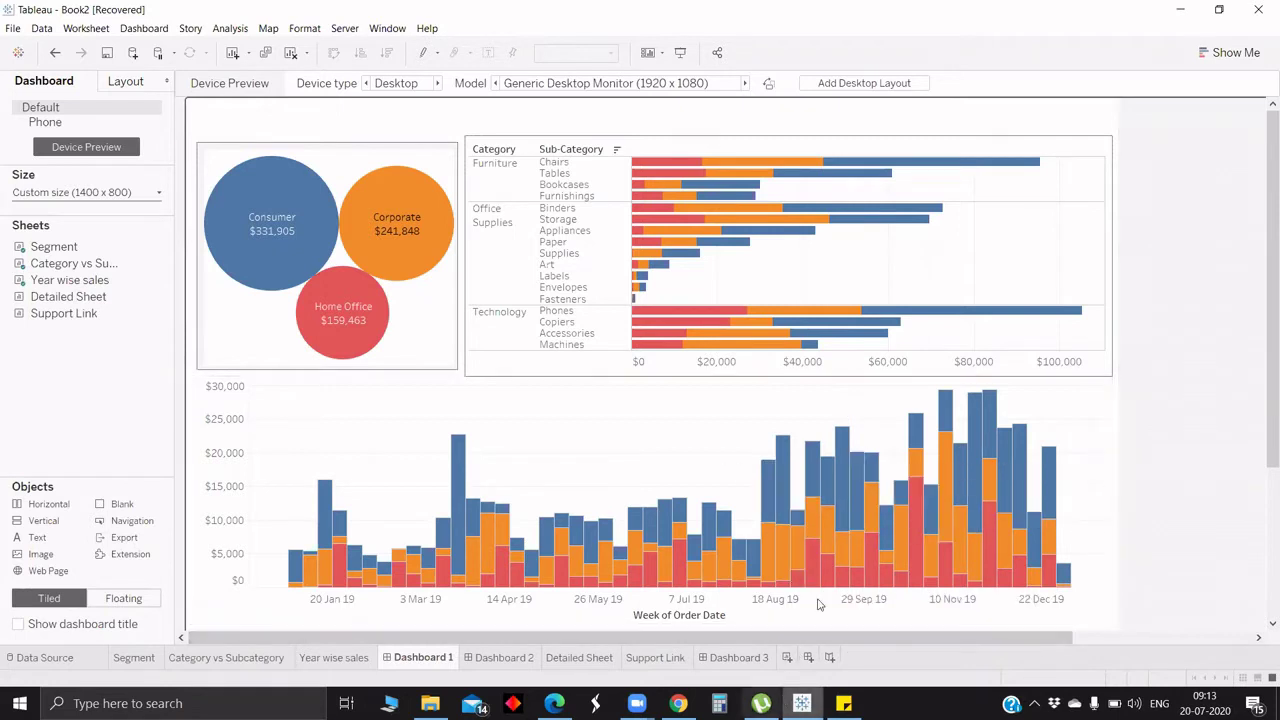
Step: Create a new dashboard and set its fixed width to 1400 px
click(807, 657)
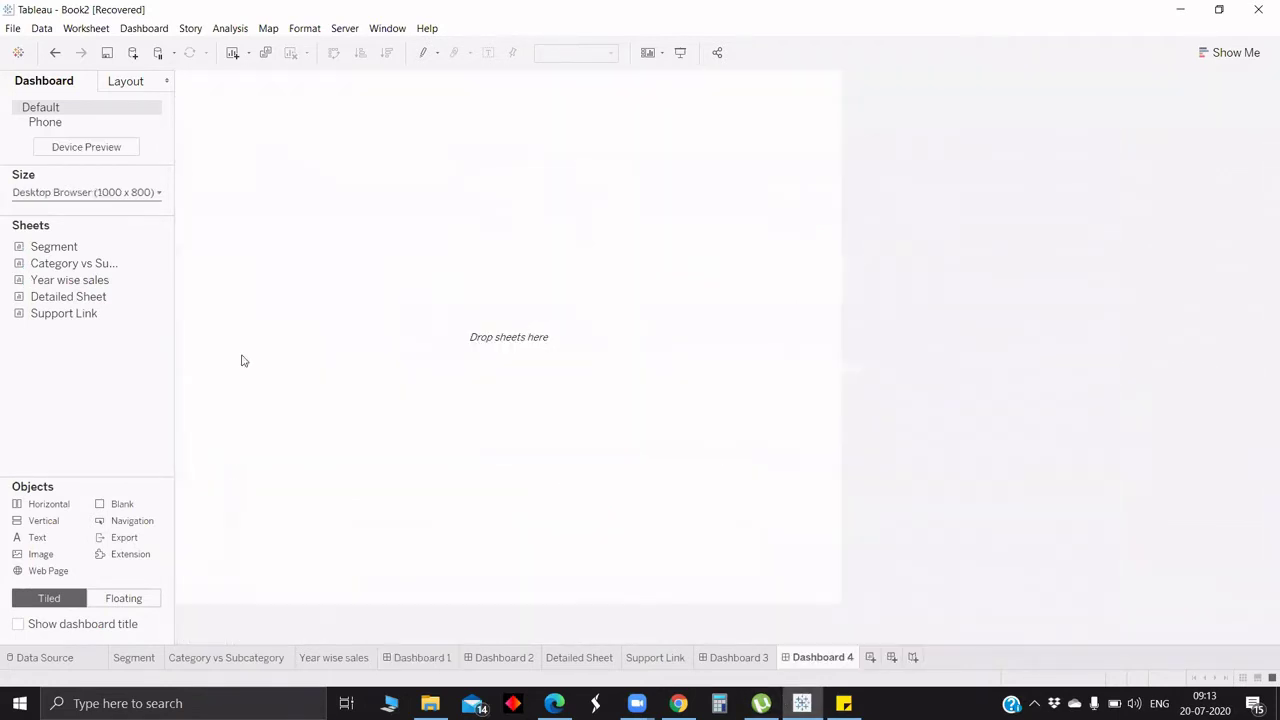
click(137, 208)
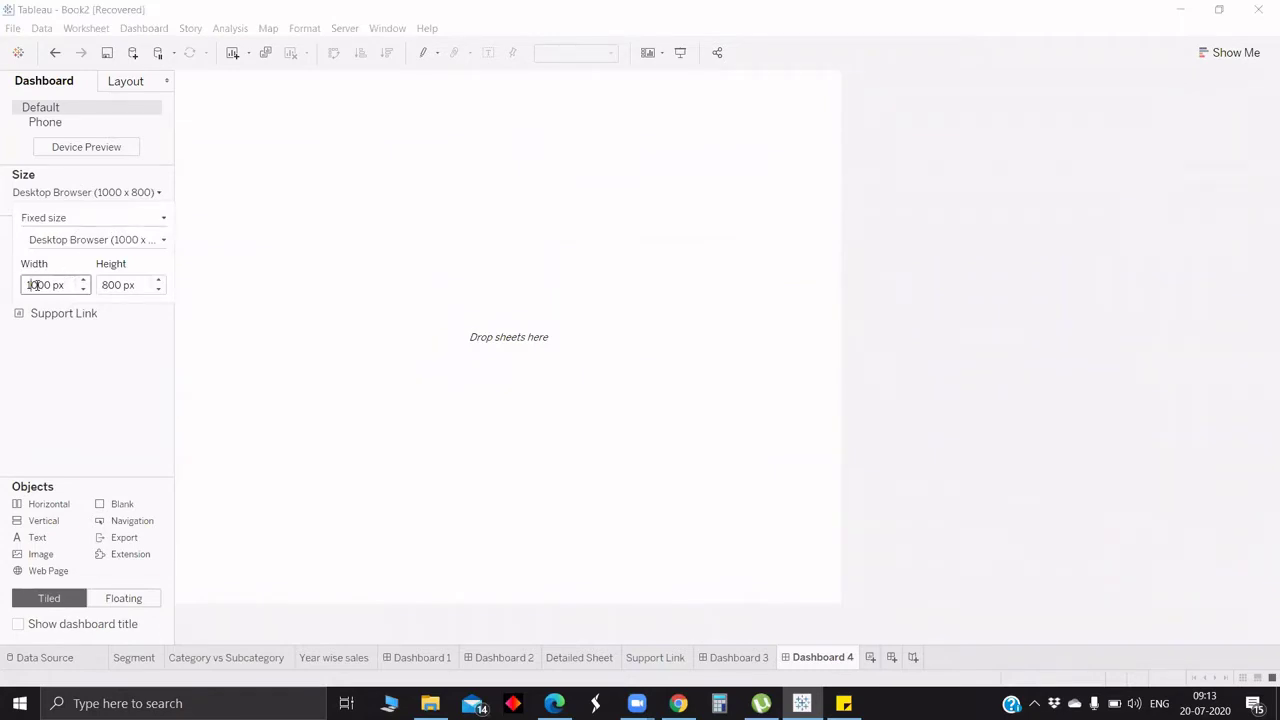
text(14)
key(Return)
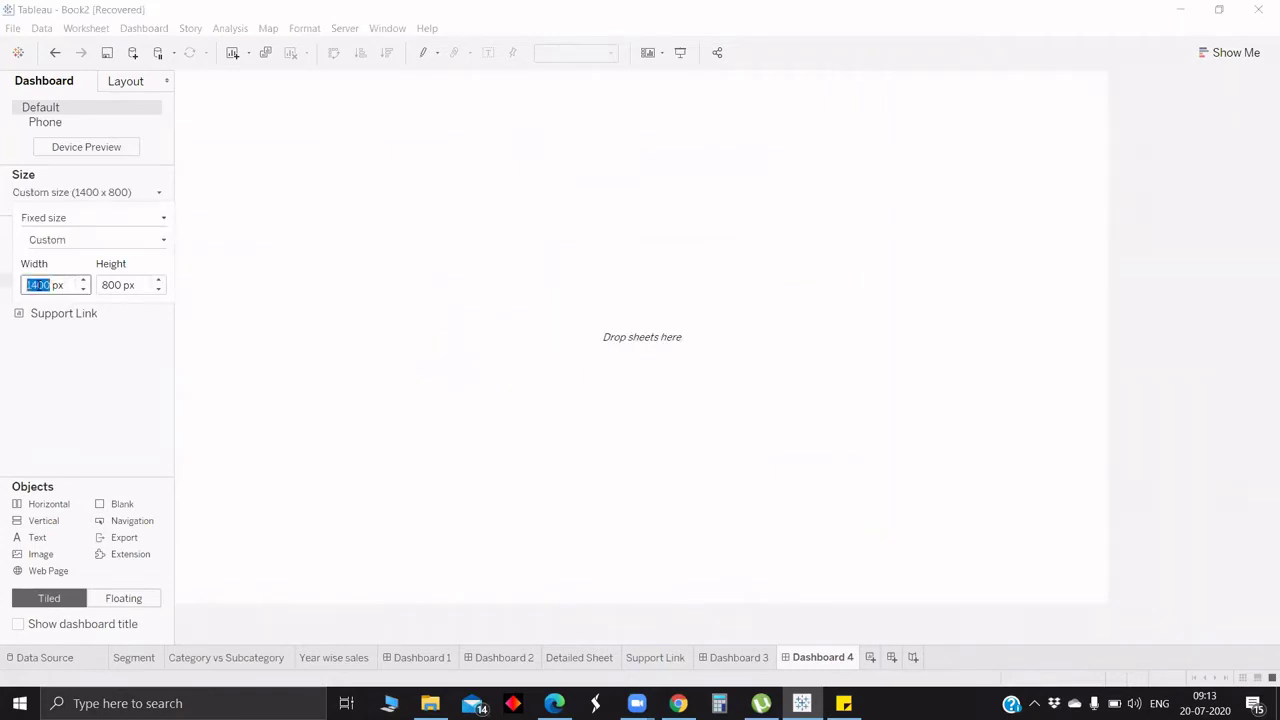
click(64, 362)
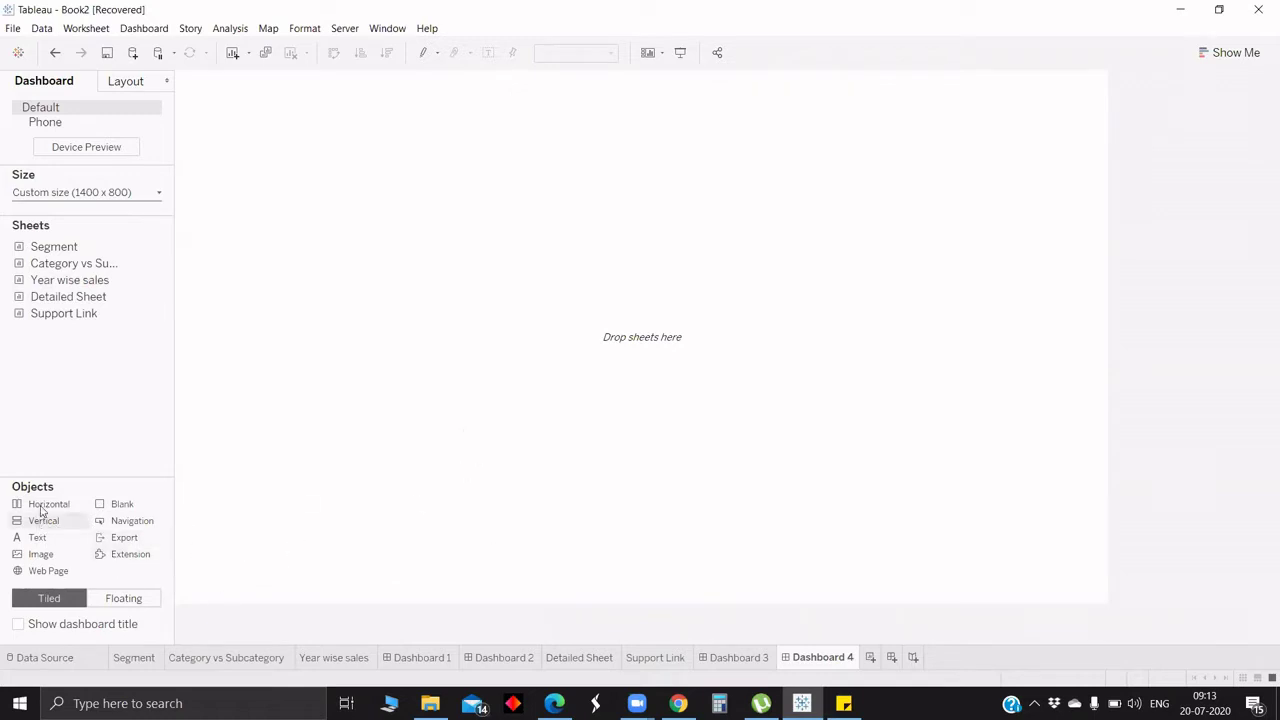
Step: Add a vertical container holding a blank object, and insert a horizontal container 50 pixels high above the blank
drag(44, 504, 418, 327)
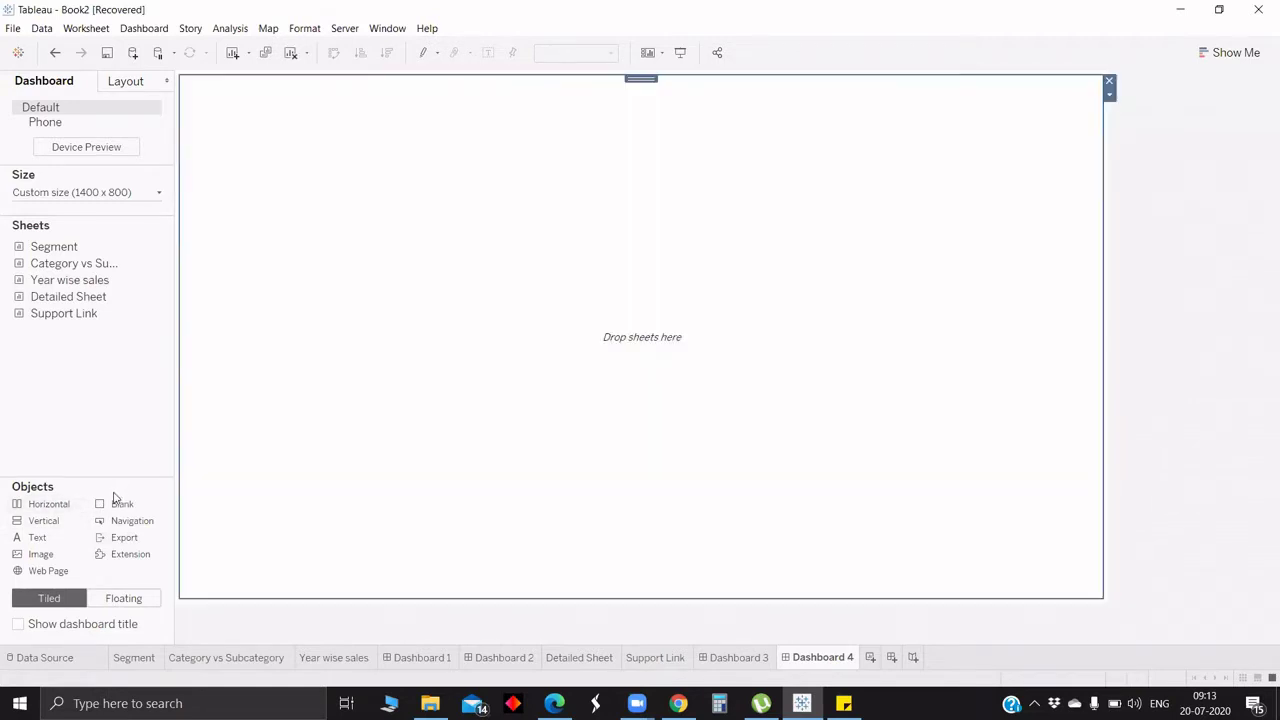
drag(126, 506, 426, 514)
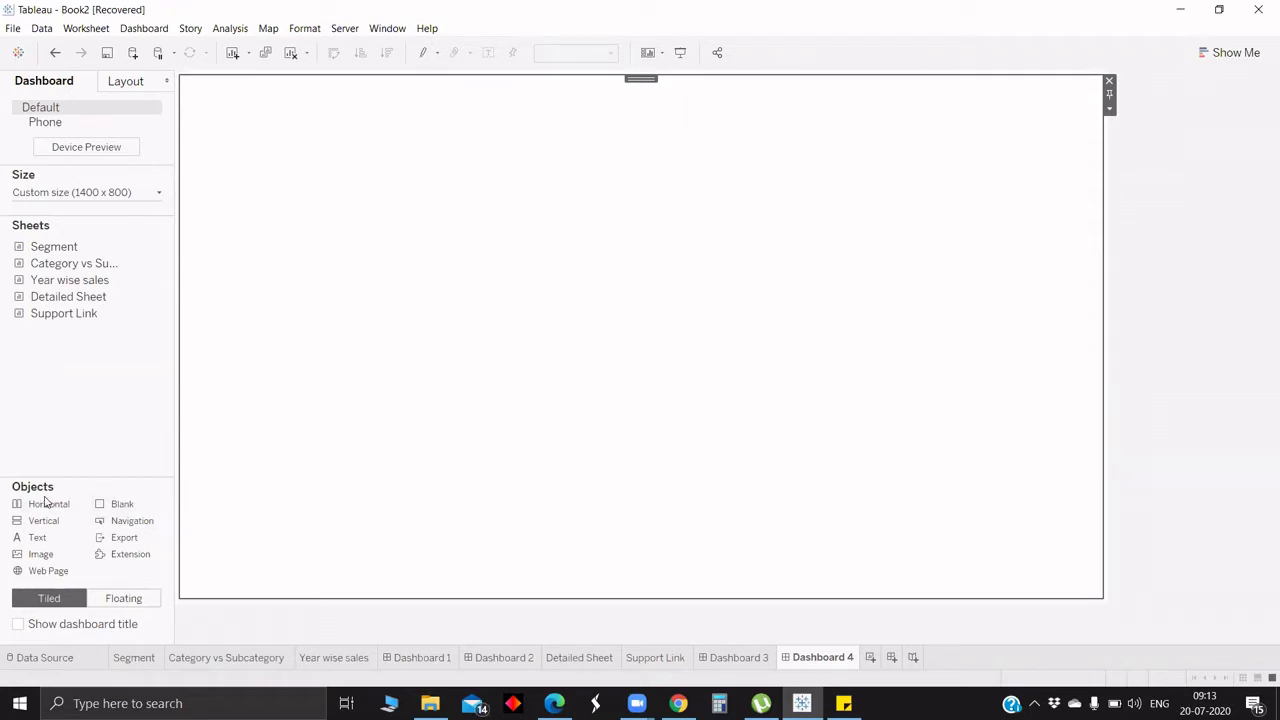
drag(45, 503, 509, 128)
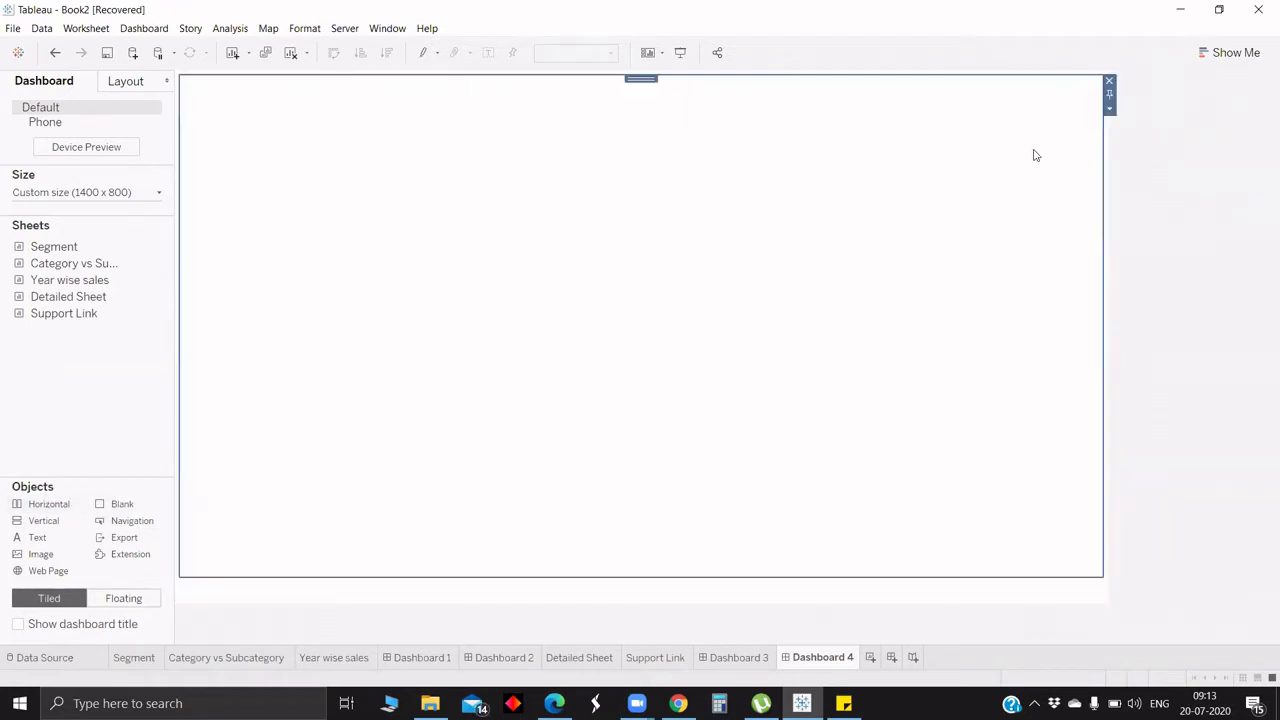
click(1109, 107)
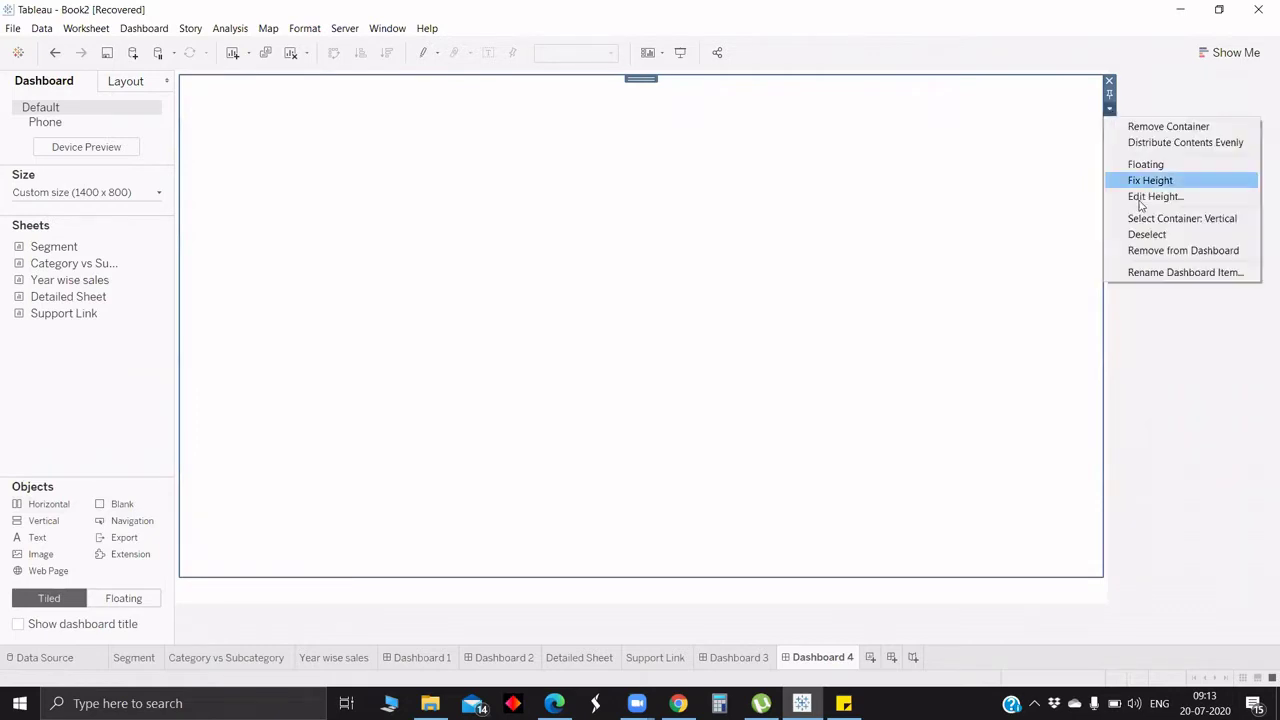
click(1150, 197)
text(50)
key(Return)
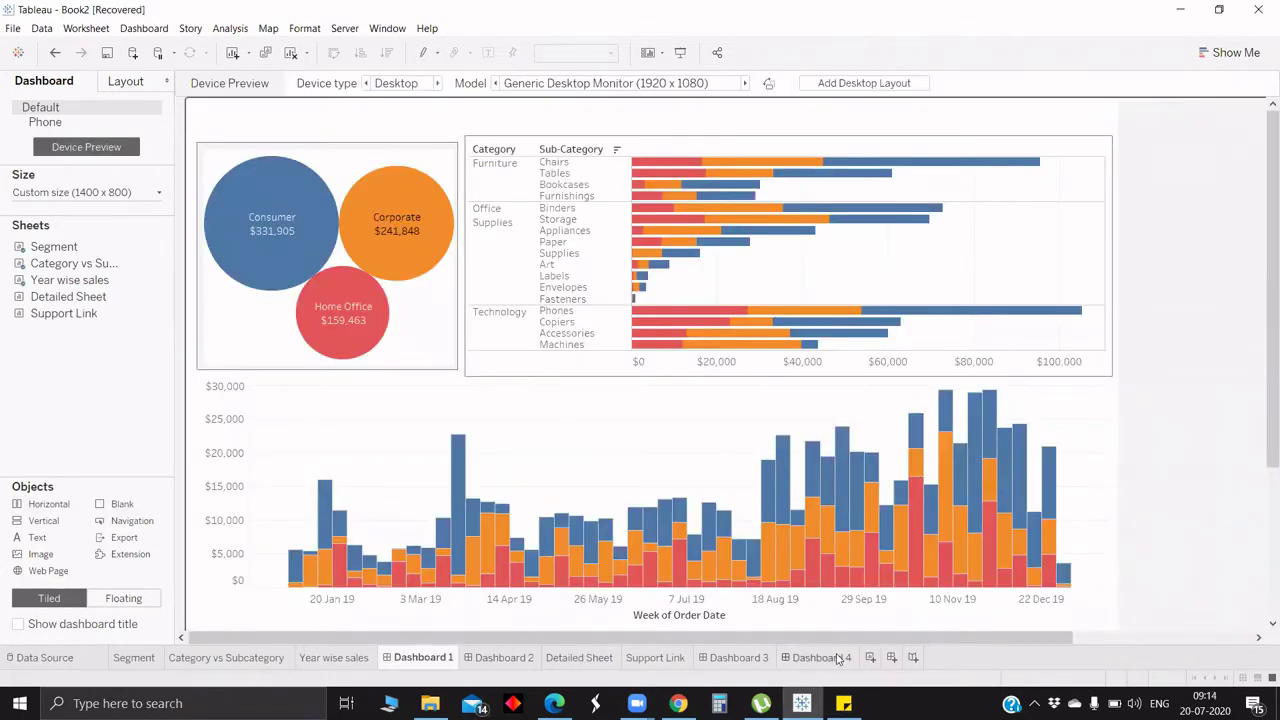
Step: On Dashboard 4, add a second horizontal container below the 50-pixel one and set its height to 350 pixels
click(838, 657)
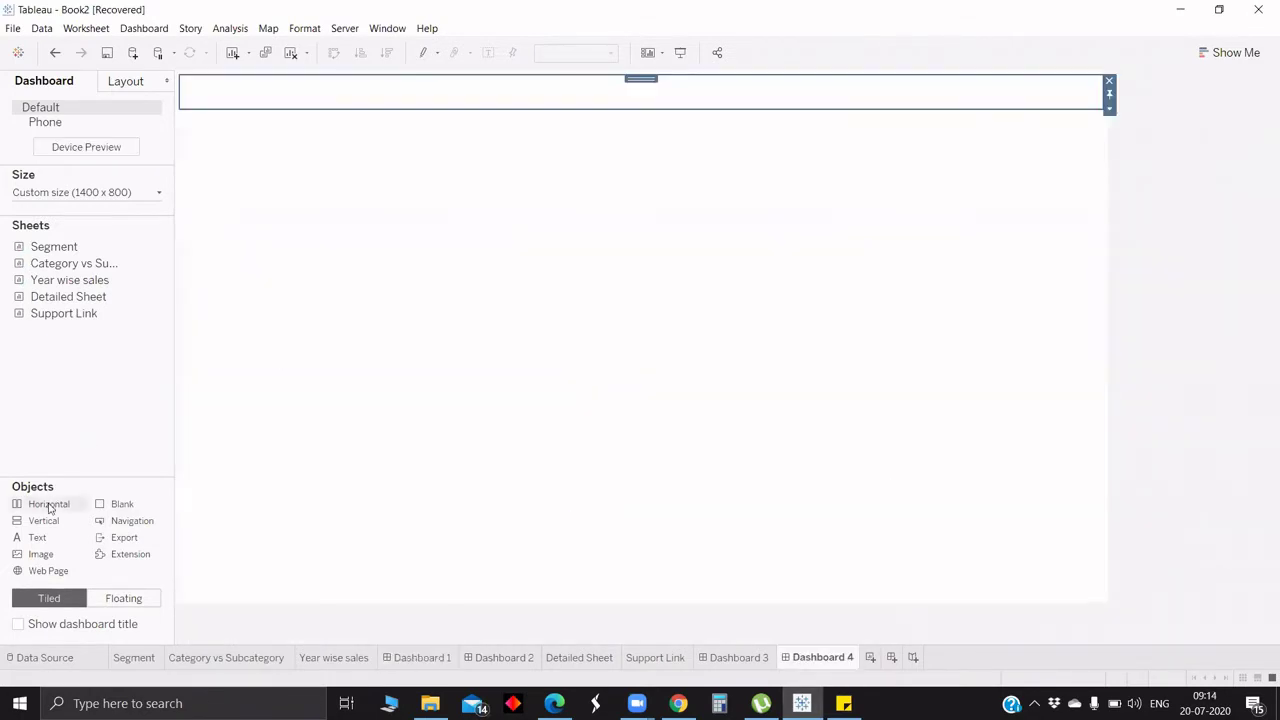
drag(40, 503, 420, 162)
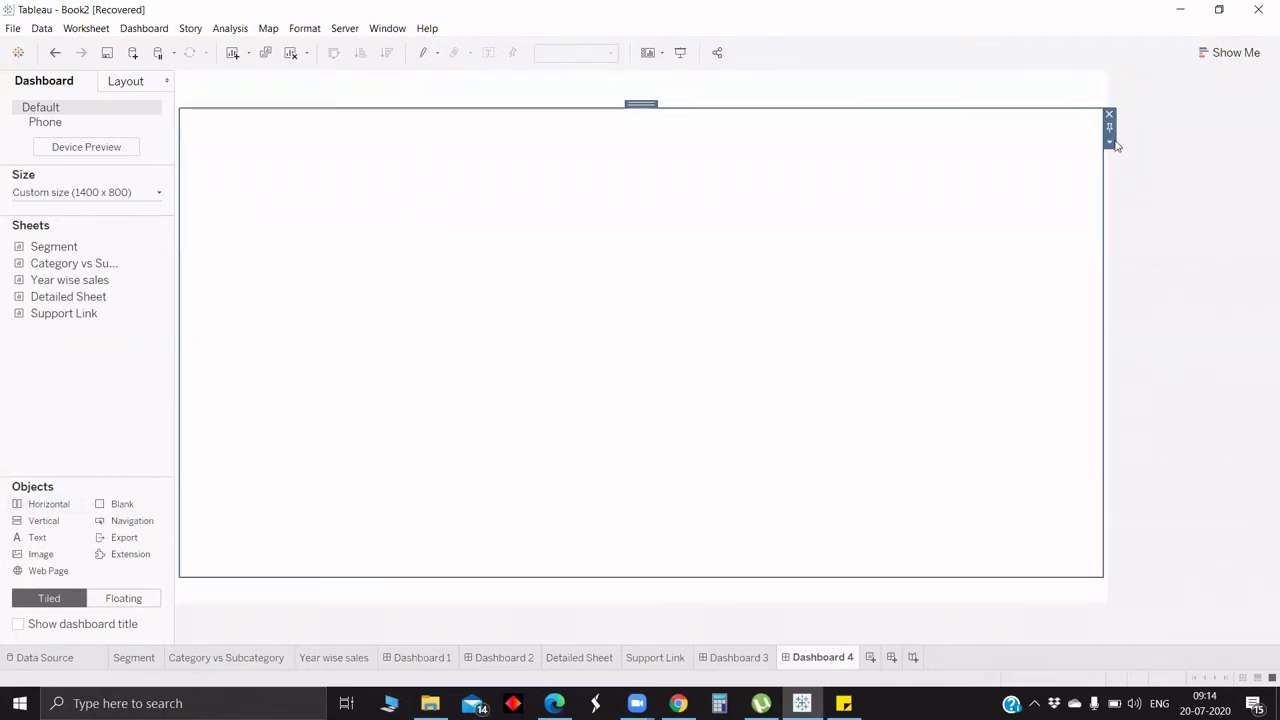
click(1108, 142)
click(1140, 229)
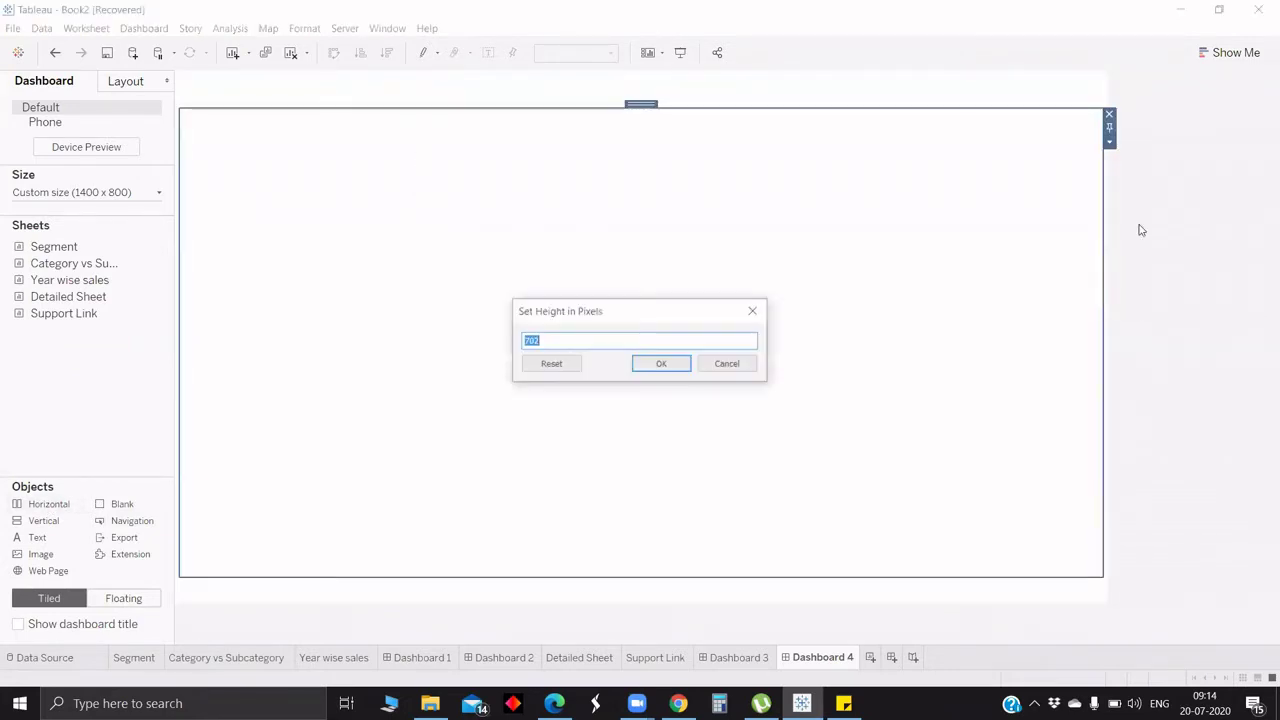
text(350)
key(Return)
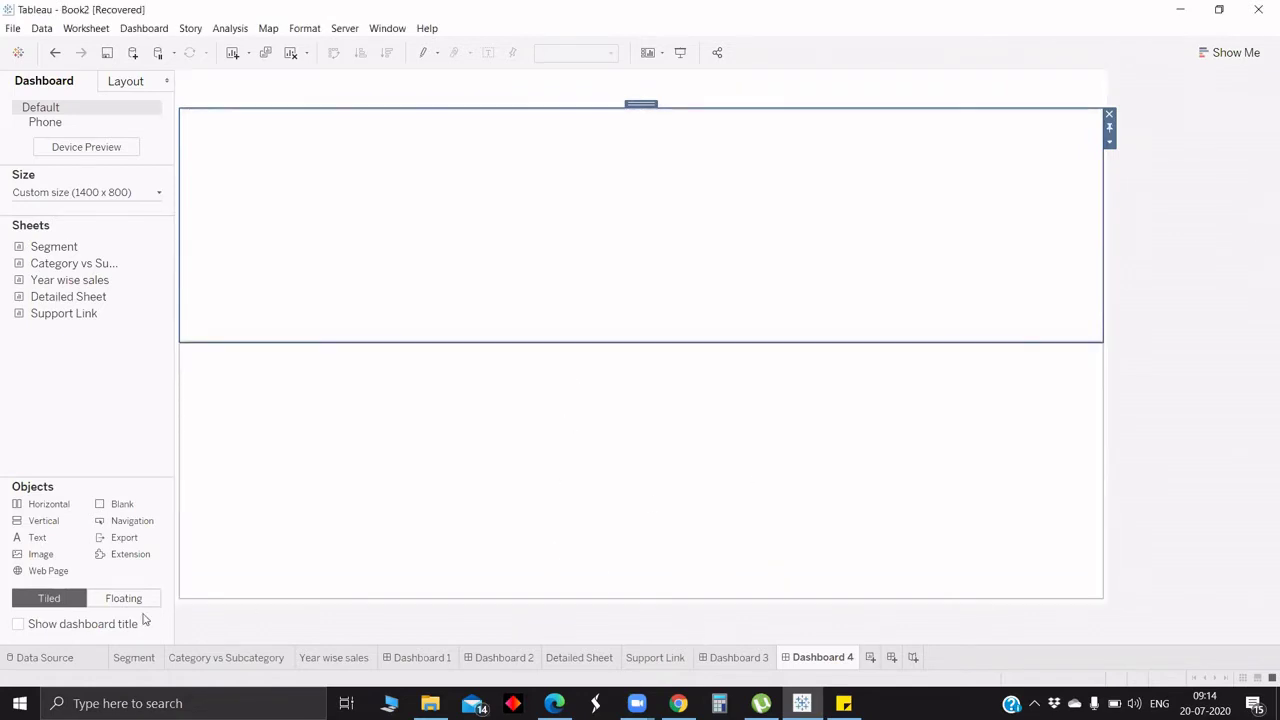
Step: Add a third horizontal container below the second one and remove the leftover blank object beneath it
drag(55, 508, 487, 380)
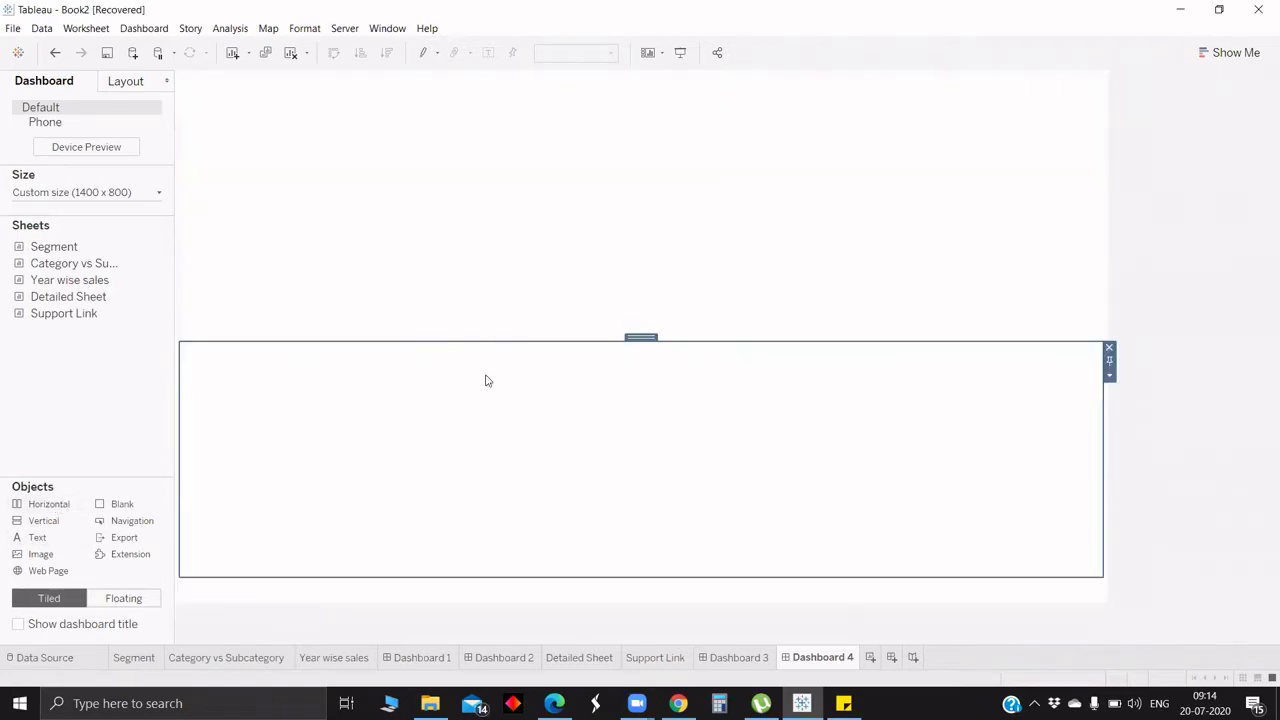
click(583, 591)
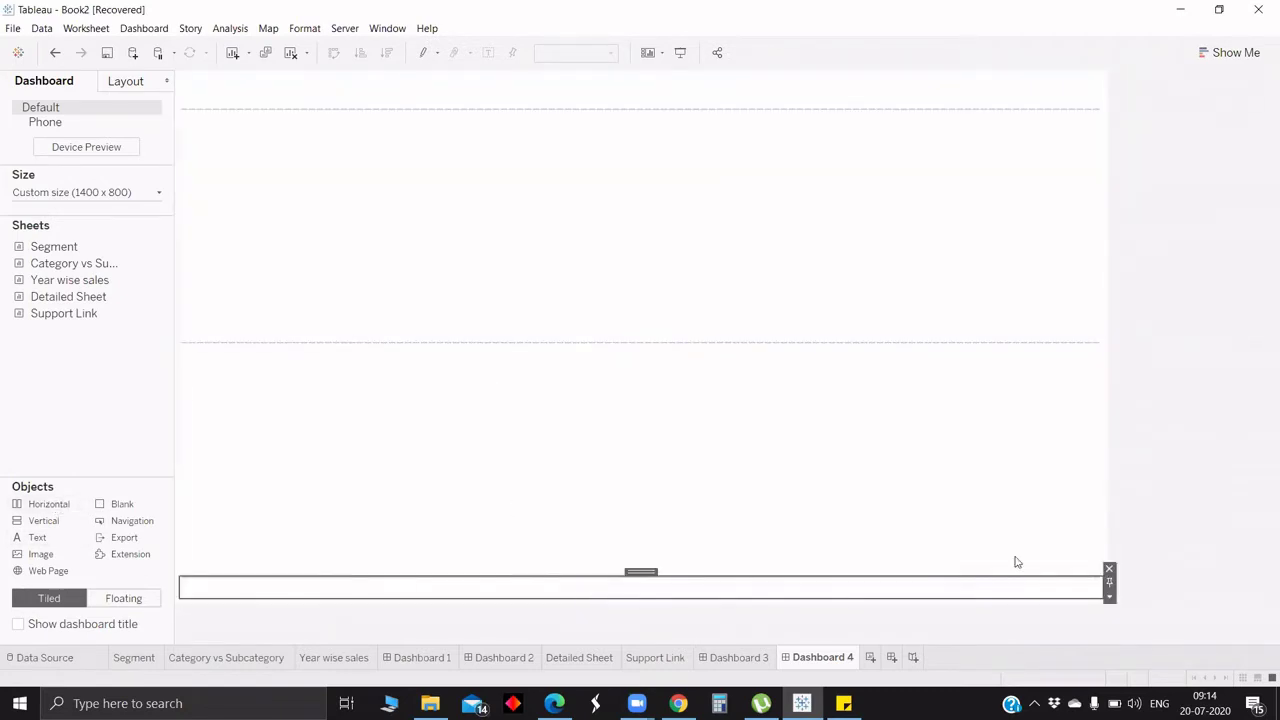
click(1110, 569)
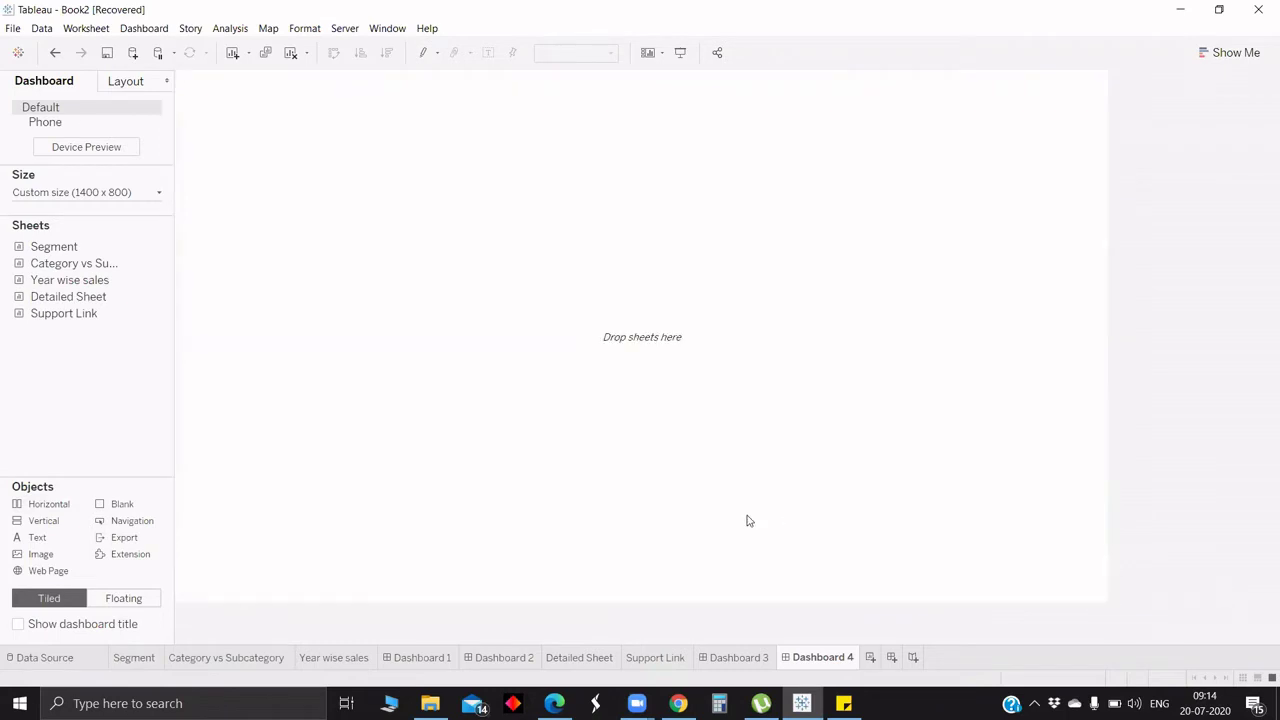
Step: Place a blank object inside the middle horizontal container
click(757, 150)
drag(641, 103, 686, 472)
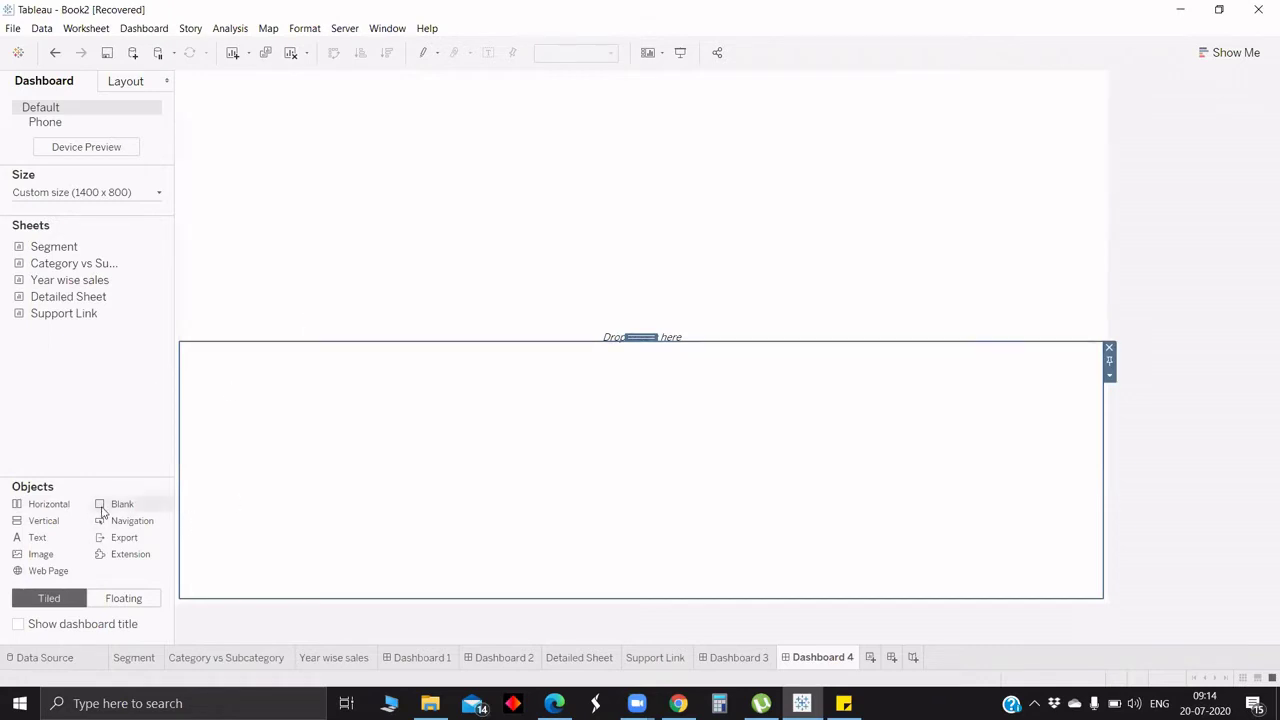
drag(101, 512, 477, 212)
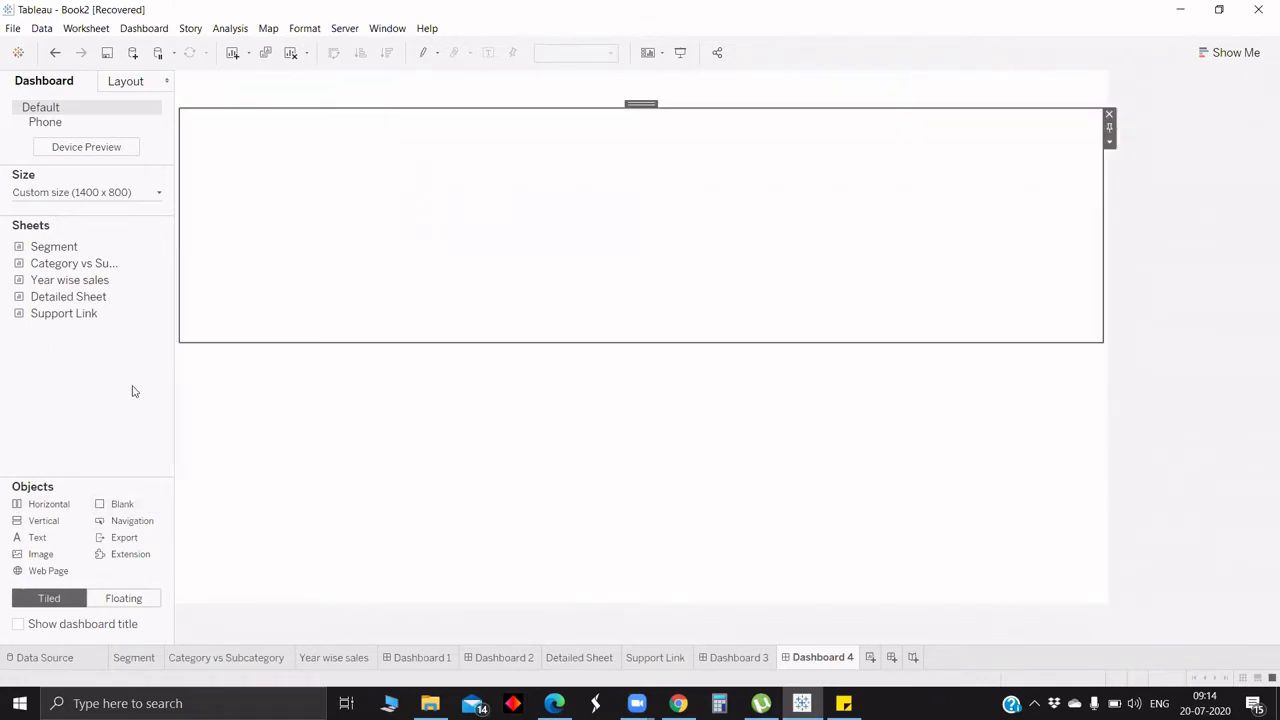
Step: Place the Segment sheet before the blank in the middle container and hide the sheet's title
drag(64, 246, 294, 128)
right_click(295, 127)
click(322, 163)
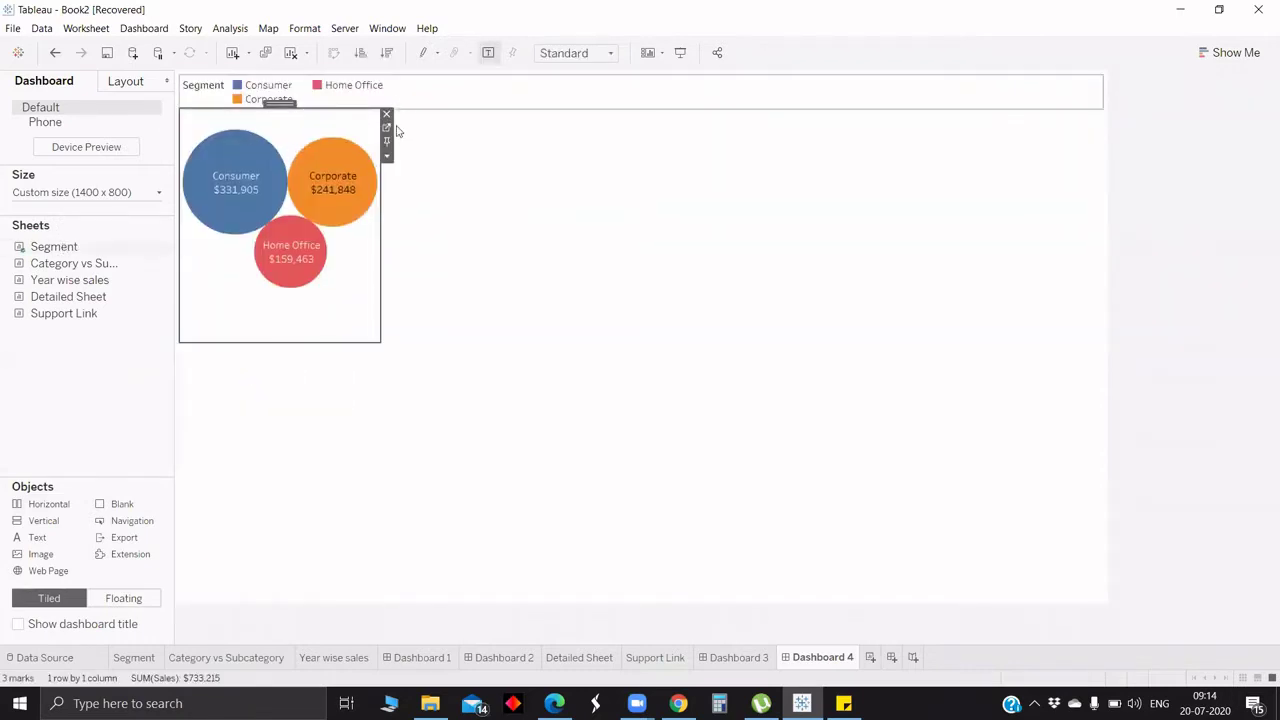
Step: Set the Segment bubble chart's width to 400 pixels
click(386, 155)
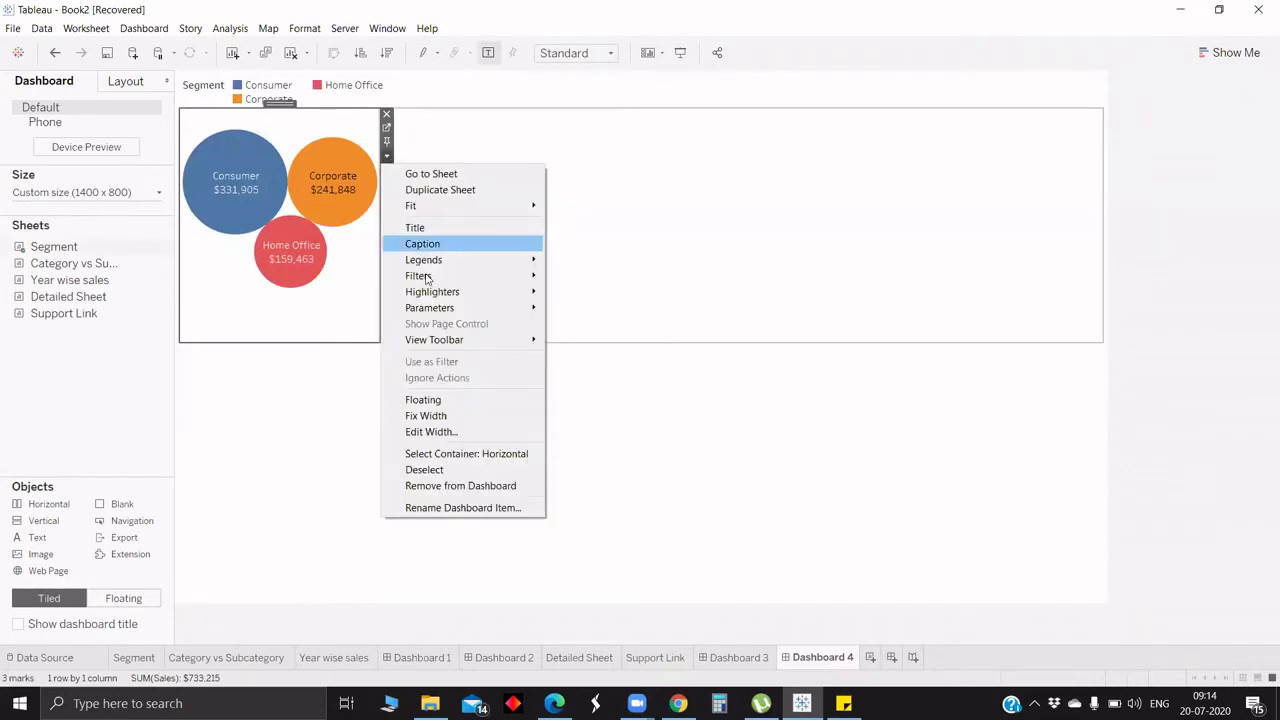
click(434, 432)
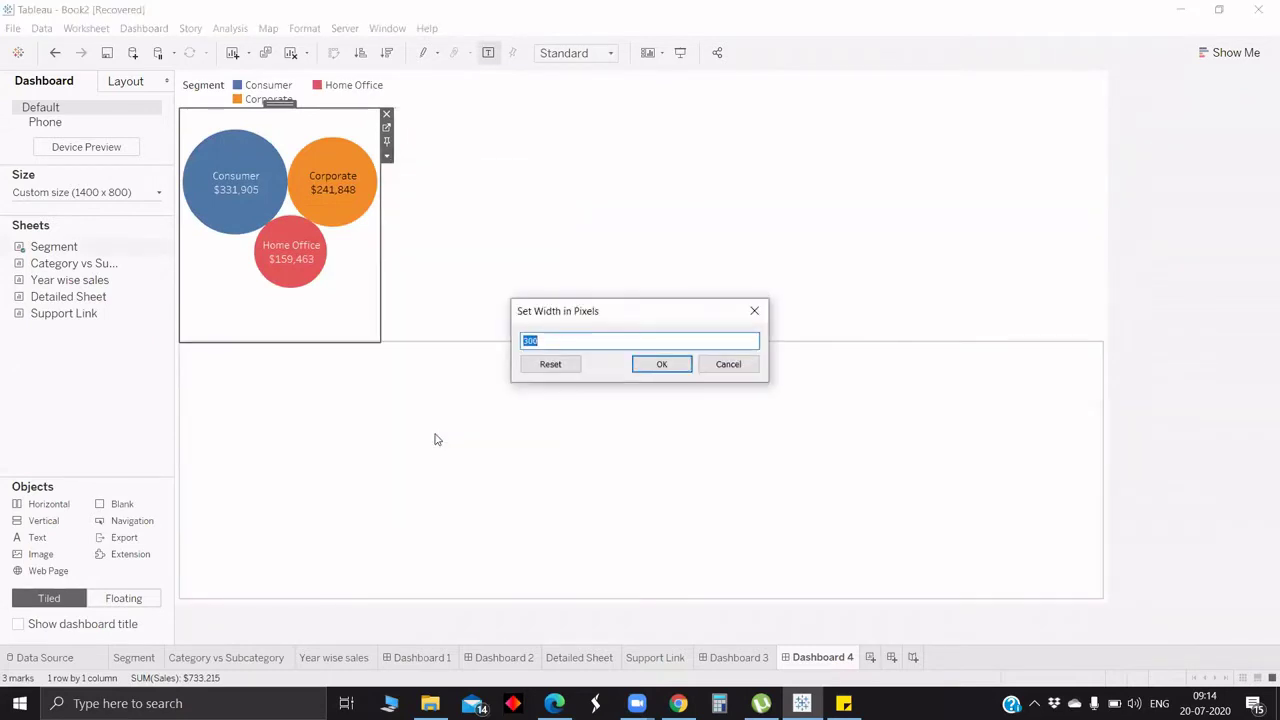
text(400)
key(Return)
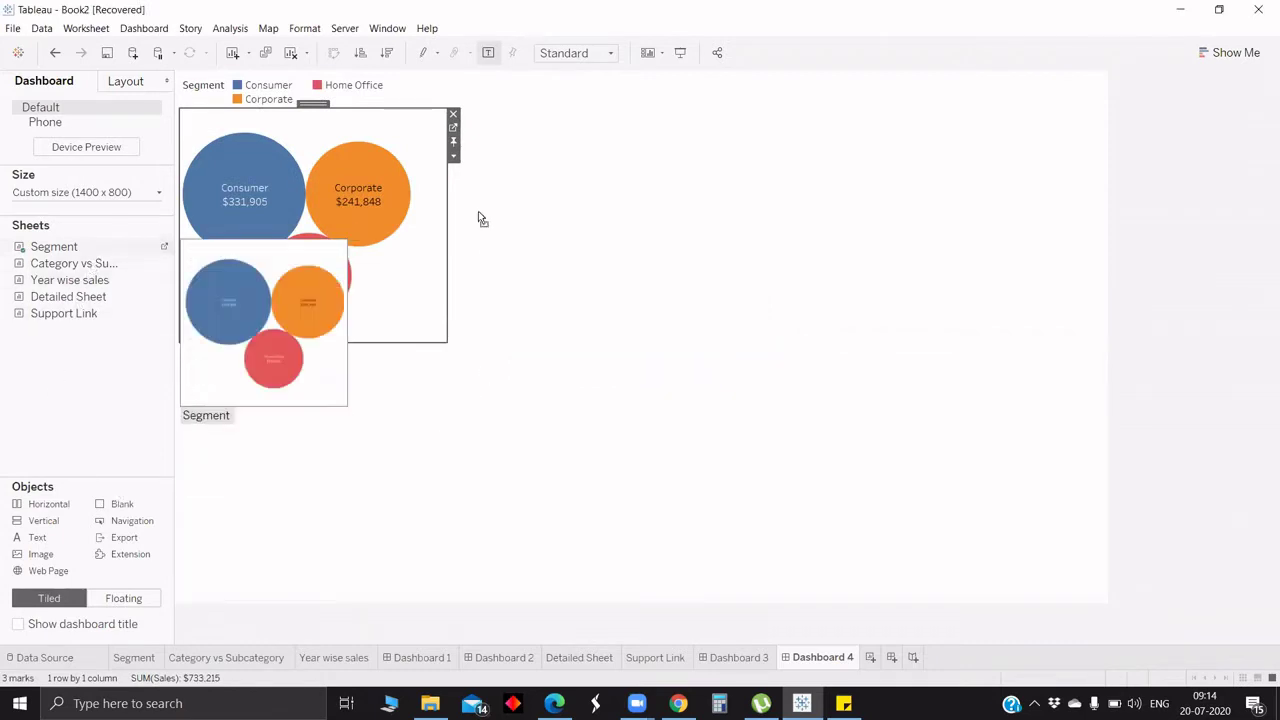
Step: Place the Category vs Subcategory sheet beside the Segment chart and remove the blank object from that container
drag(478, 211, 477, 206)
click(988, 226)
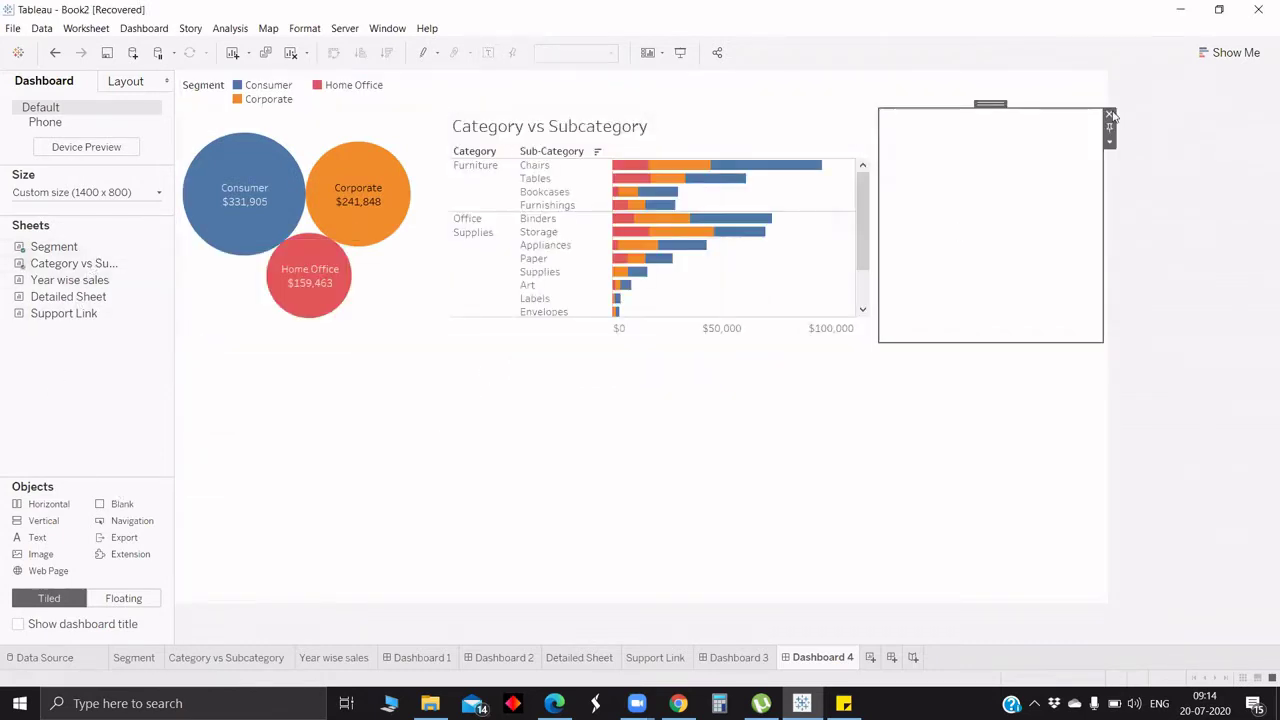
click(1110, 116)
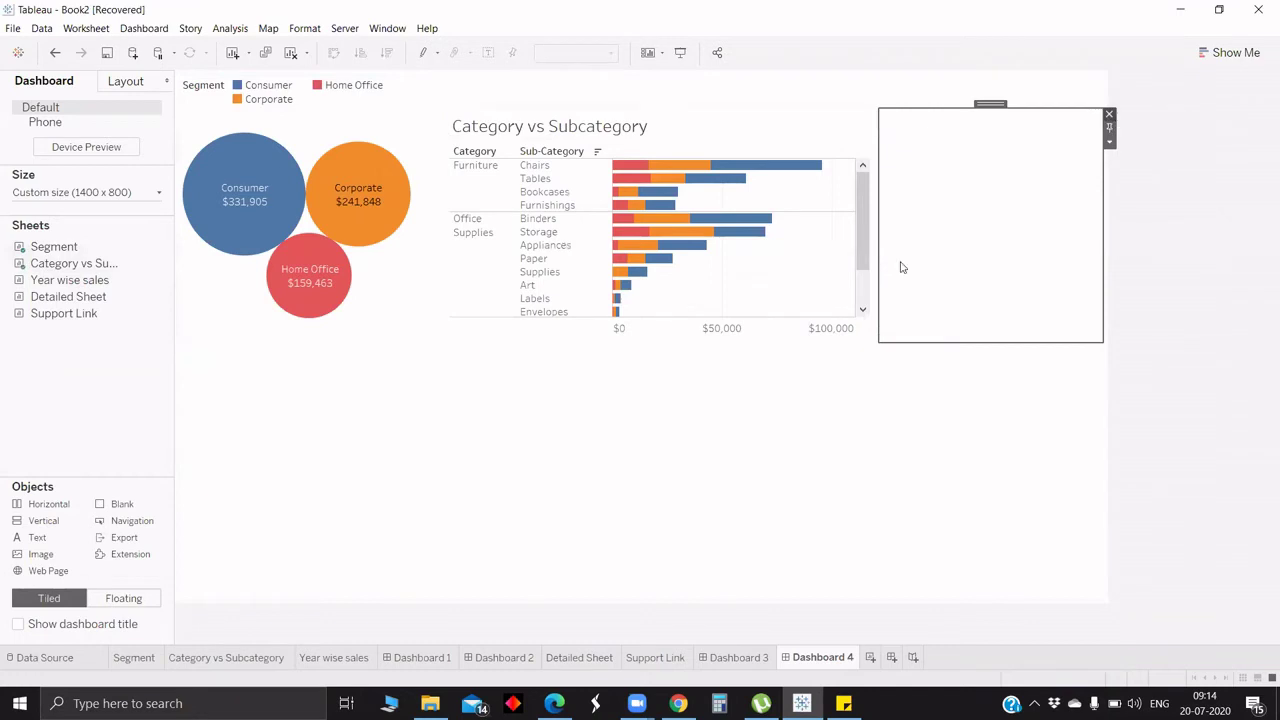
Step: Hide the title of the Category vs Subcategory chart on the dashboard
click(513, 130)
right_click(522, 132)
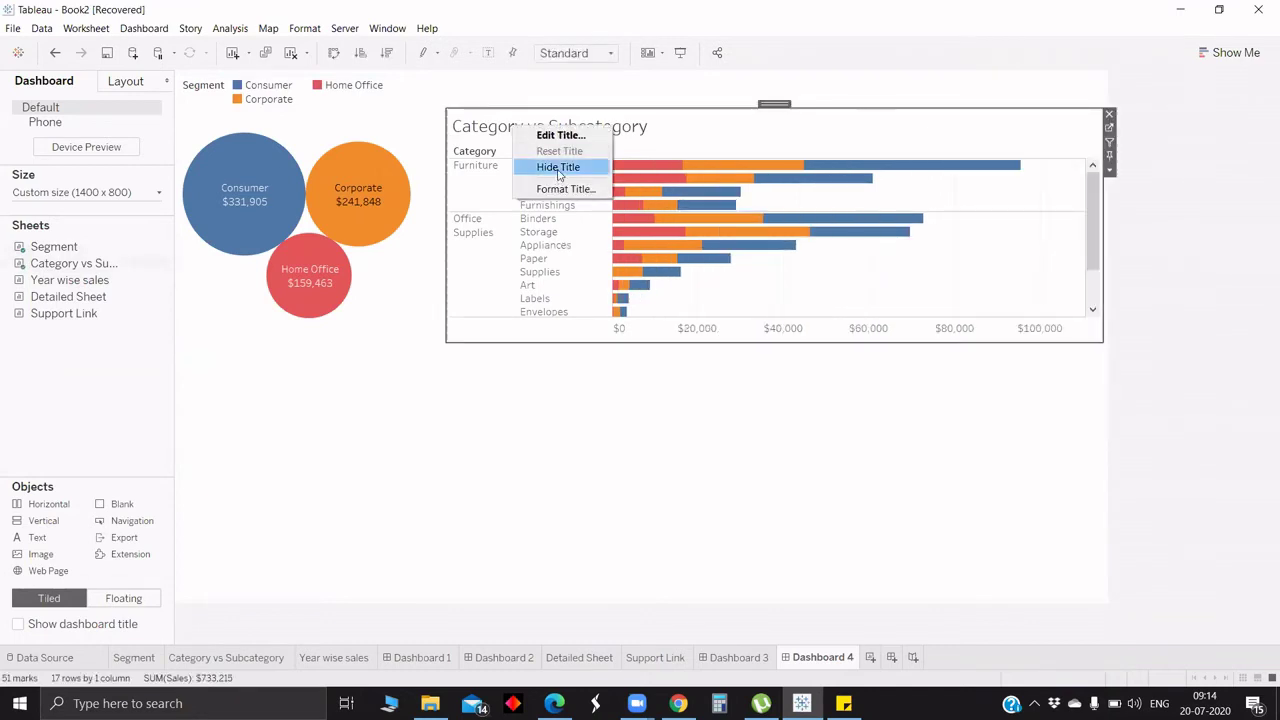
click(540, 163)
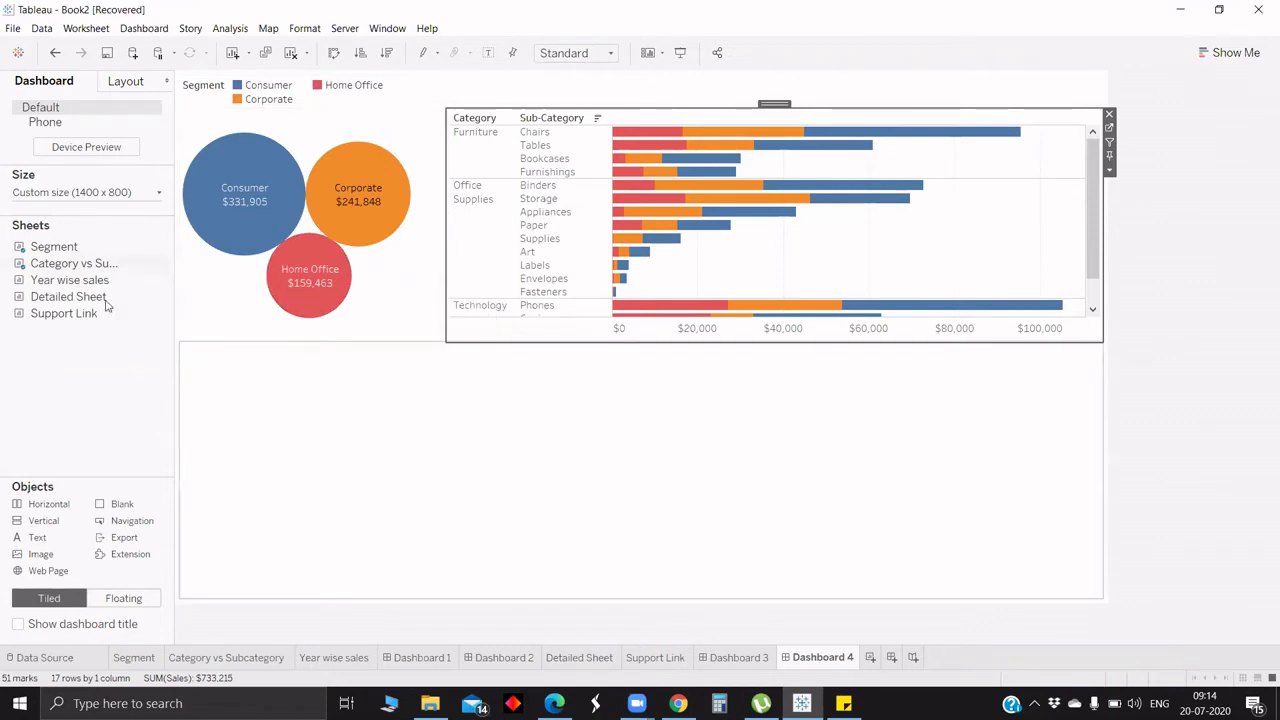
Step: Place the Year wise sales sheet in the lowest container and hide its title
drag(104, 282, 531, 534)
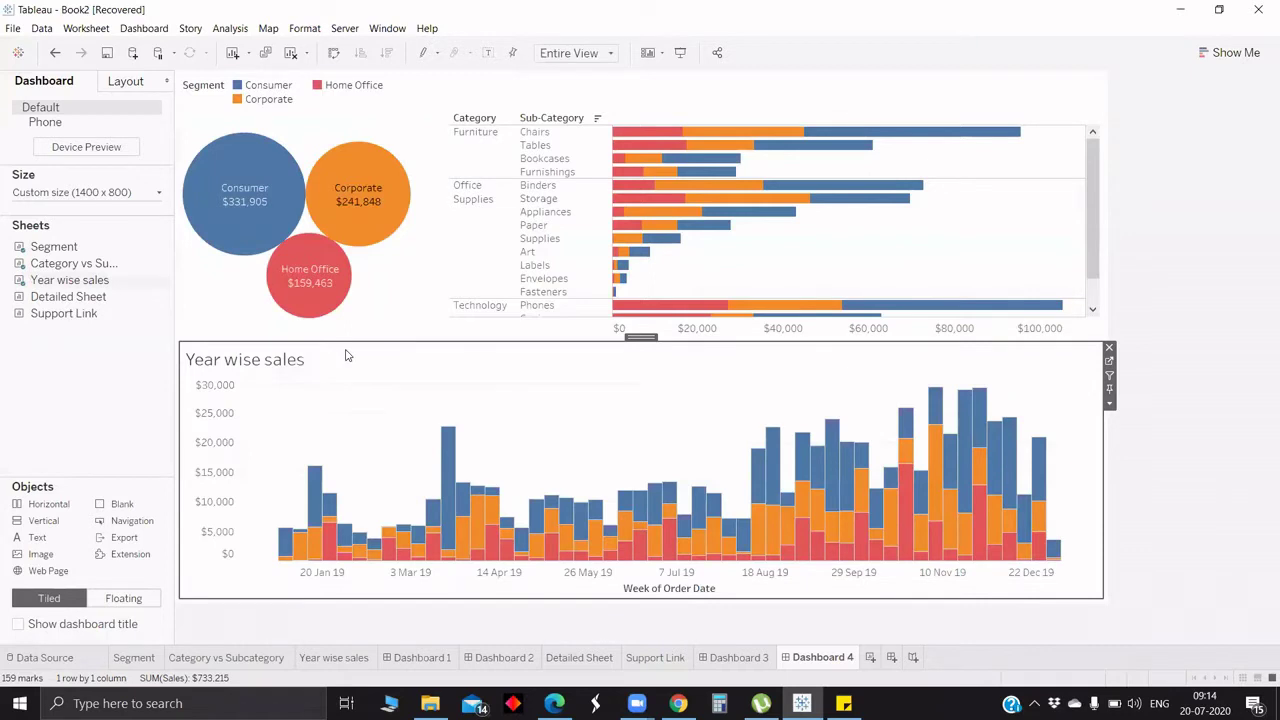
right_click(347, 356)
click(380, 392)
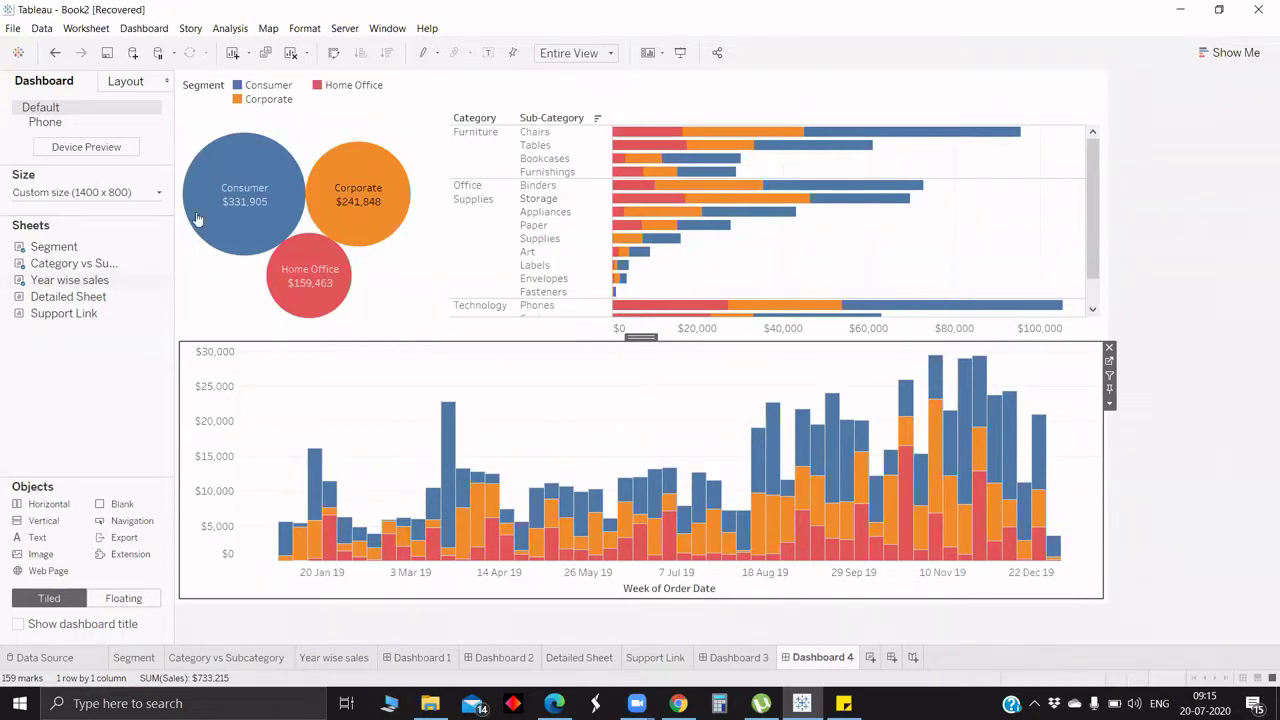
Step: Try removing the container that holds the Segment colour legend, and undo the removal
click(268, 99)
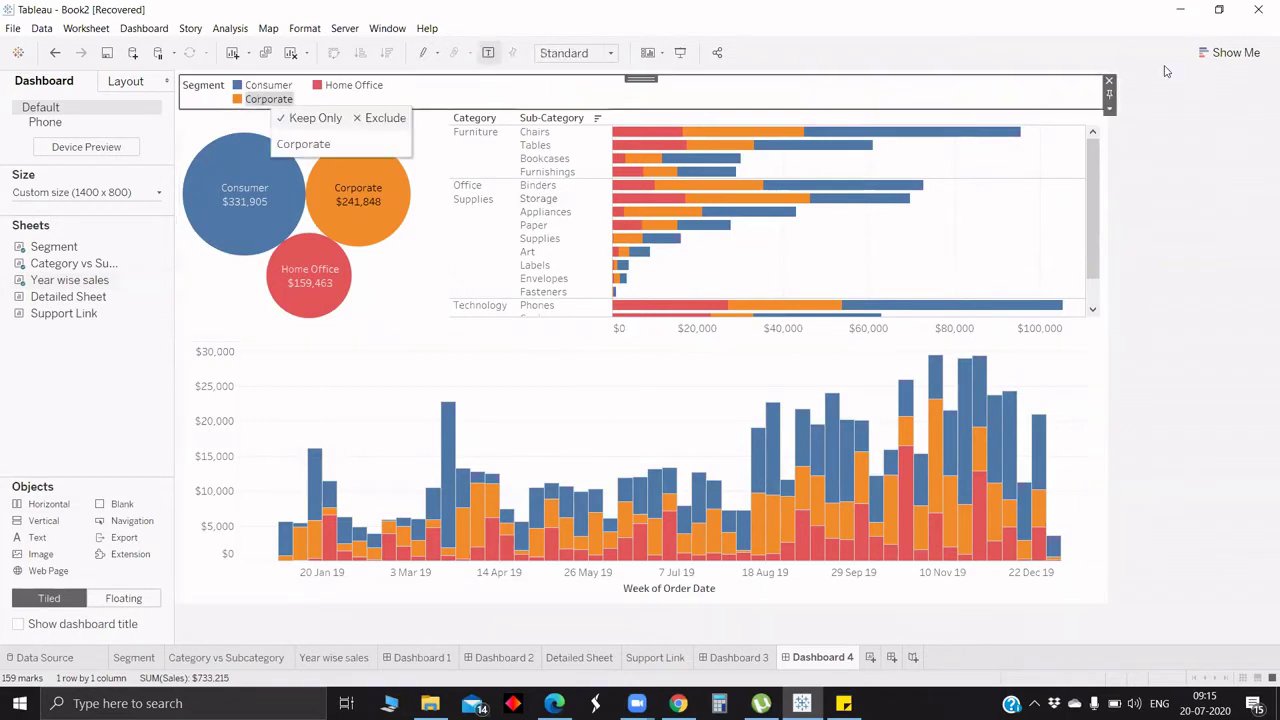
click(1107, 82)
mouse_move(748, 121)
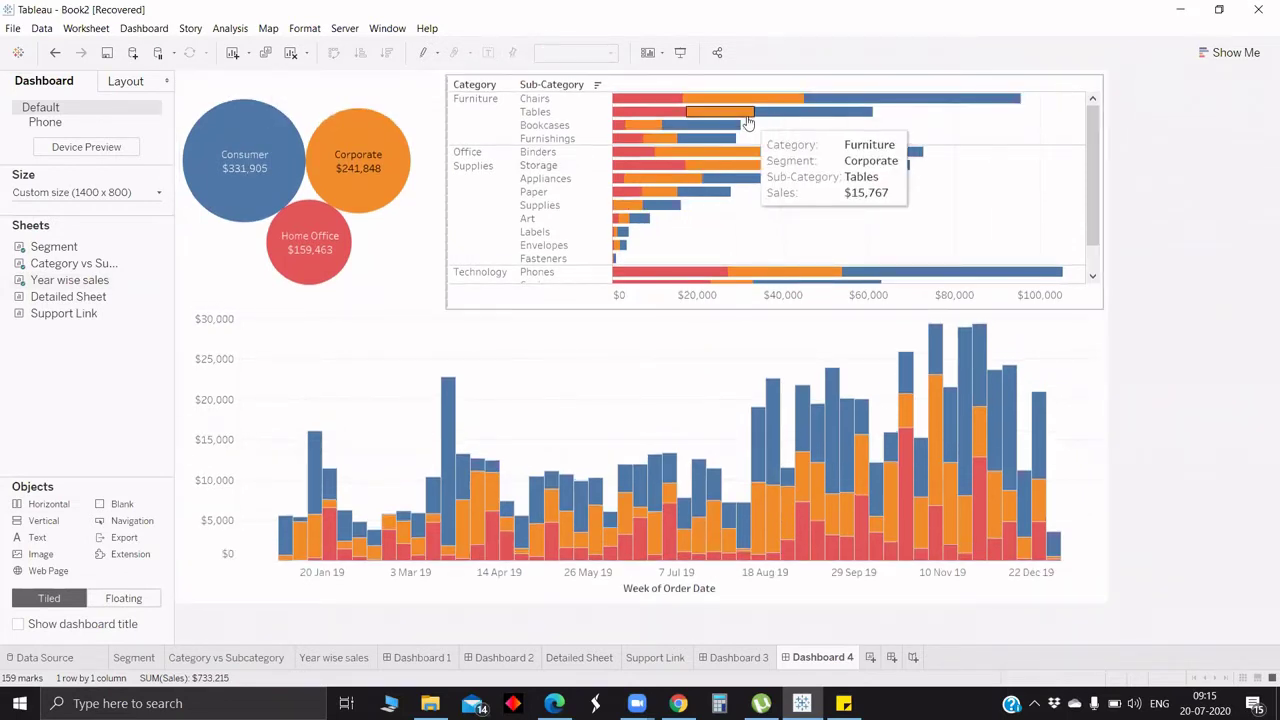
key(ctrl+z)
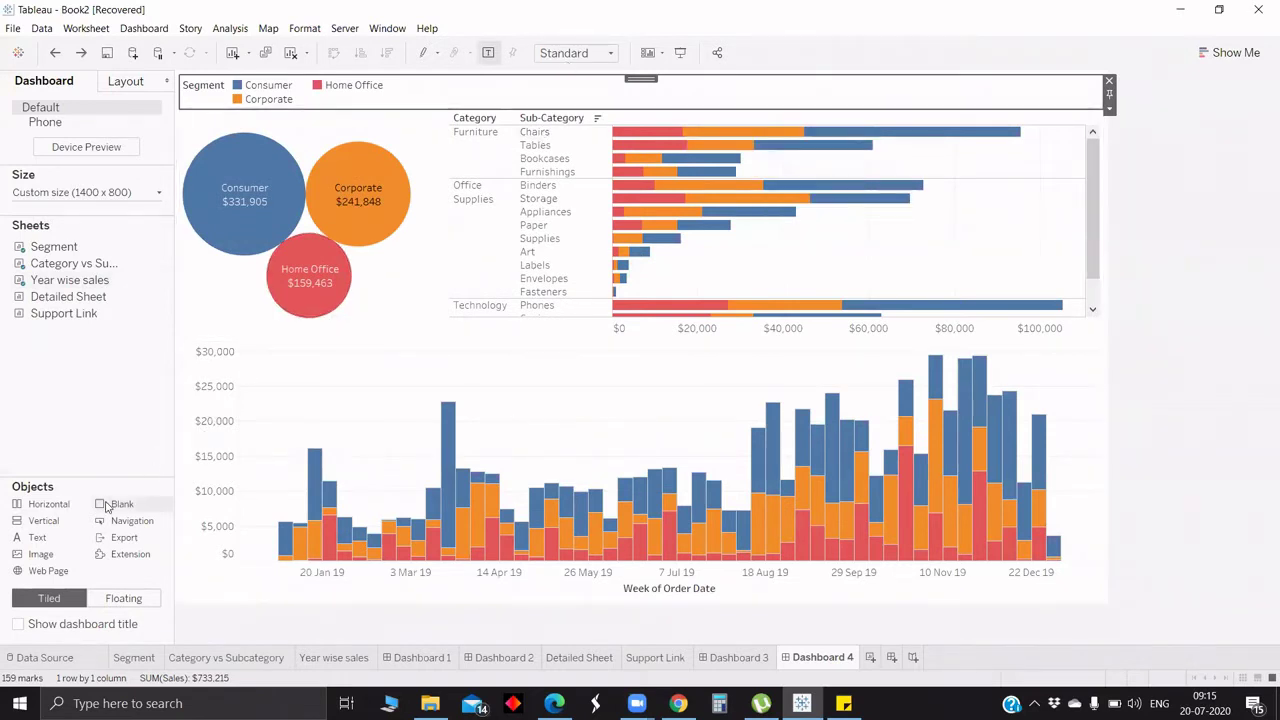
Step: Add a blank object beside the Segment colour legend in the uppermost container and remove the legend from the dashboard
drag(105, 502, 1063, 106)
click(351, 112)
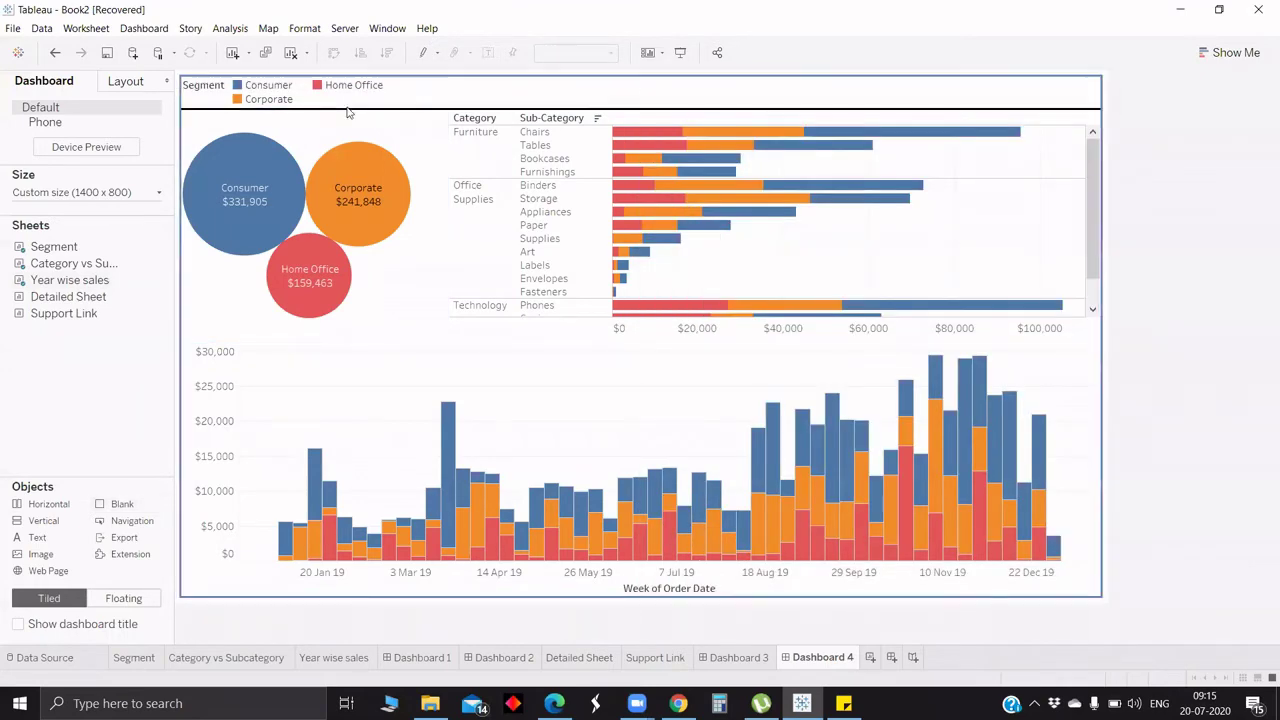
click(414, 88)
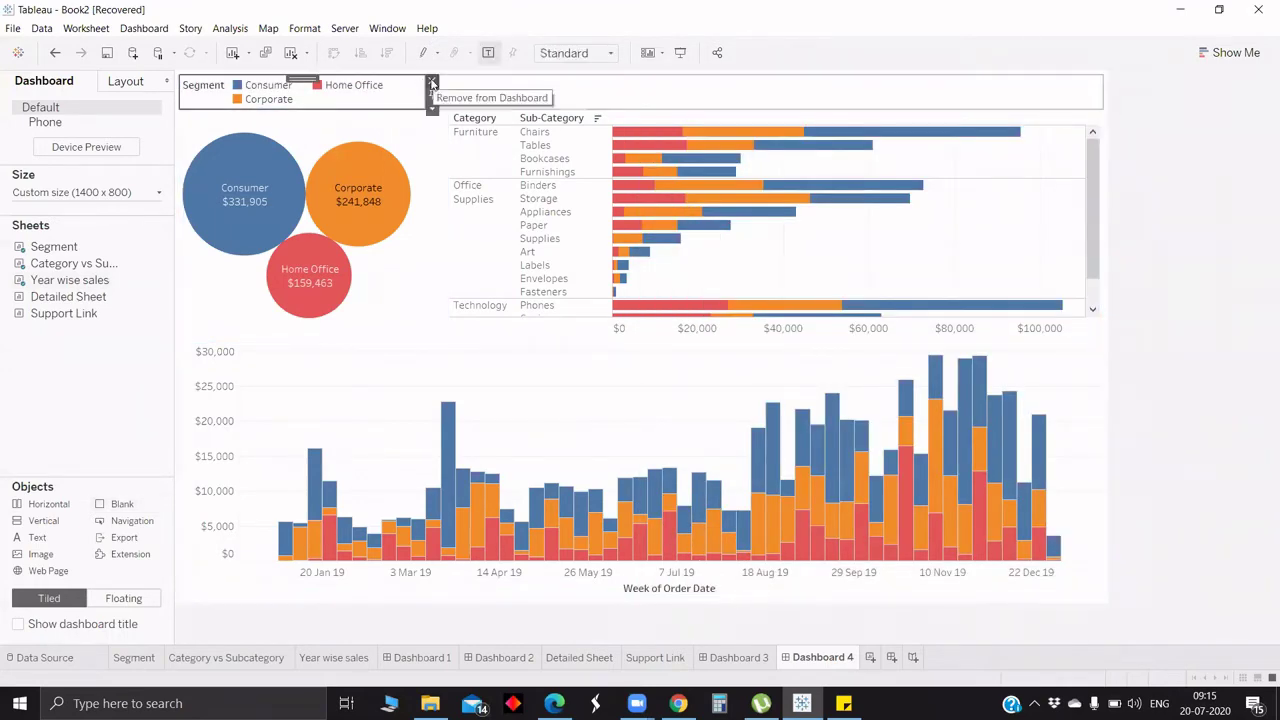
click(430, 82)
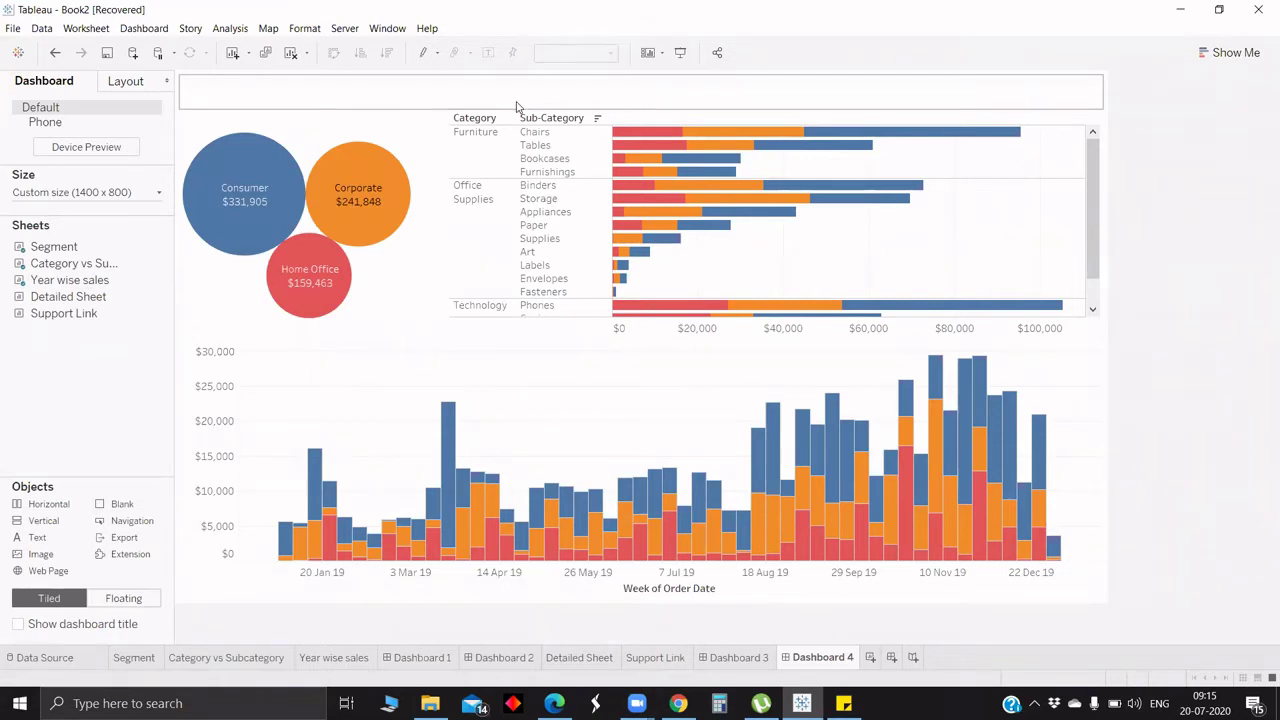
Step: Set the Segment chart's outer padding to 10 on all sides
click(424, 180)
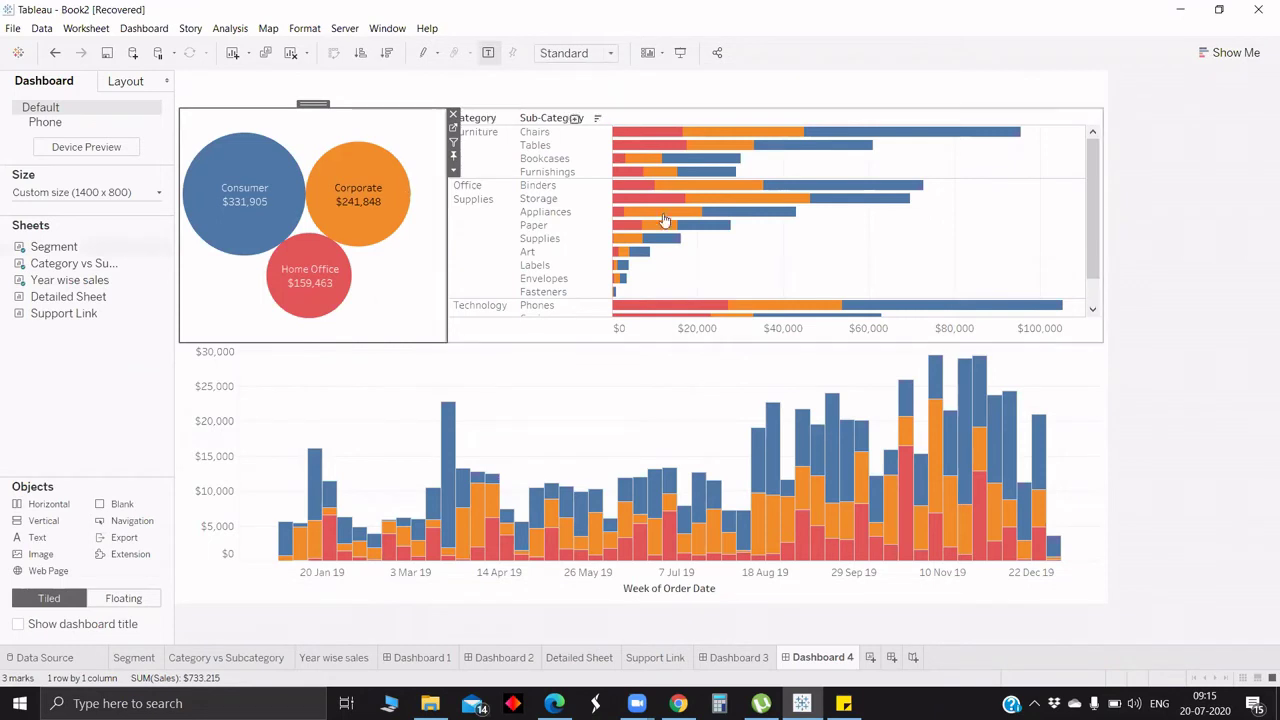
key(Escape)
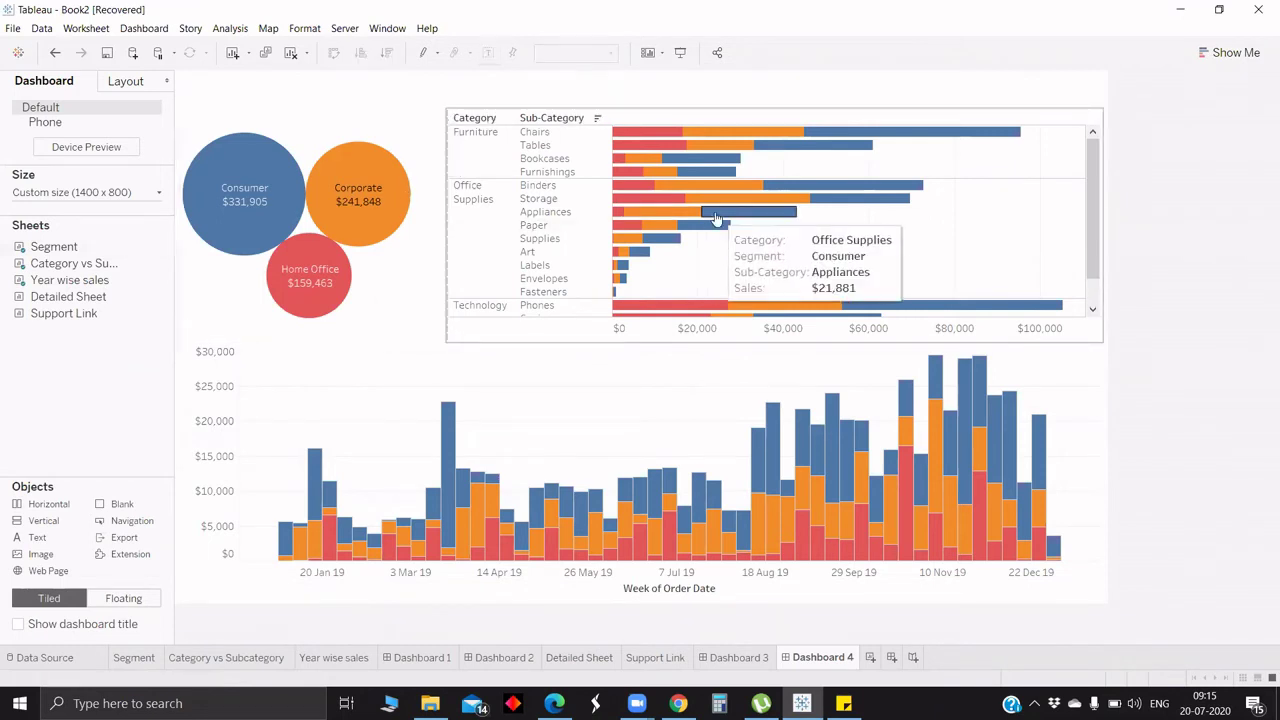
click(392, 243)
click(433, 201)
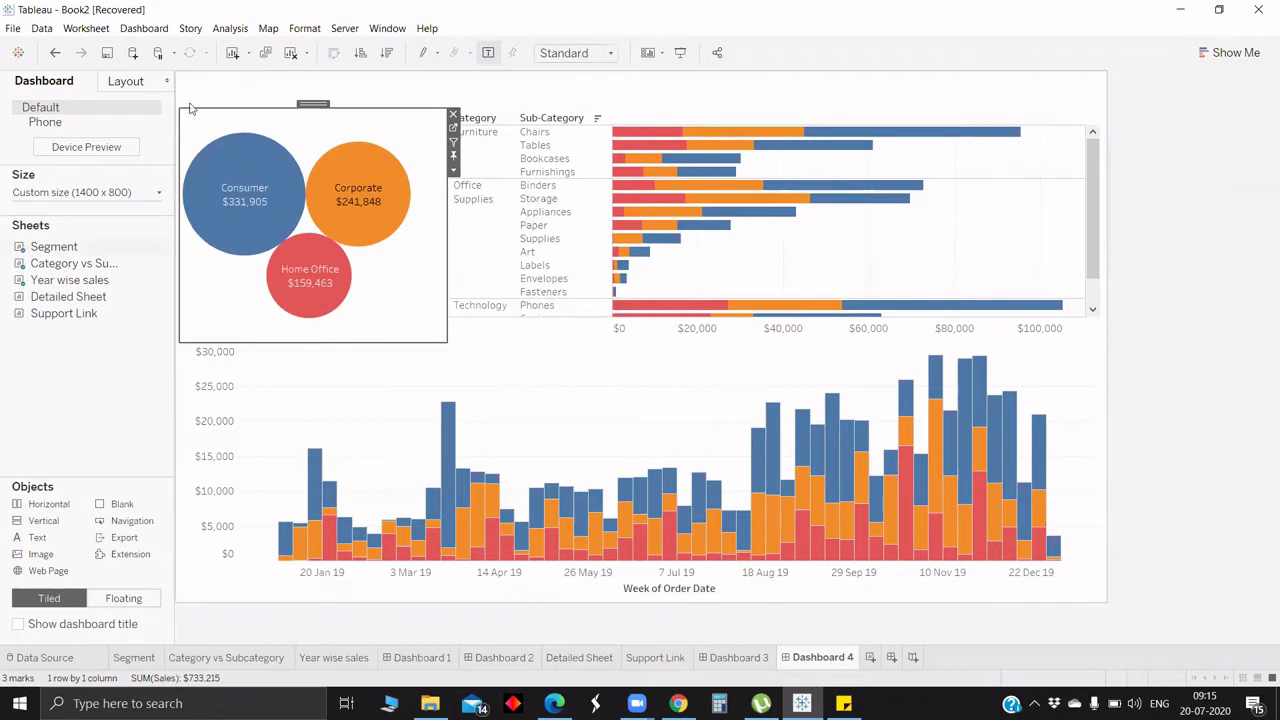
click(125, 84)
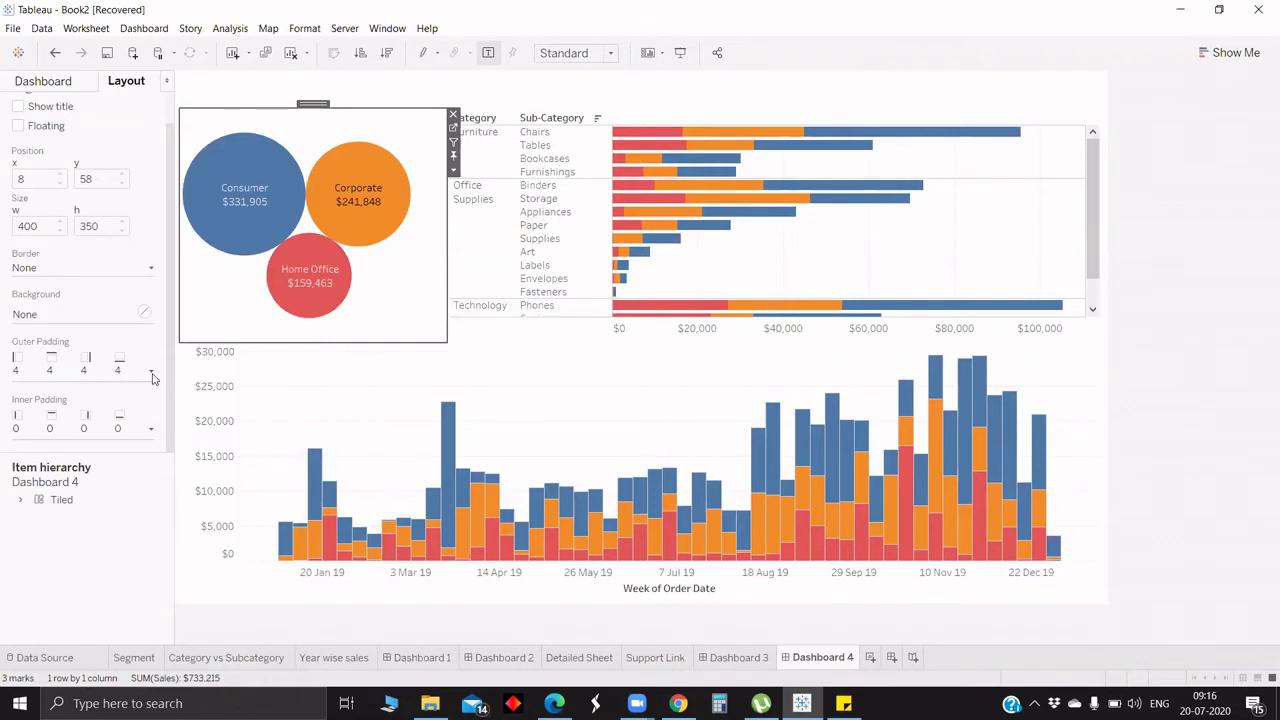
click(70, 371)
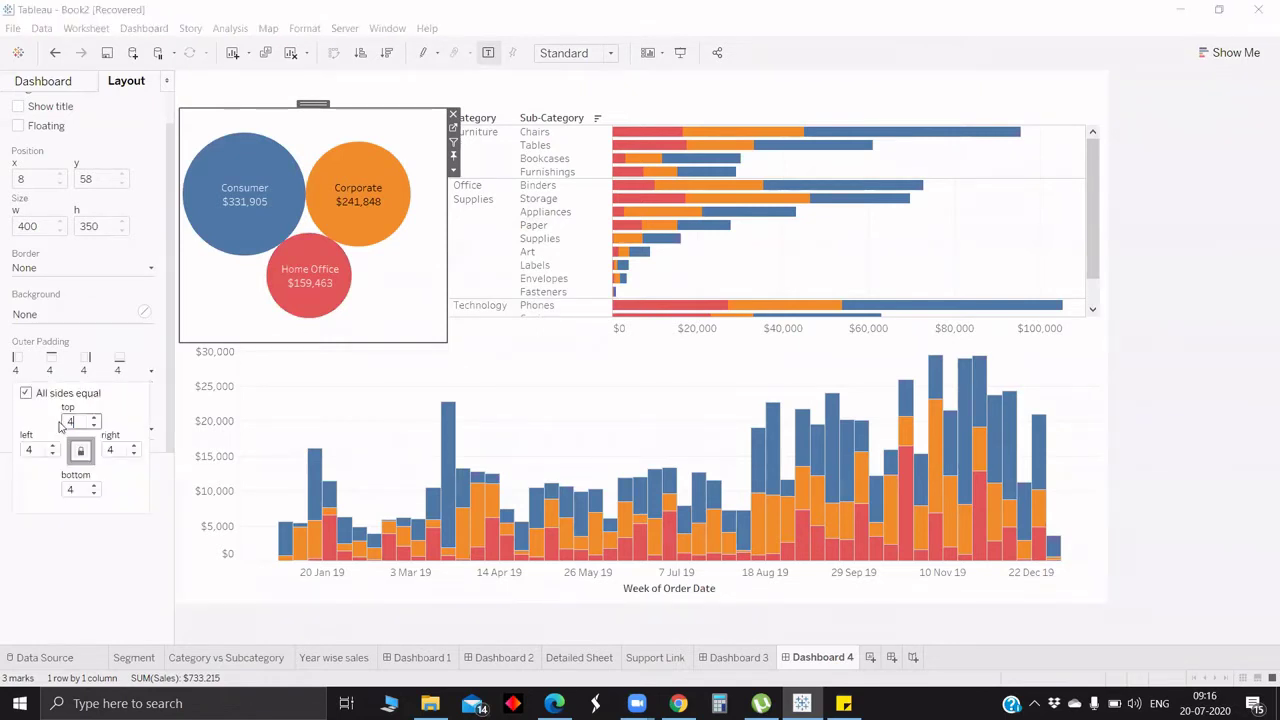
text(10)
key(Return)
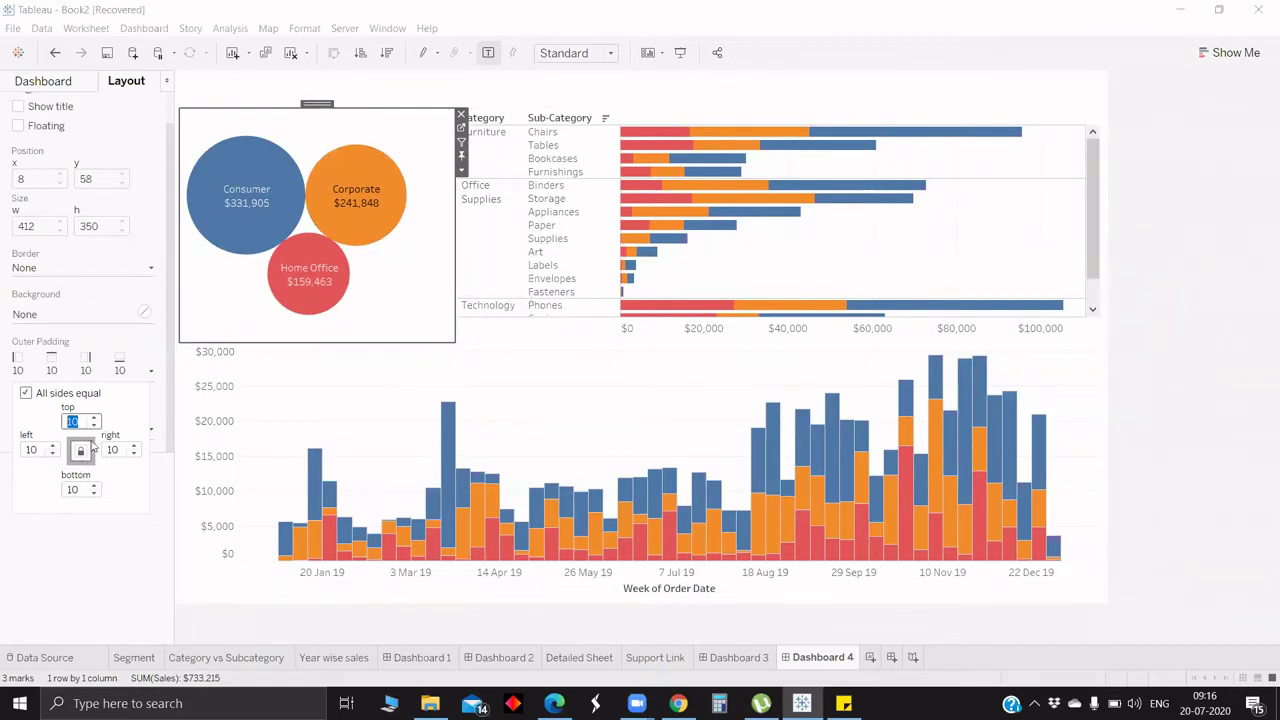
key(Escape)
key(Escape)
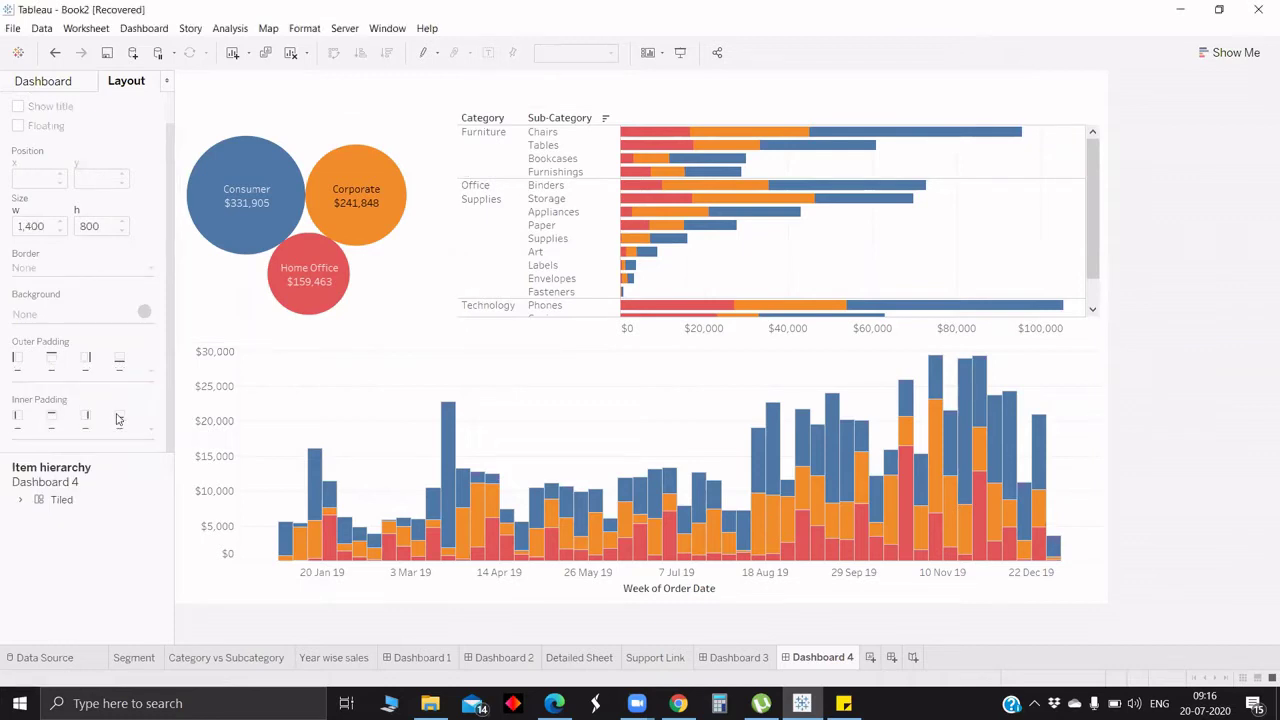
Step: Set the Segment chart's inner padding to 10 on all sides
click(246, 232)
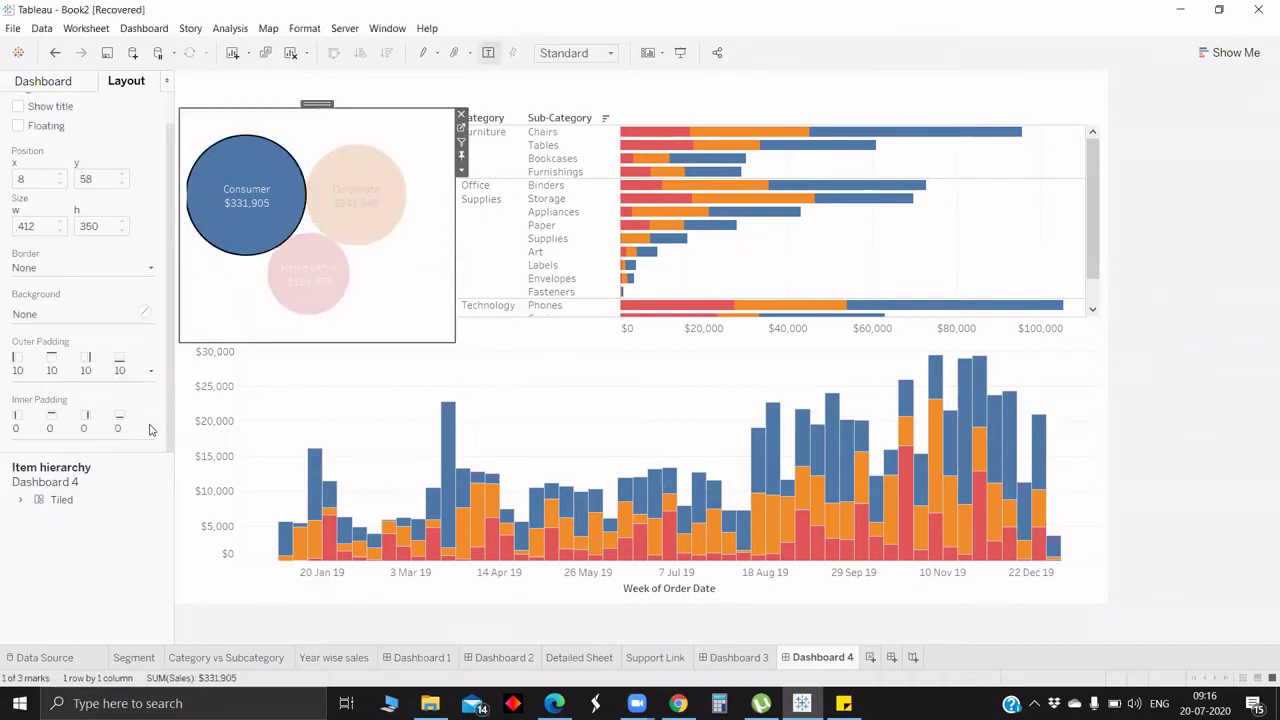
click(151, 428)
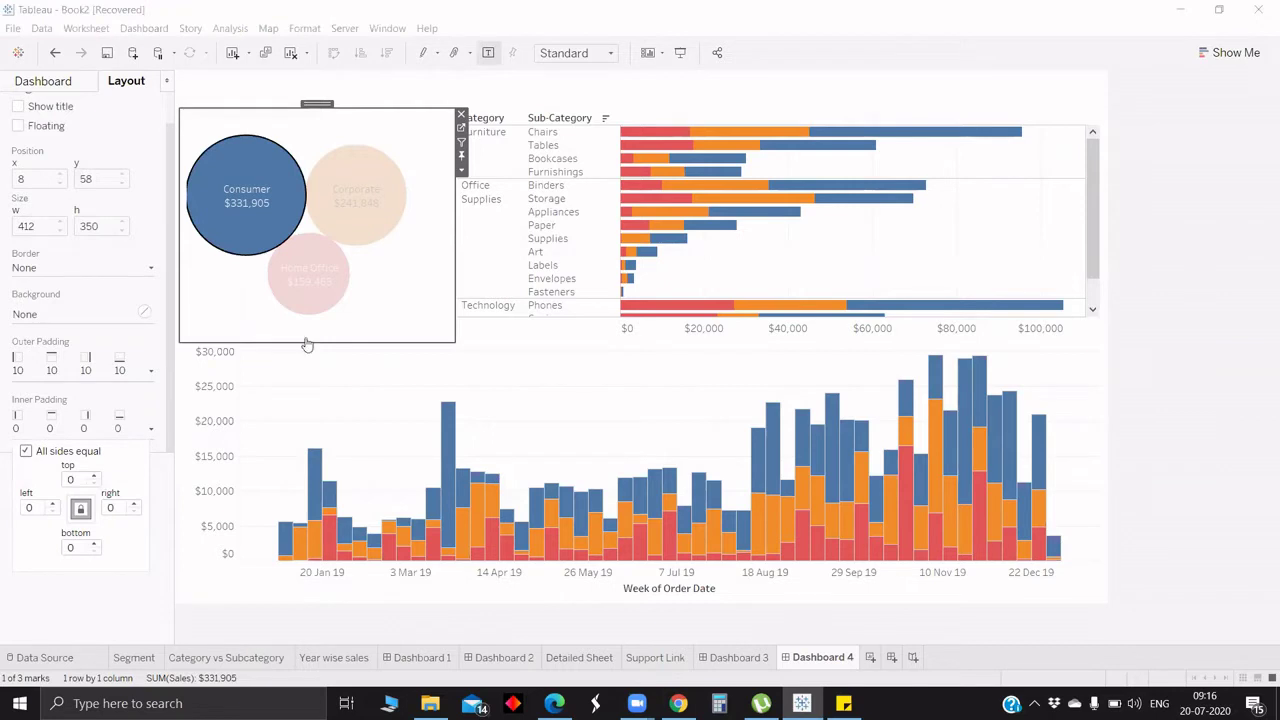
mouse_move(312, 299)
text(10)
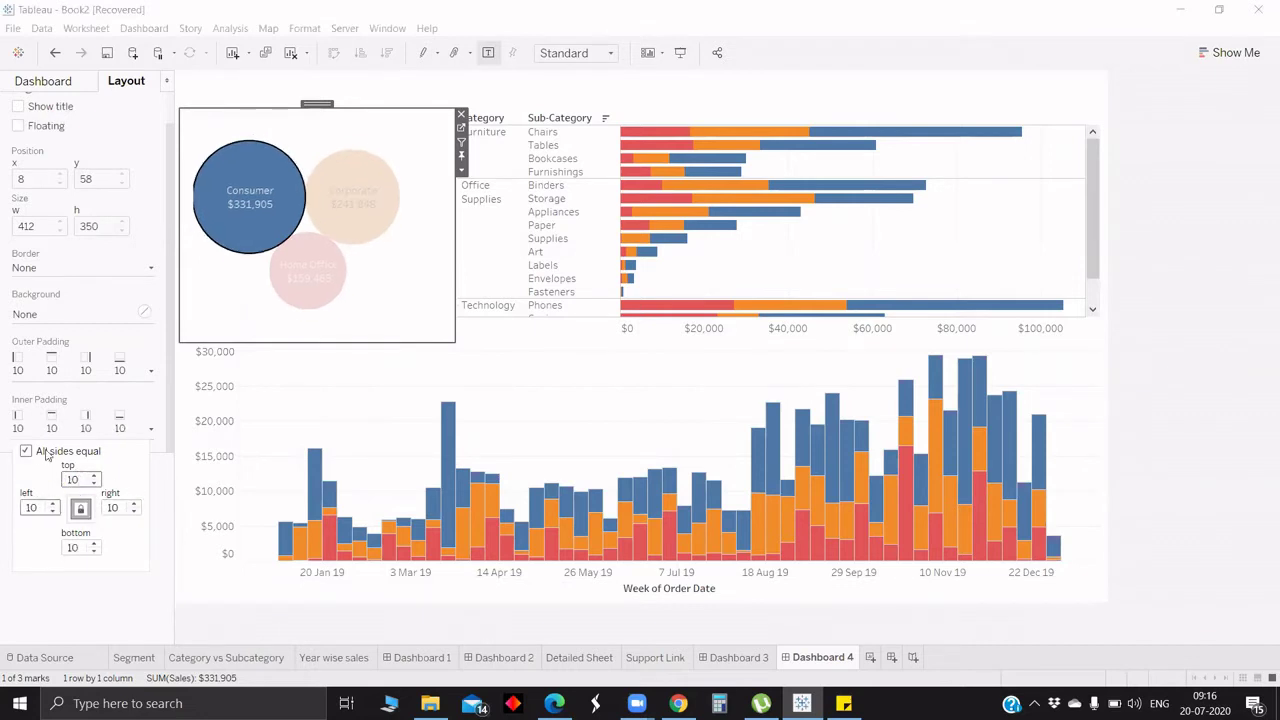
Step: Try unequal inner padding on the Segment chart by unlinking the sides and setting the top to 1, and restore it to 10
click(26, 452)
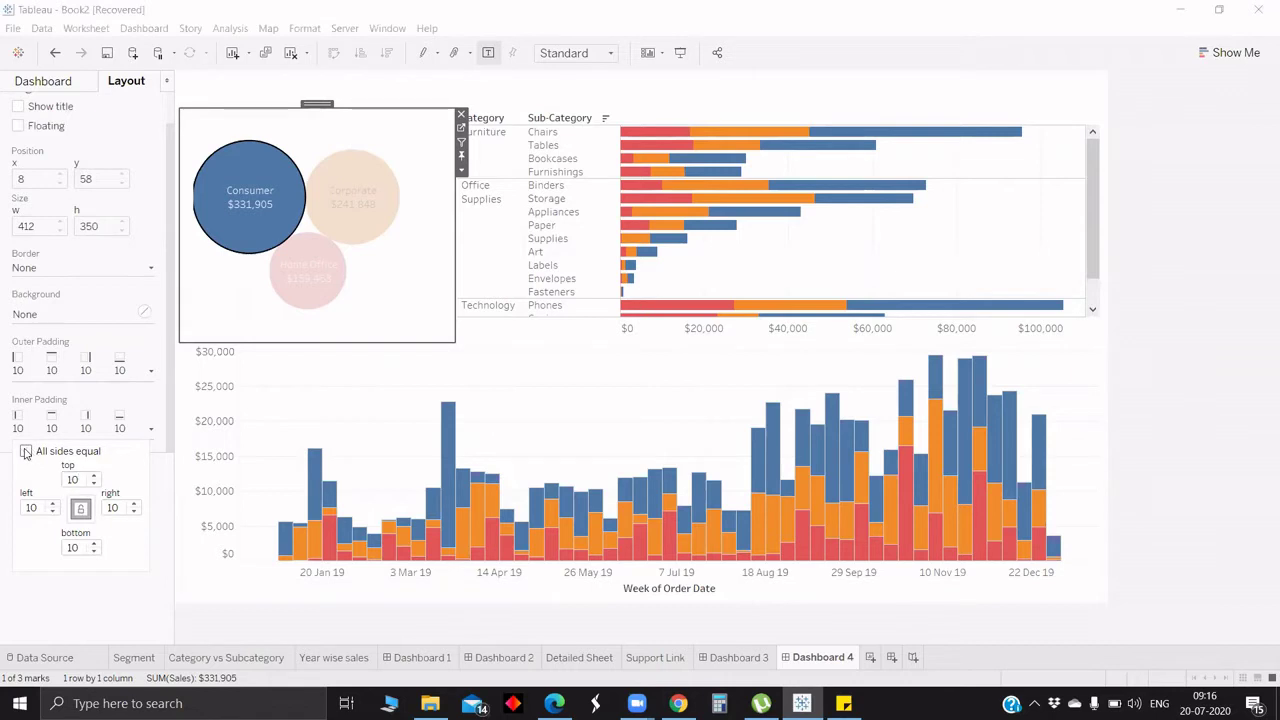
double_click(77, 482)
text(1)
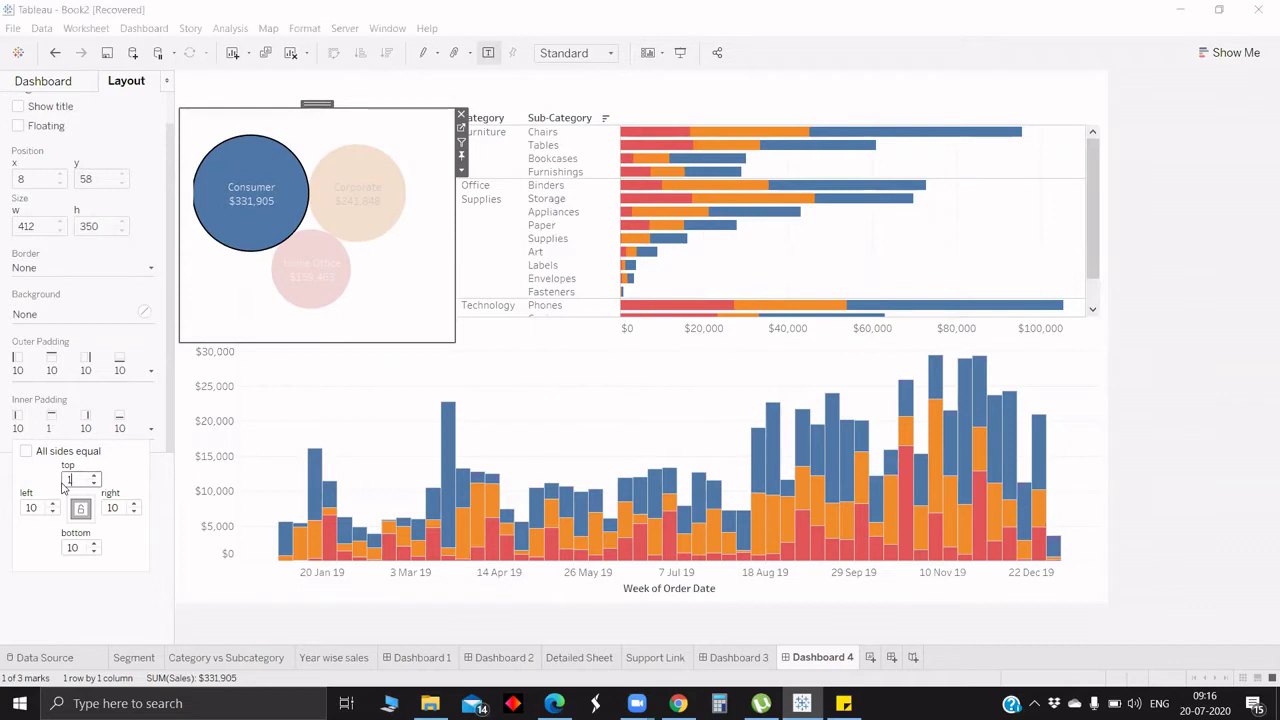
key(BackSpace)
click(80, 595)
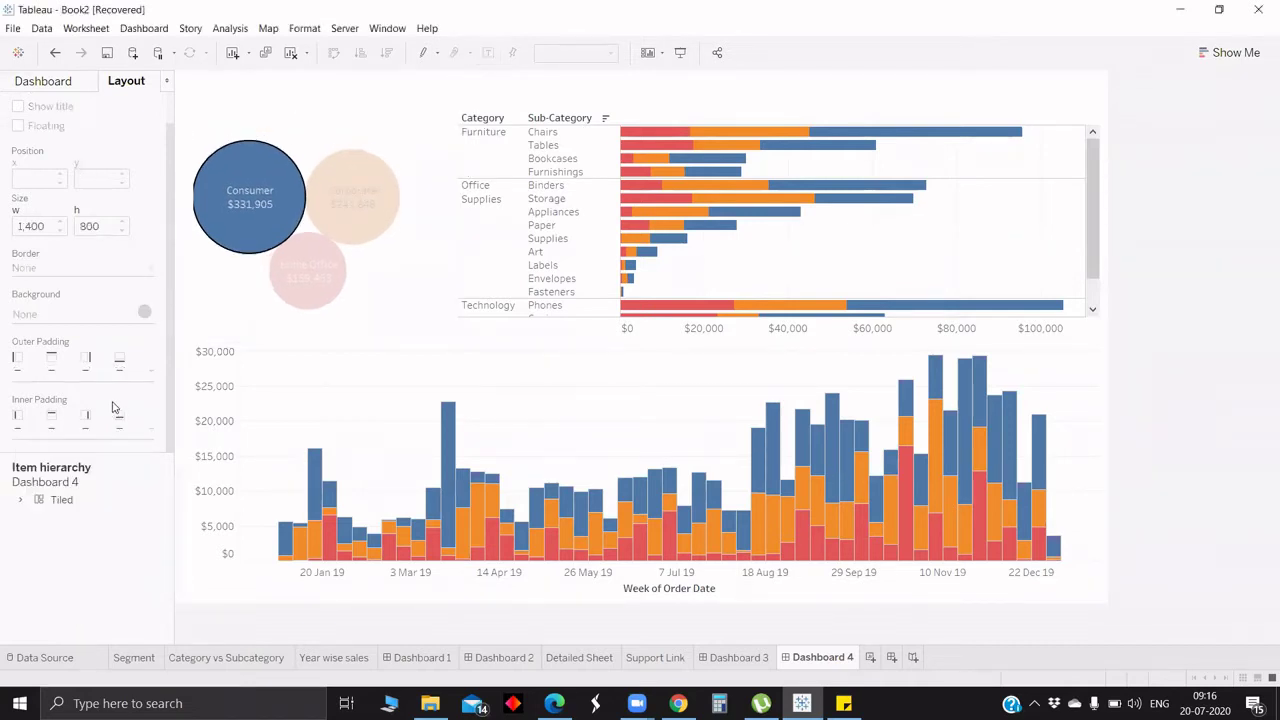
Step: Give the Segment chart a light grey background and fit it to Entire View
click(419, 256)
click(96, 318)
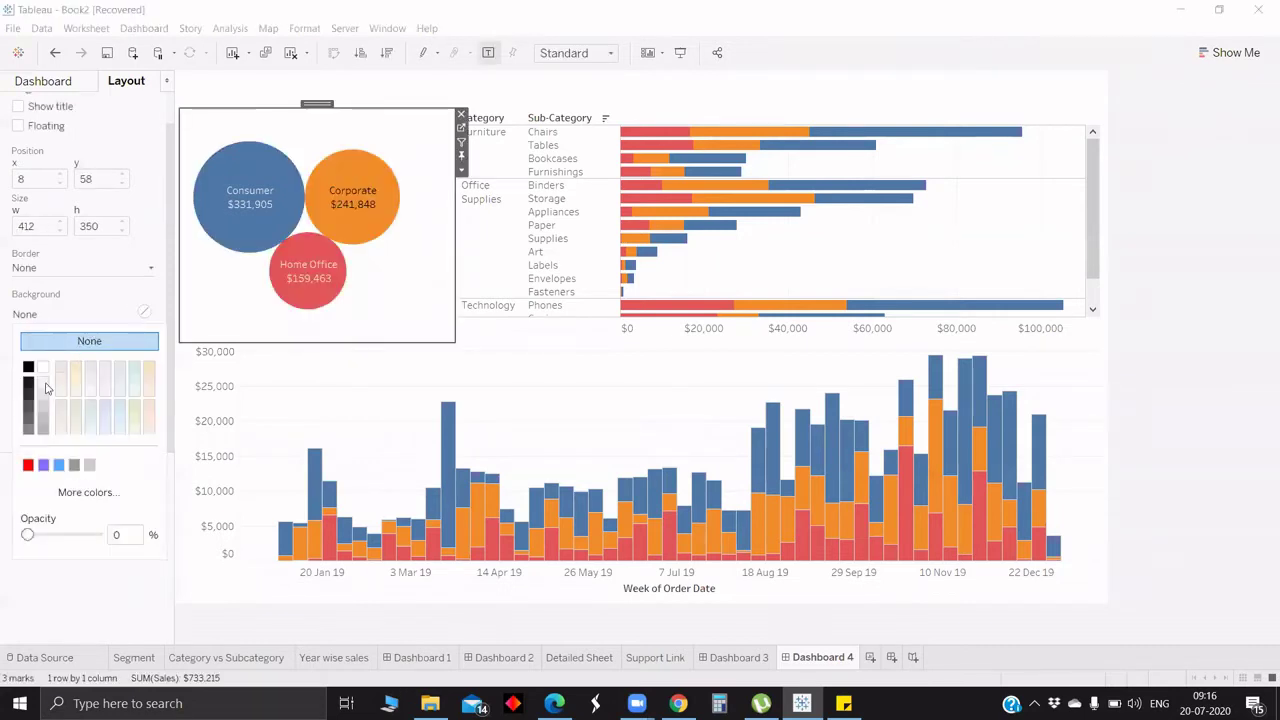
click(45, 388)
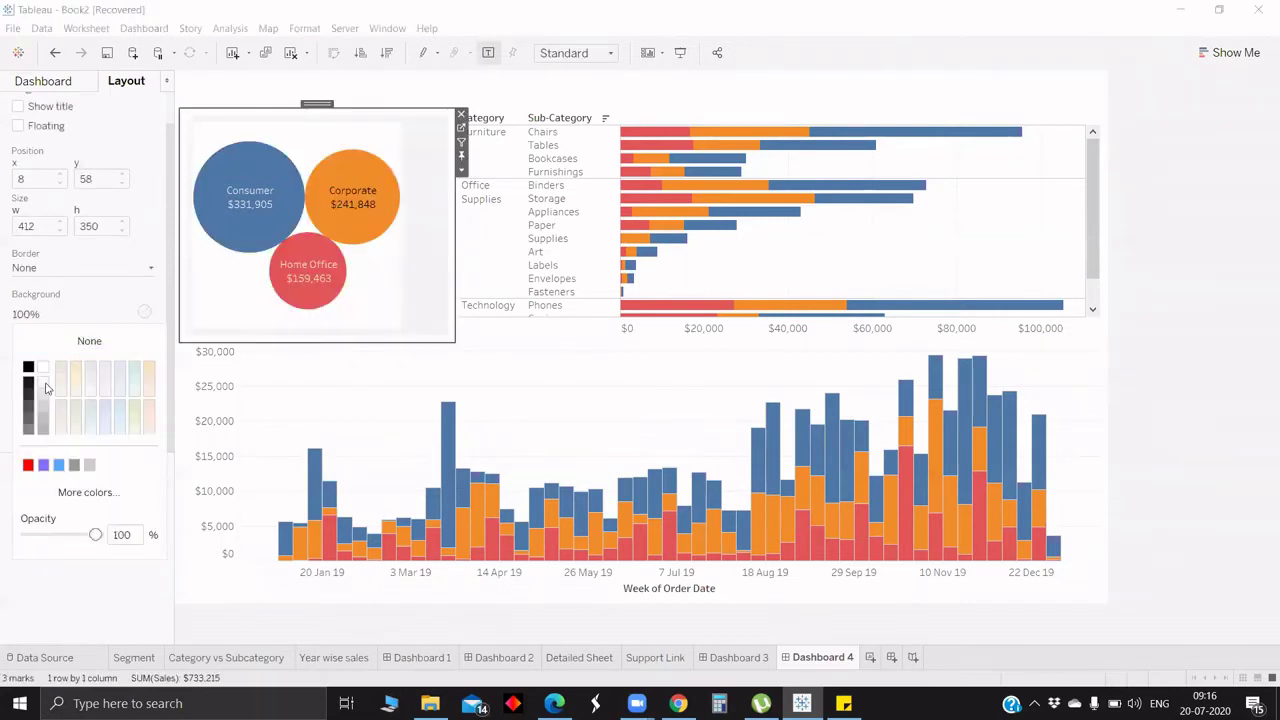
click(204, 265)
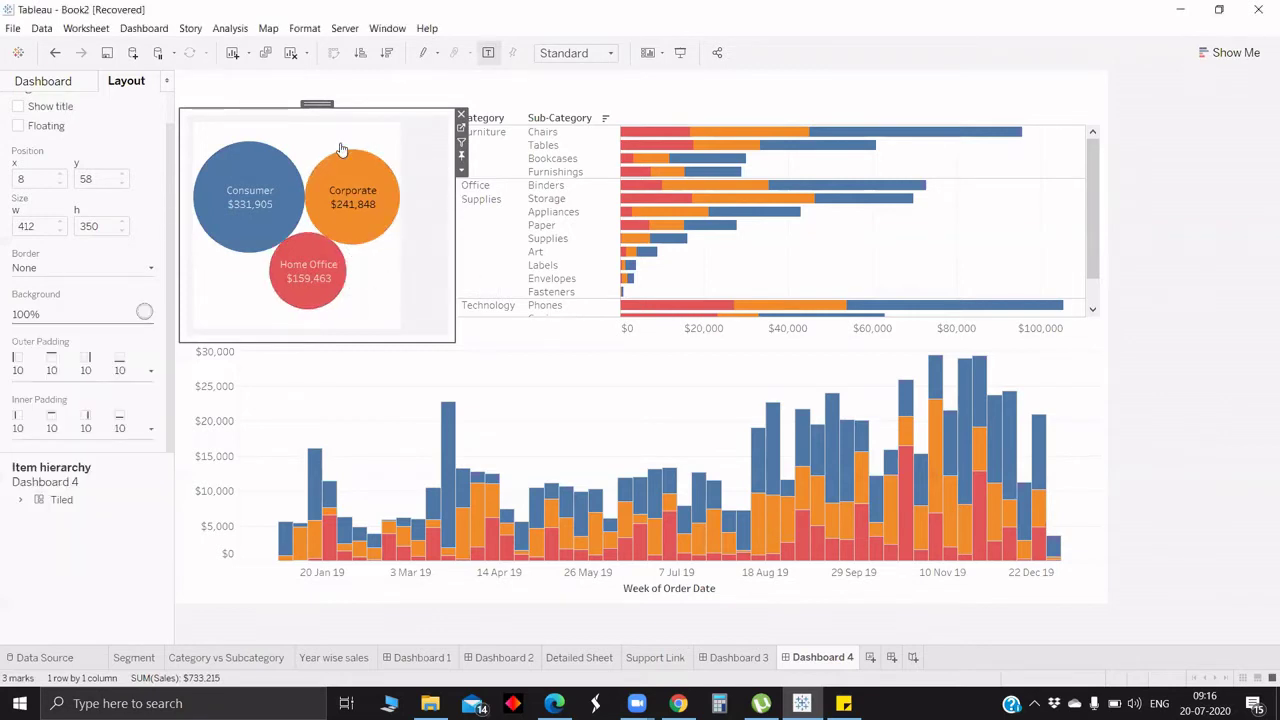
click(576, 53)
click(582, 115)
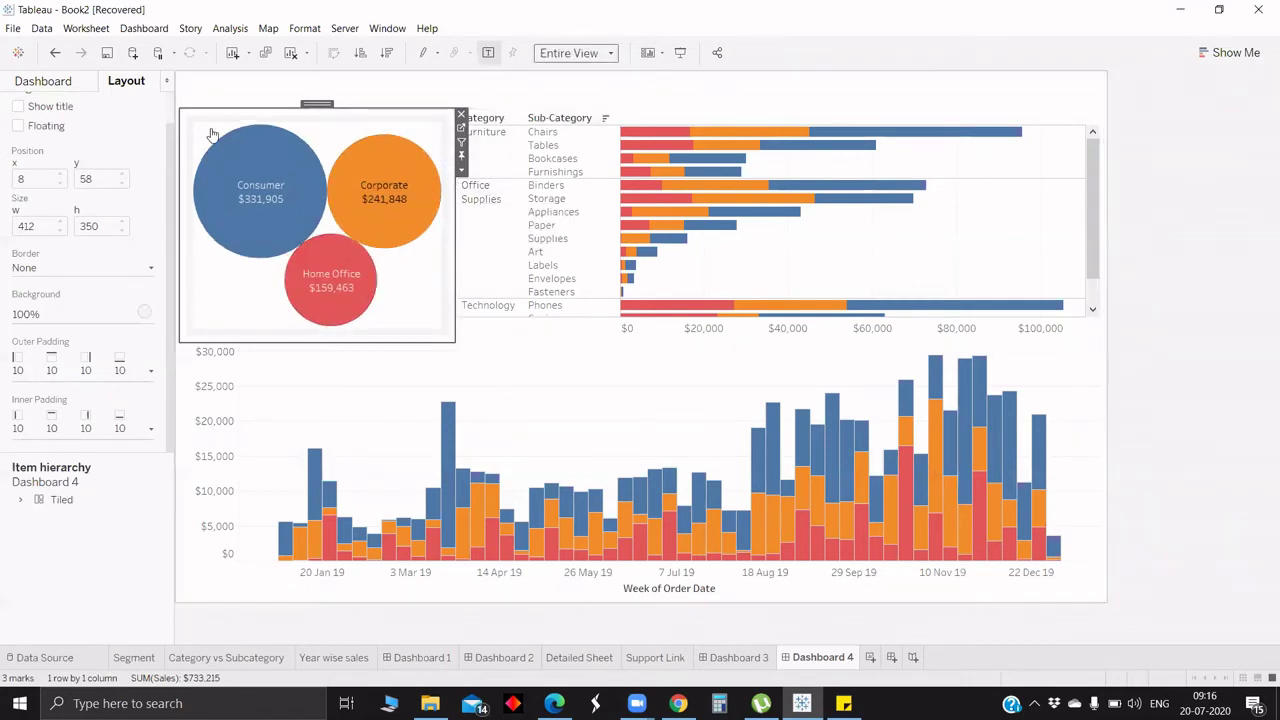
Step: Try a darker grey background on the Segment chart, and return to the light grey shade
click(143, 314)
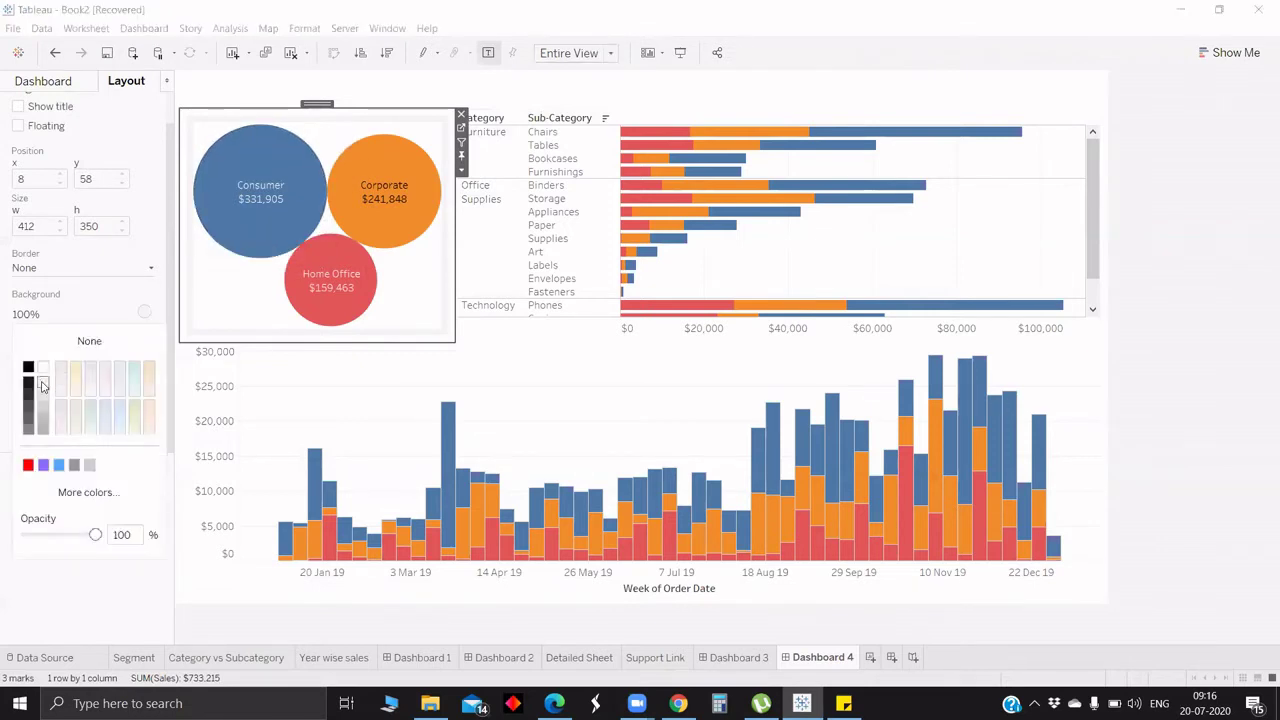
click(43, 393)
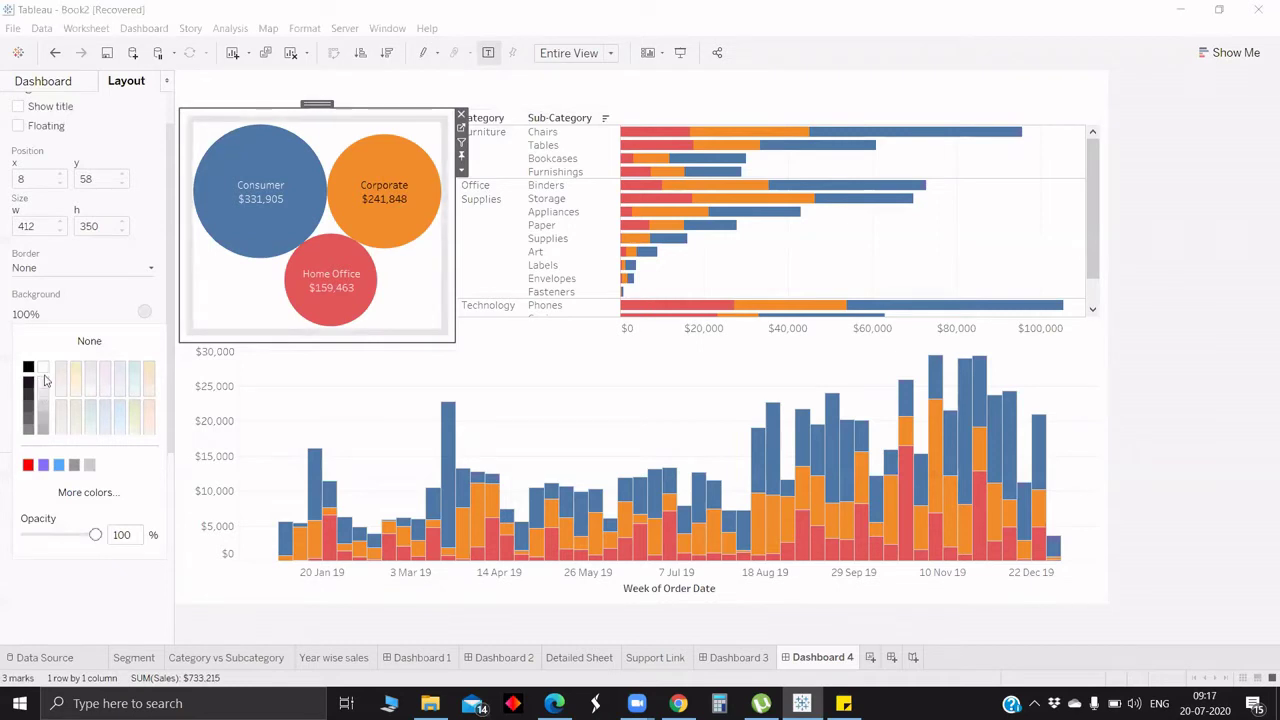
click(45, 385)
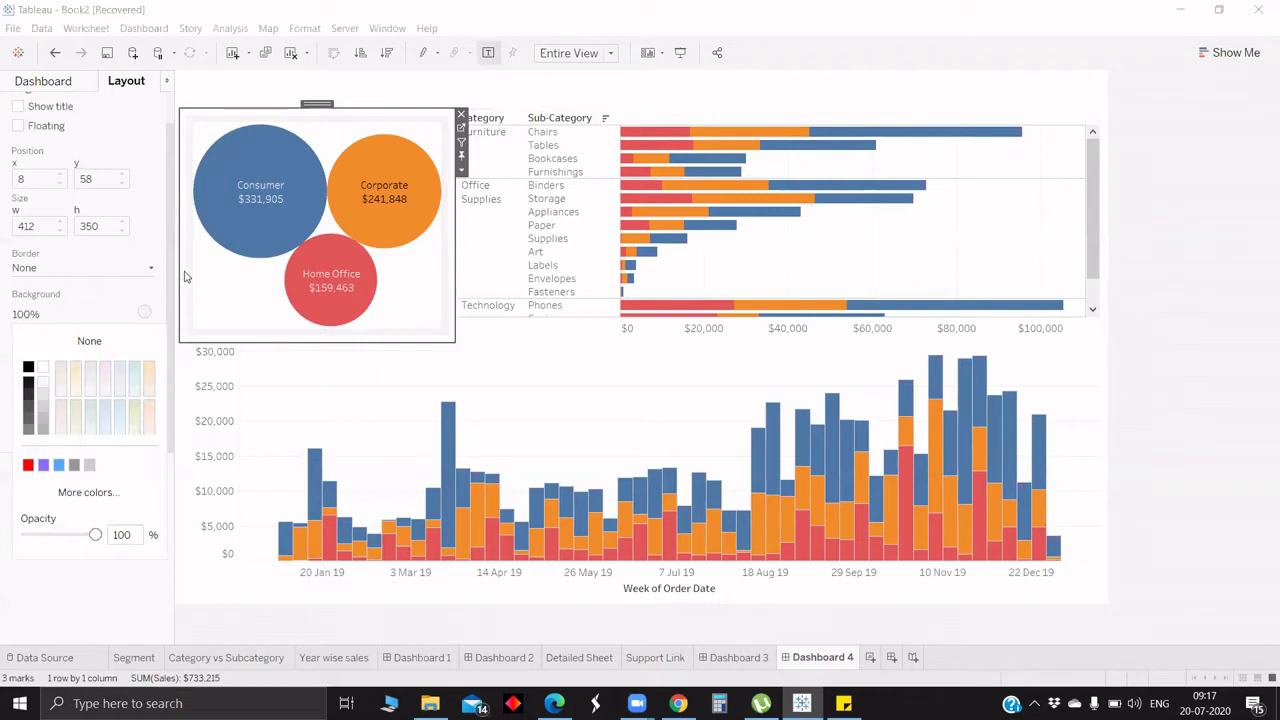
mouse_move(188, 186)
click(89, 296)
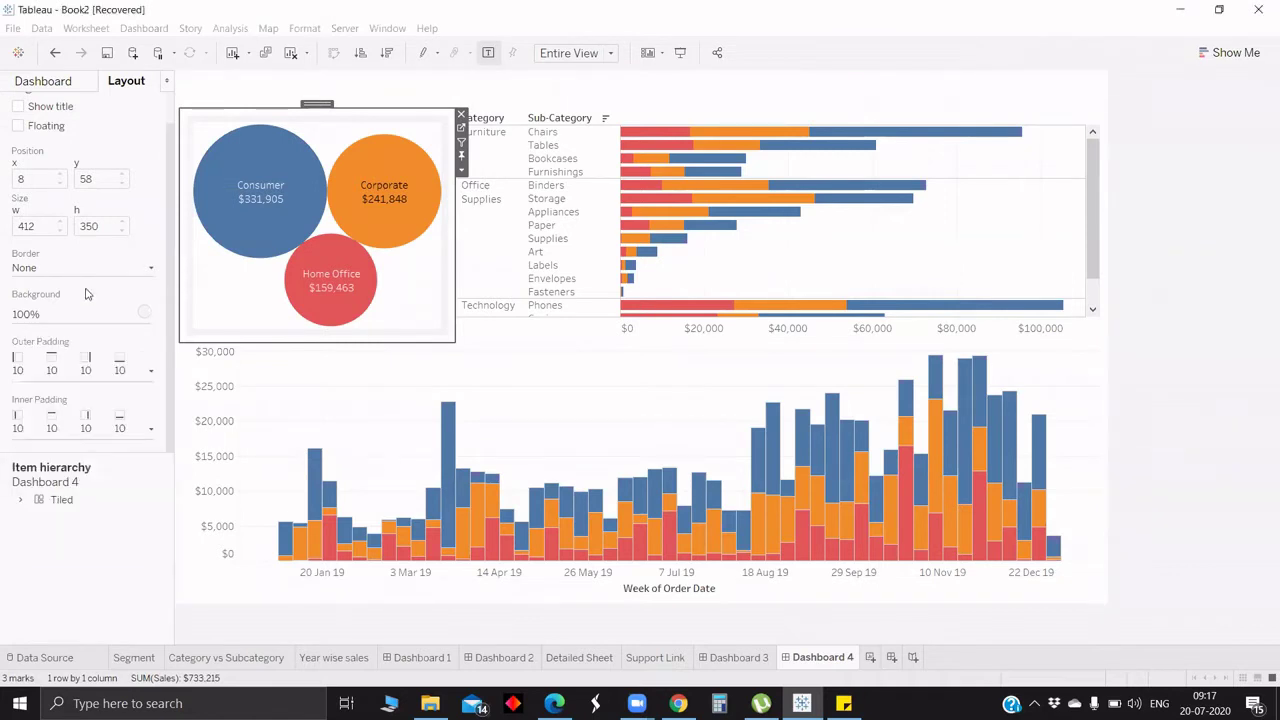
Step: Set the Segment chart's outer padding to 0 on all sides
click(151, 370)
drag(82, 424, 48, 423)
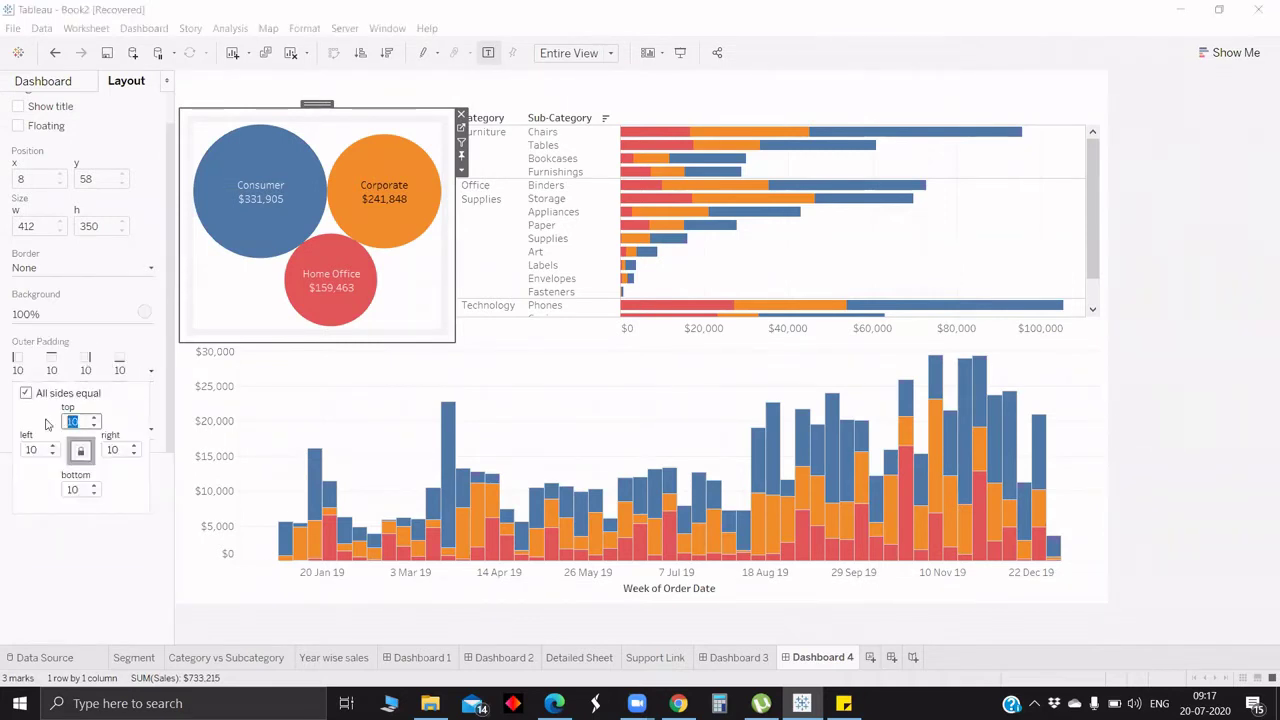
text(0)
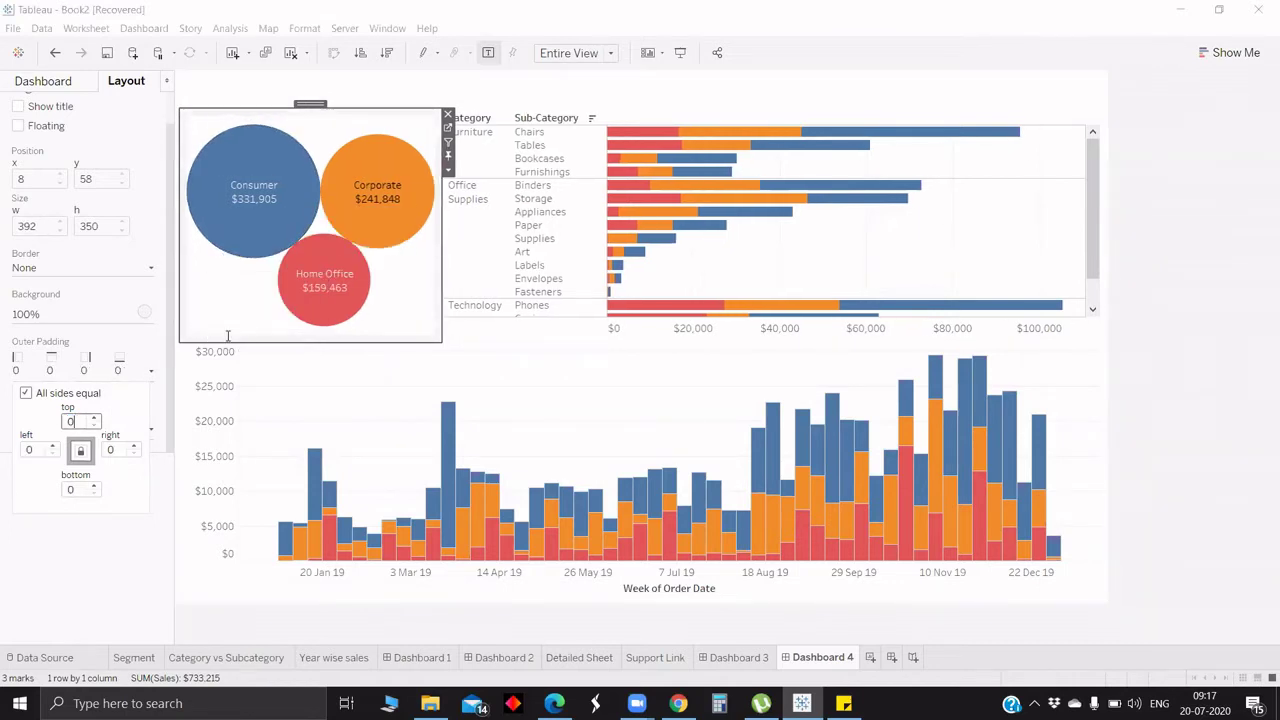
click(41, 591)
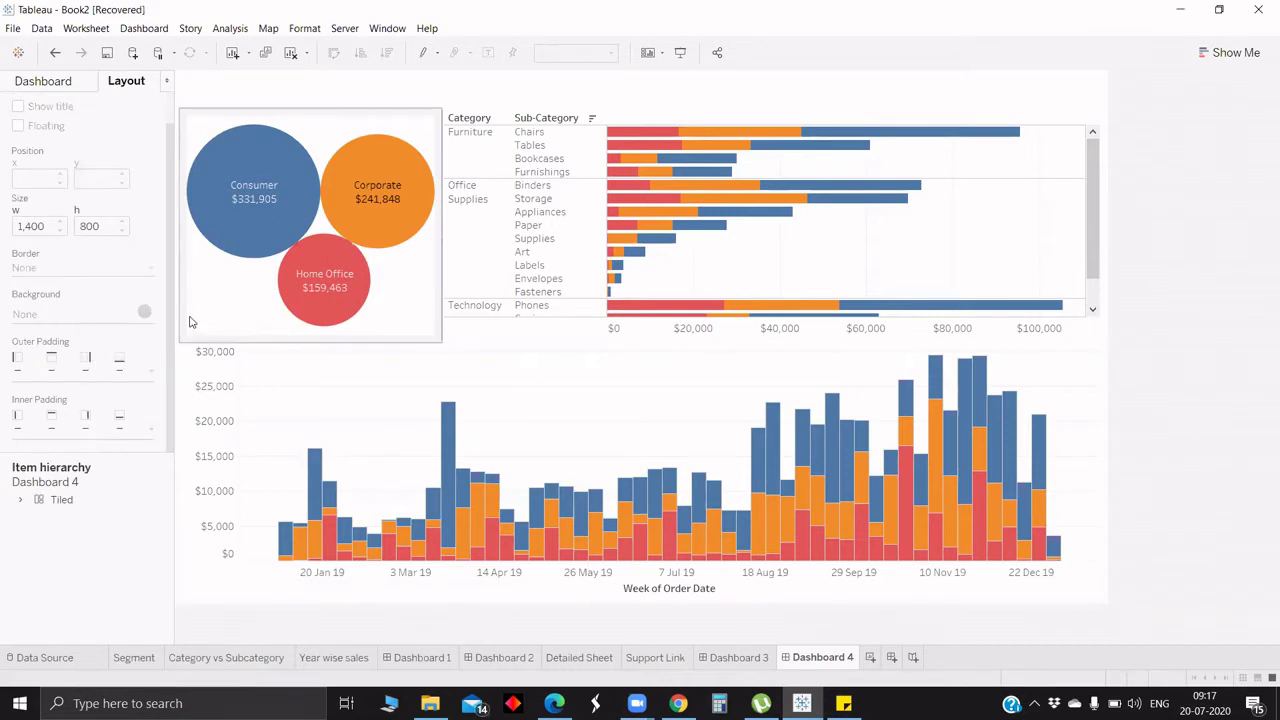
Step: Try a solid border around the Segment chart, and change it to a dashed border
click(259, 302)
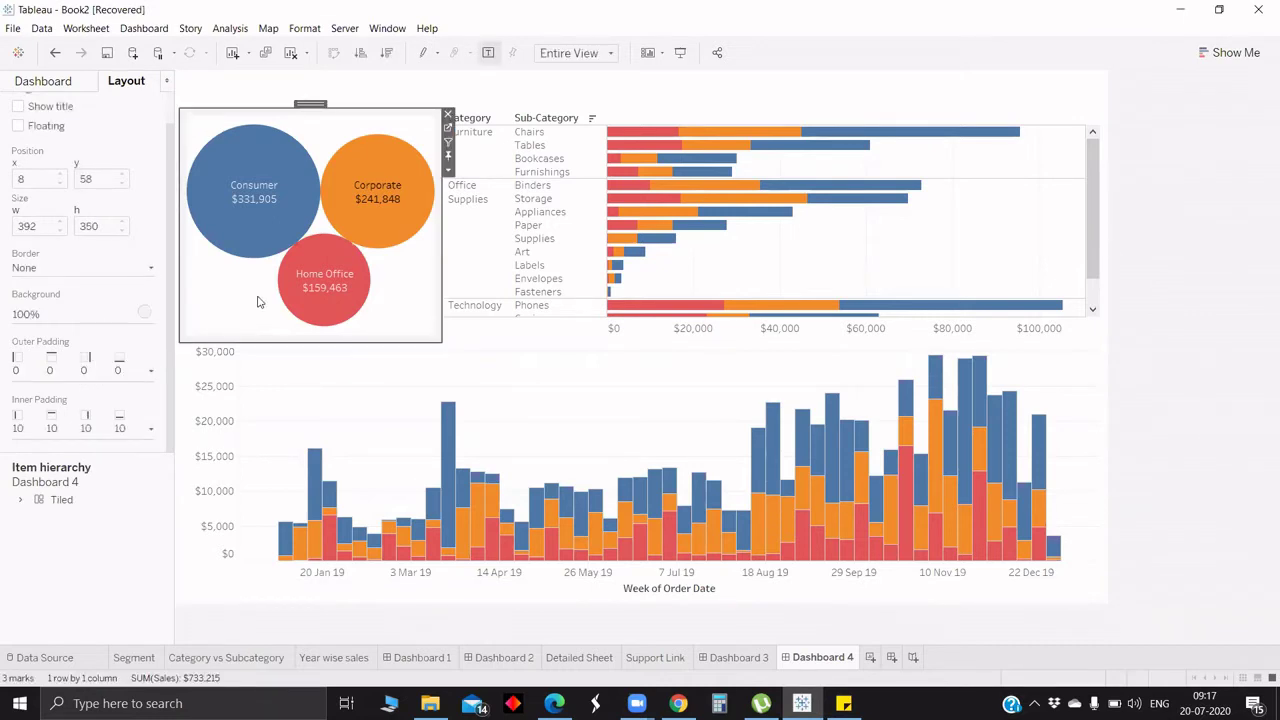
click(148, 270)
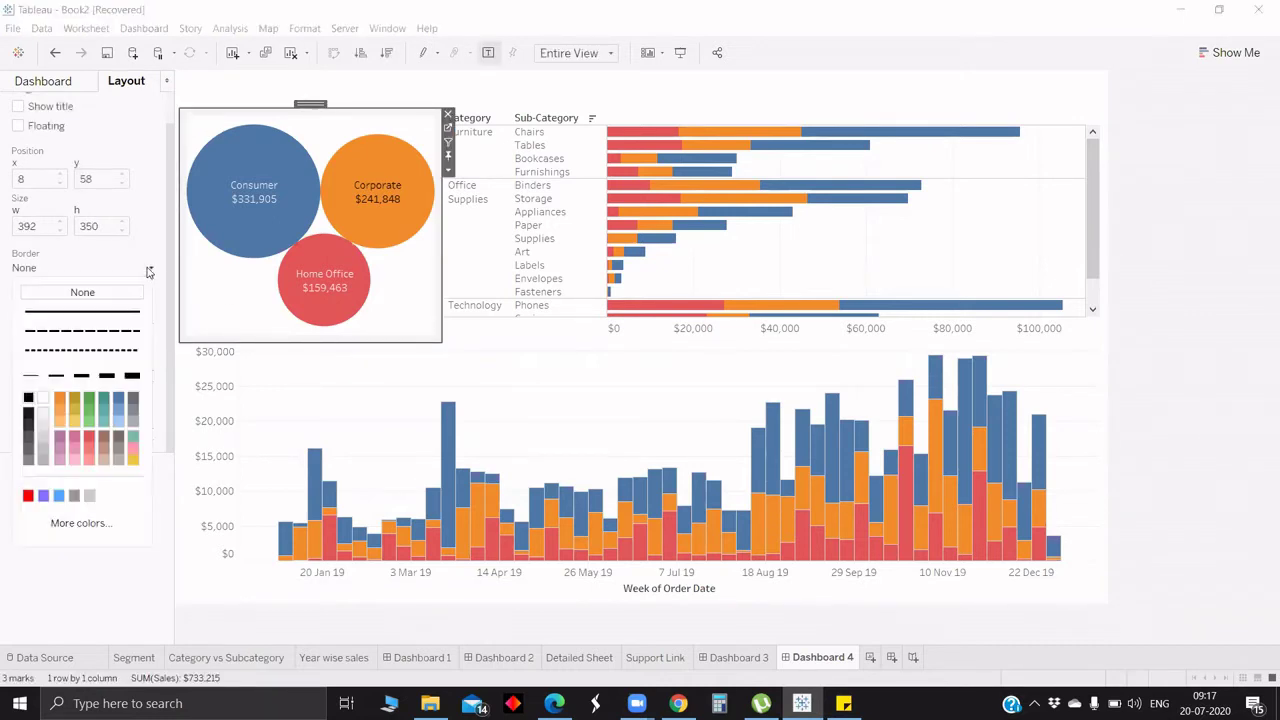
click(114, 313)
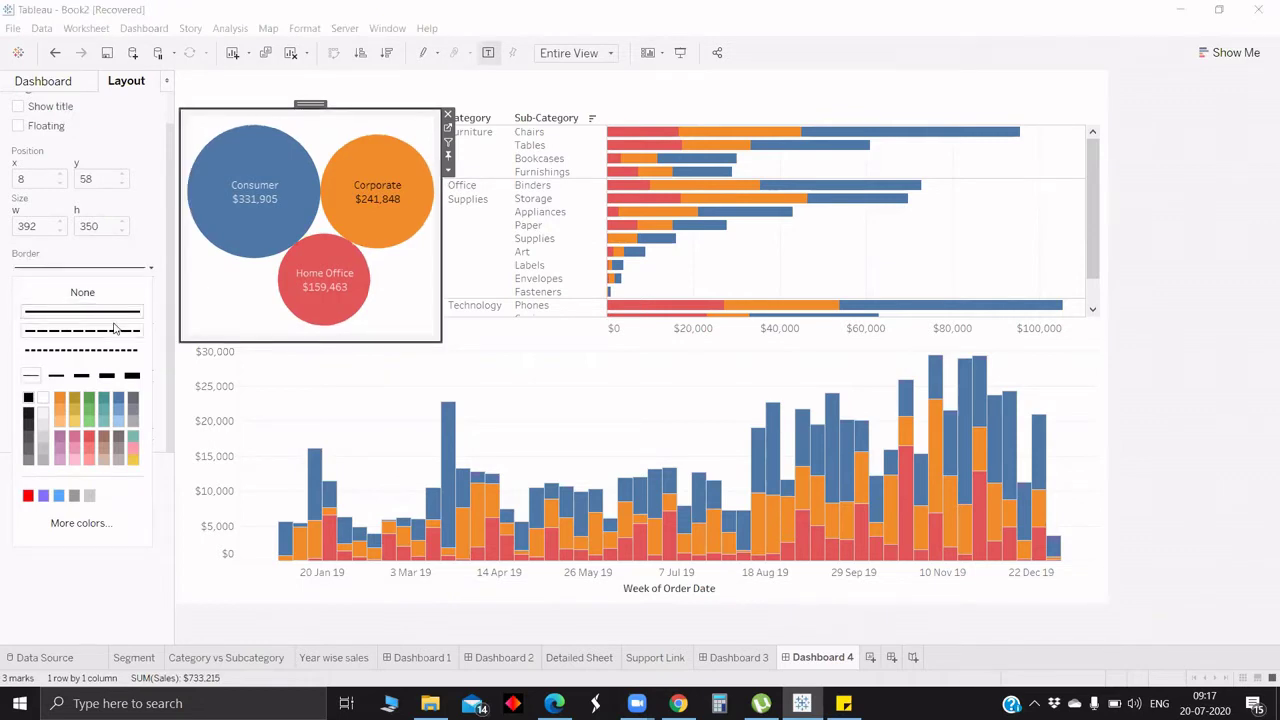
click(114, 331)
click(153, 260)
Step: Try to go to the Segment chart's source worksheet from the dashboard
mouse_move(278, 259)
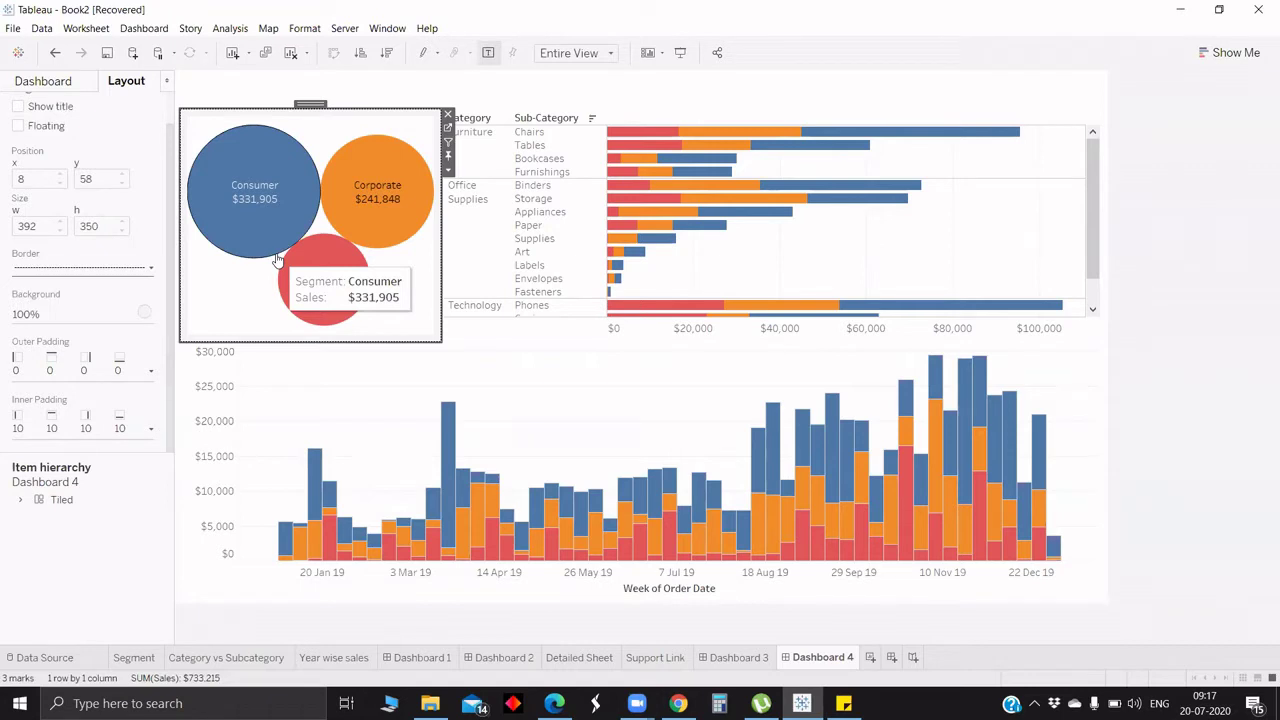
mouse_move(397, 190)
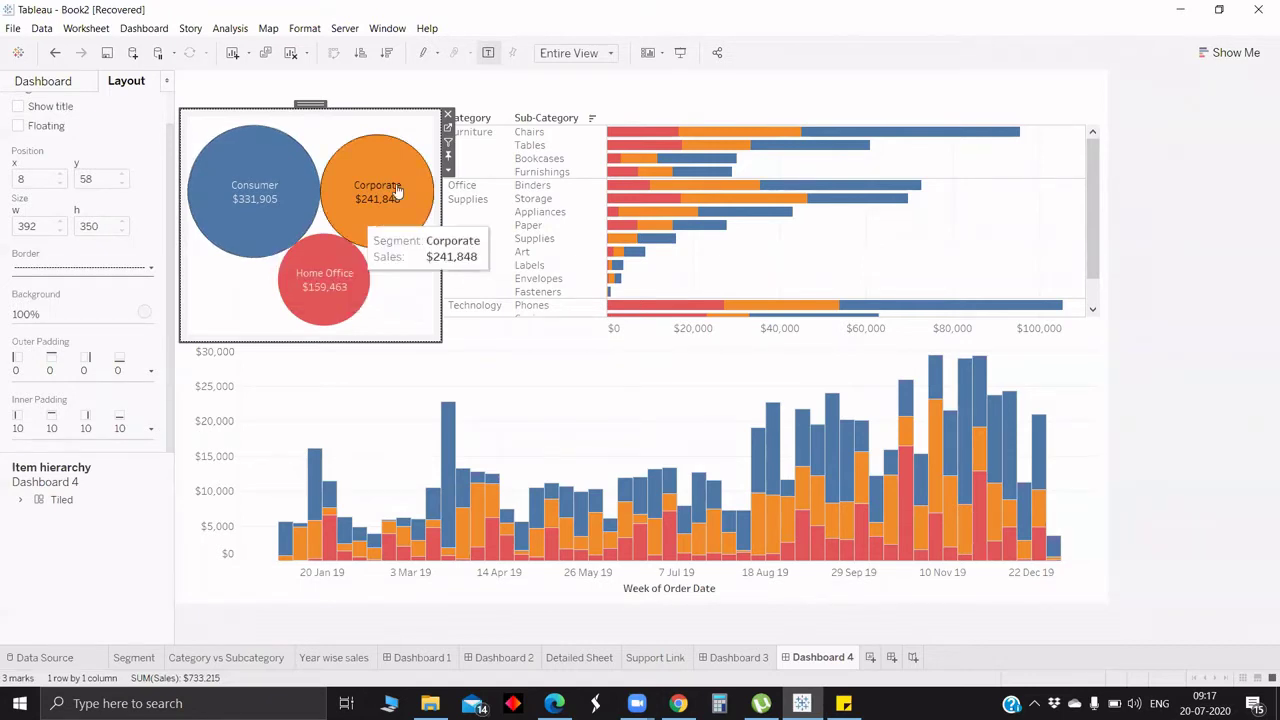
click(448, 170)
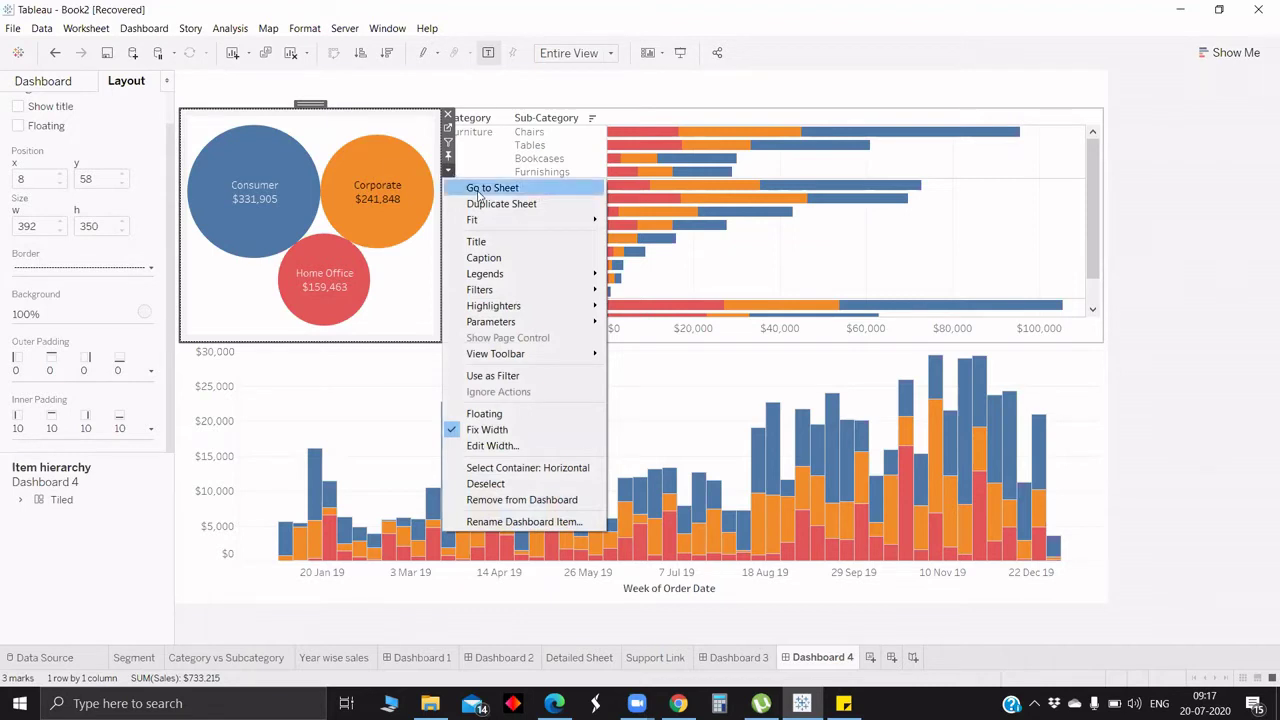
click(479, 190)
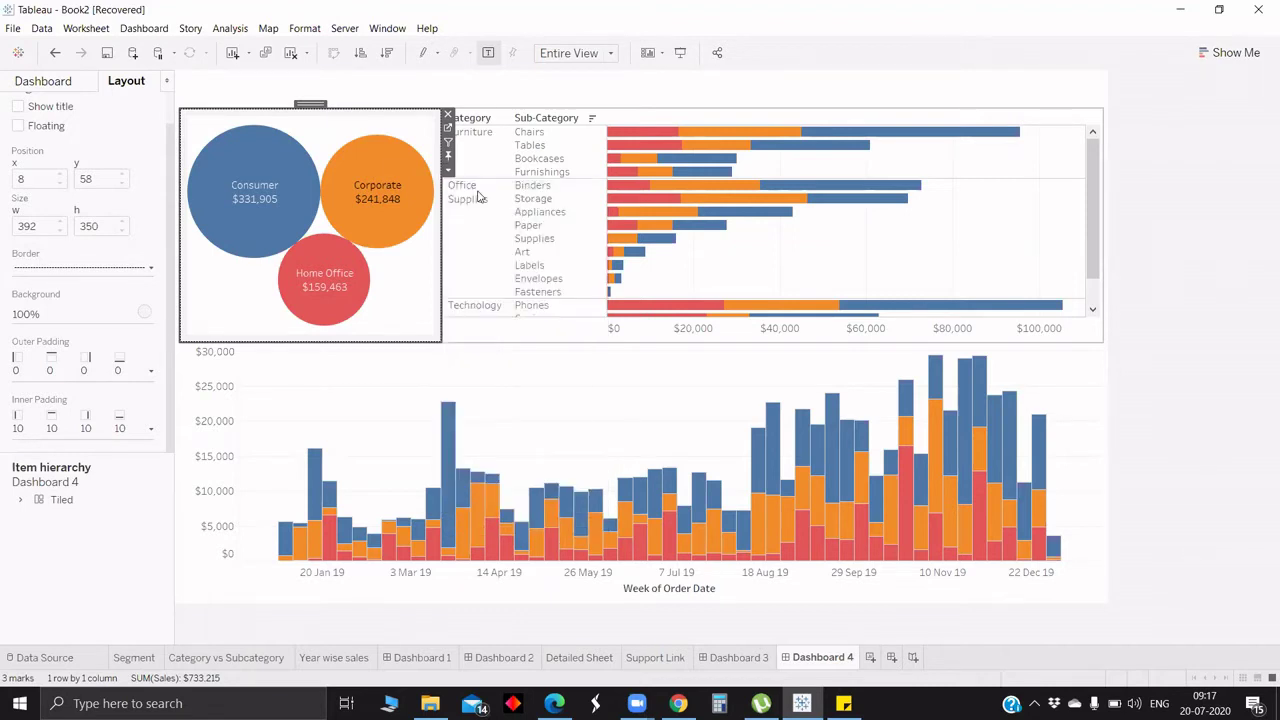
key(ctrl+z)
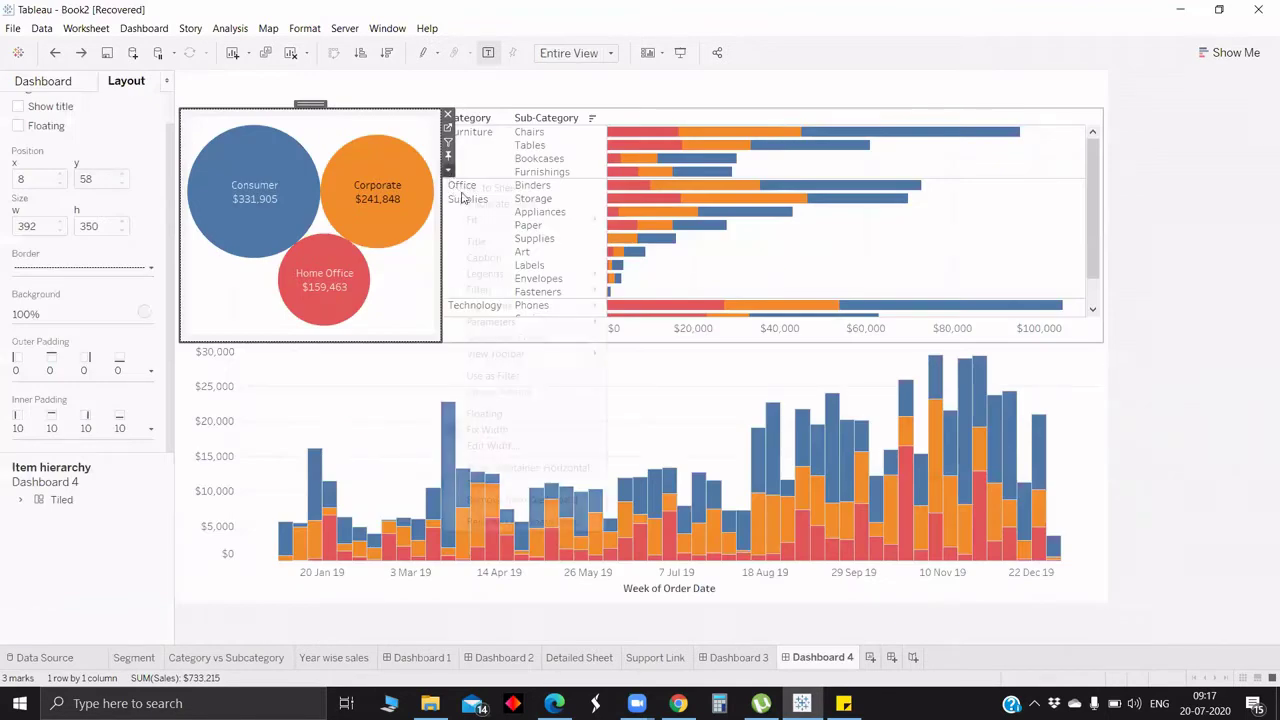
Step: Duplicate the Segment chart's worksheet from the dashboard, and return to Dashboard 4
click(447, 170)
click(470, 203)
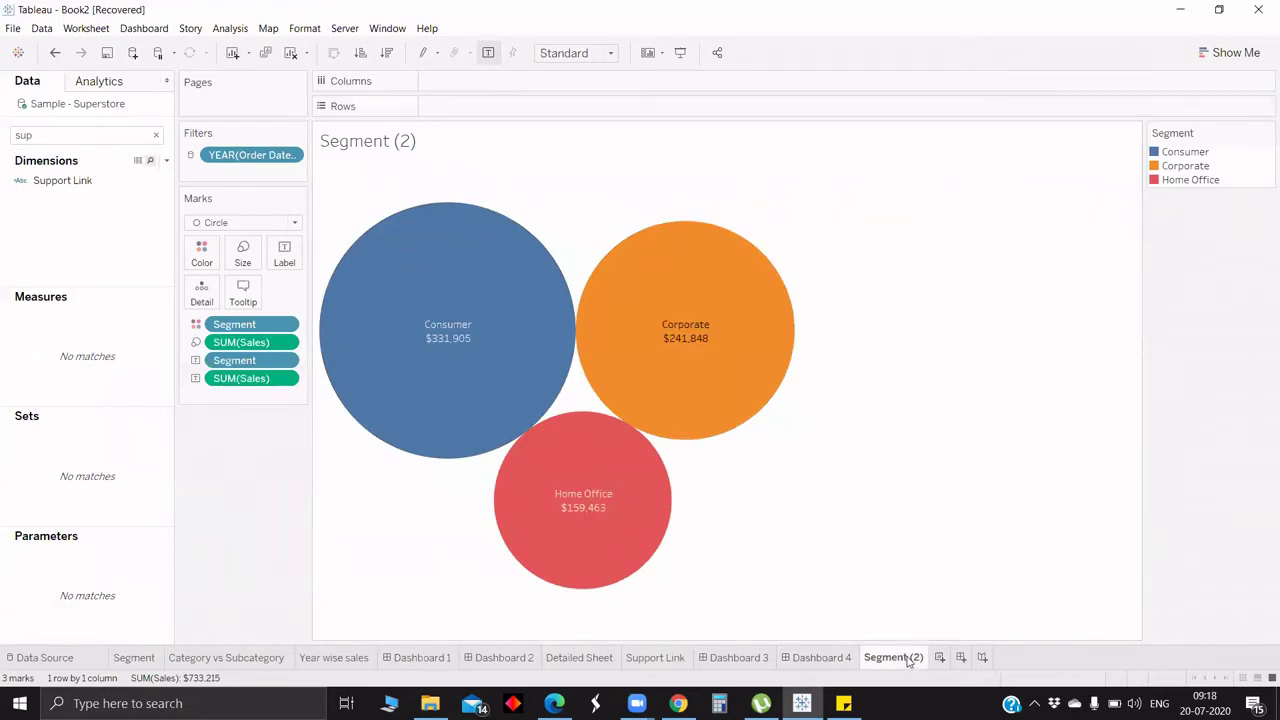
mouse_move(904, 661)
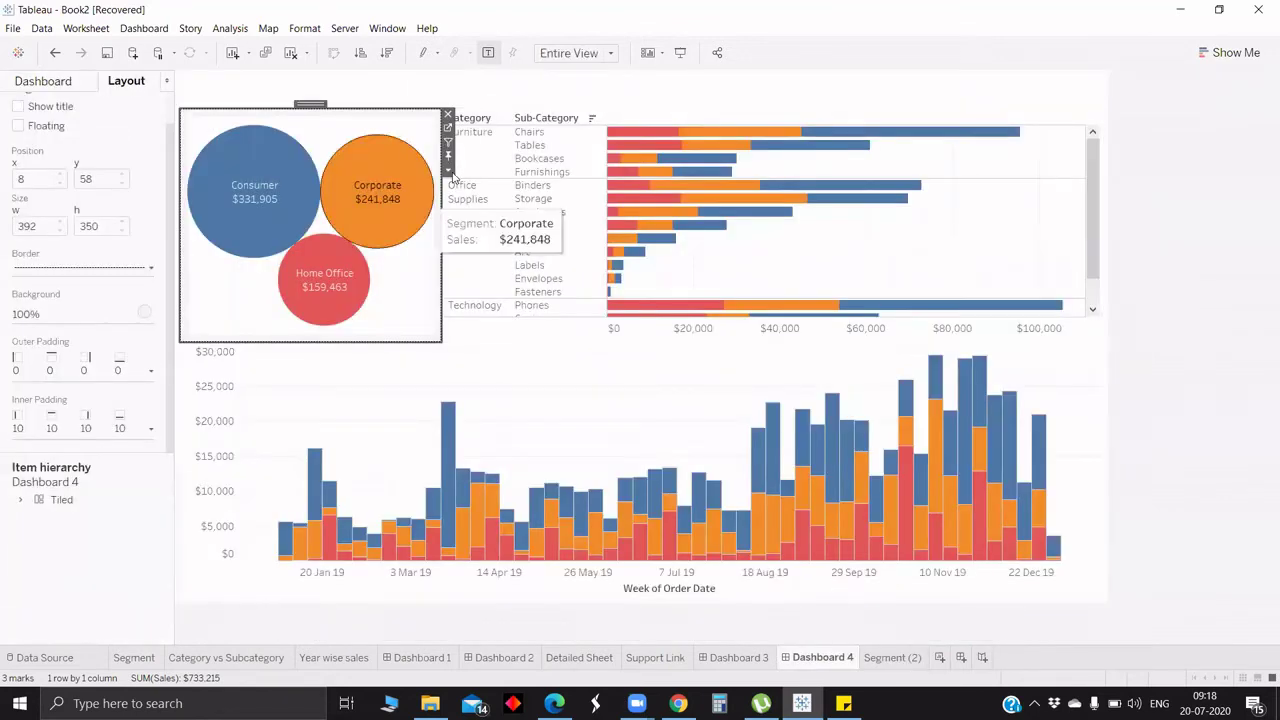
Step: Show the title of the Segment chart on the dashboard
click(449, 171)
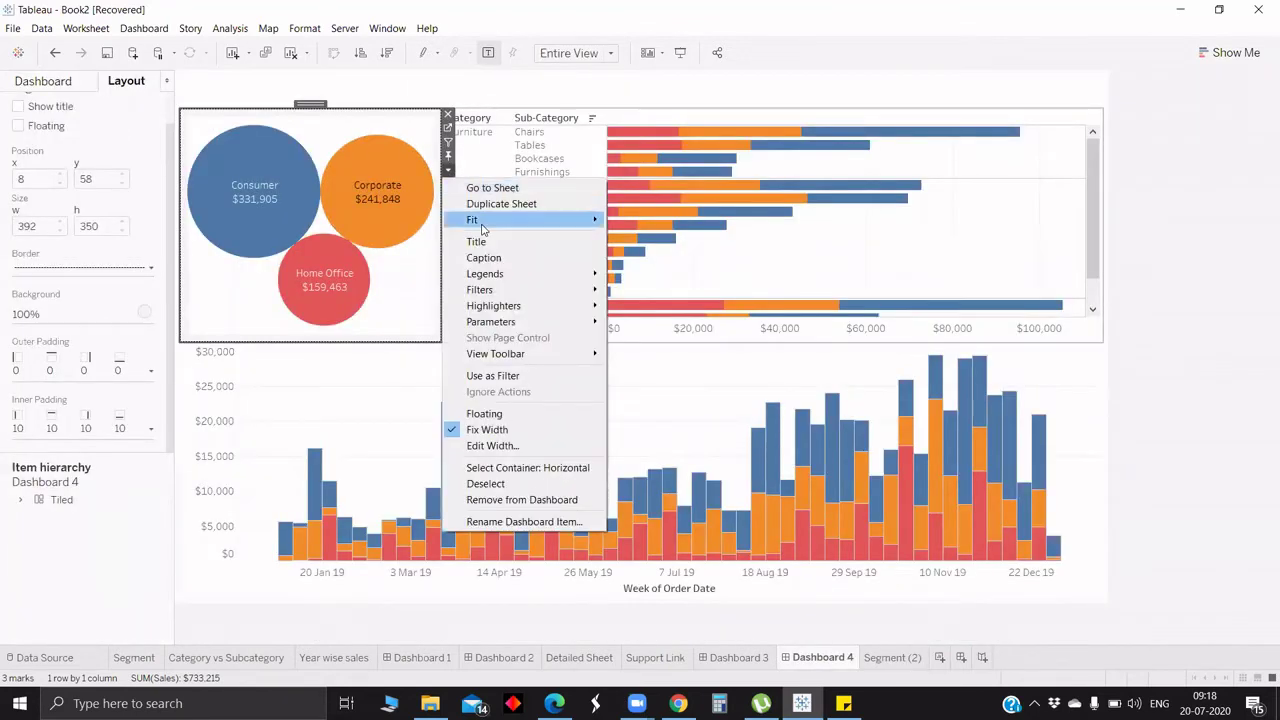
mouse_move(481, 229)
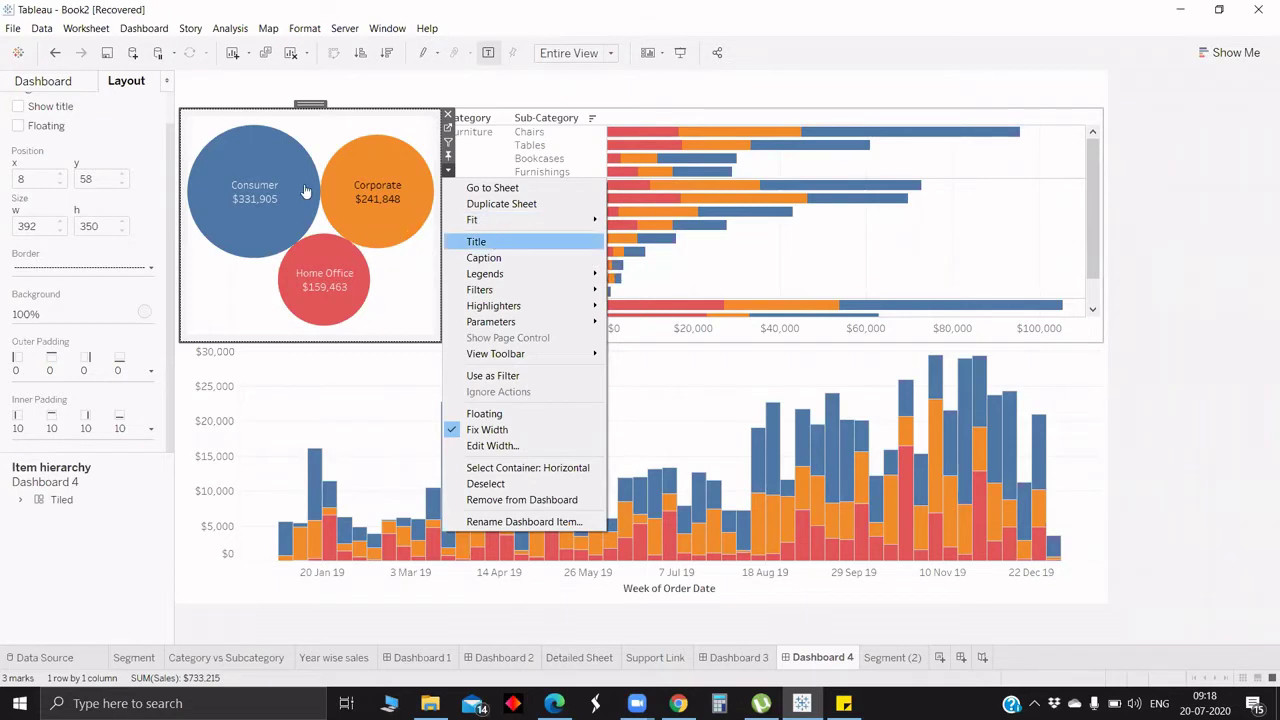
key(Return)
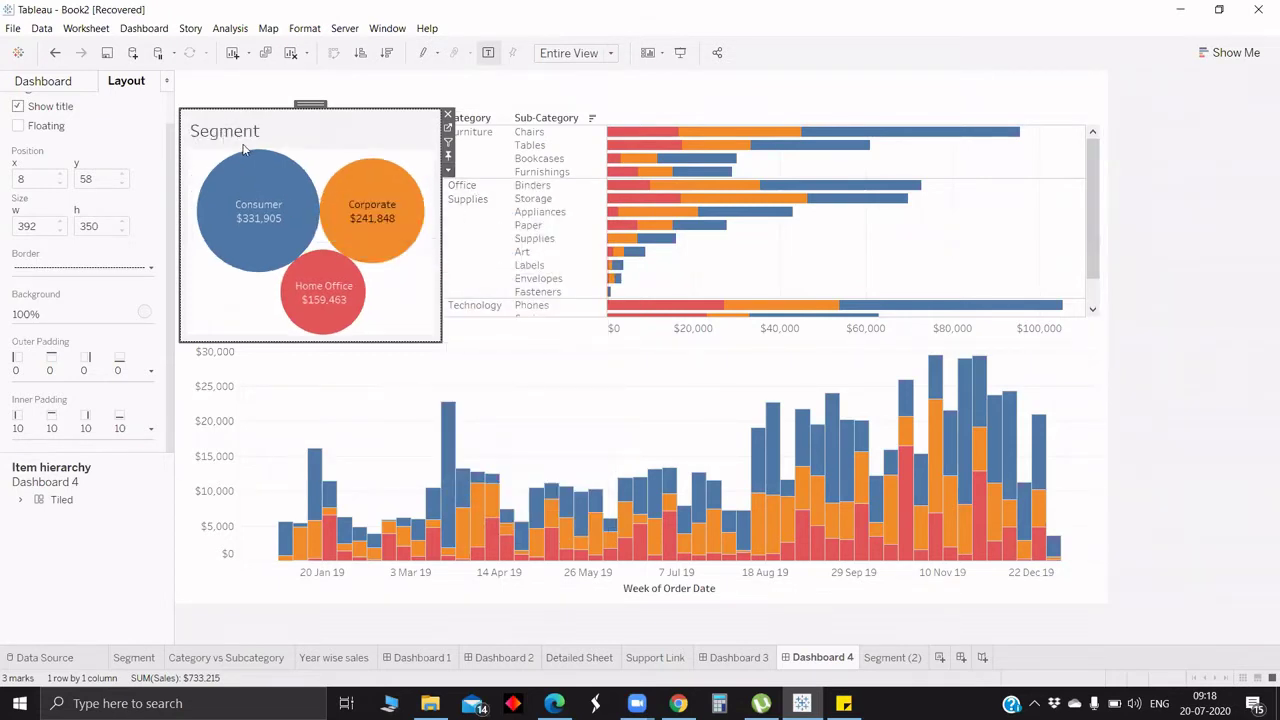
Step: Replace the Segment chart's title text with "Sales by segment"
right_click(242, 148)
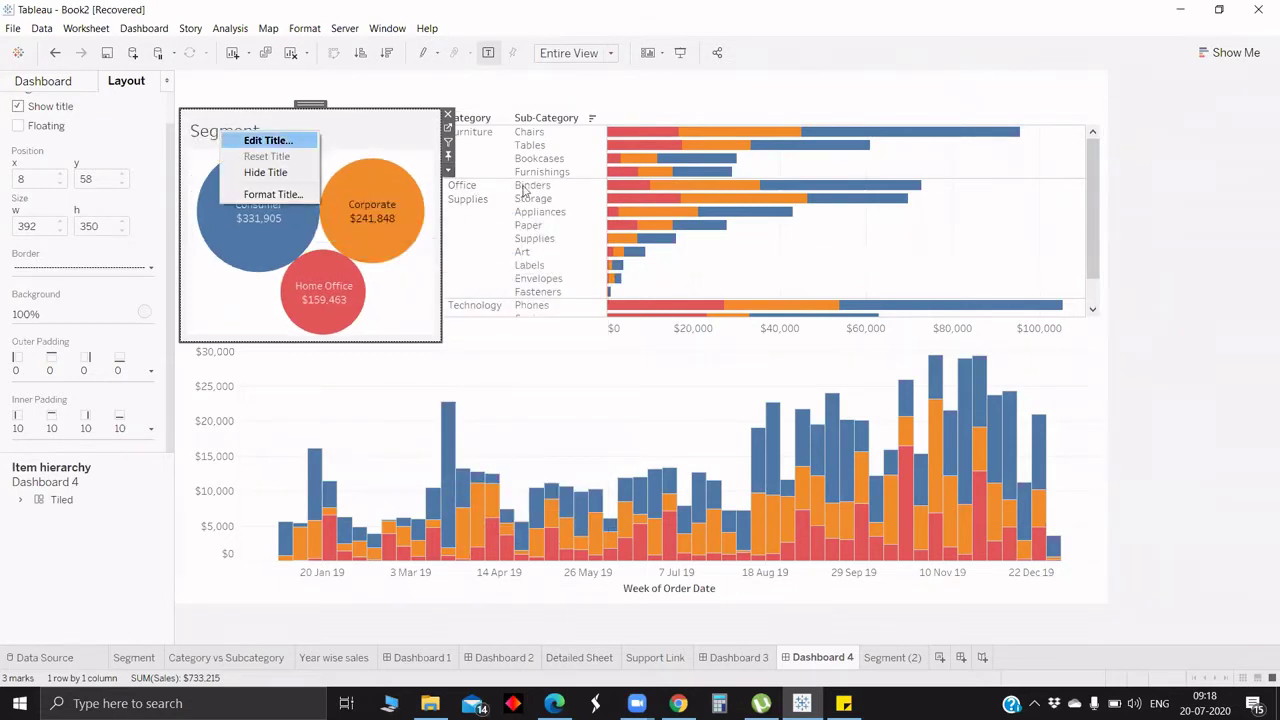
key(Return)
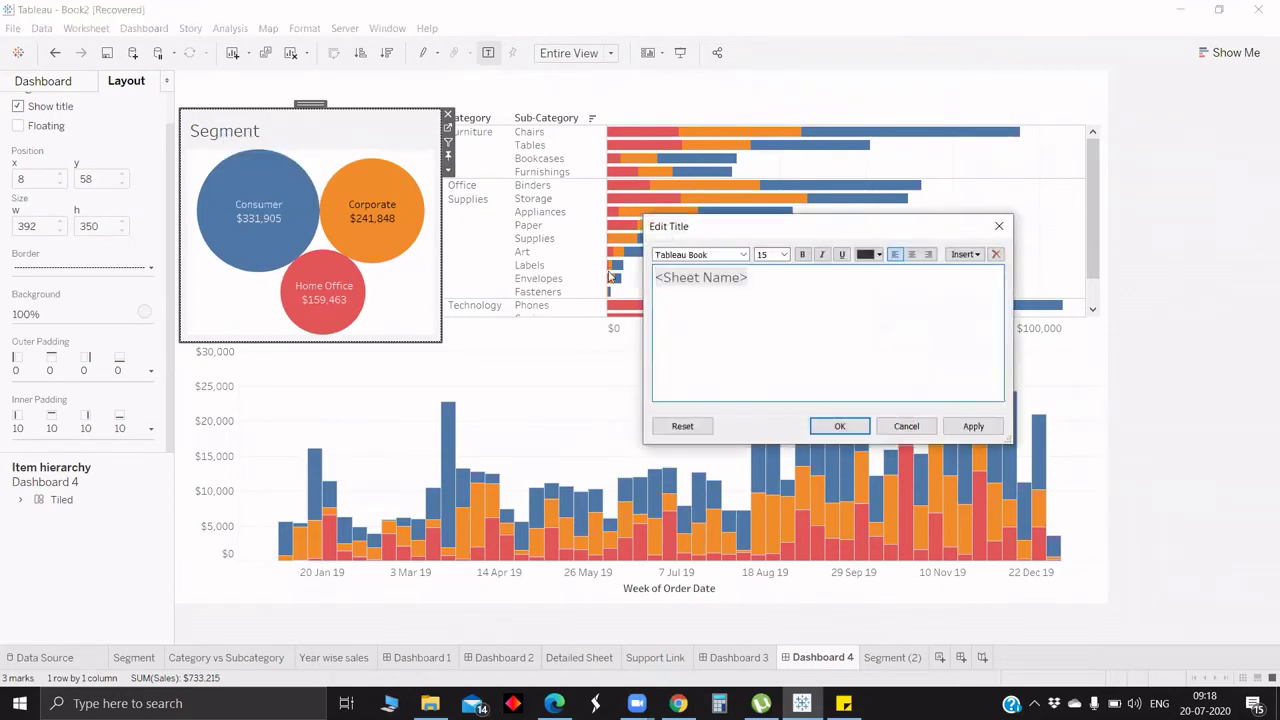
key(ctrl+a)
key(Delete)
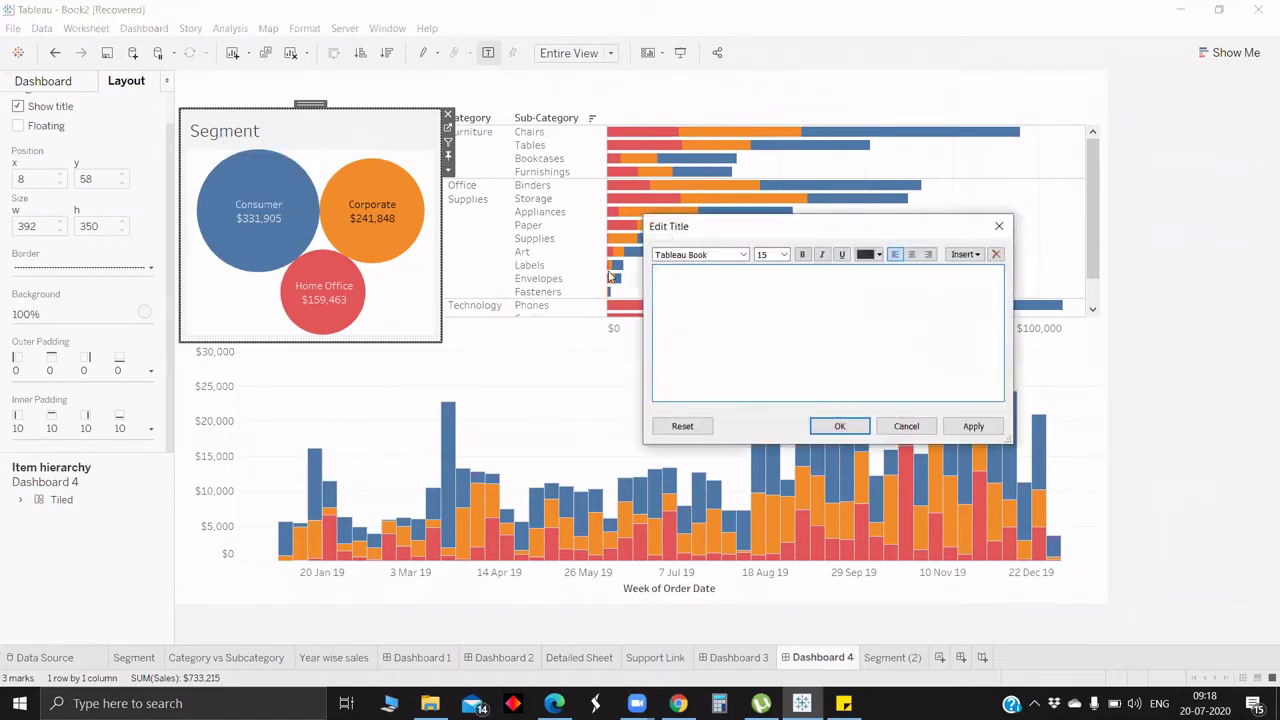
text(es by segement)
key(BackSpace)
key(BackSpace)
key(BackSpace)
key(BackSpace)
key(BackSpace)
text(ment)
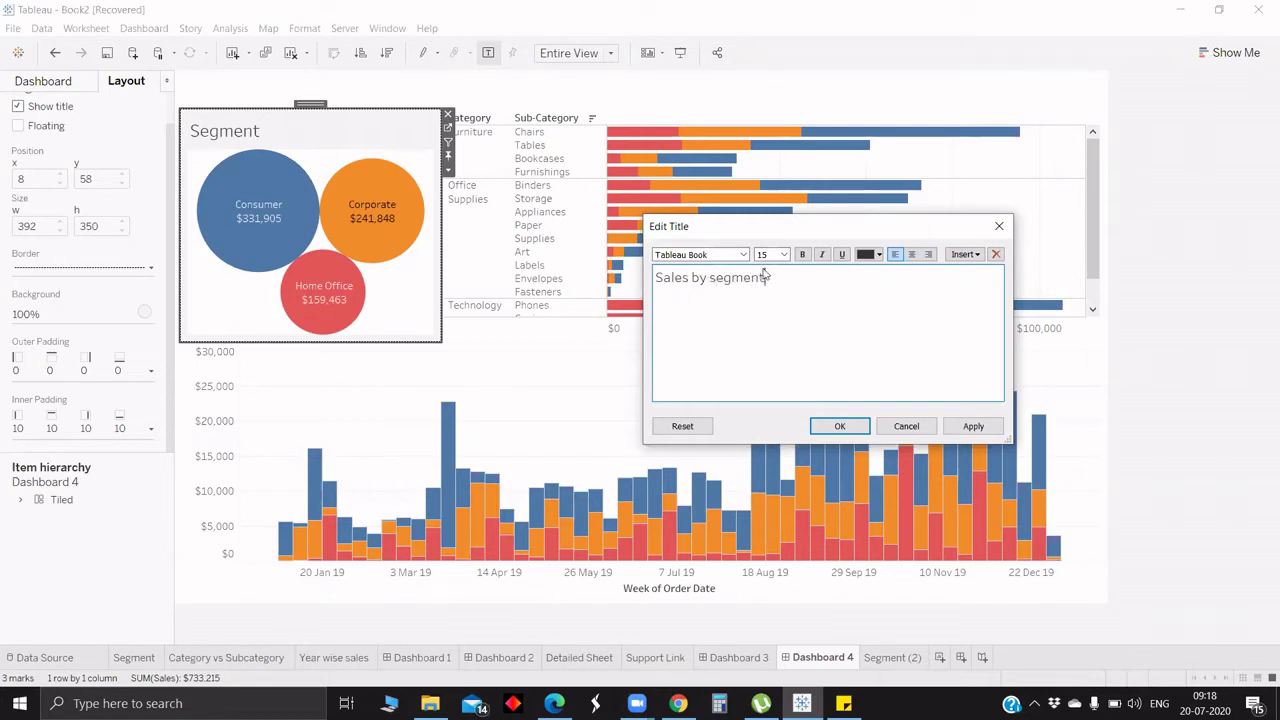
Step: Set the whole title "Sales by segment" to font size 11 and apply the title changes
key(ctrl+a)
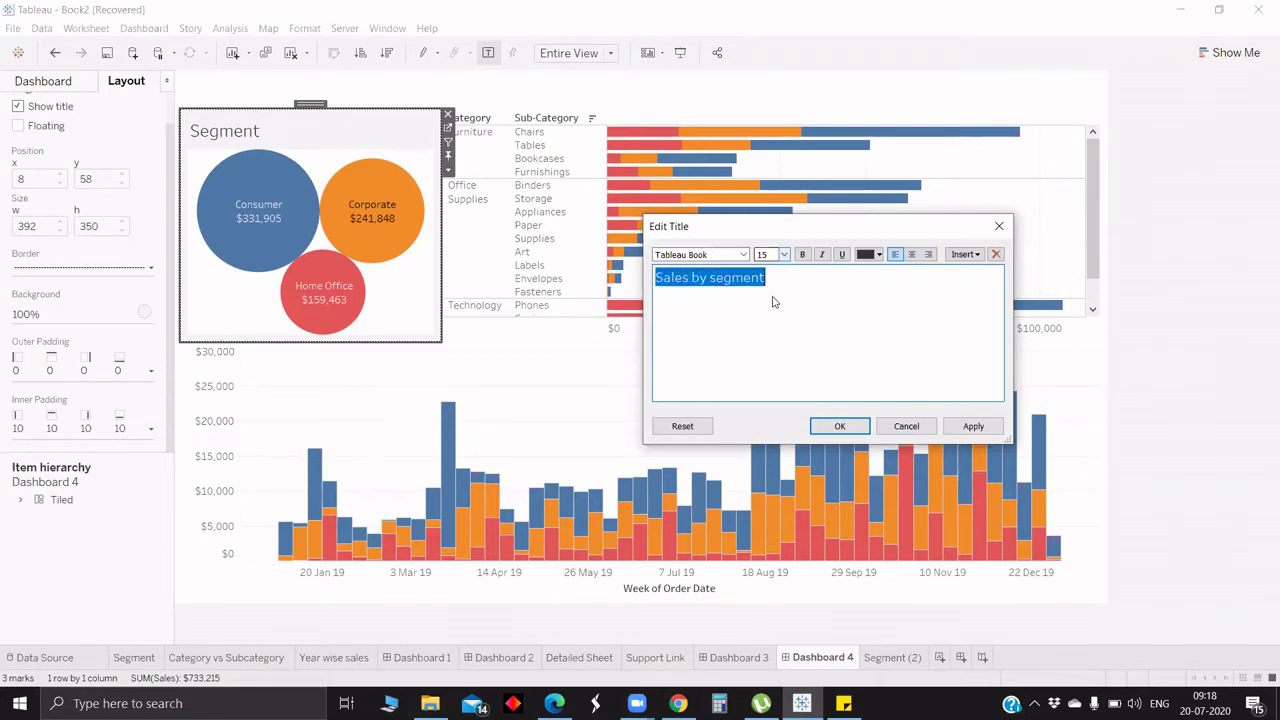
click(784, 254)
key(Return)
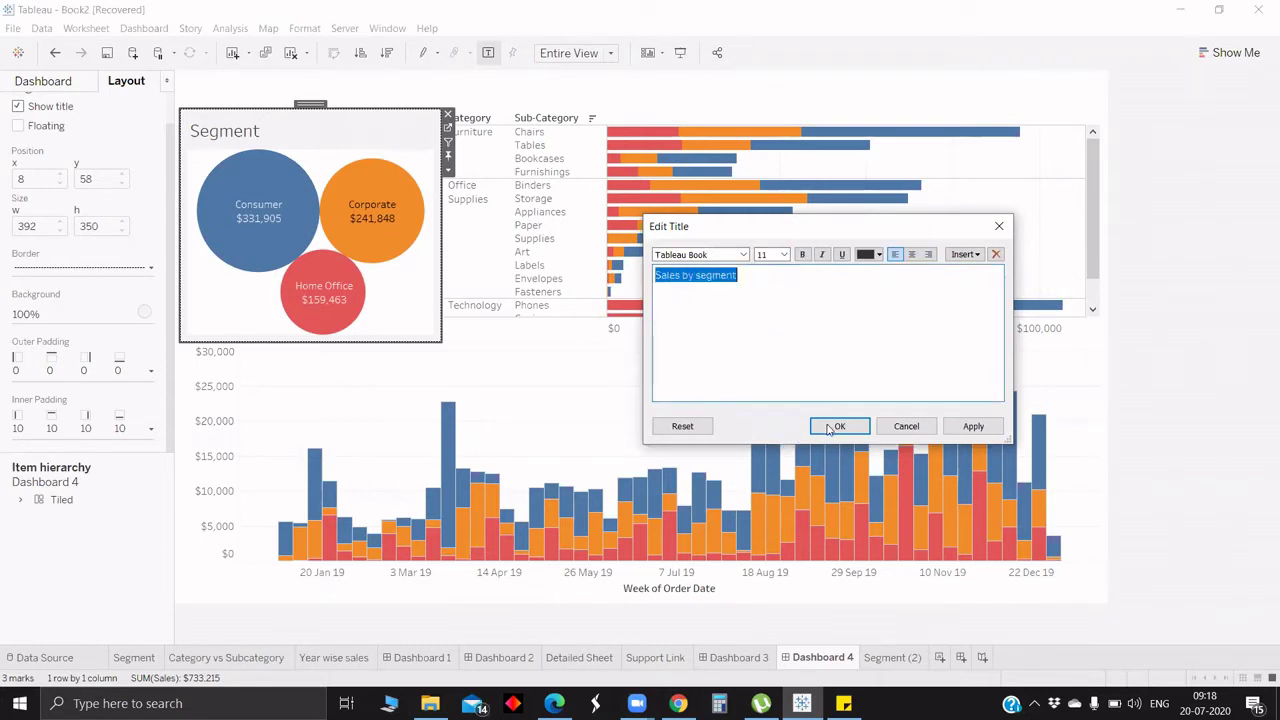
click(830, 426)
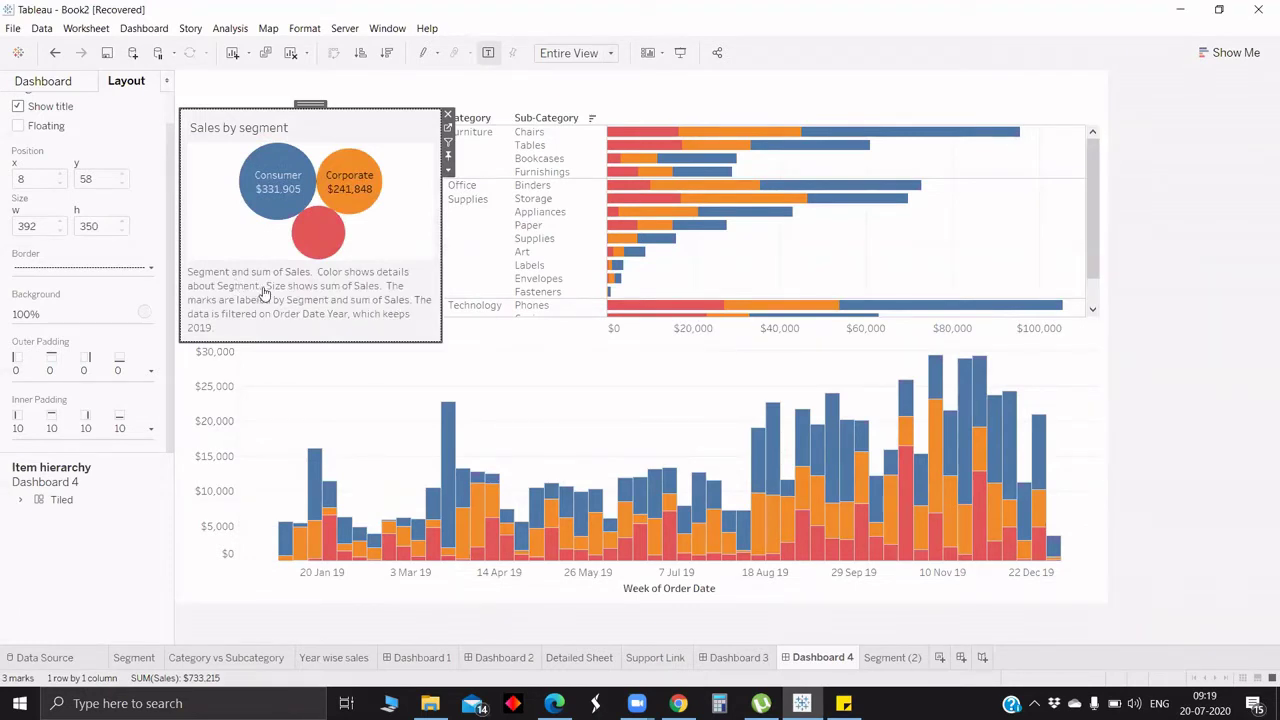
Step: Hide the caption below the Segment chart
click(448, 170)
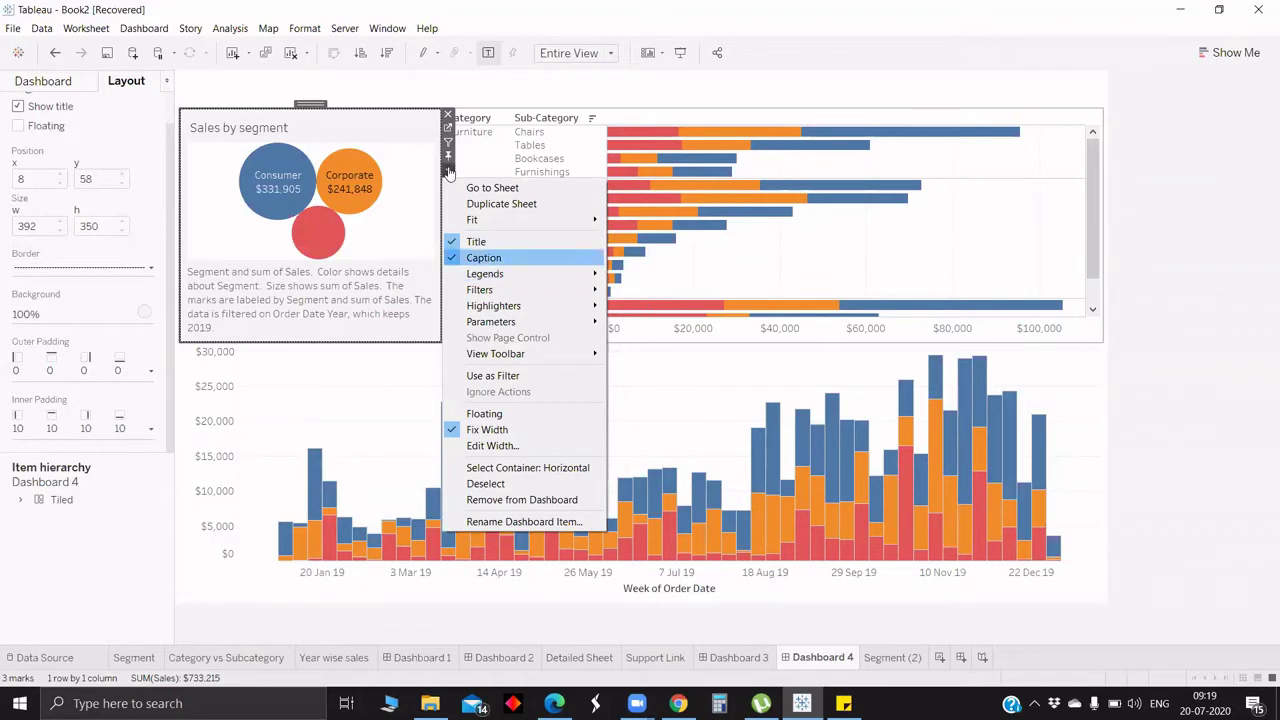
click(484, 258)
Step: Use the Segment chart as a filter, and filter the other dashboard charts by the Corporate segment
click(448, 170)
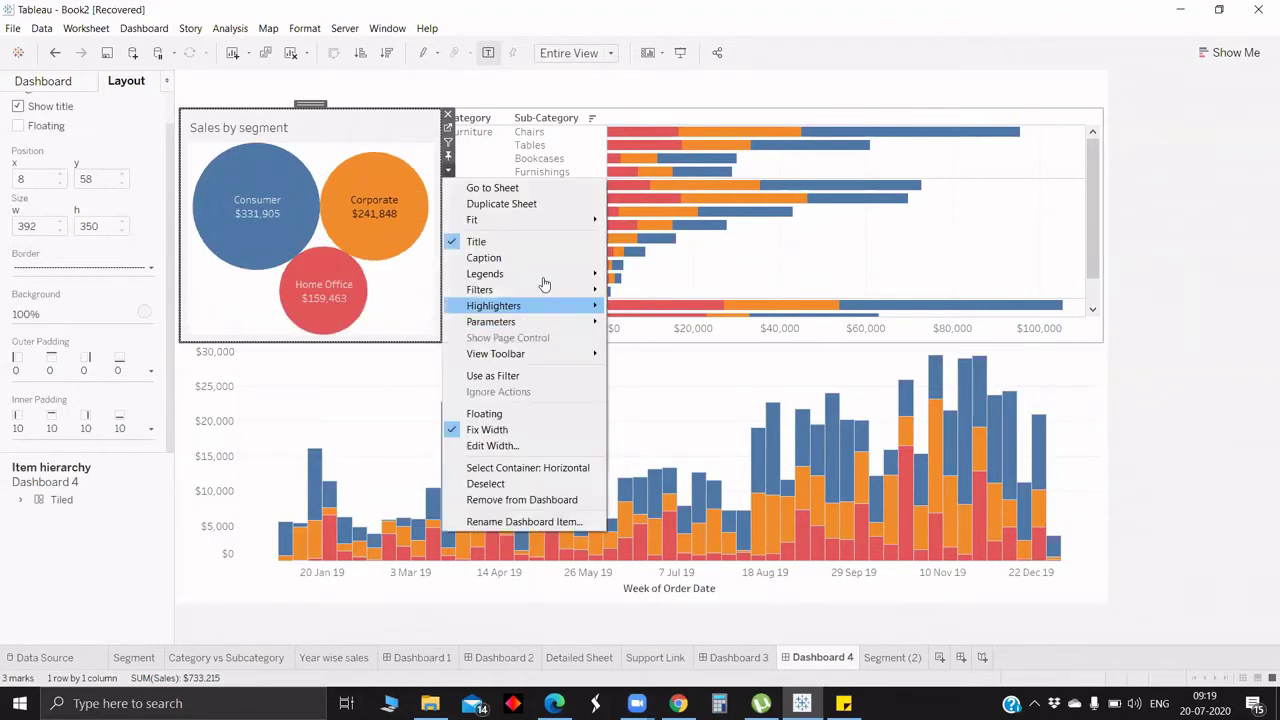
mouse_move(540, 276)
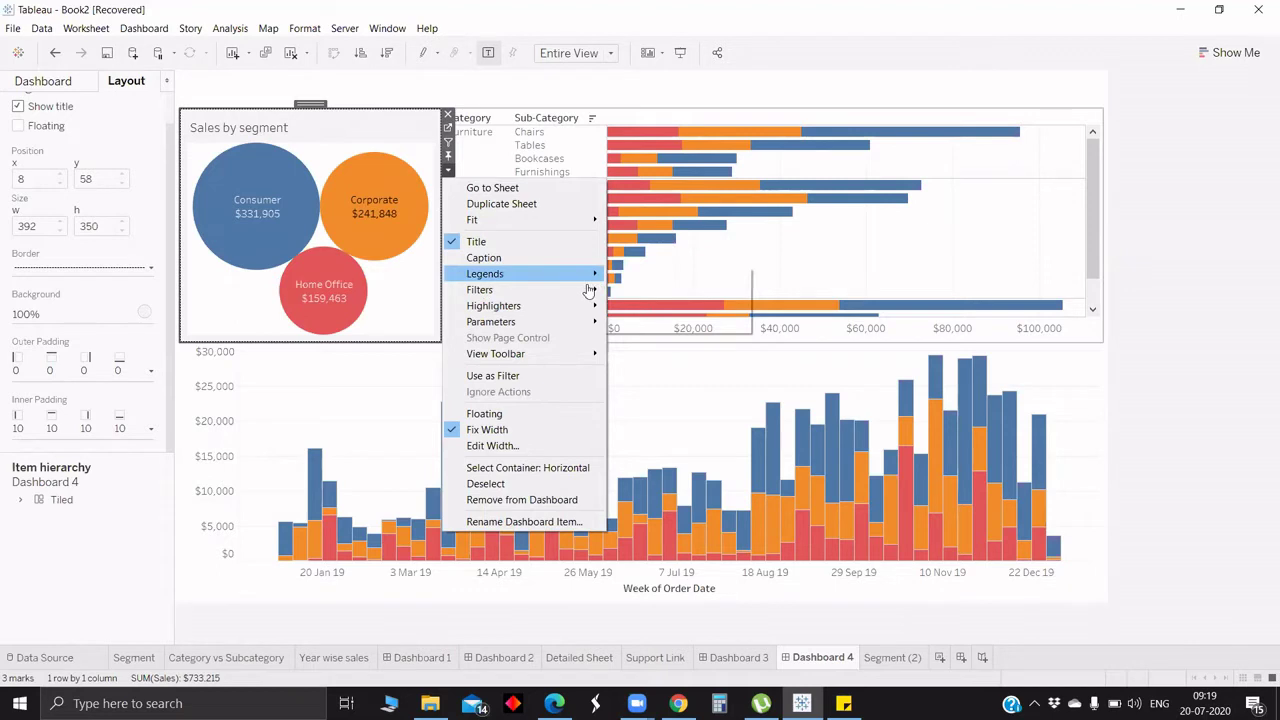
mouse_move(588, 290)
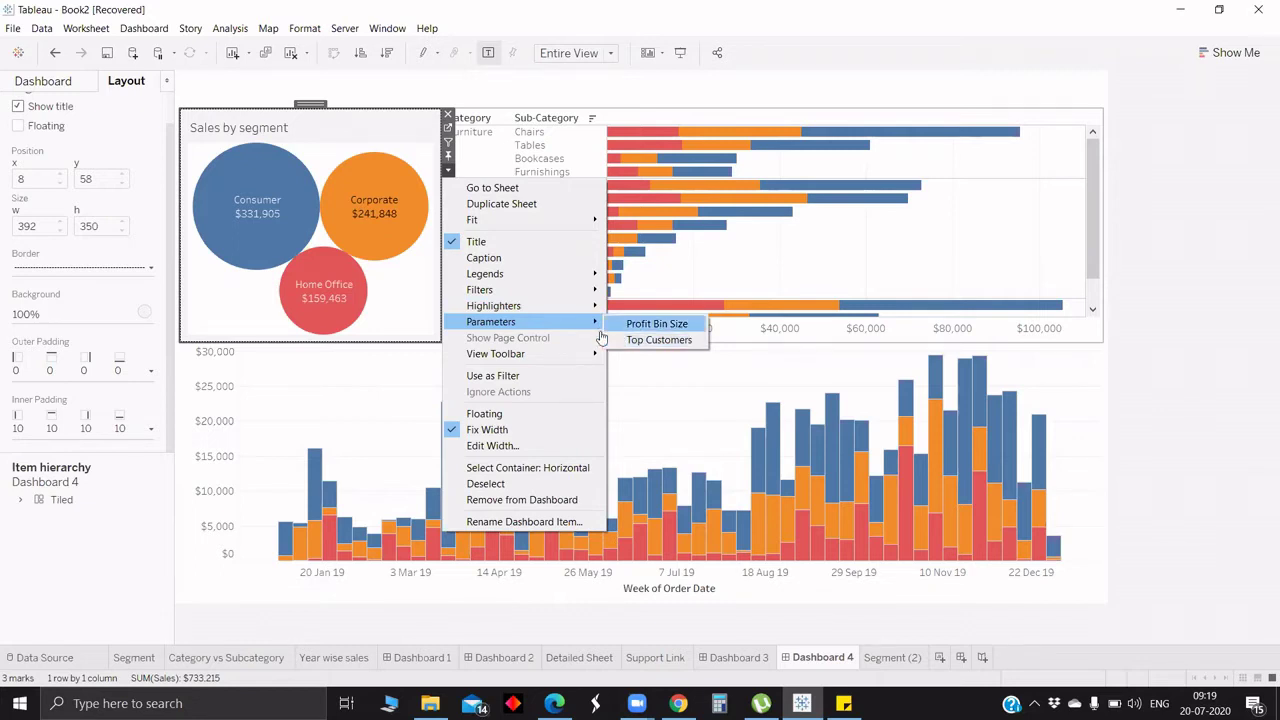
mouse_move(586, 355)
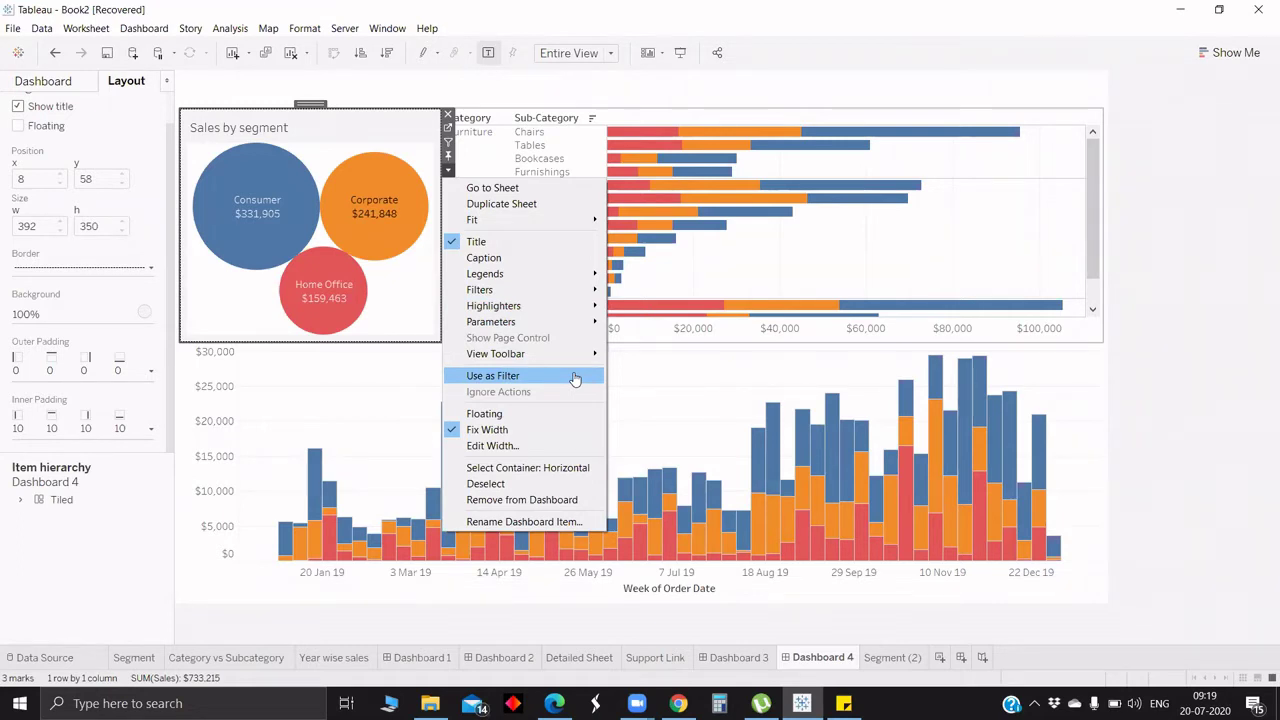
click(575, 378)
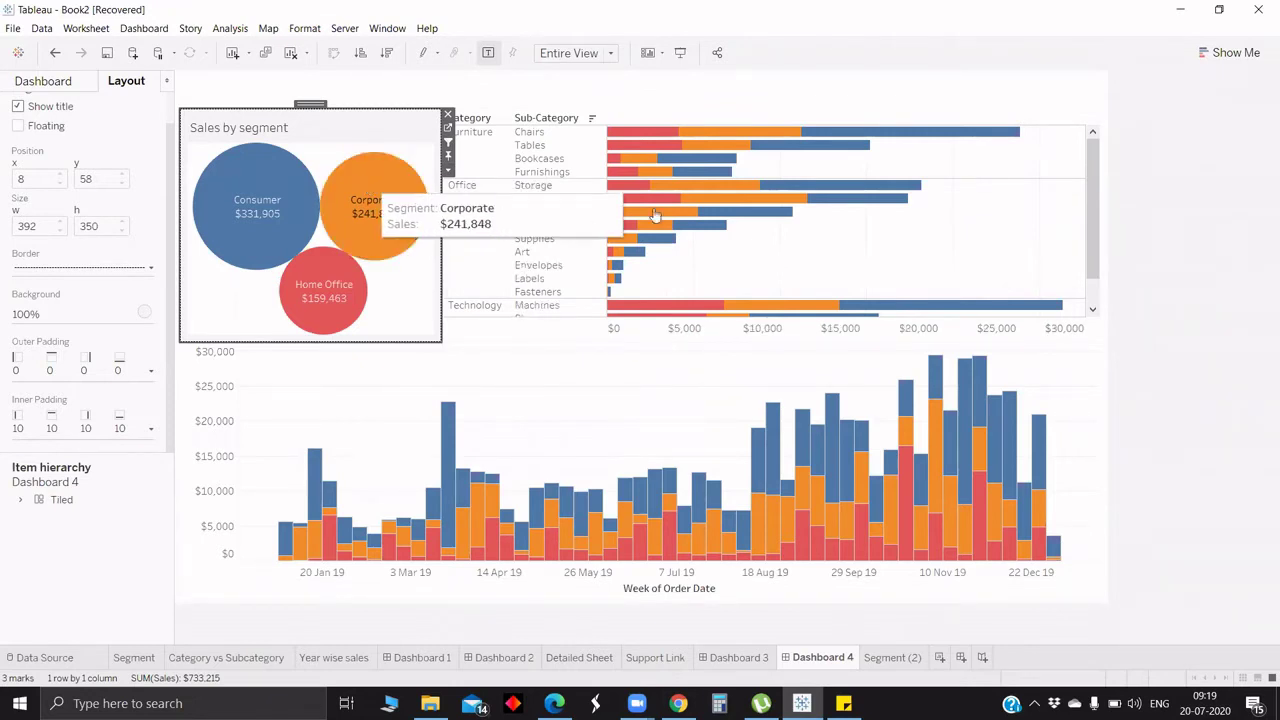
click(369, 187)
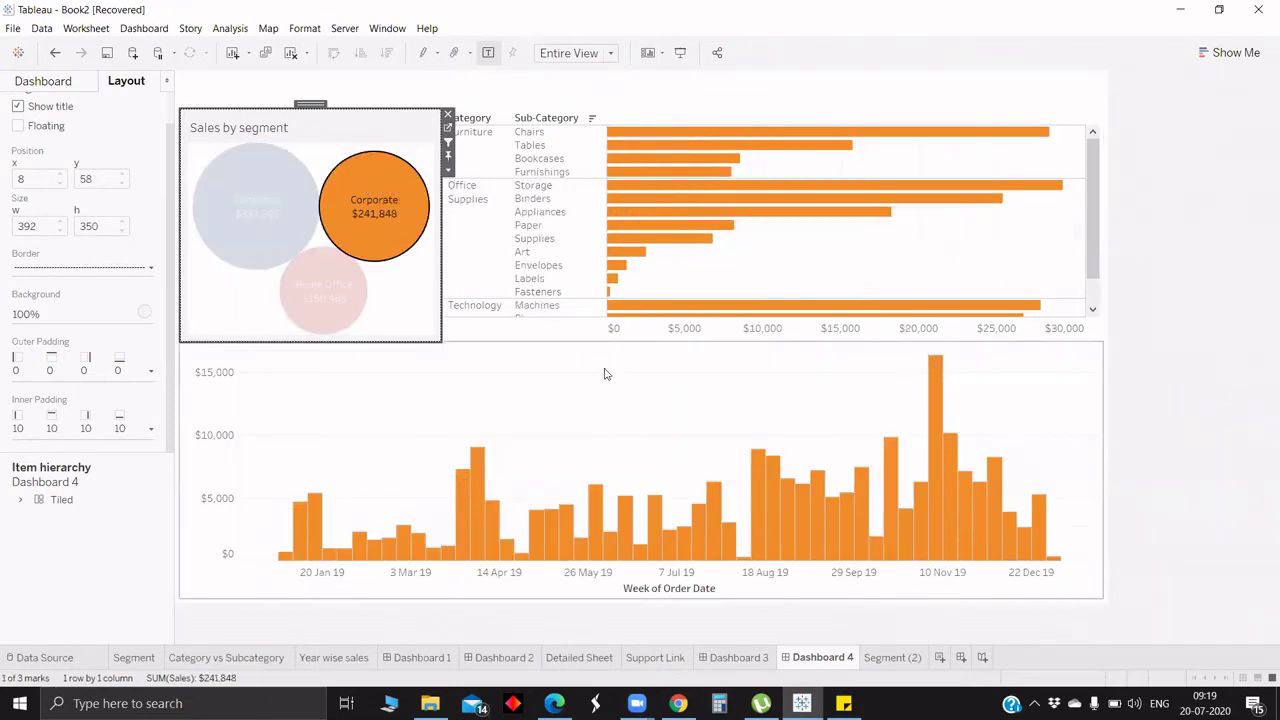
click(450, 172)
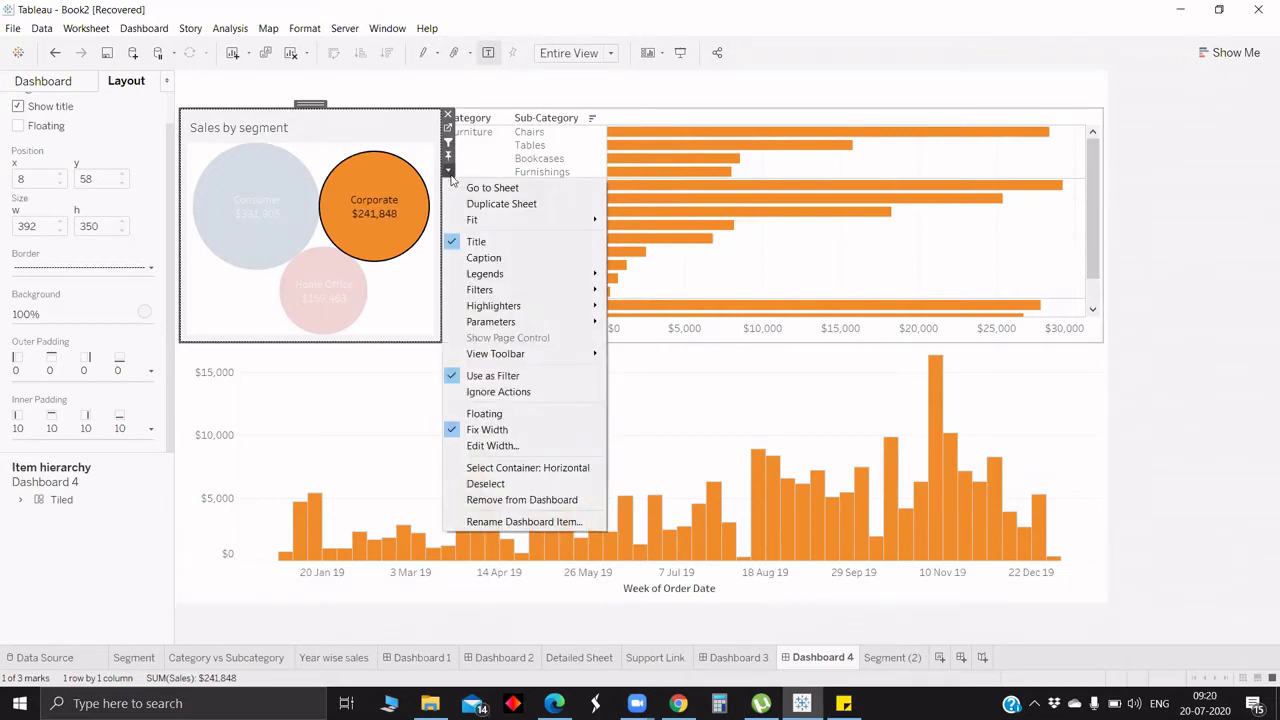
click(509, 392)
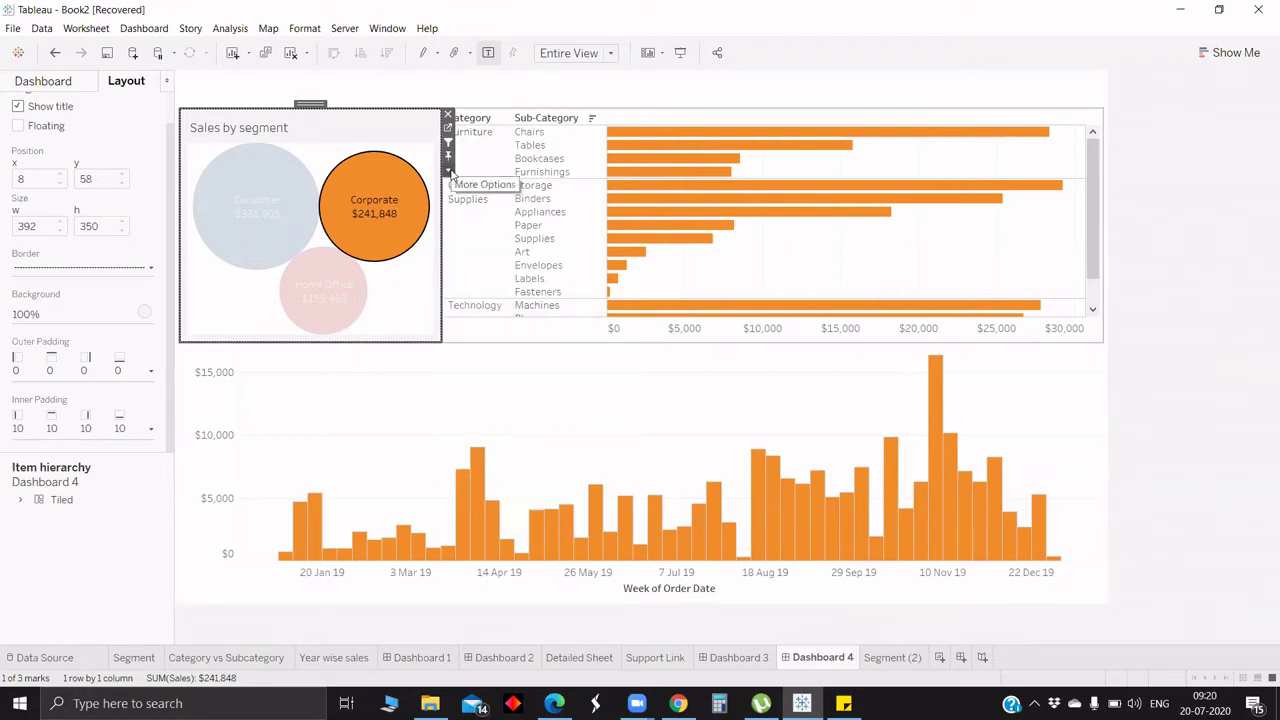
click(449, 172)
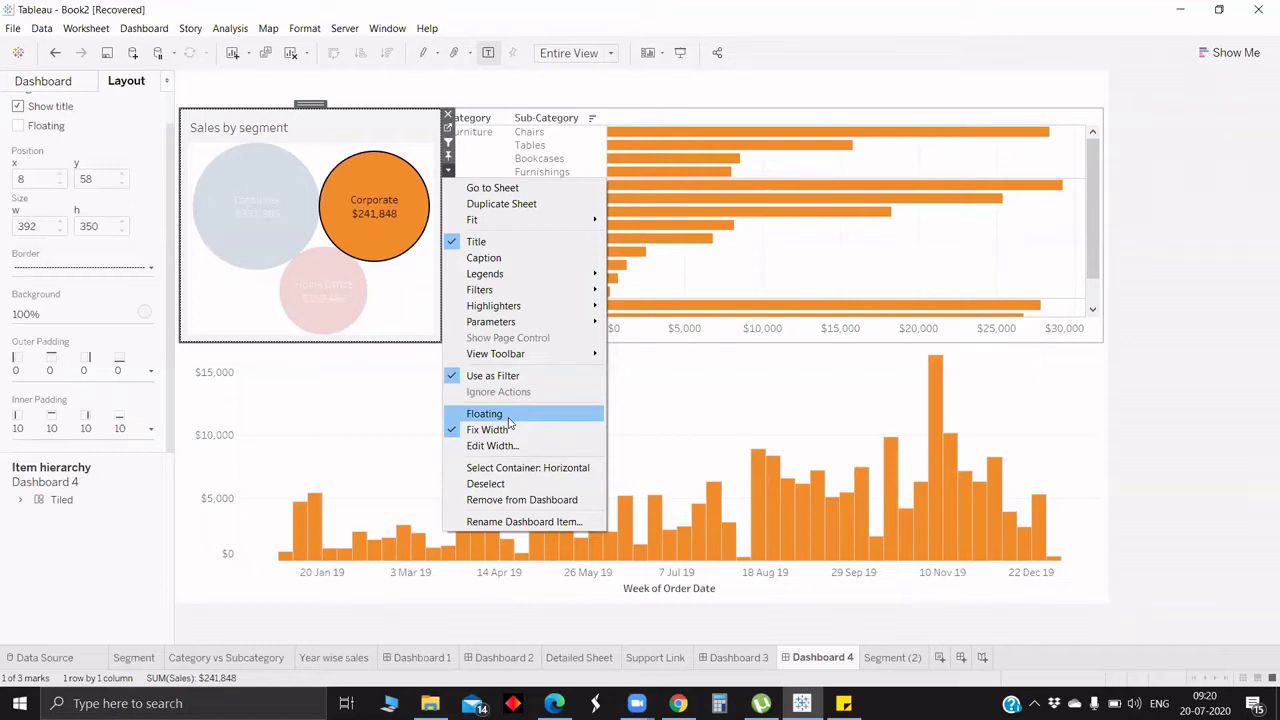
click(314, 120)
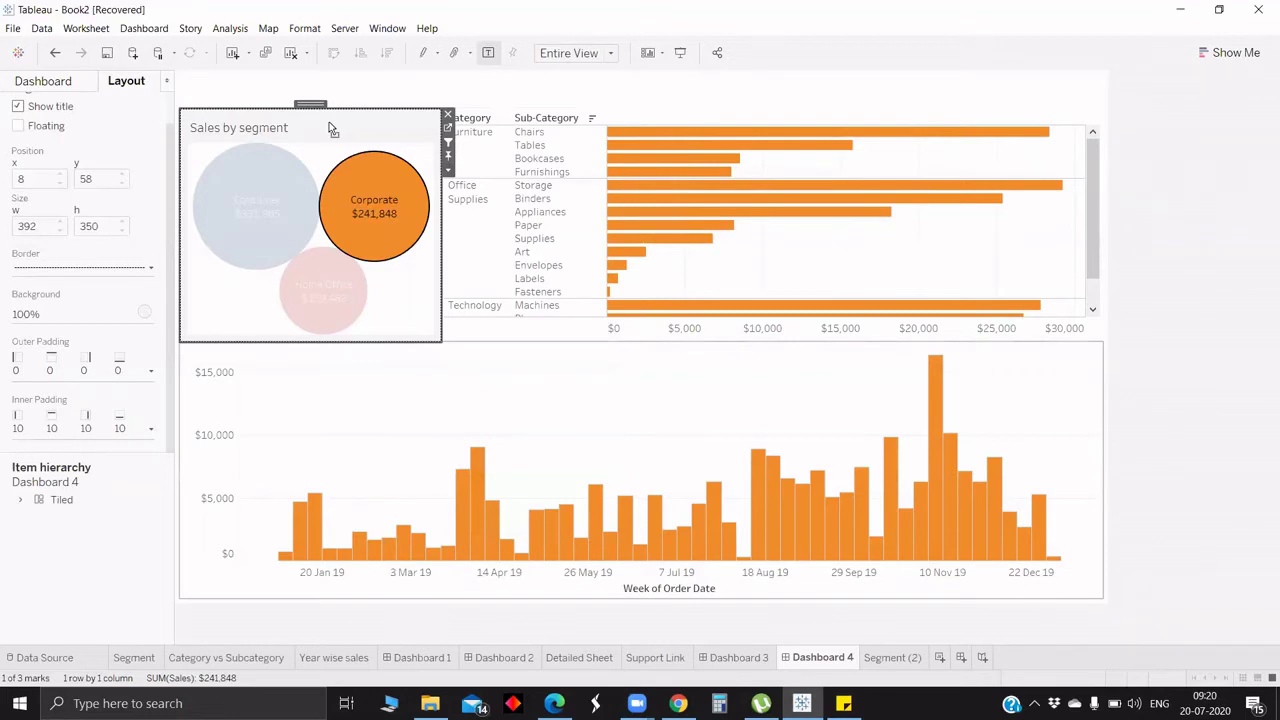
drag(330, 125, 411, 173)
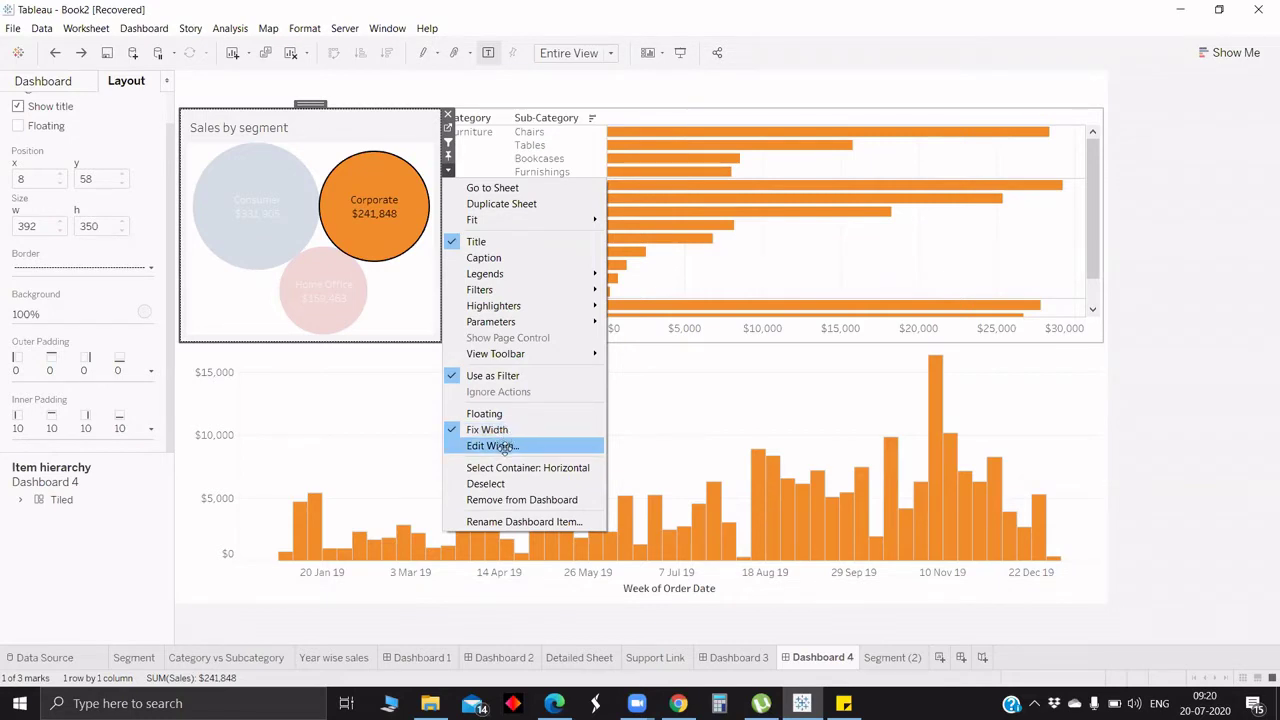
Step: Set the Segment chart's fixed width to 400 pixels
click(505, 447)
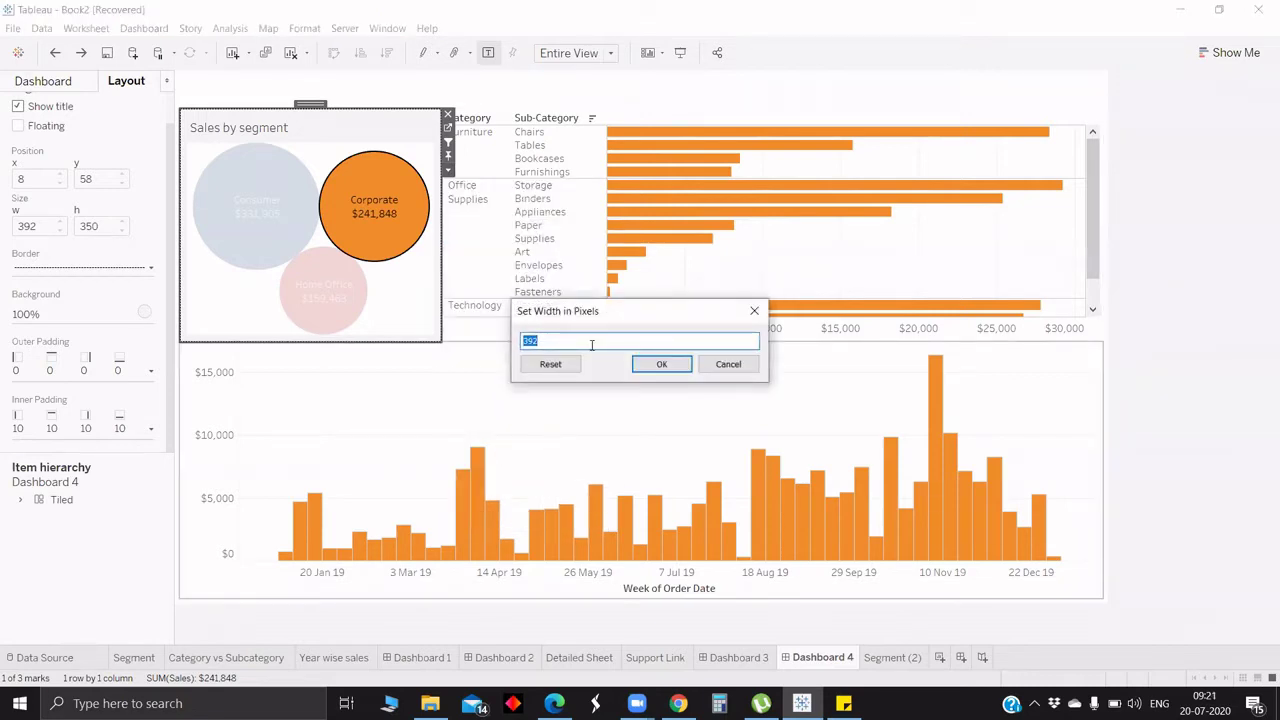
key(BackSpace)
text(400)
key(Return)
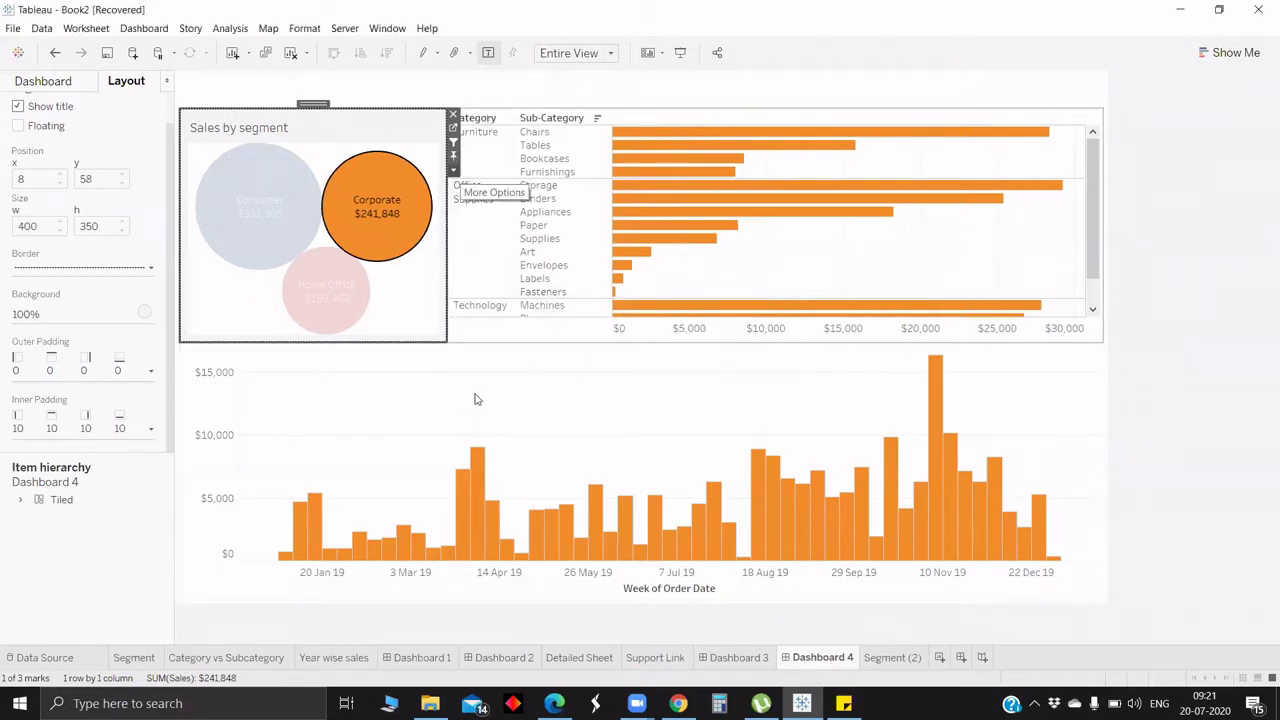
click(453, 170)
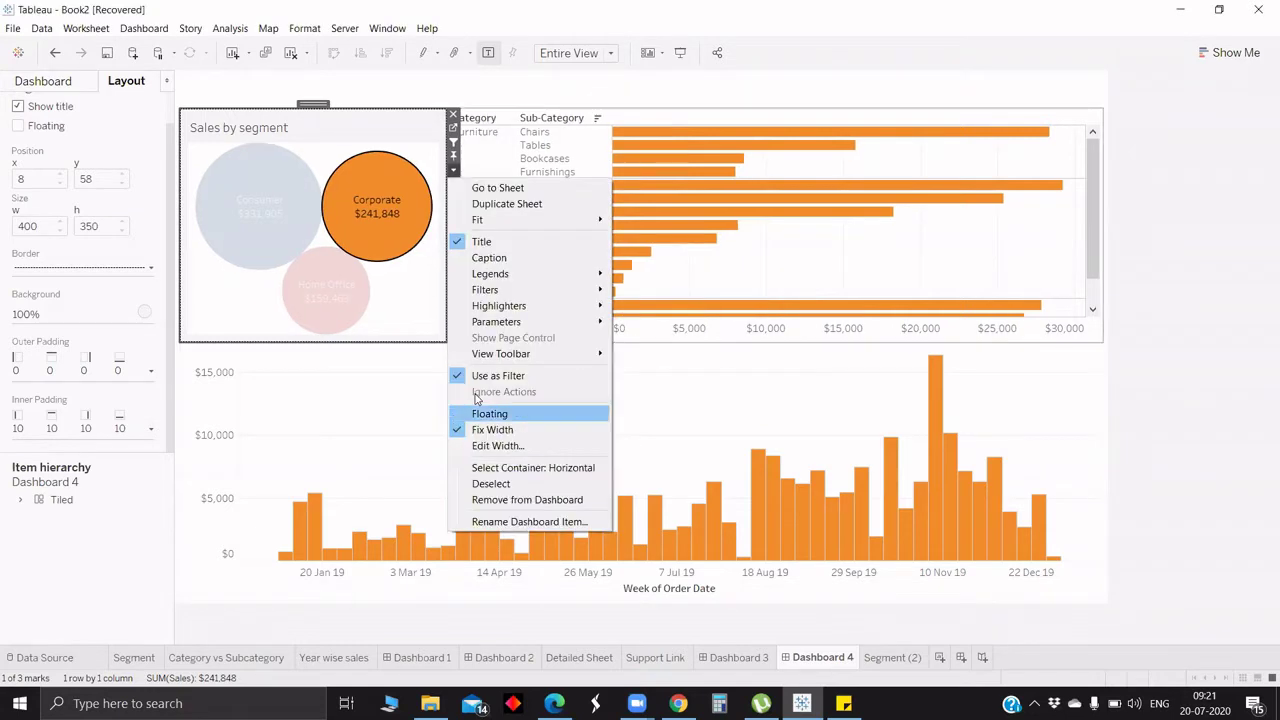
click(519, 445)
click(518, 473)
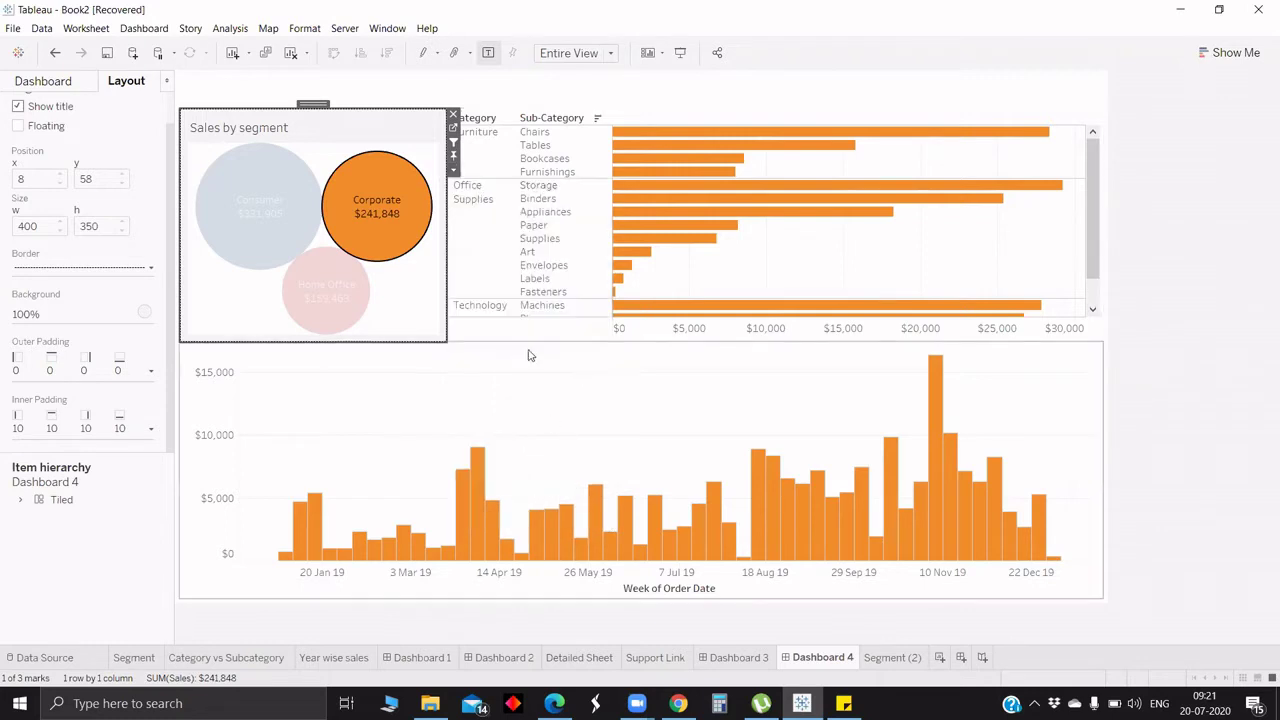
Step: Clear the Corporate selection in the Segment chart to remove its filter from the other dashboard charts
click(440, 160)
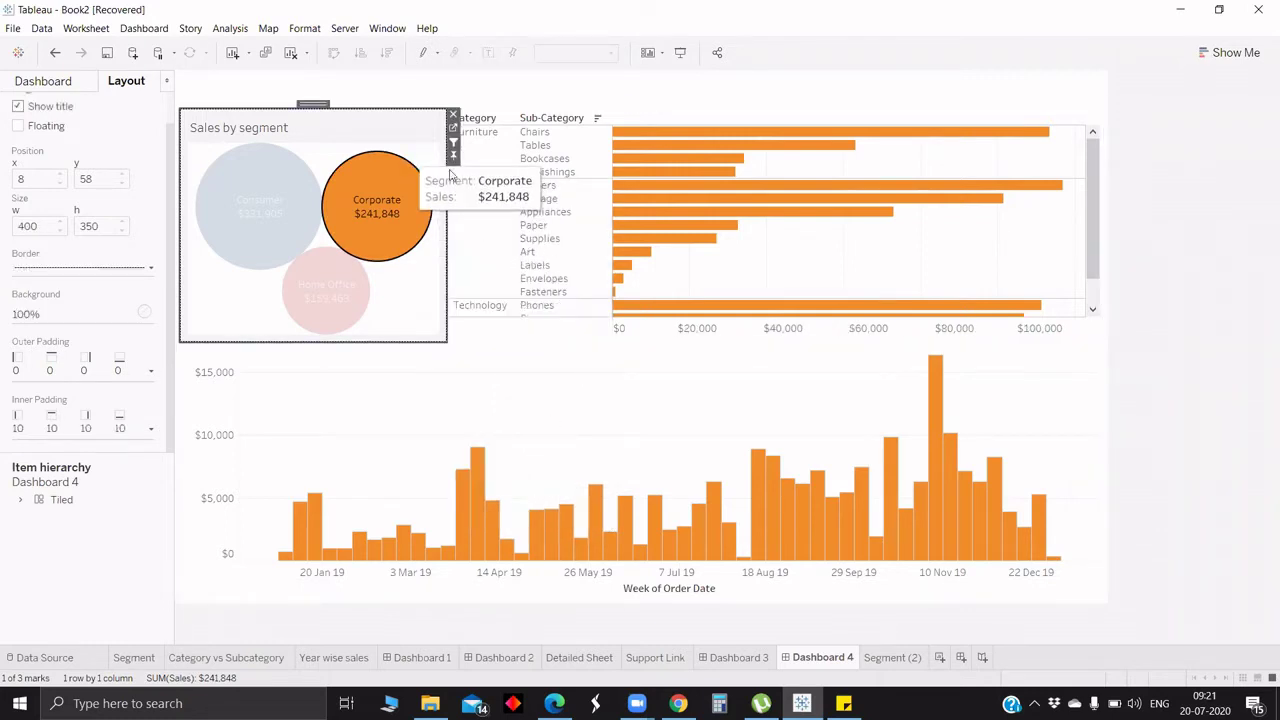
click(451, 178)
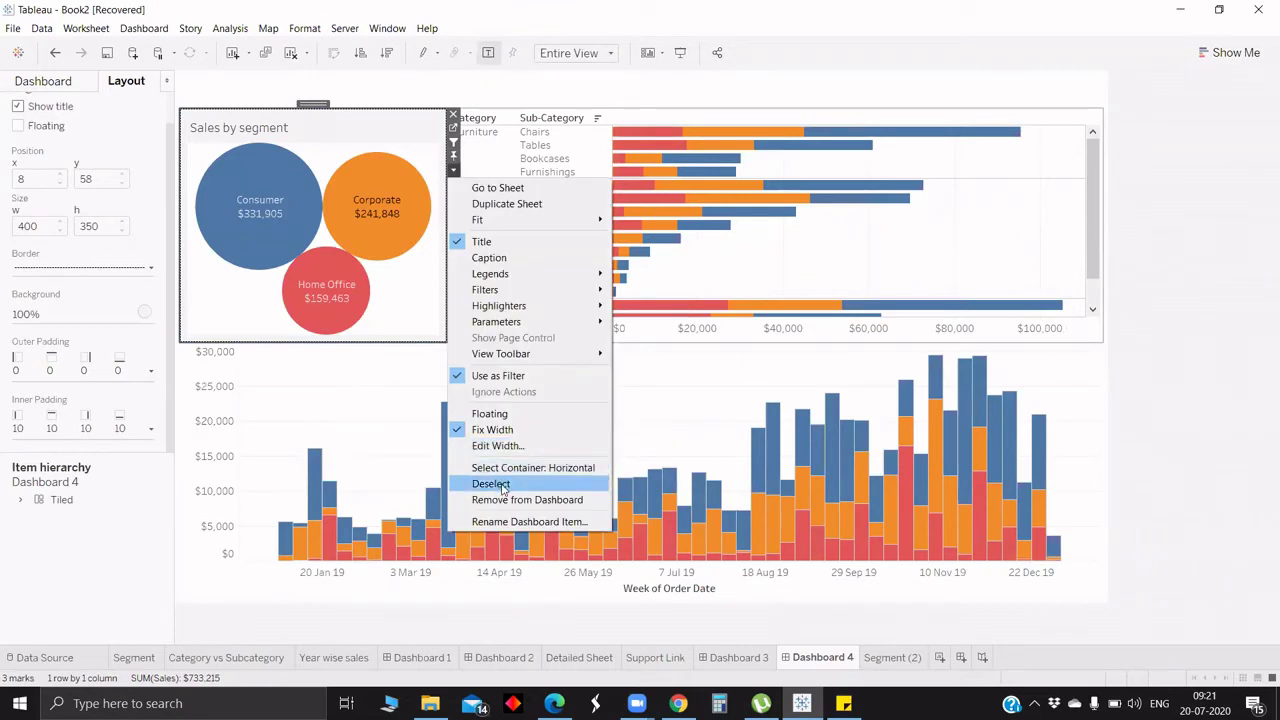
click(503, 501)
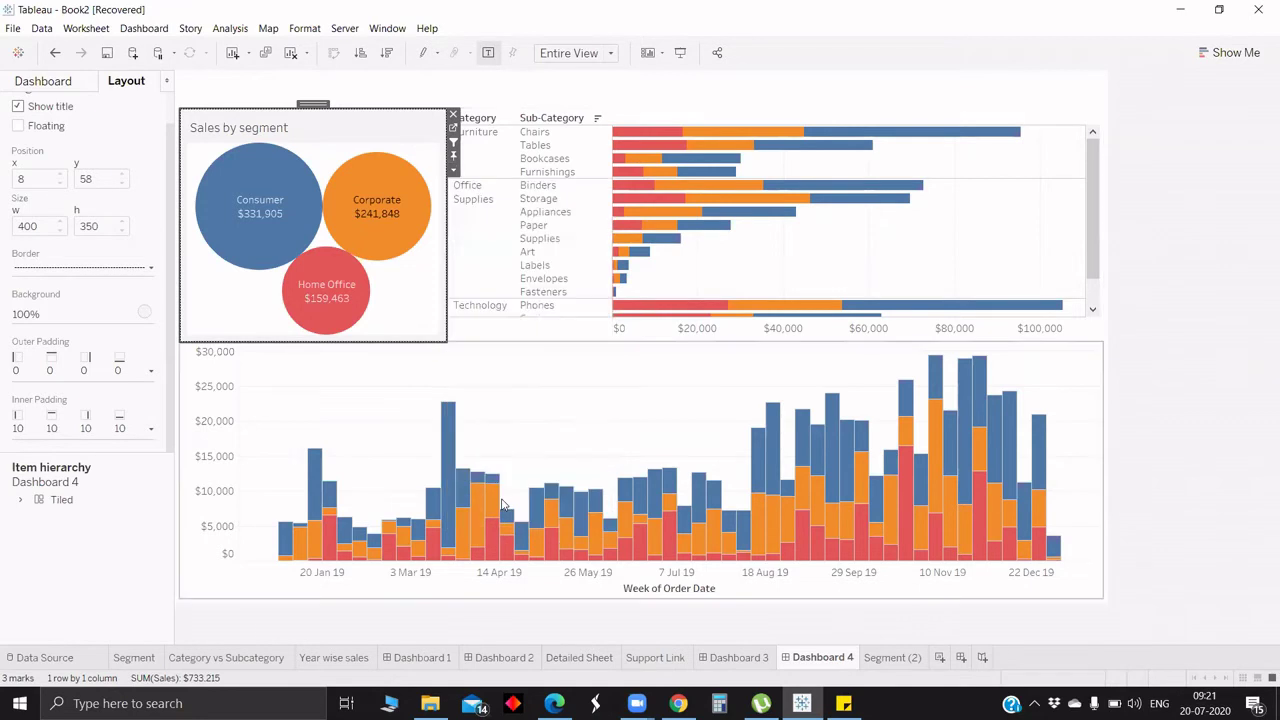
key(ctrl+z)
click(453, 171)
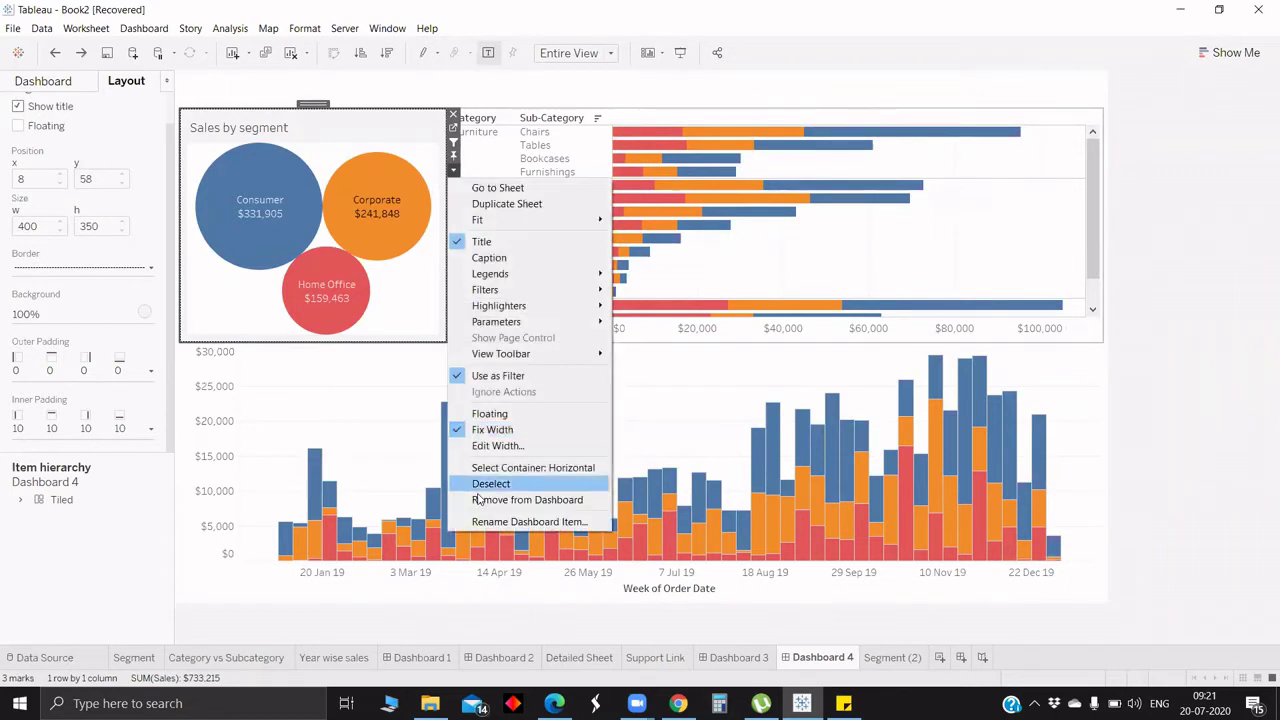
click(486, 519)
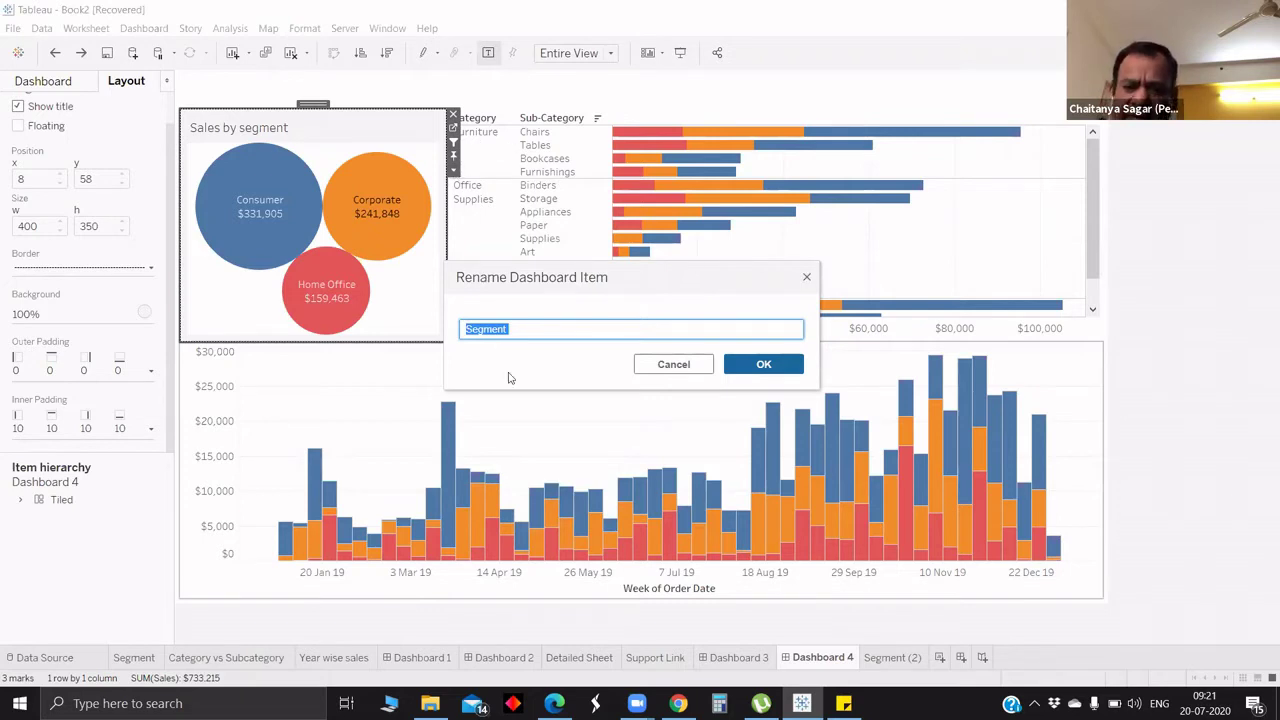
key(Escape)
Step: Add a Segment highlighter to the dashboard from the Segment chart and check that its option is enabled
click(453, 171)
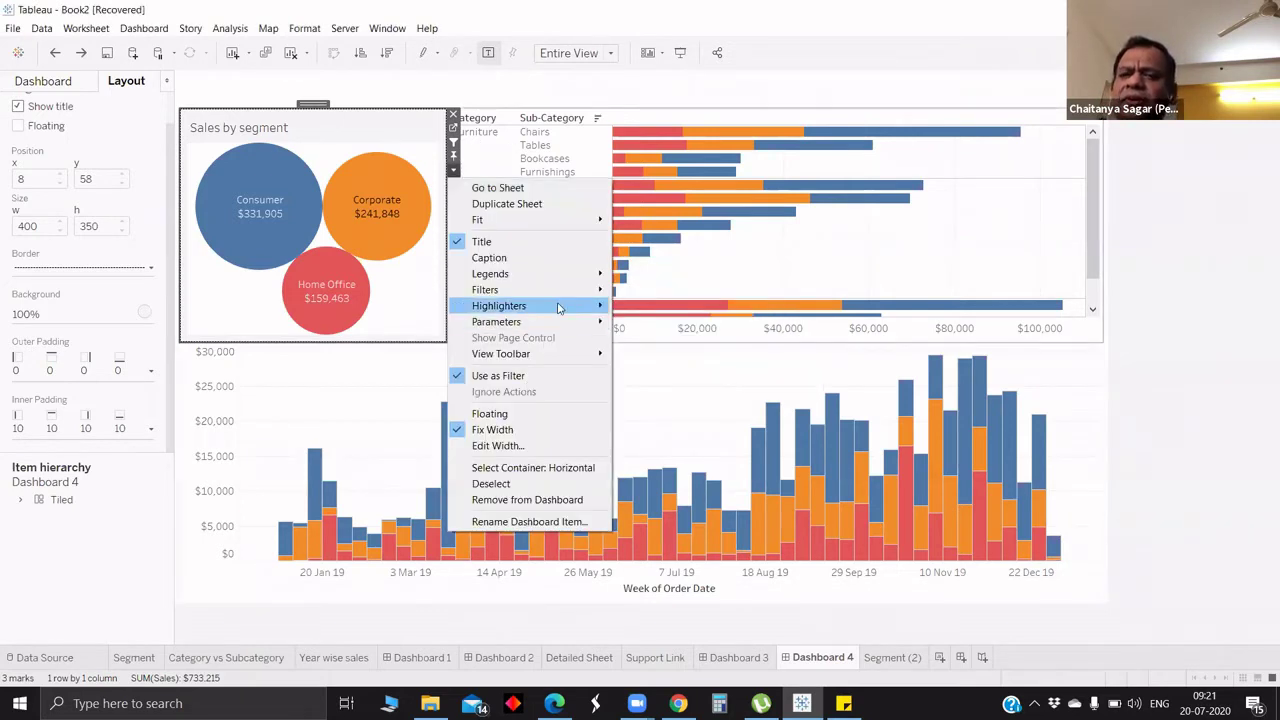
mouse_move(558, 308)
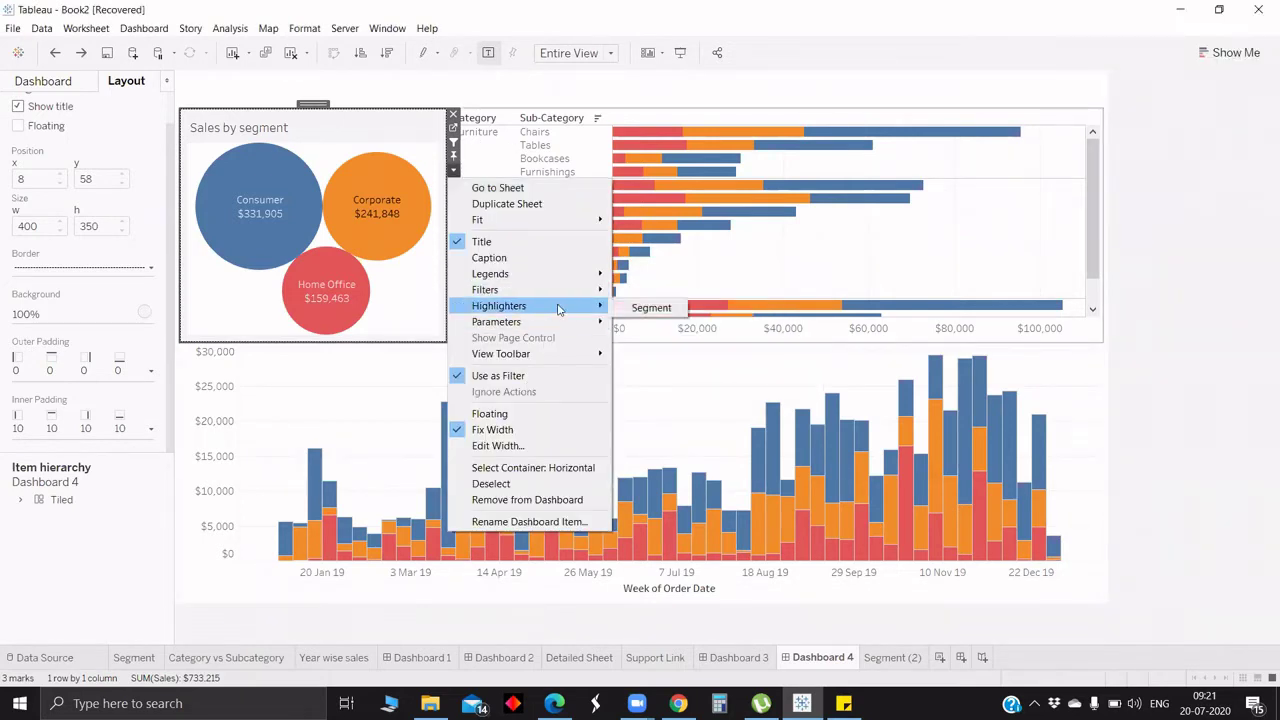
click(650, 308)
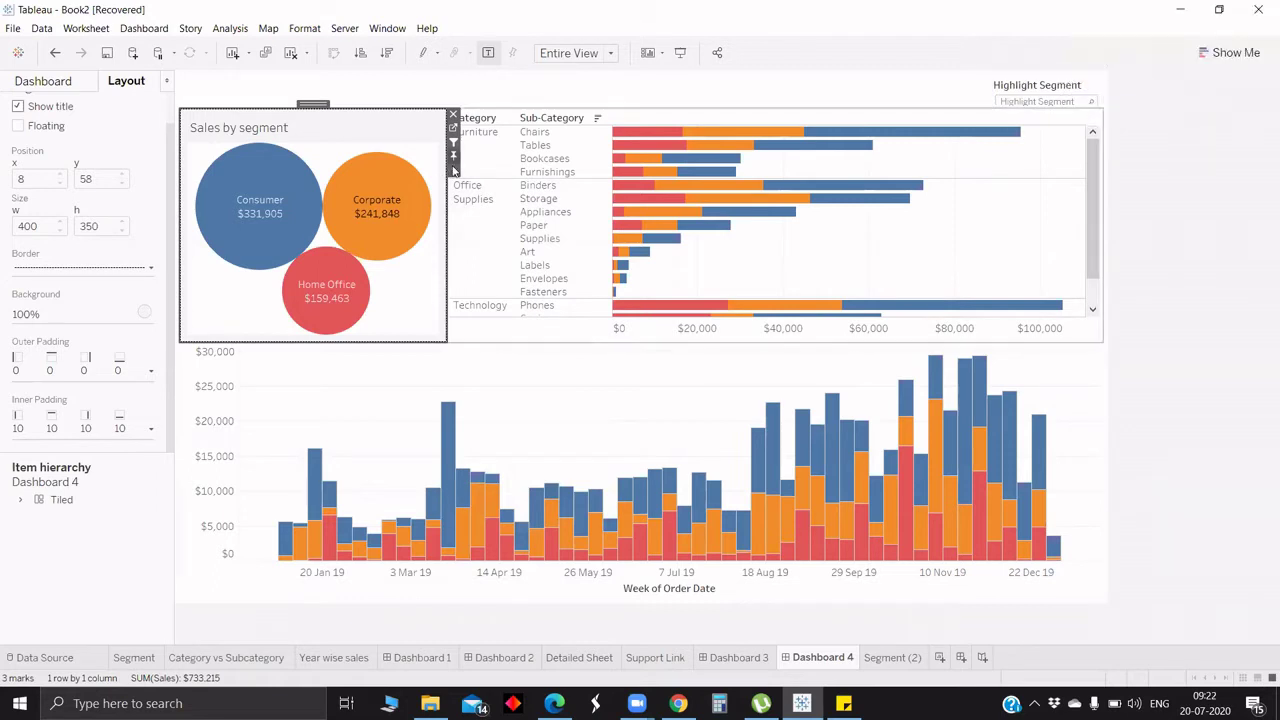
click(453, 170)
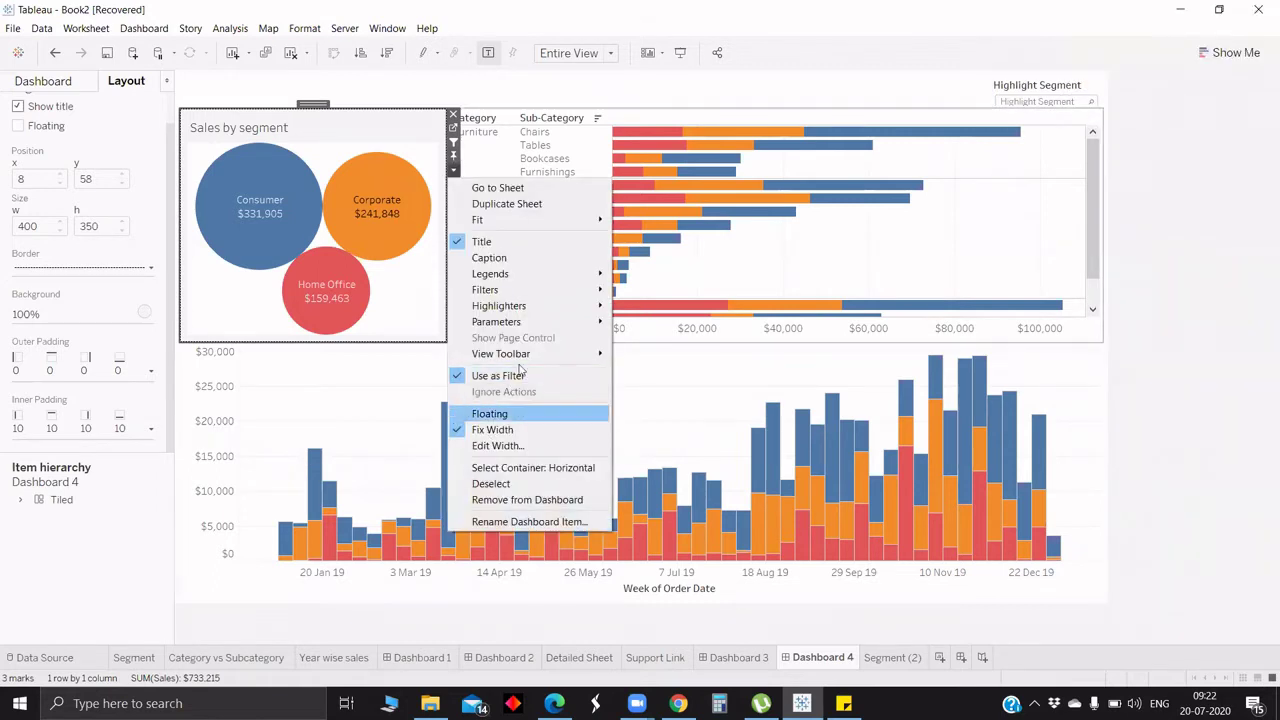
mouse_move(555, 308)
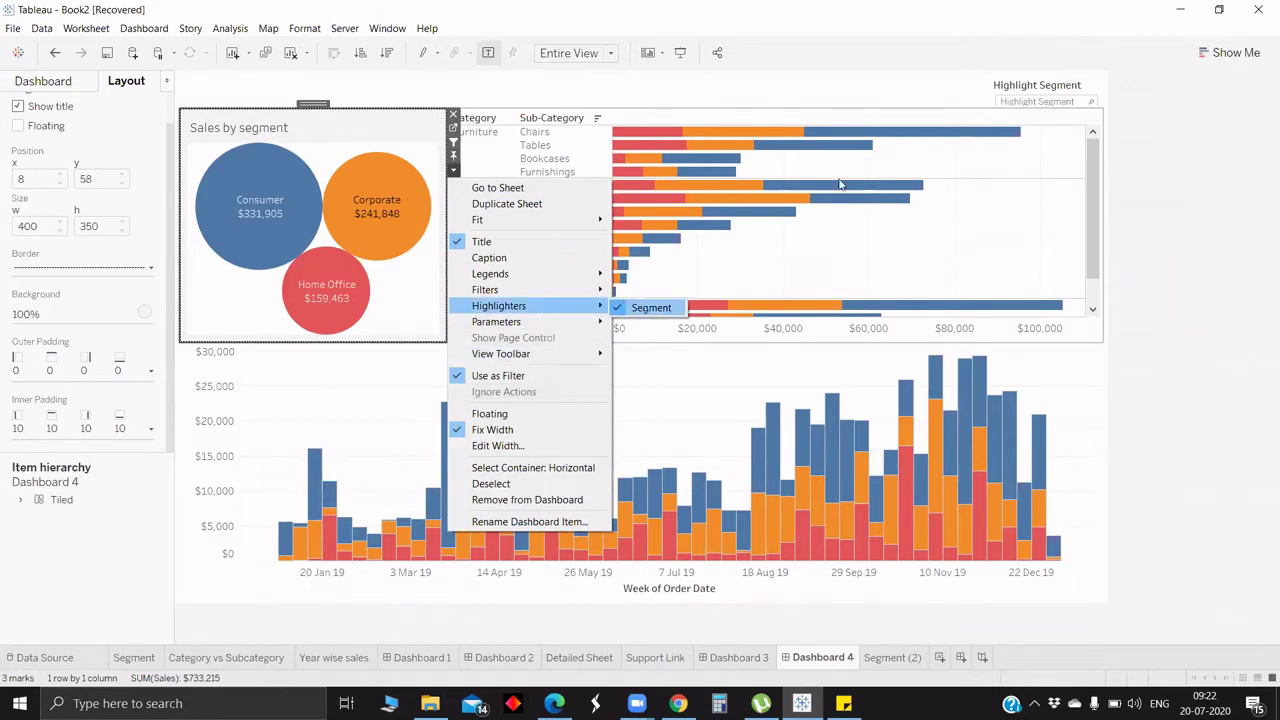
Step: Highlight the Consumer segment across the dashboard charts using the Segment highlighter
click(1050, 88)
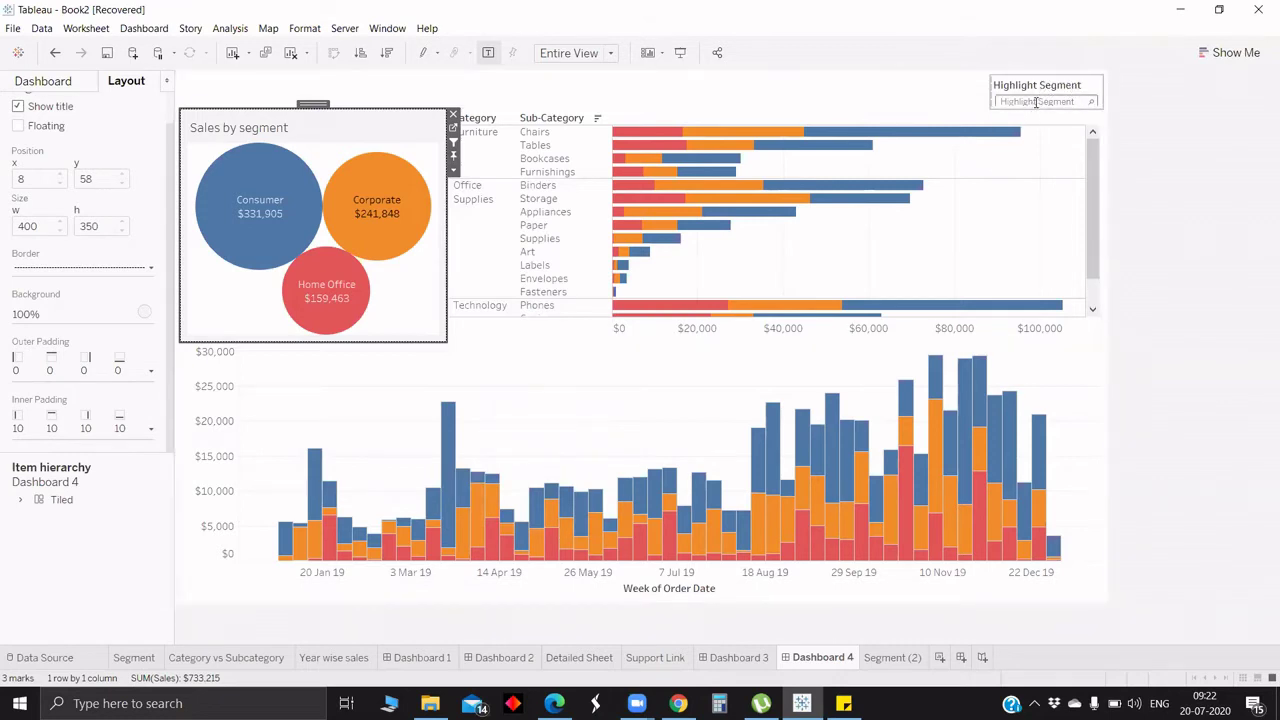
click(1036, 103)
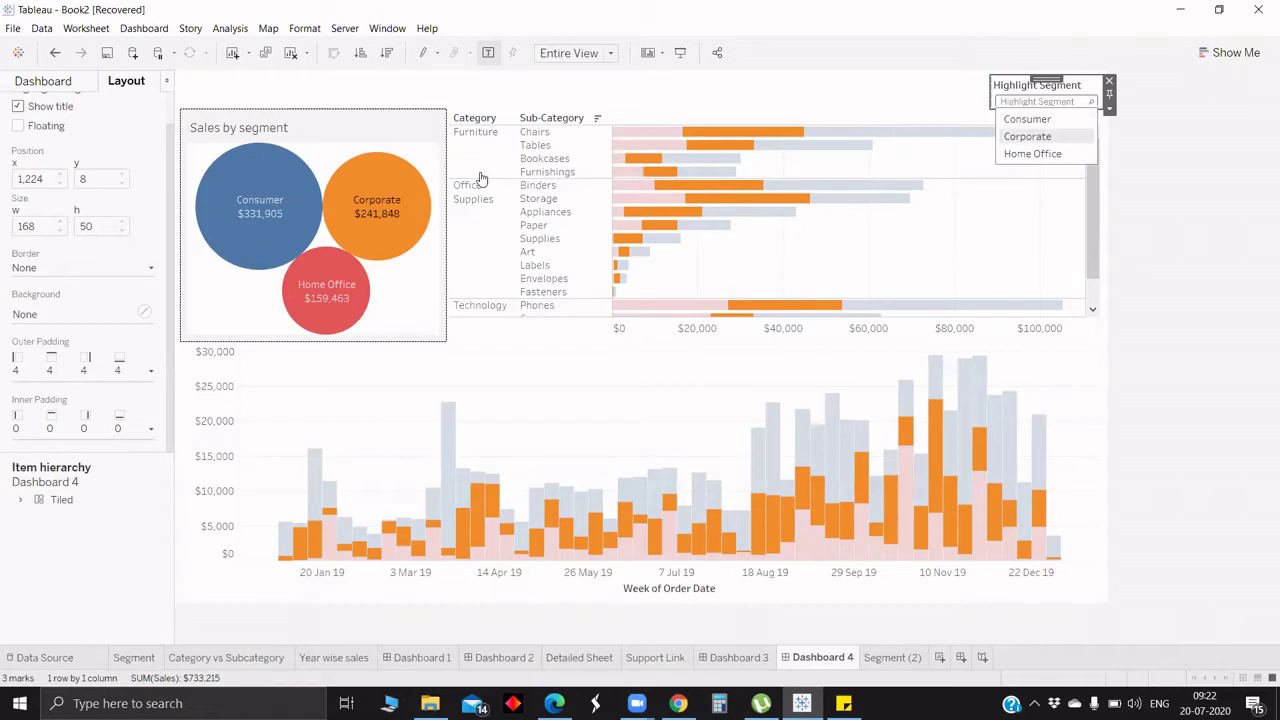
click(1054, 119)
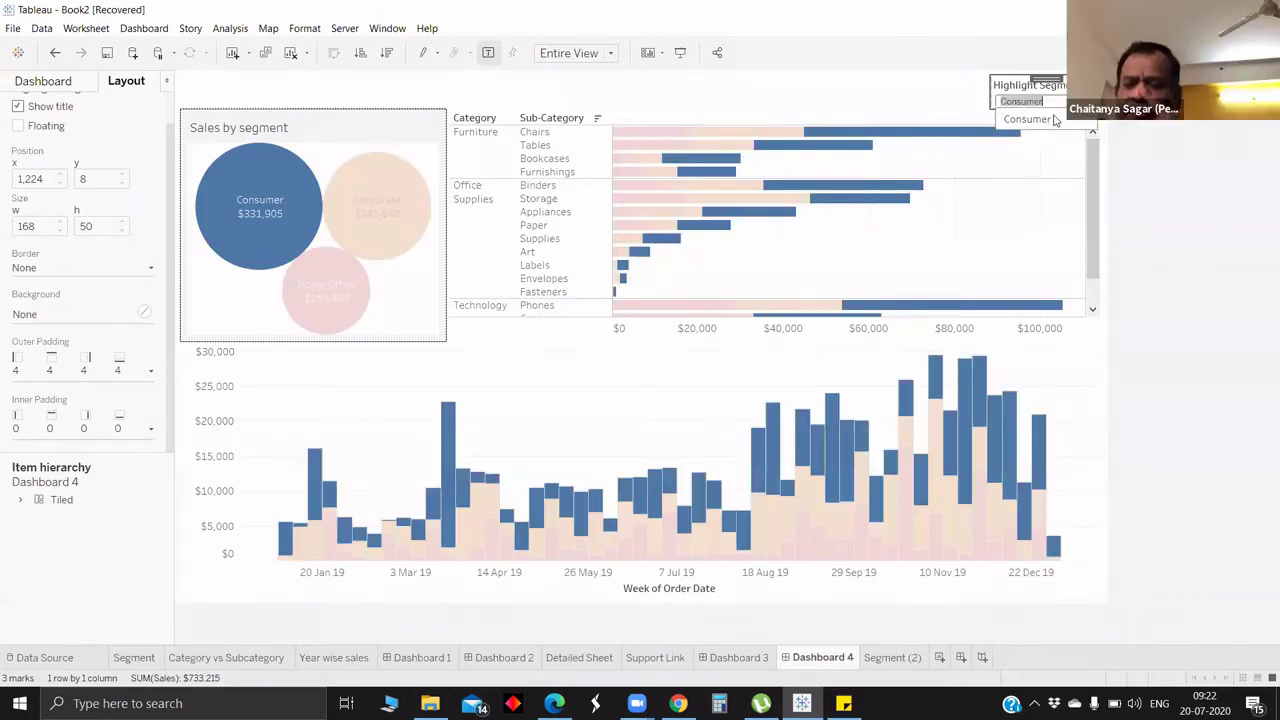
Step: Clear the Consumer highlight and remove the Segment highlighter from the dashboard
key(BackSpace)
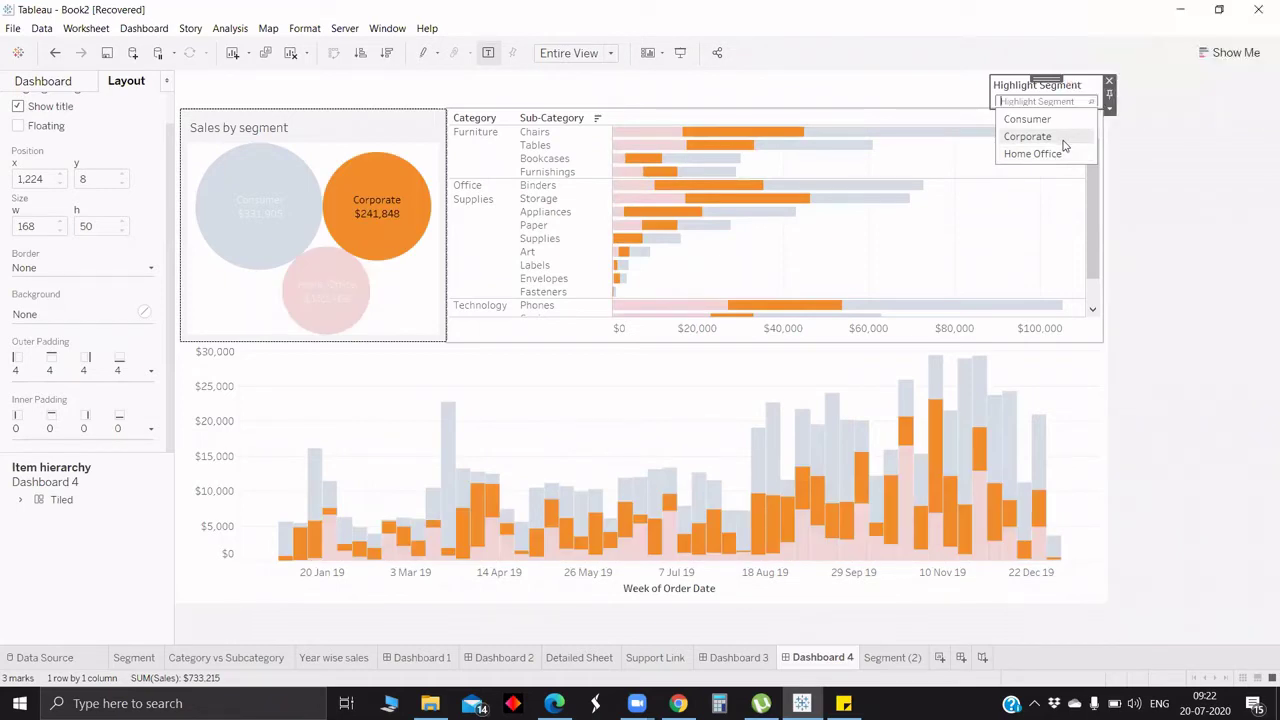
click(1109, 83)
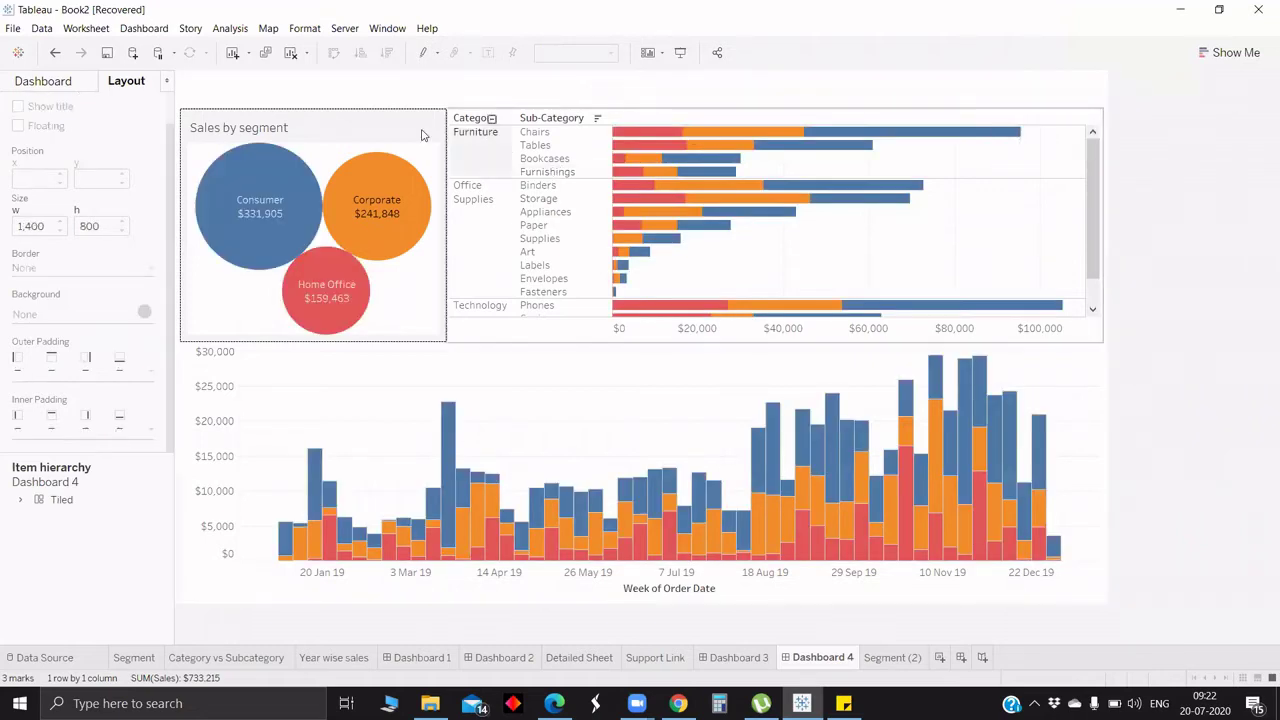
Step: Show the Segment chart's color legend on the dashboard
click(440, 215)
click(453, 170)
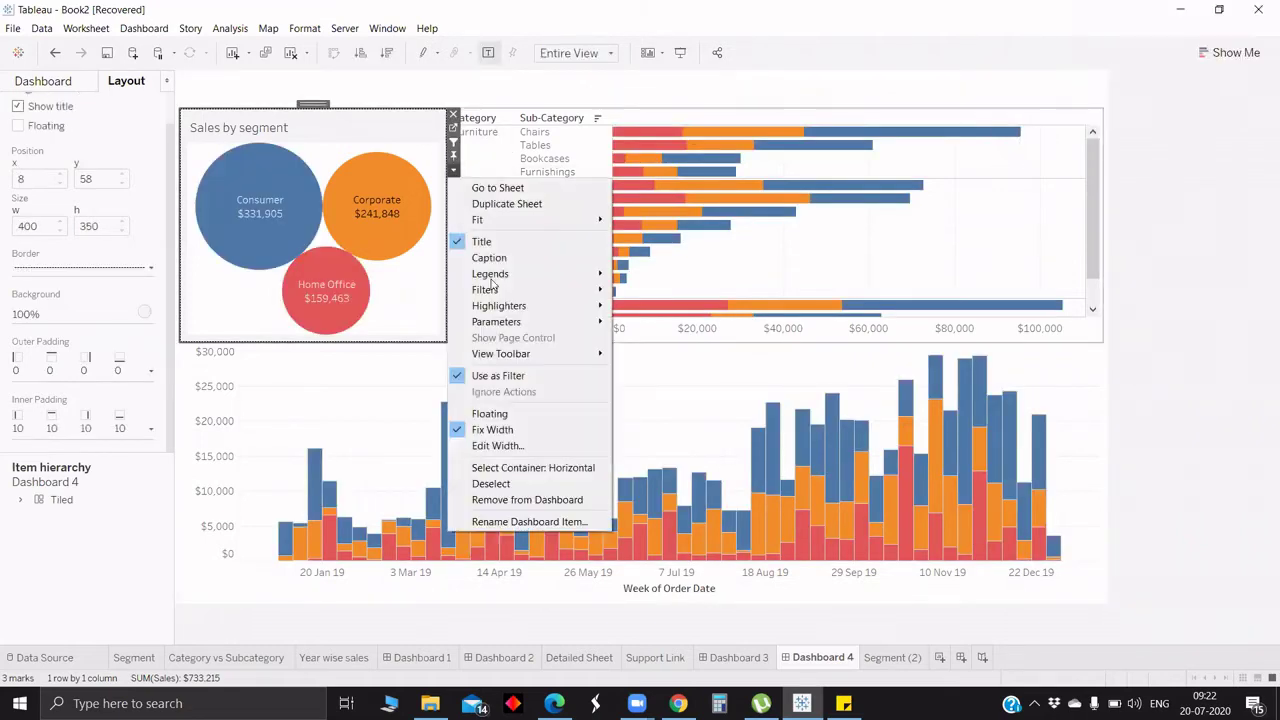
mouse_move(560, 274)
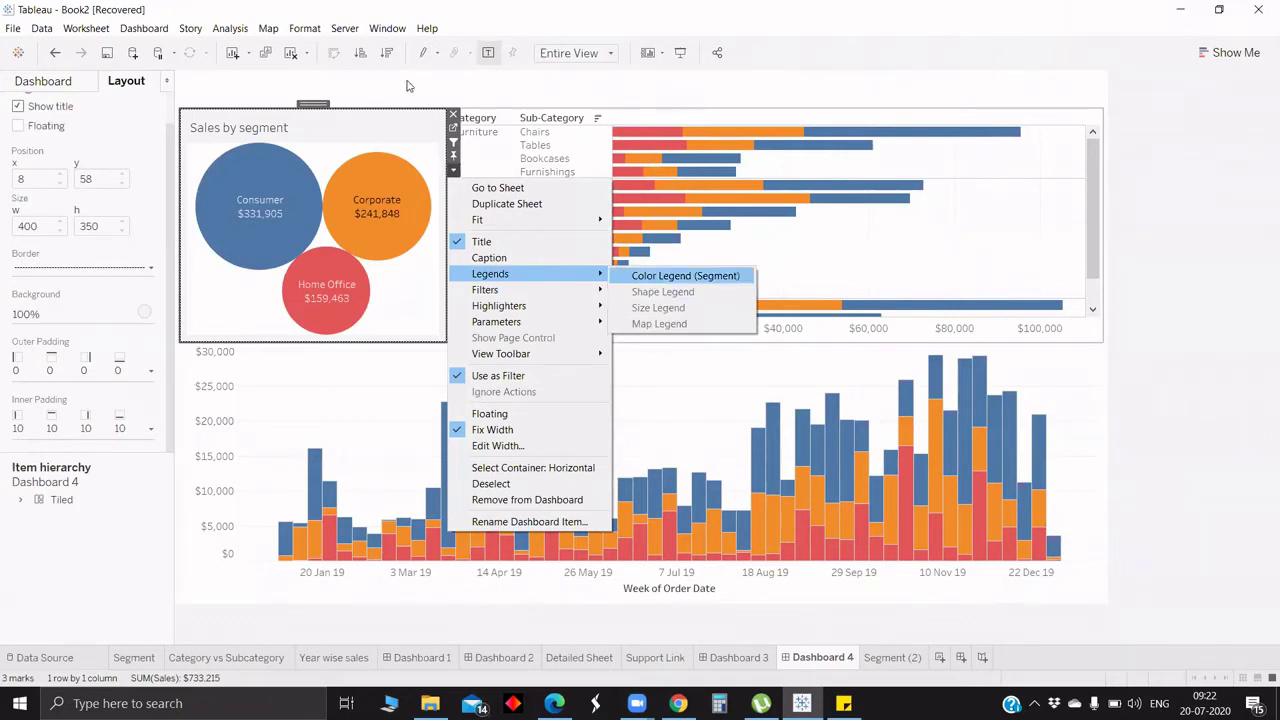
click(435, 55)
click(712, 96)
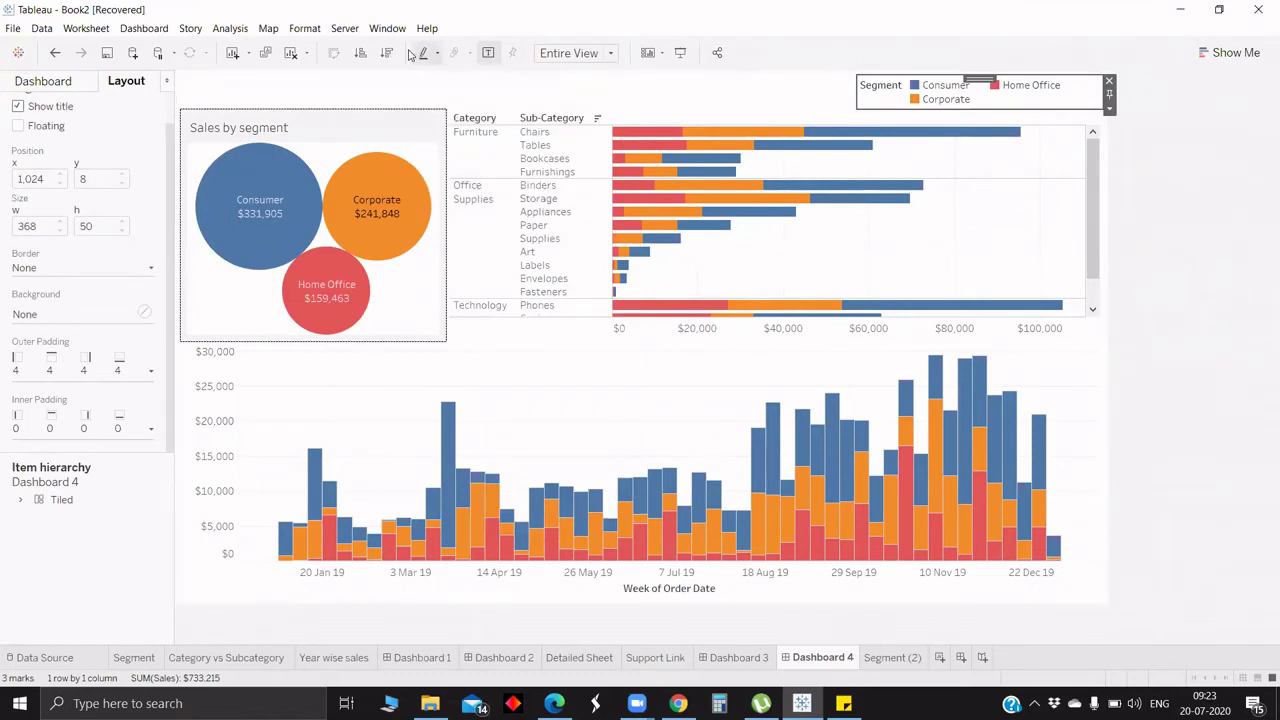
Step: View the color editor for the legend's Consumer item without changing it, and remove the color legend from the dashboard
click(437, 55)
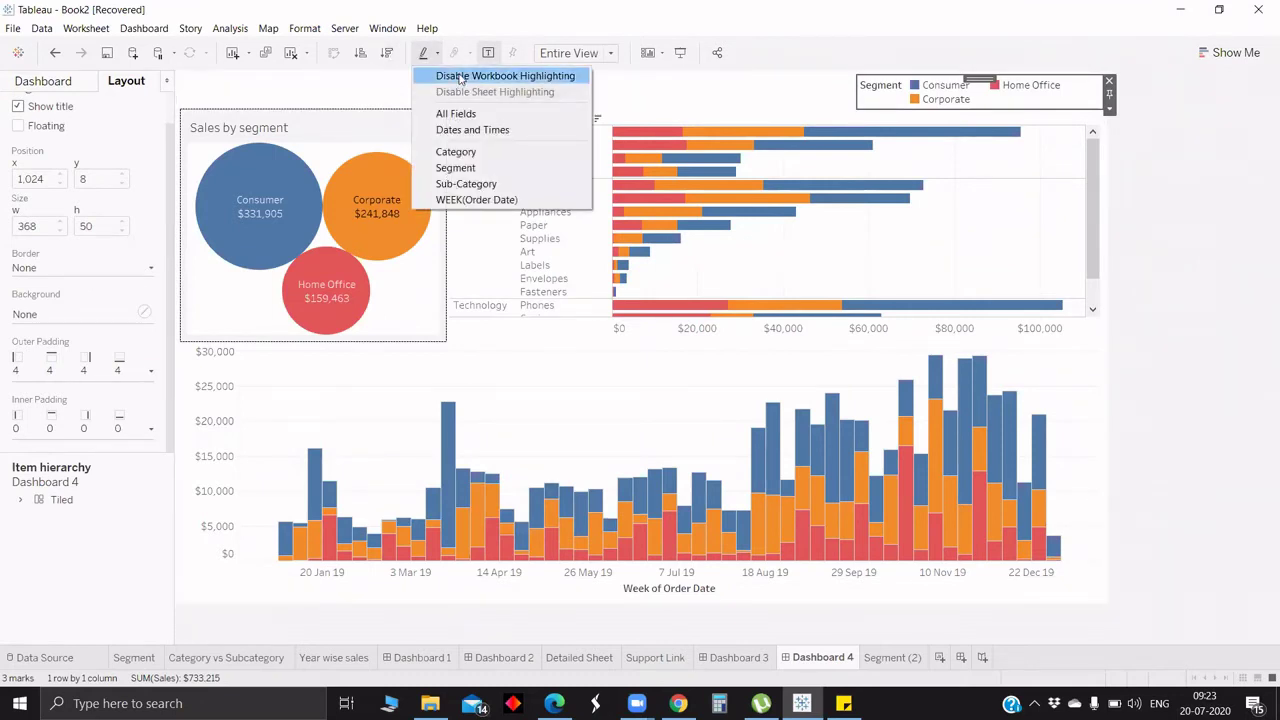
click(918, 88)
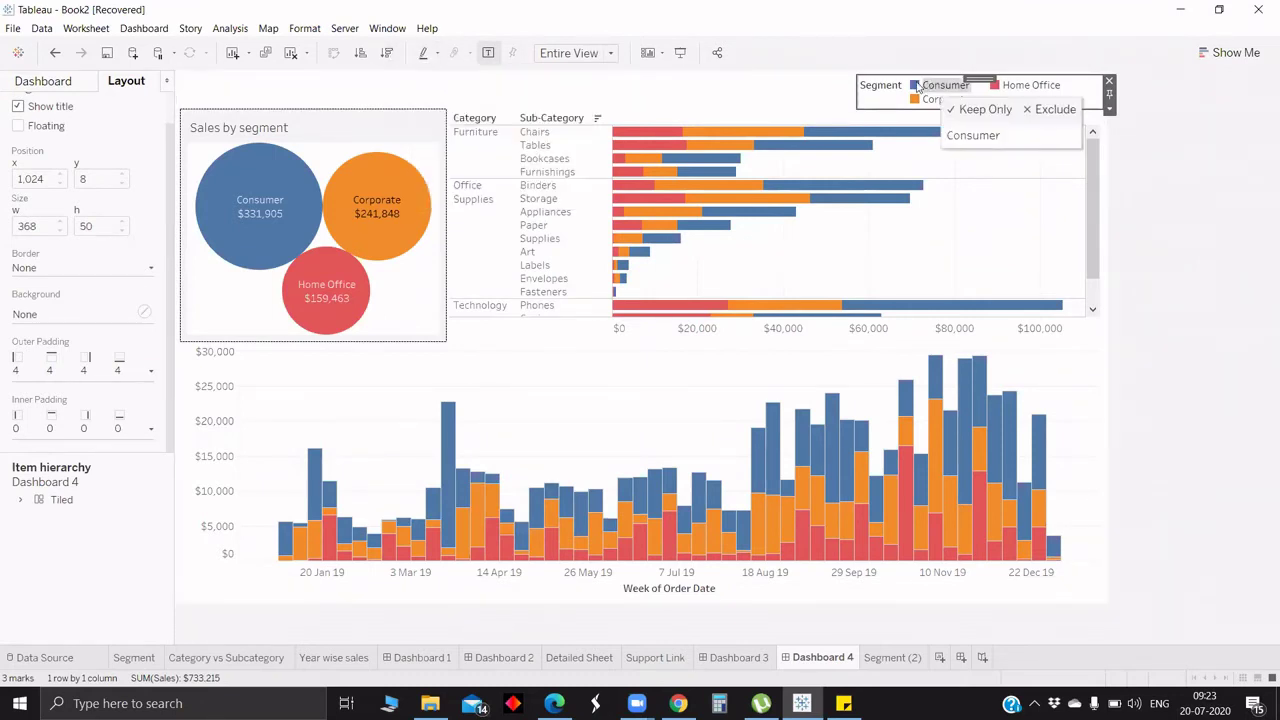
double_click(916, 88)
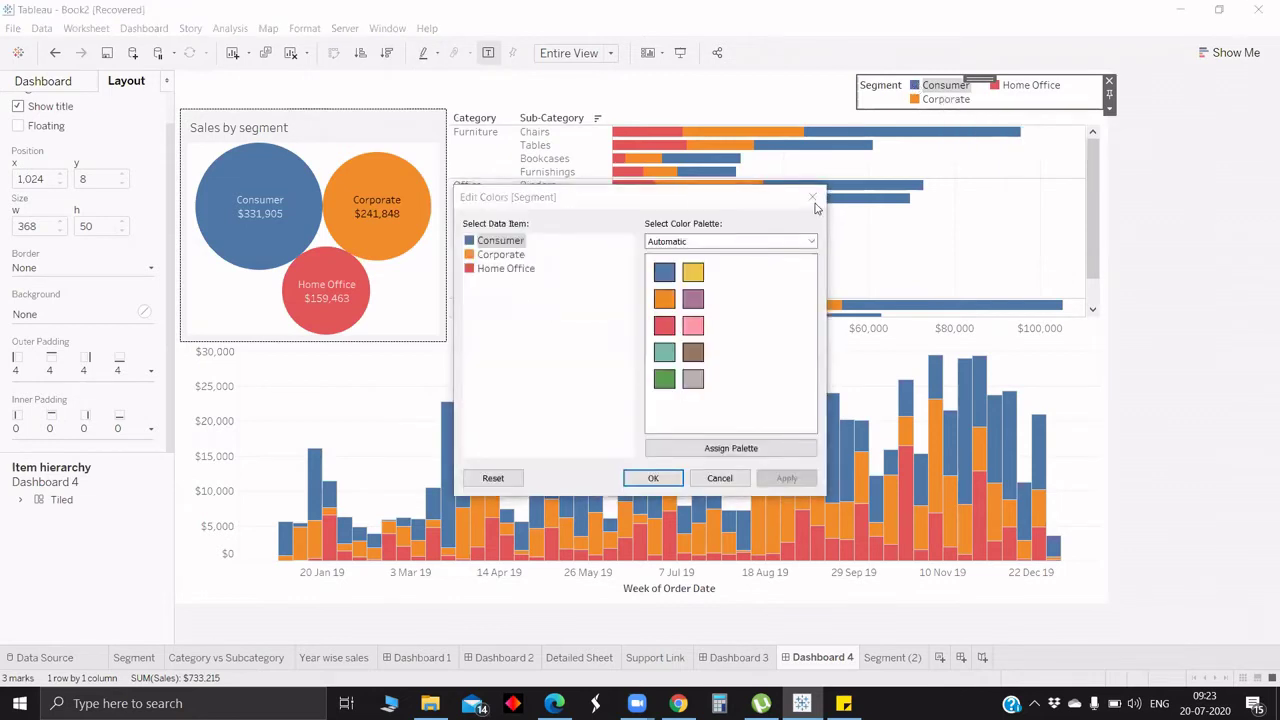
click(812, 198)
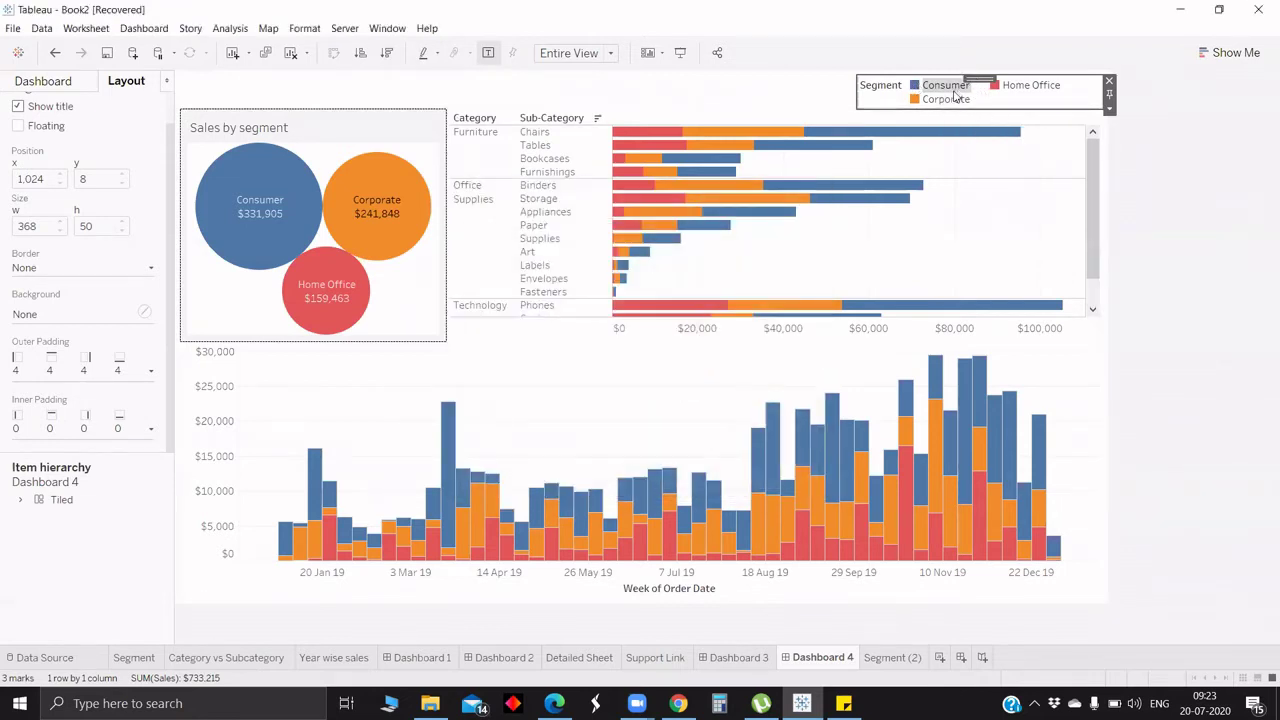
click(1108, 81)
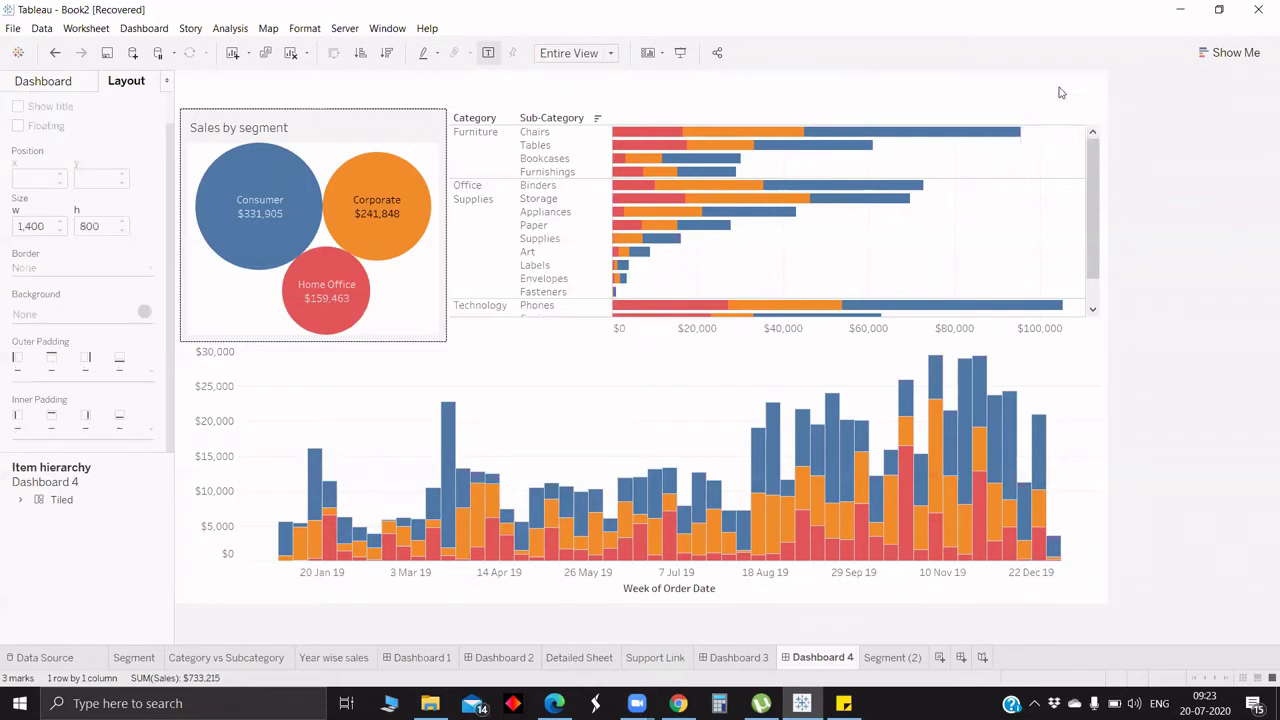
Step: Rename the Segment chart's dashboard item as "Sales by segment"
click(366, 122)
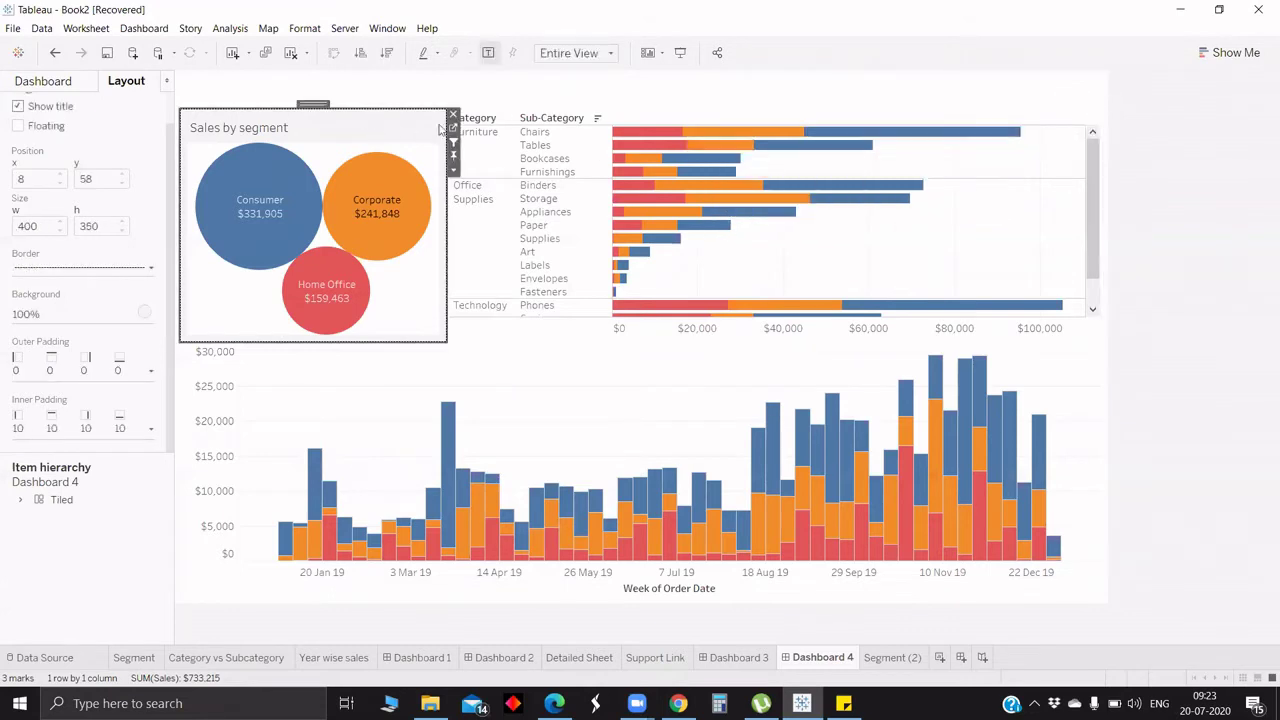
click(453, 170)
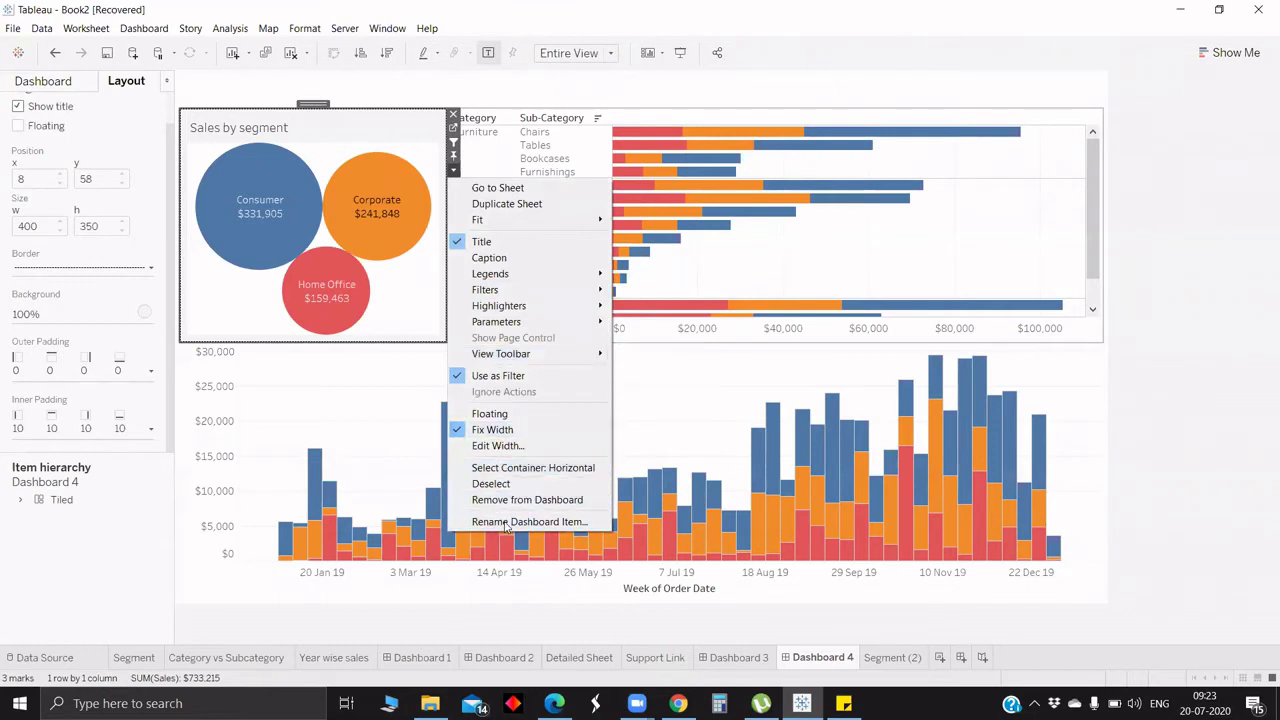
click(507, 522)
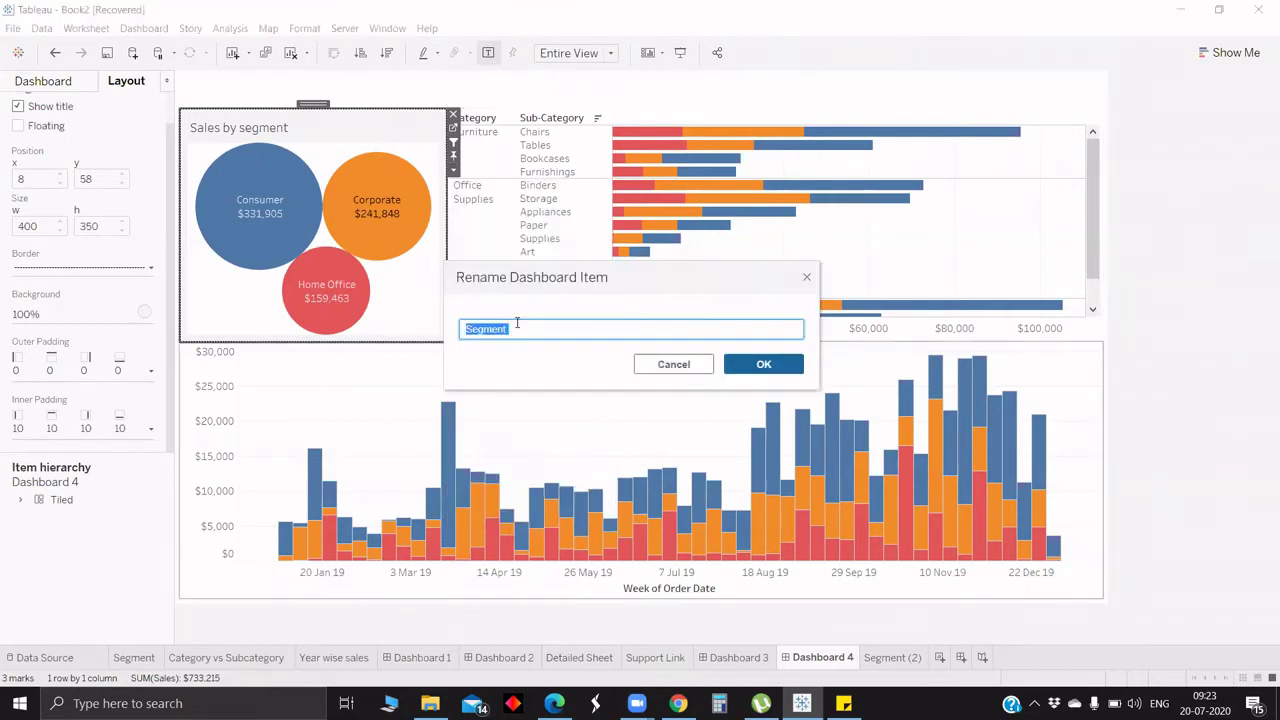
key(BackSpace)
text(Sal)
text(es by segment)
click(770, 368)
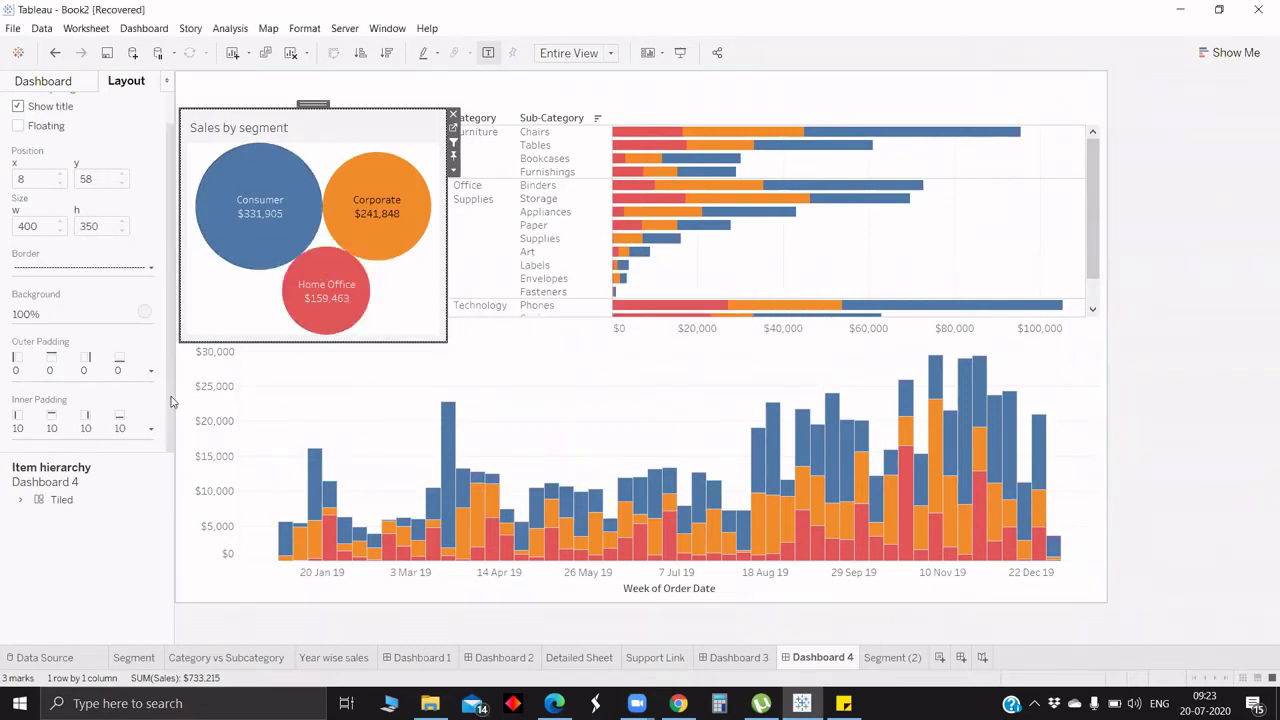
Step: Widen the side pane and expand the item hierarchy through Tiled and Vertical to the second Horizontal container's items
drag(170, 401, 214, 400)
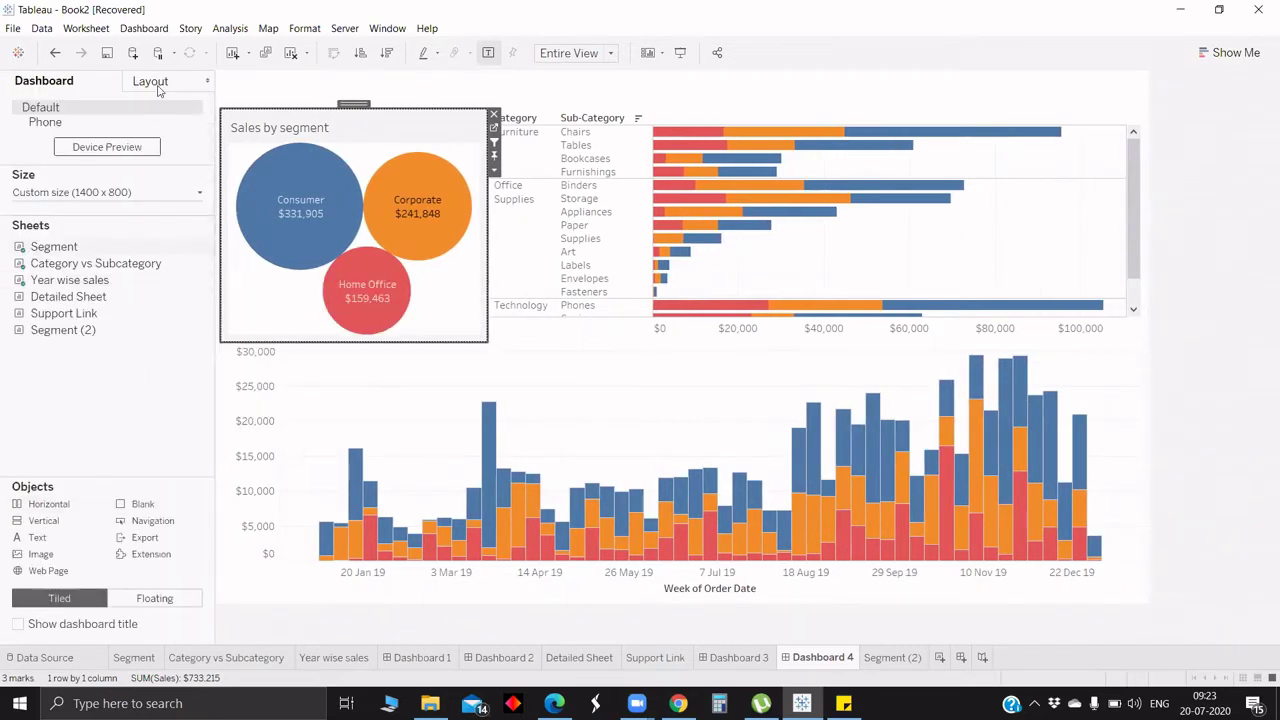
click(19, 501)
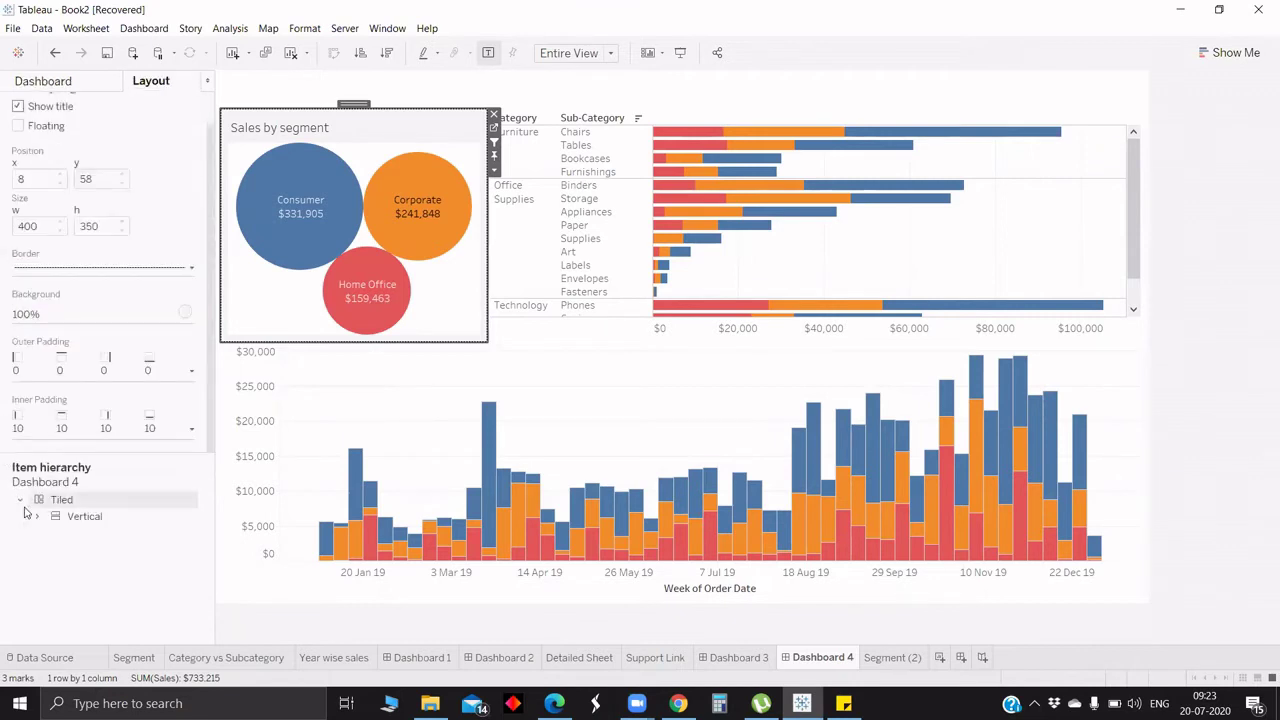
click(37, 516)
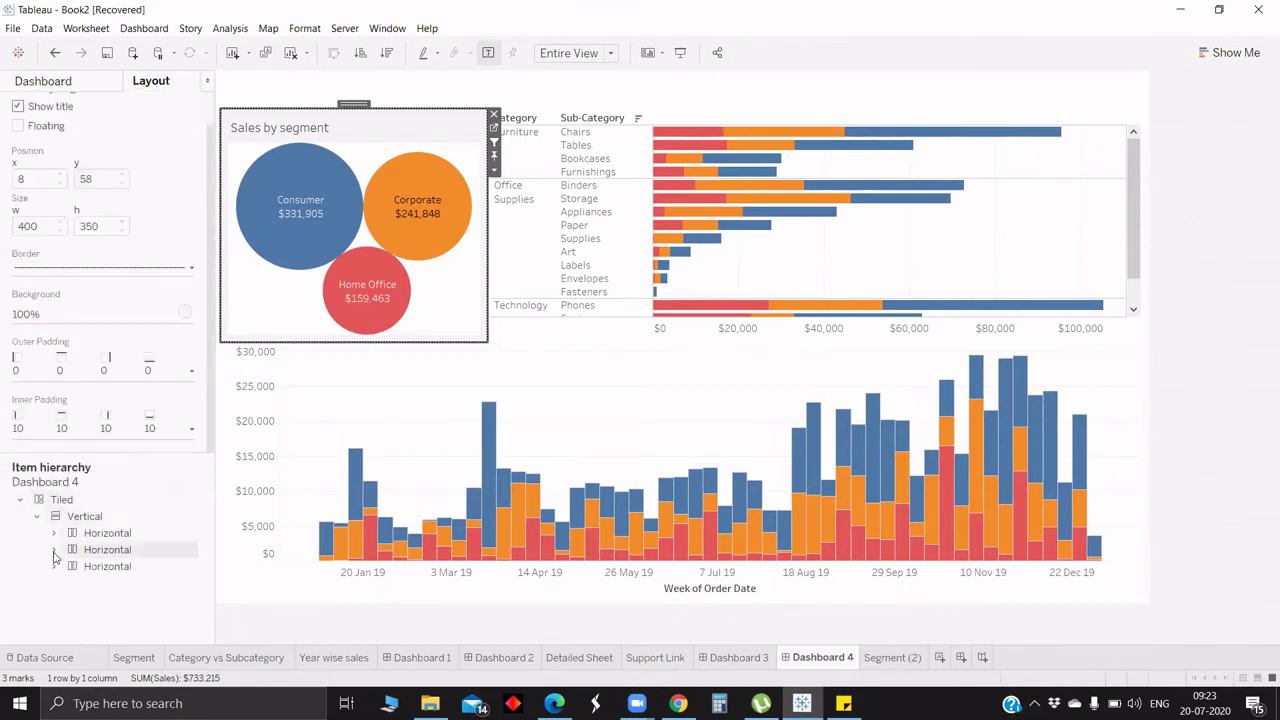
click(54, 550)
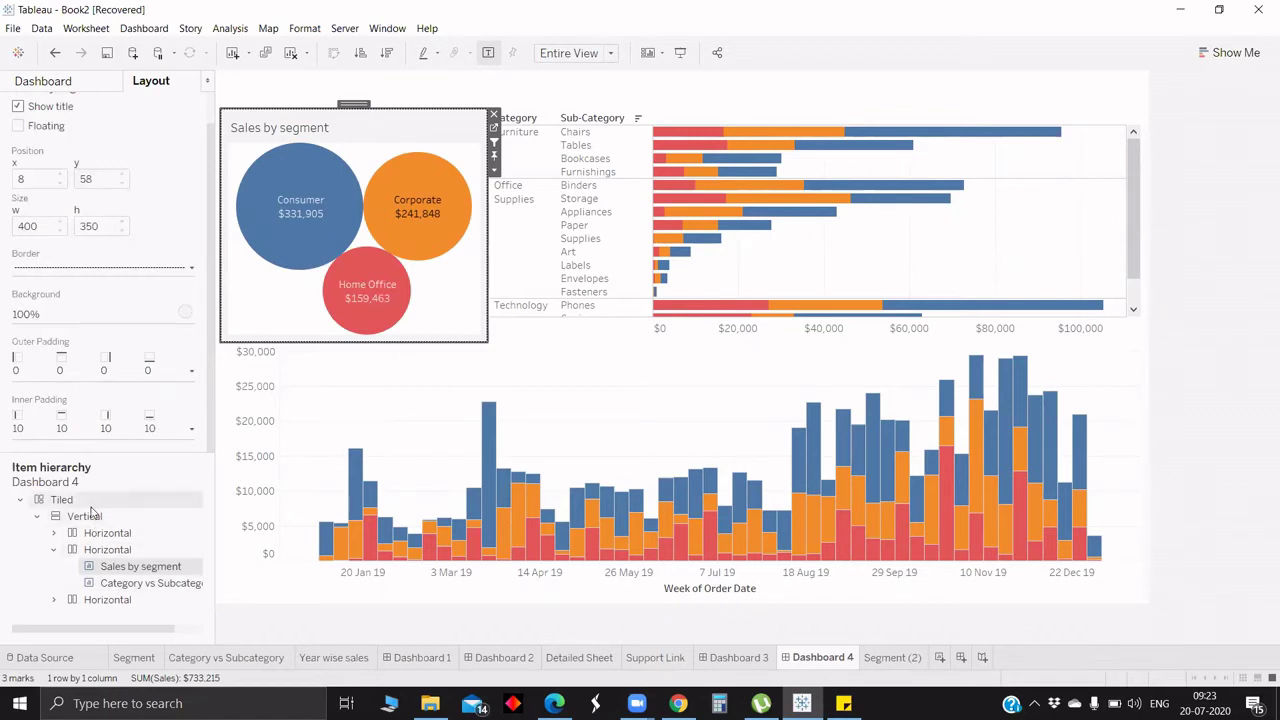
Step: Rename the "Category vs Subcategory" dashboard item as "Cat vs Sub cat"
click(133, 590)
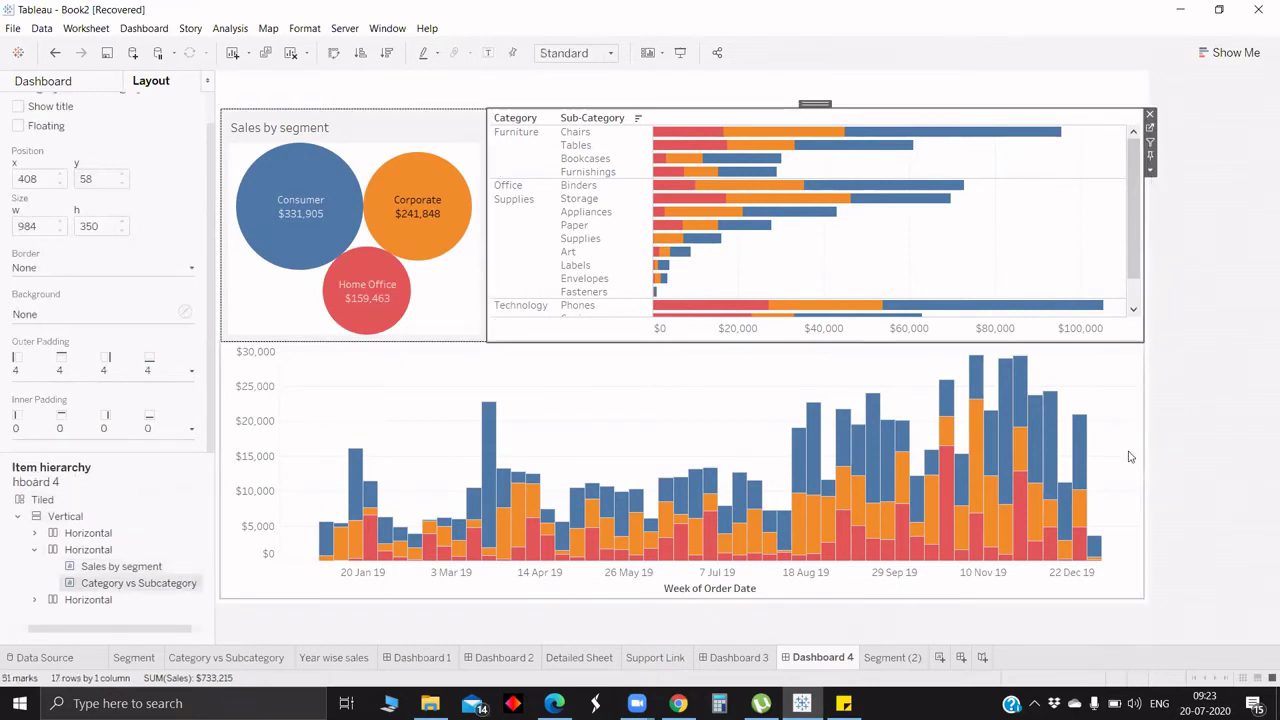
right_click(1152, 522)
click(1165, 522)
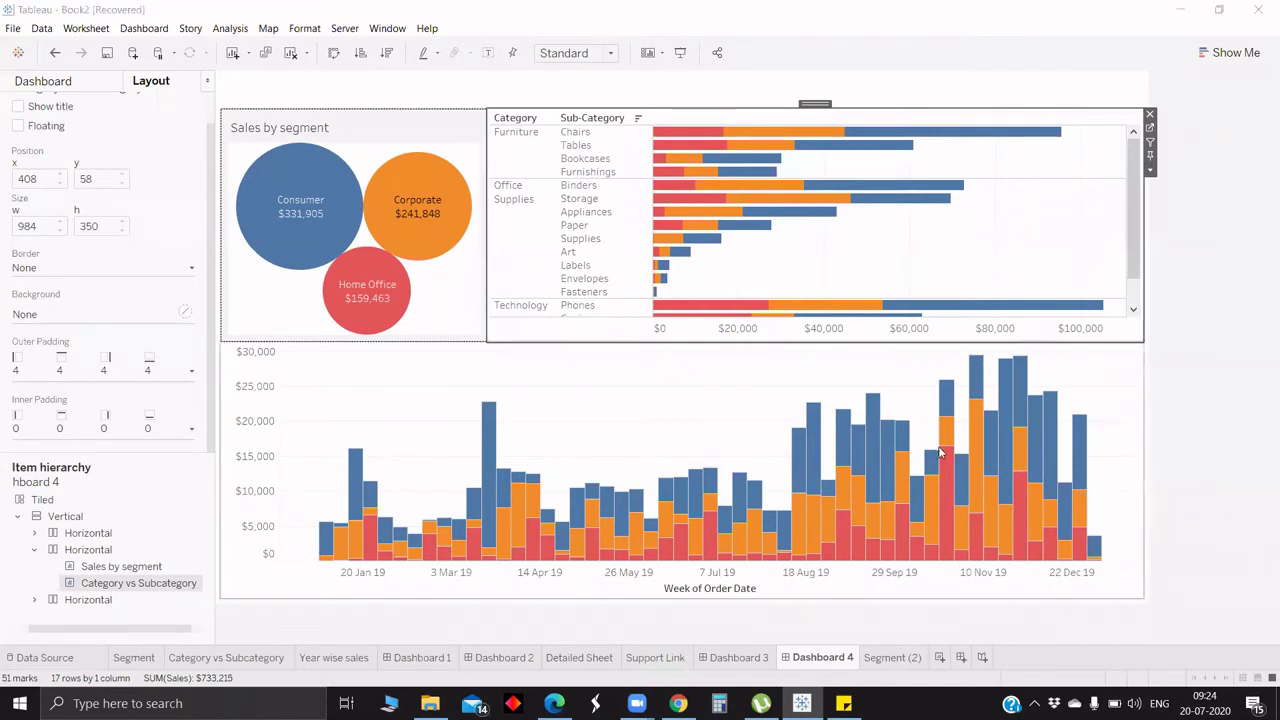
text(Cat )
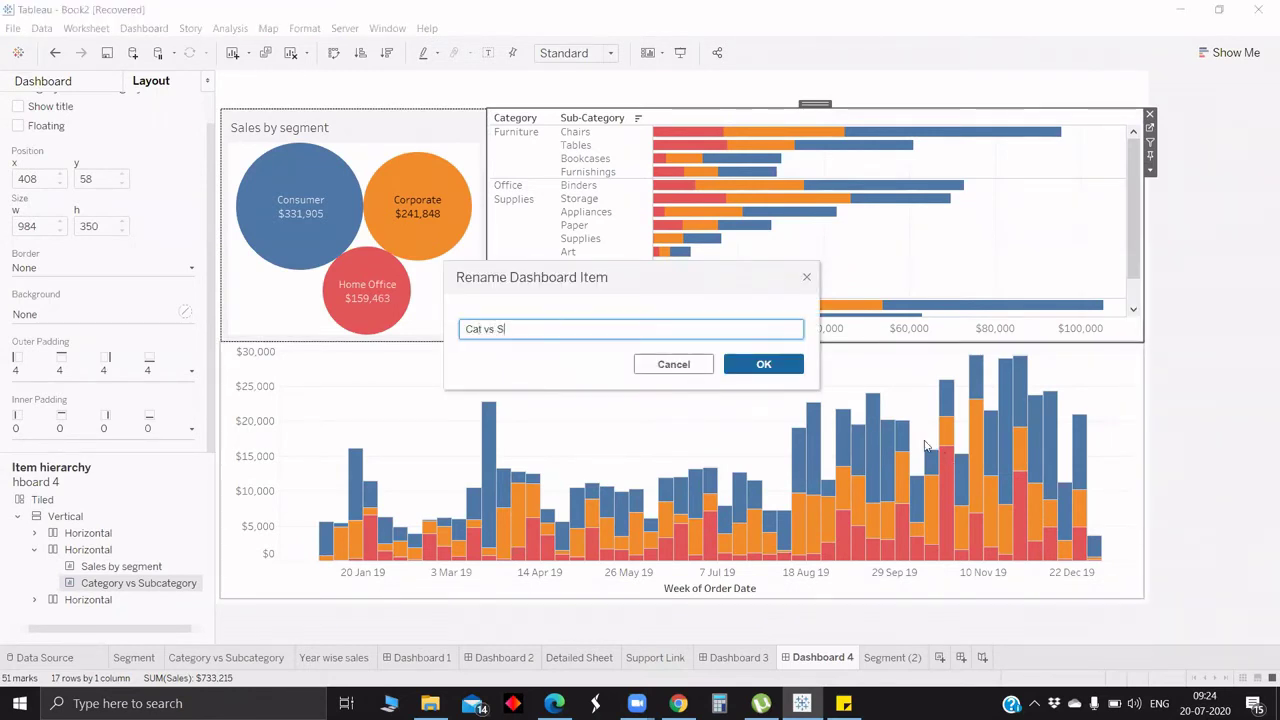
text(vs Sub cat)
click(760, 364)
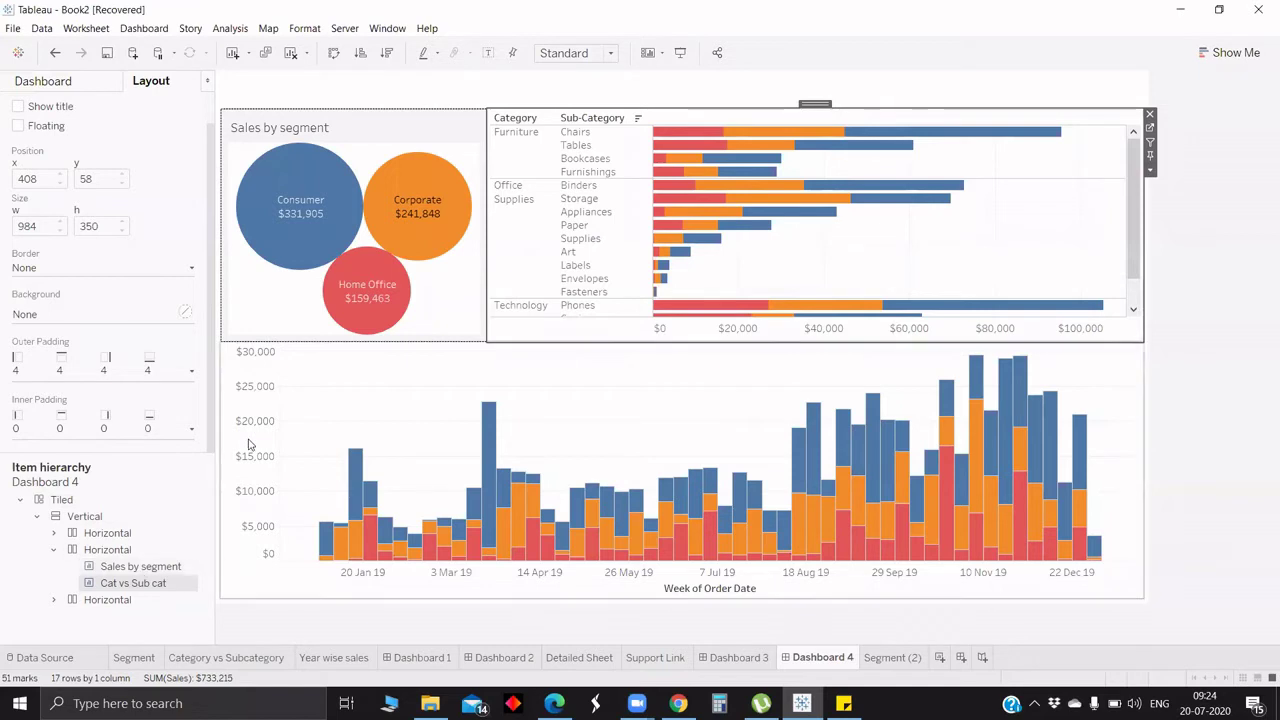
Step: Review the options of the "Sales by segment" chart and filter the dashboard by its Consumer bubble
click(44, 81)
mouse_move(345, 168)
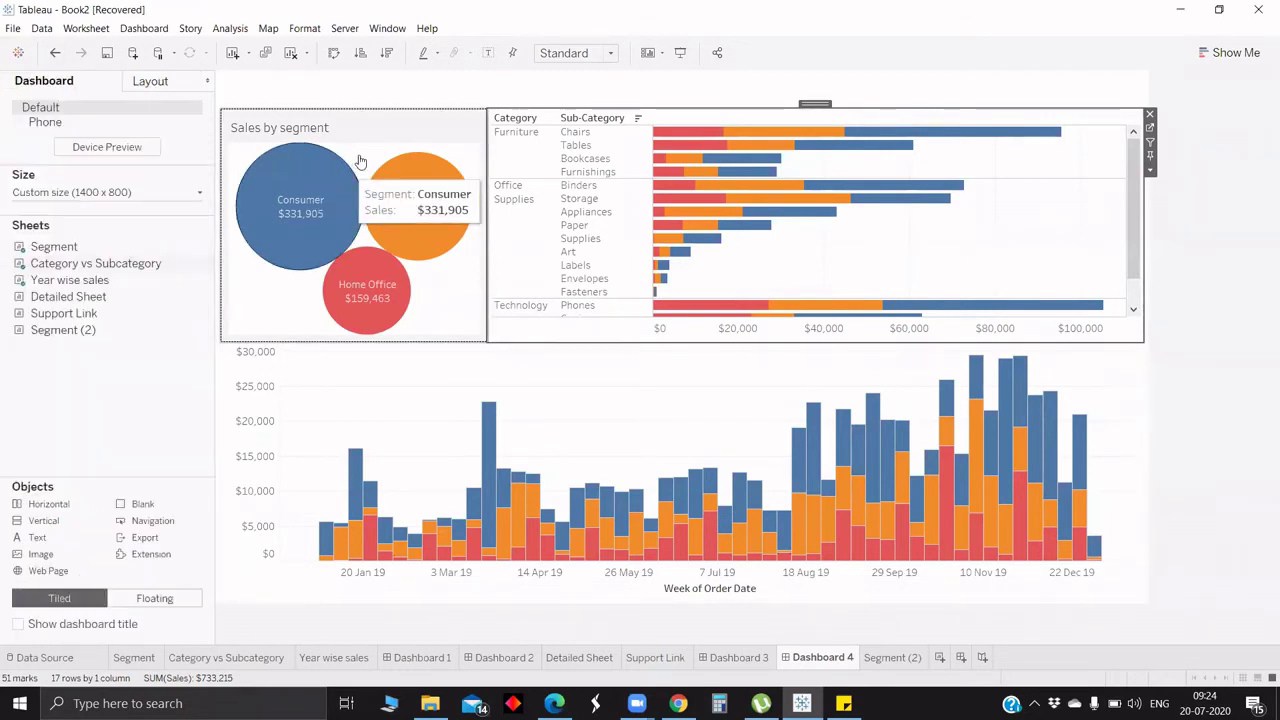
click(496, 173)
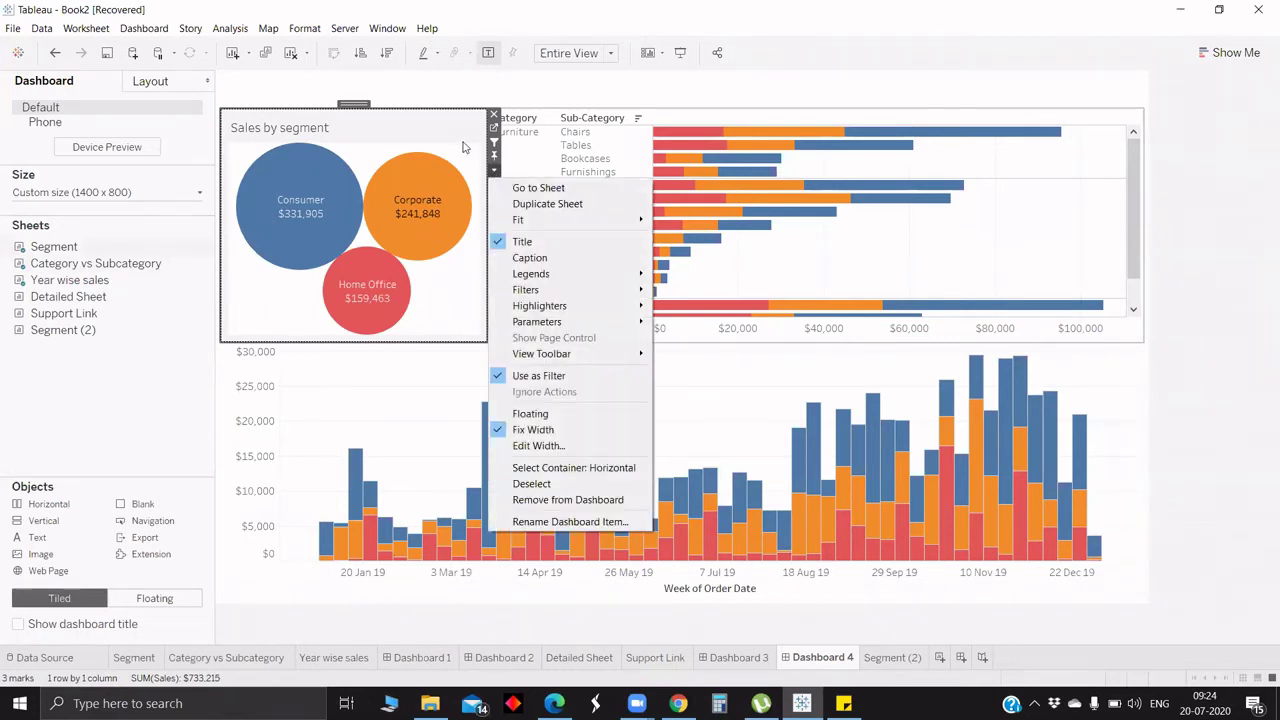
click(366, 170)
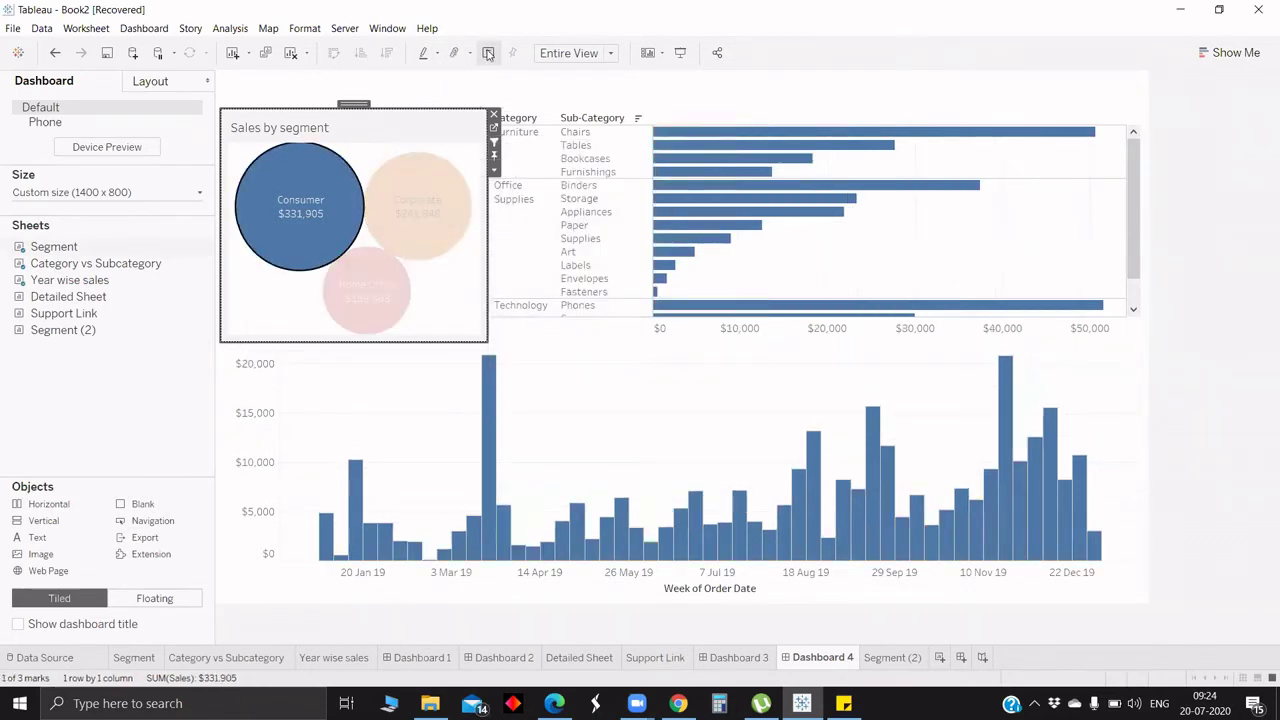
Step: Remove the mark labels on the Segment sheet, undo the removal, and return to Dashboard 4
click(488, 53)
click(488, 53)
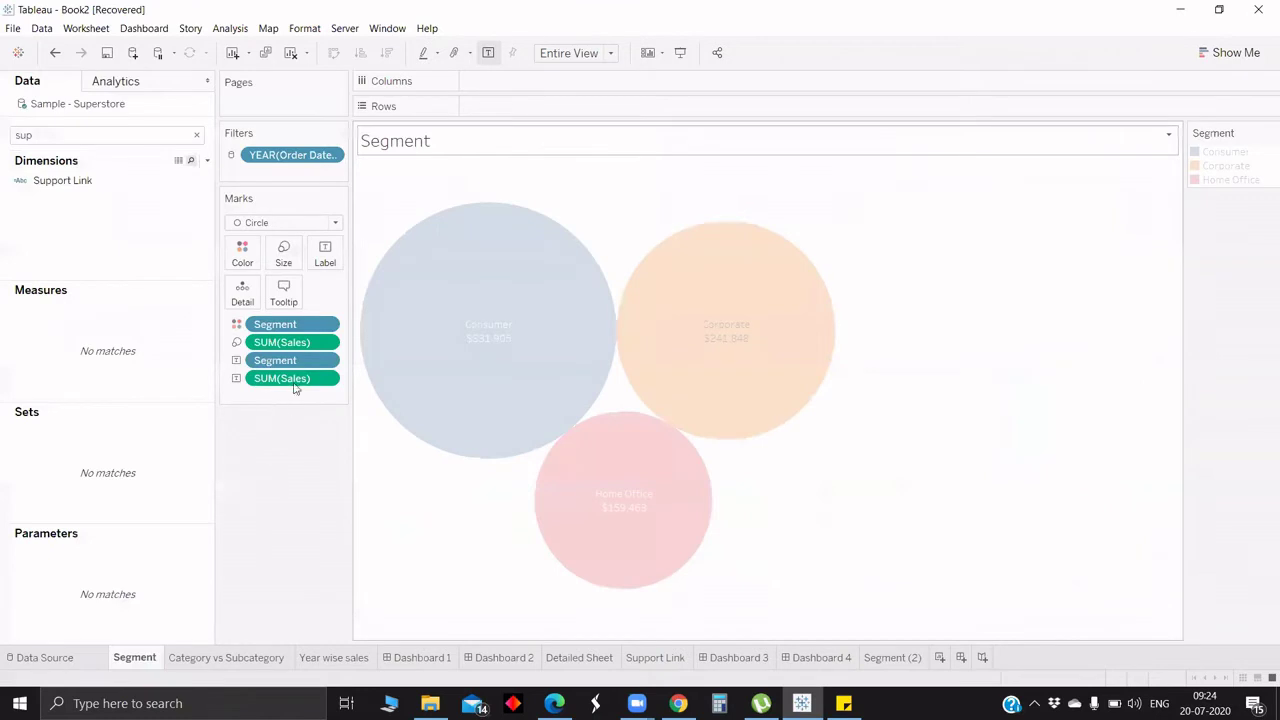
drag(290, 377, 295, 511)
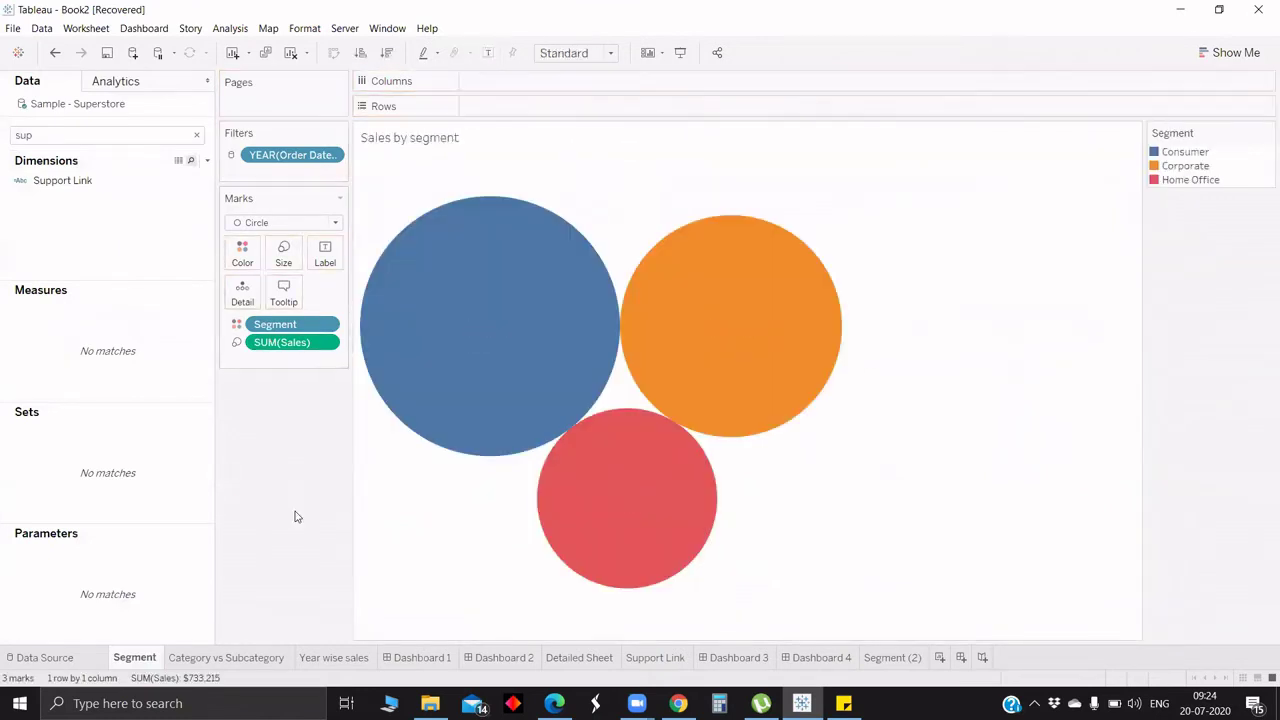
key(ctrl+z)
key(ctrl+z)
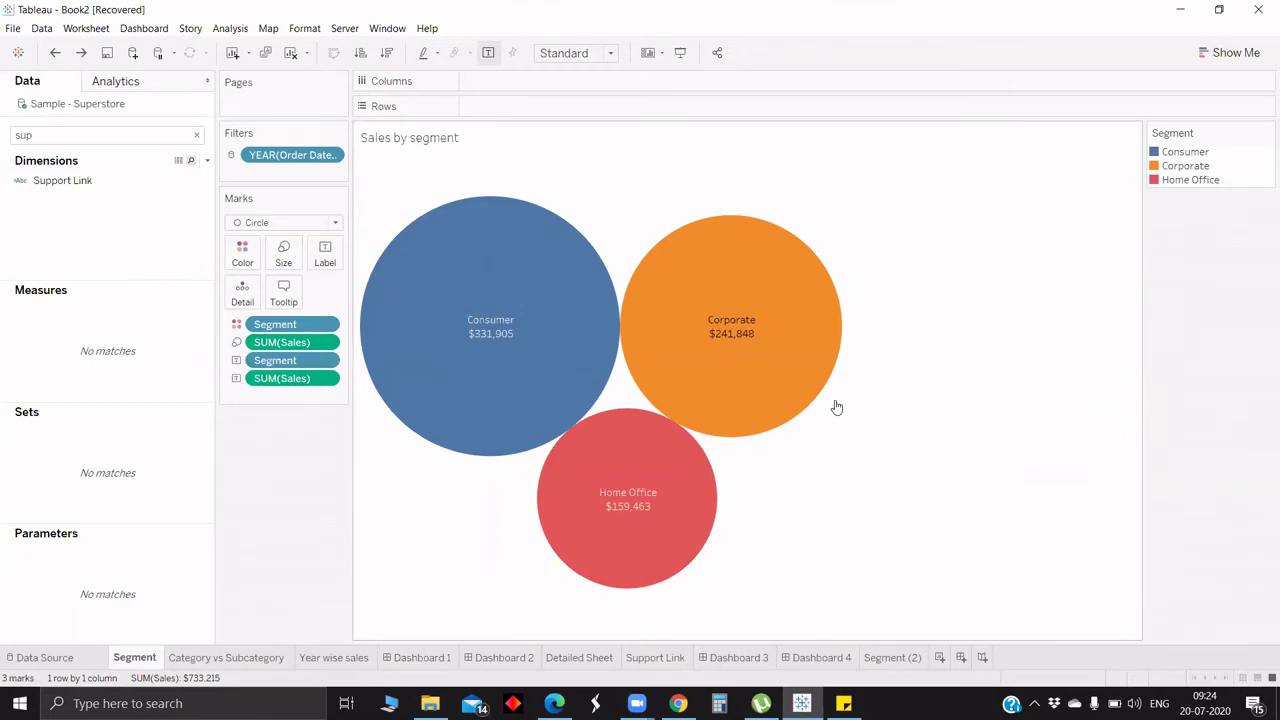
click(814, 656)
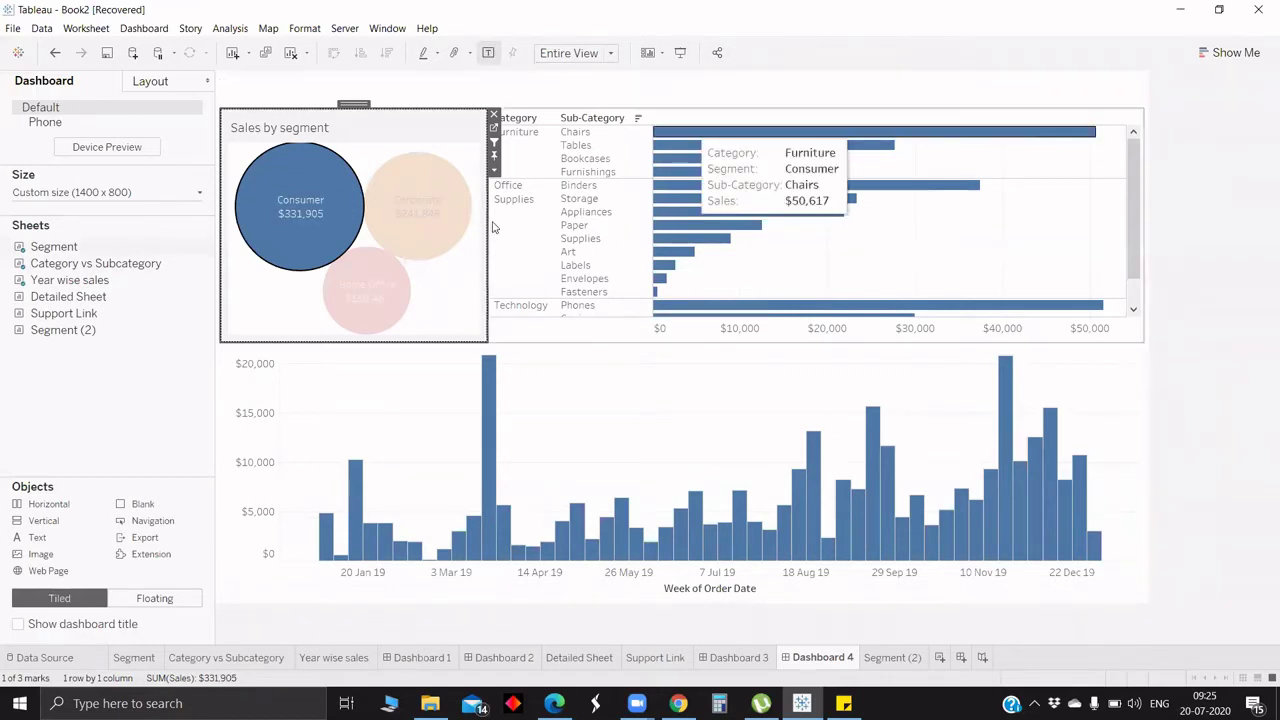
Step: Turn off Use as Filter for the "Sales by segment" chart, clear the Consumer selection, and check the chart's options
click(492, 157)
key(ctrl+z)
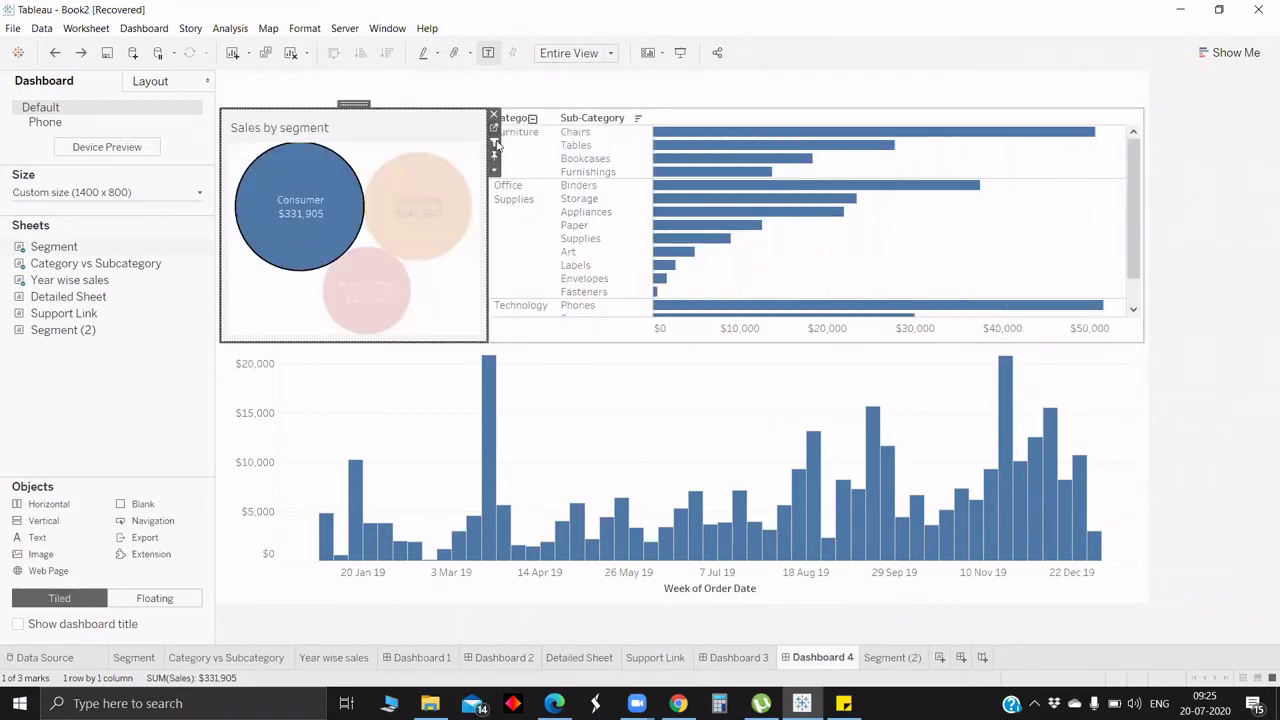
click(496, 144)
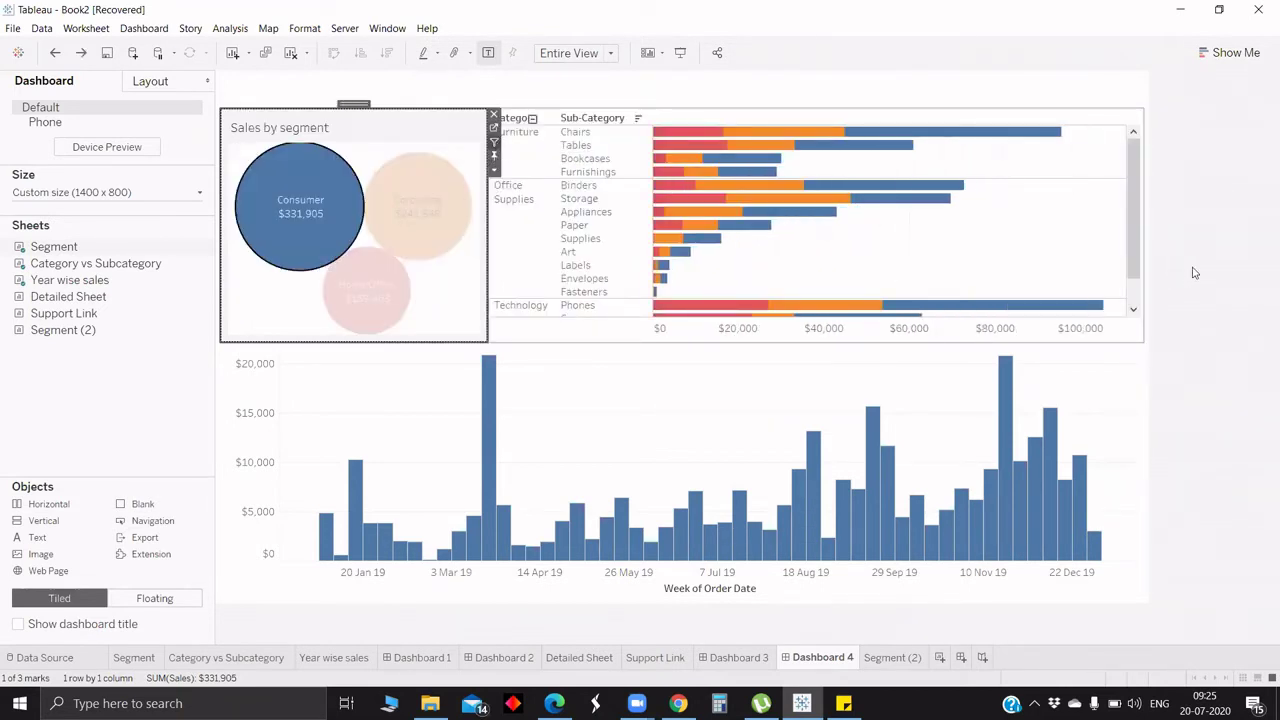
key(Escape)
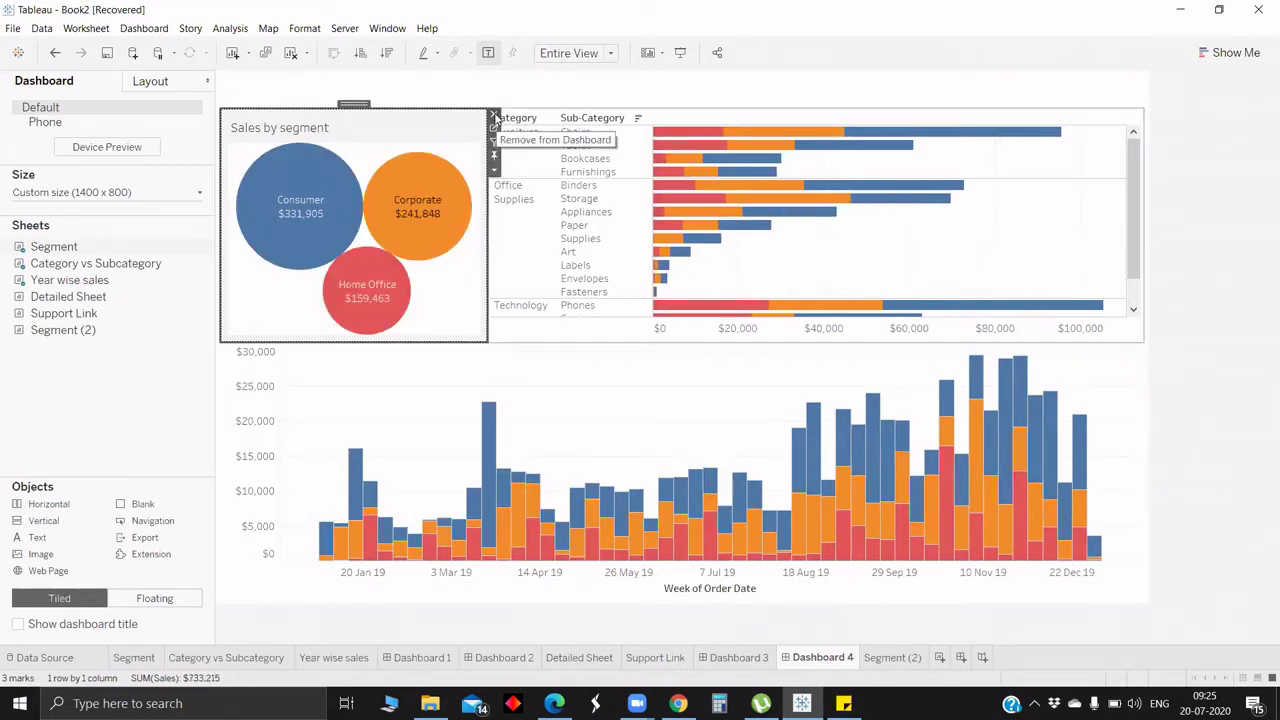
click(494, 172)
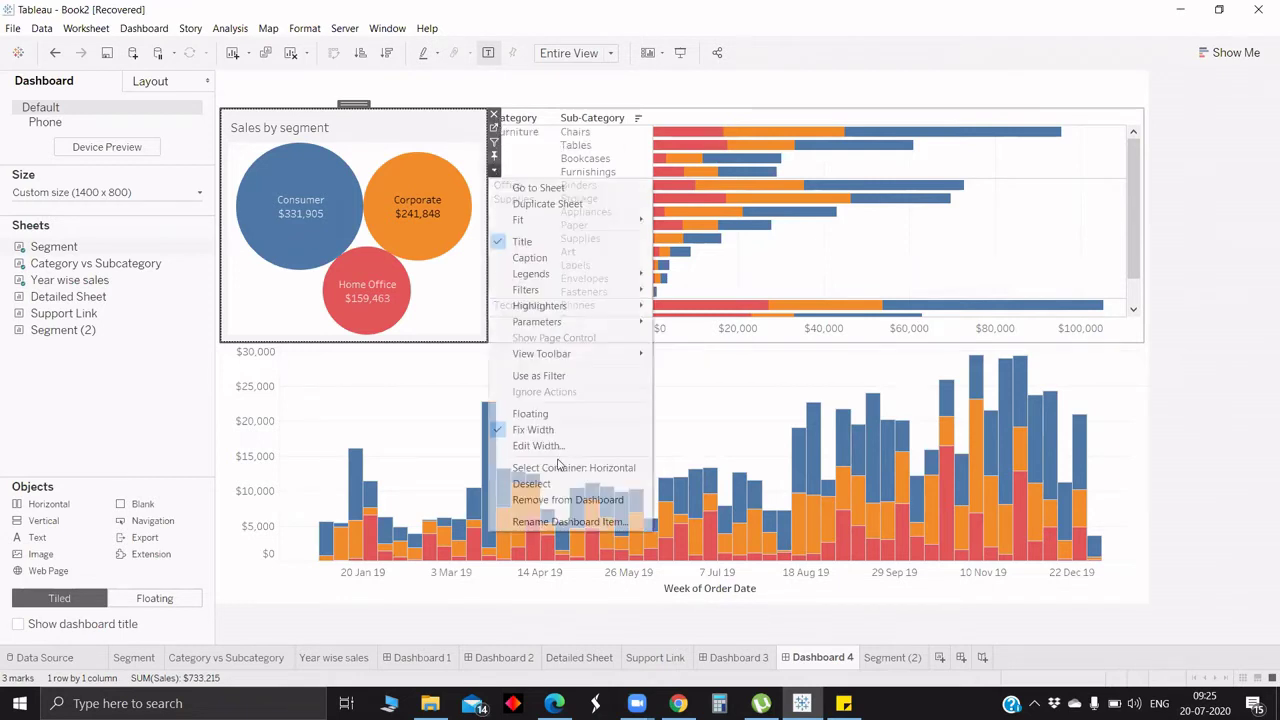
click(444, 136)
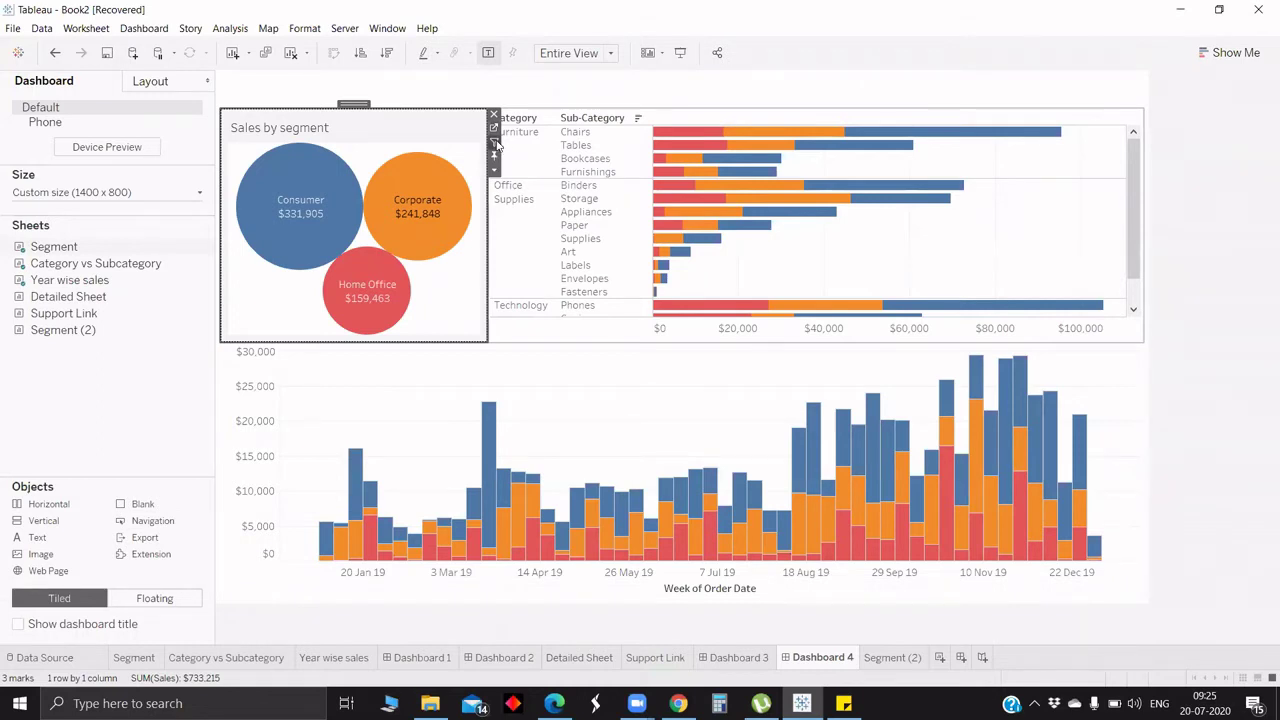
Step: Turn on Use as Filter for the "Sales by segment" chart and test it with the Corporate and Consumer bubbles
click(496, 145)
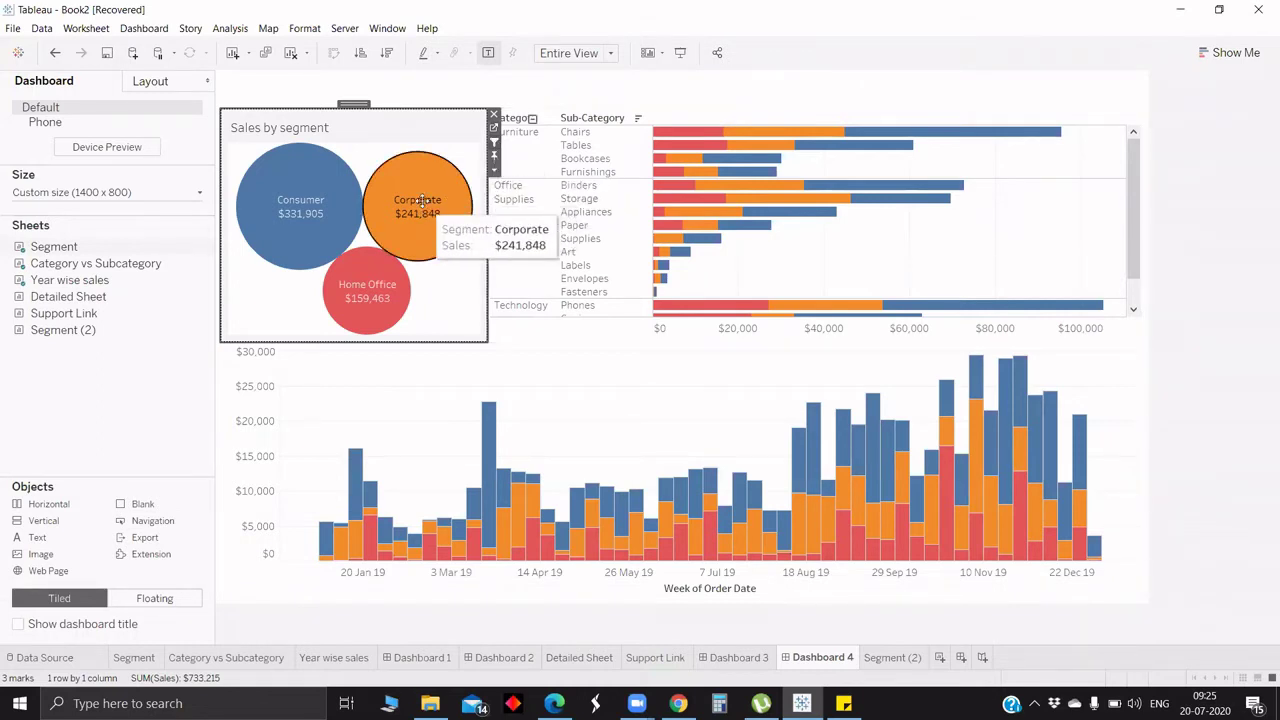
click(427, 205)
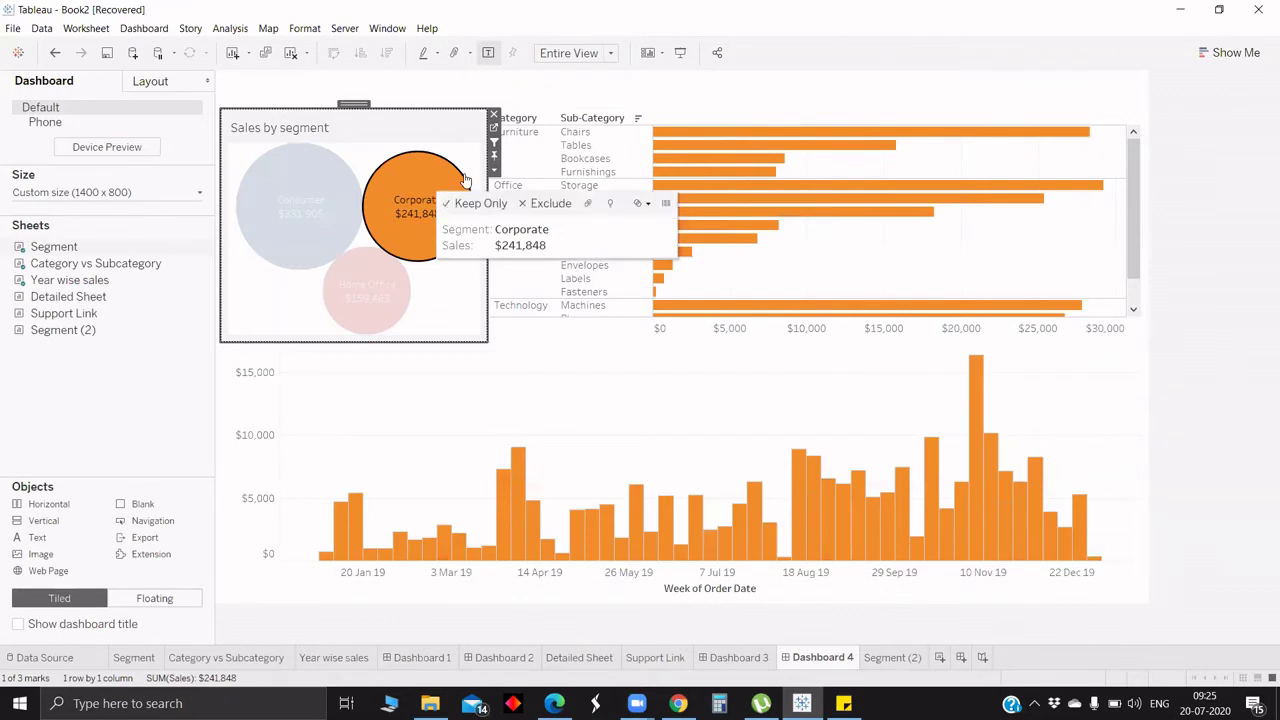
click(430, 200)
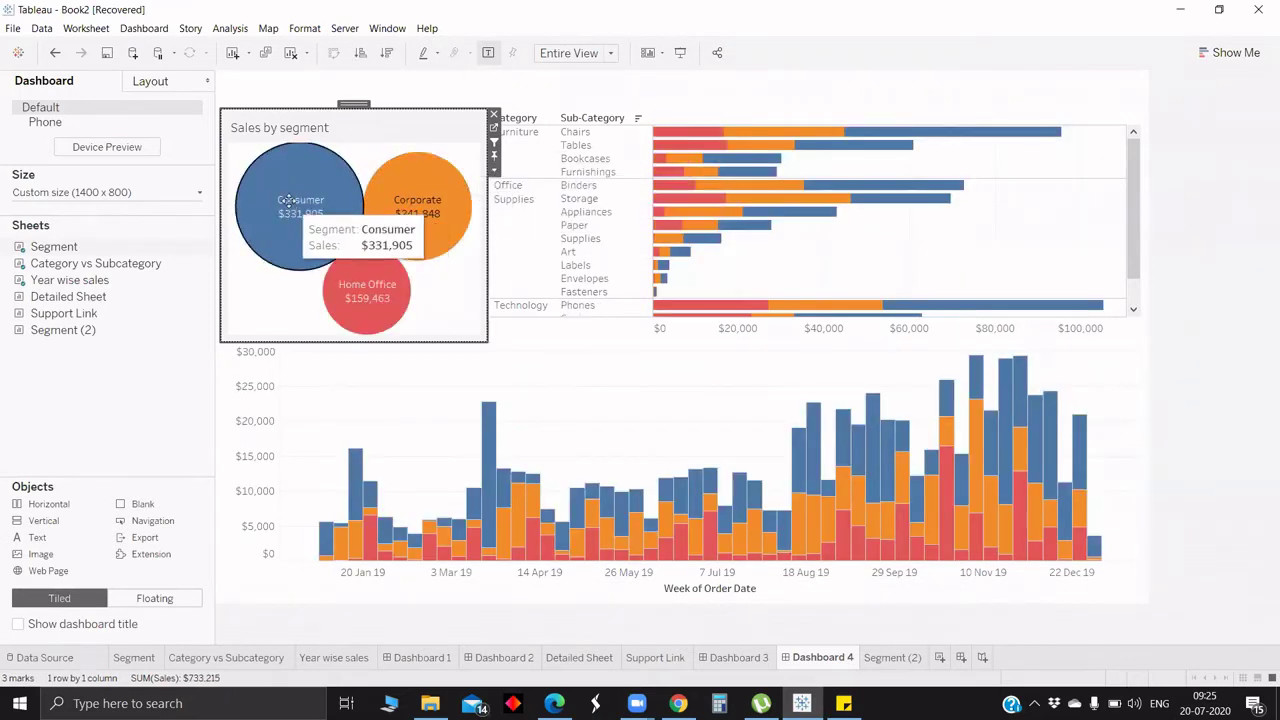
click(289, 201)
click(289, 201)
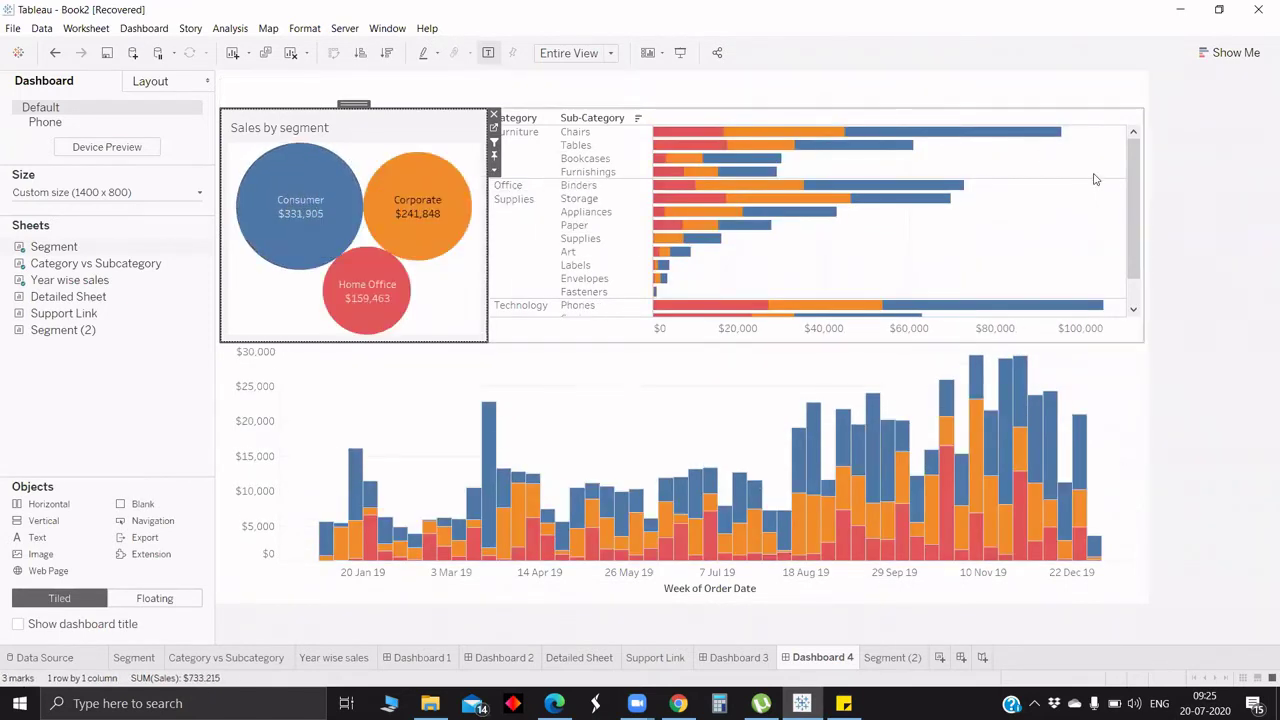
Step: Turn on Use as Filter for the category and sub-category chart, test it with the Binders bar's Corporate segment, and clear the selection
click(1139, 146)
click(1150, 142)
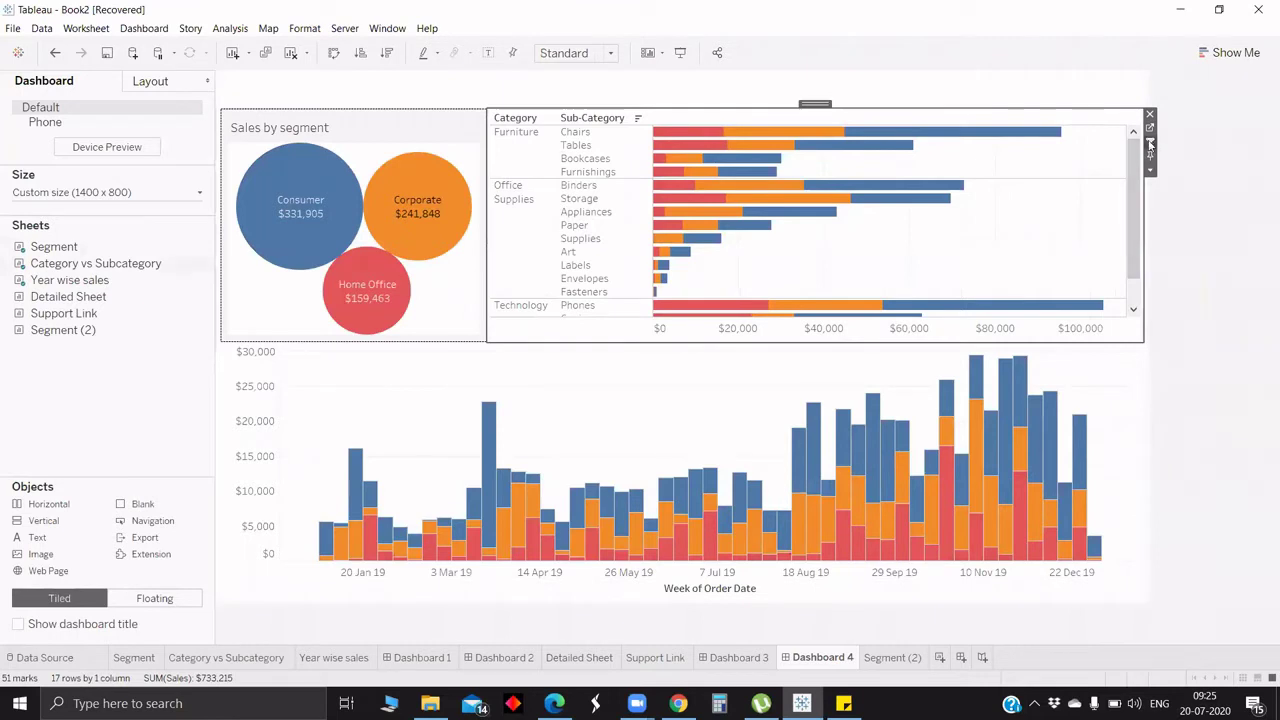
mouse_move(772, 190)
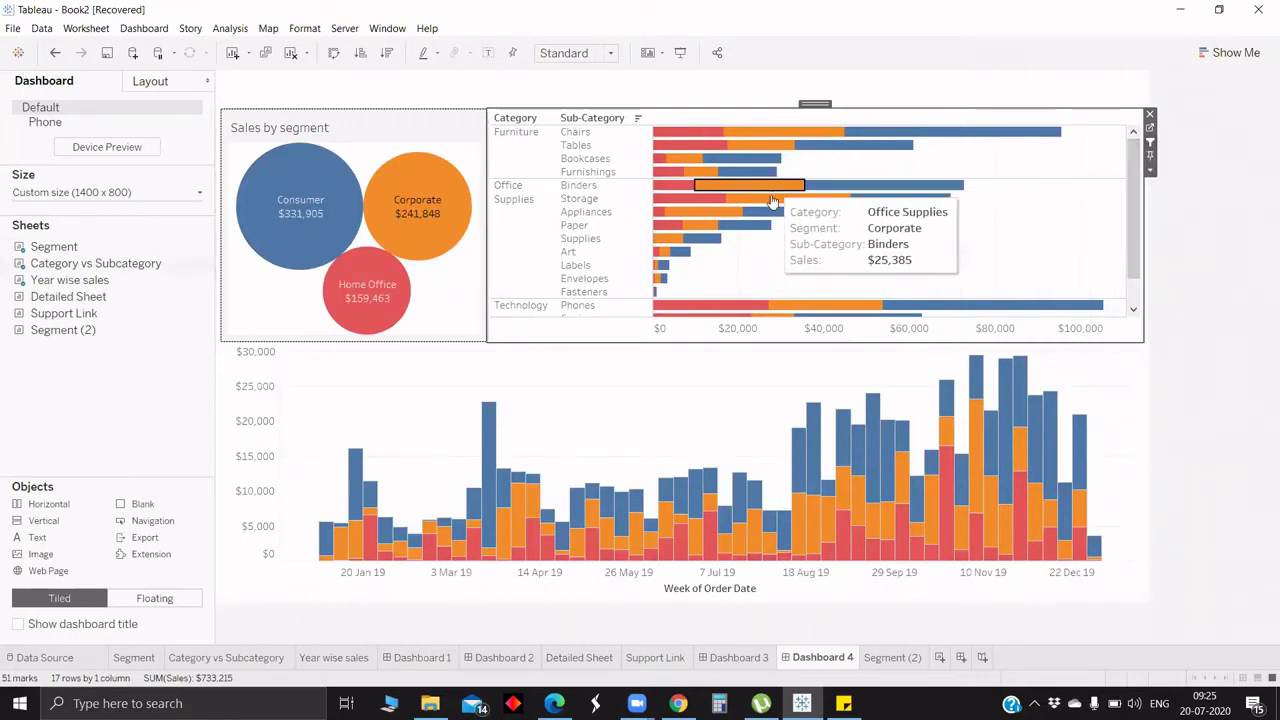
click(772, 190)
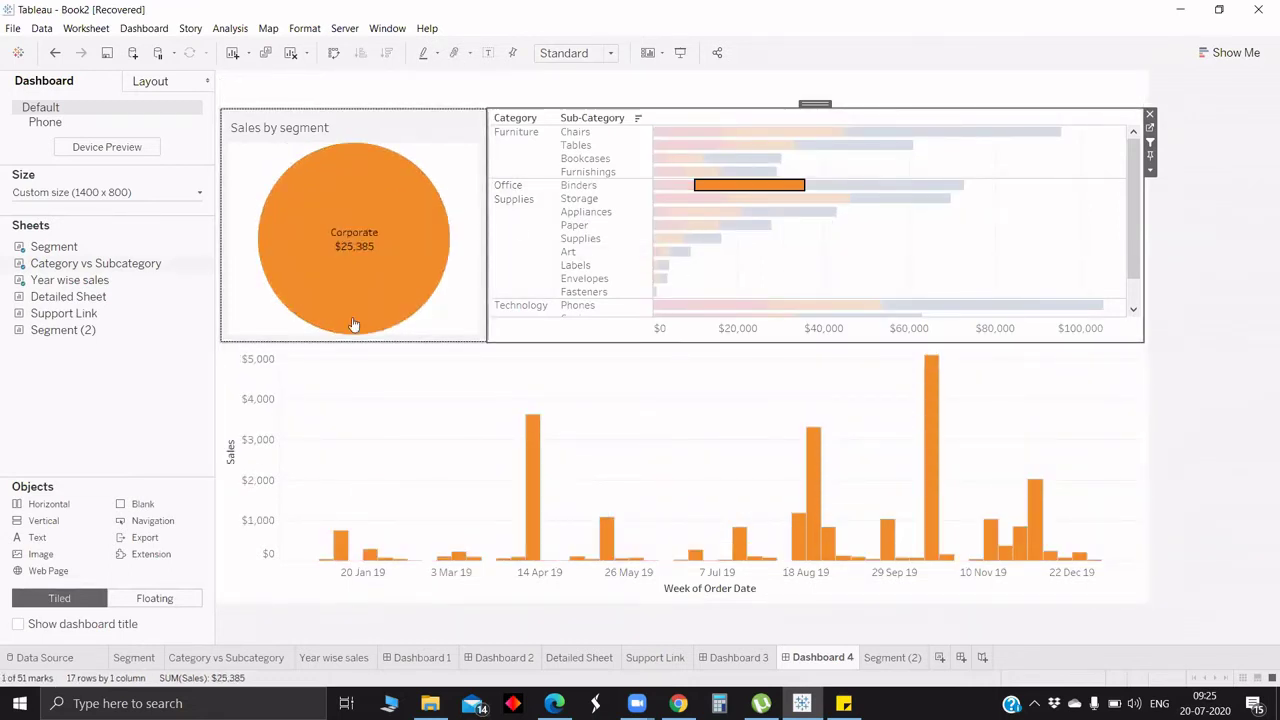
mouse_move(545, 428)
key(ctrl+z)
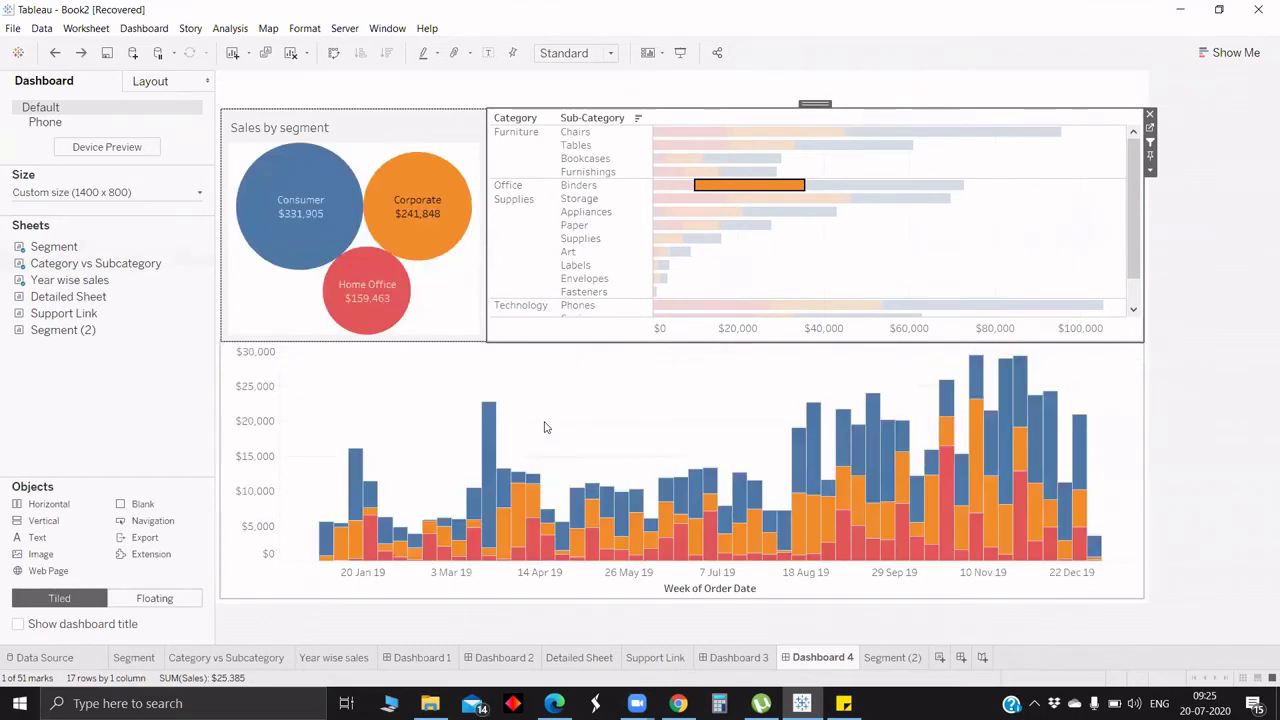
click(1090, 272)
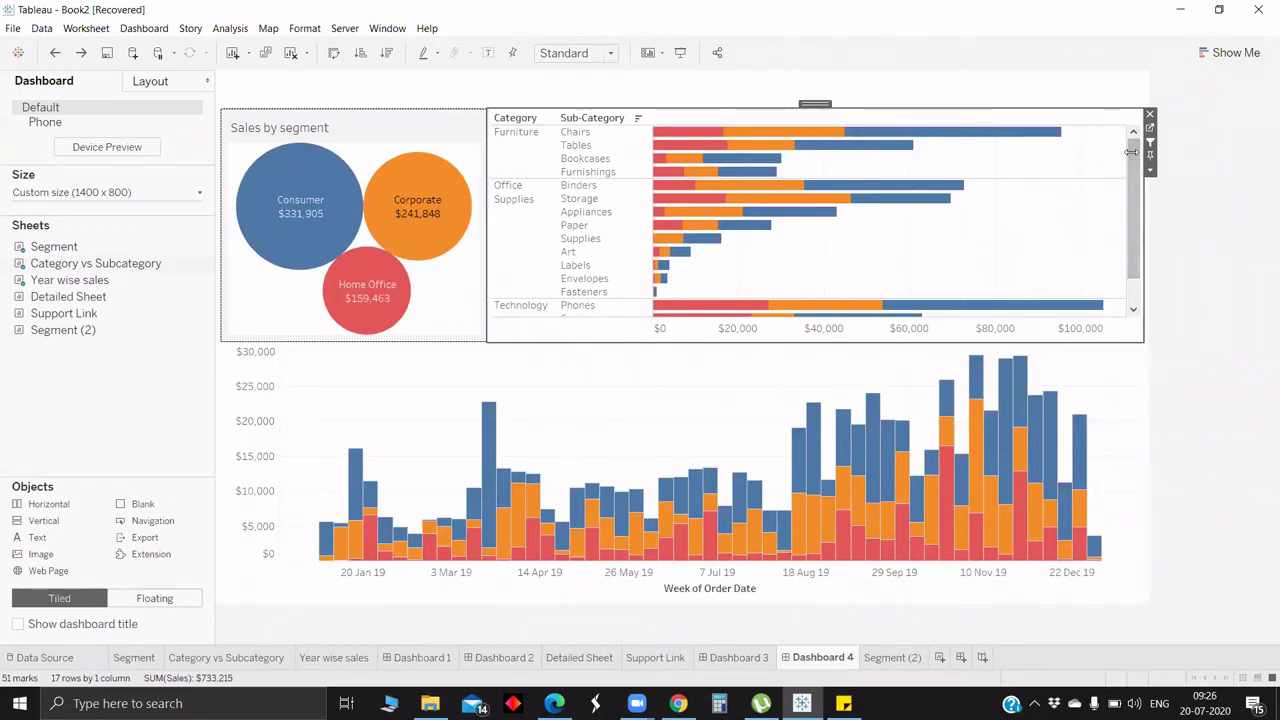
Step: Try the Entire View fit on the category and sub-category chart, and undo it
click(557, 53)
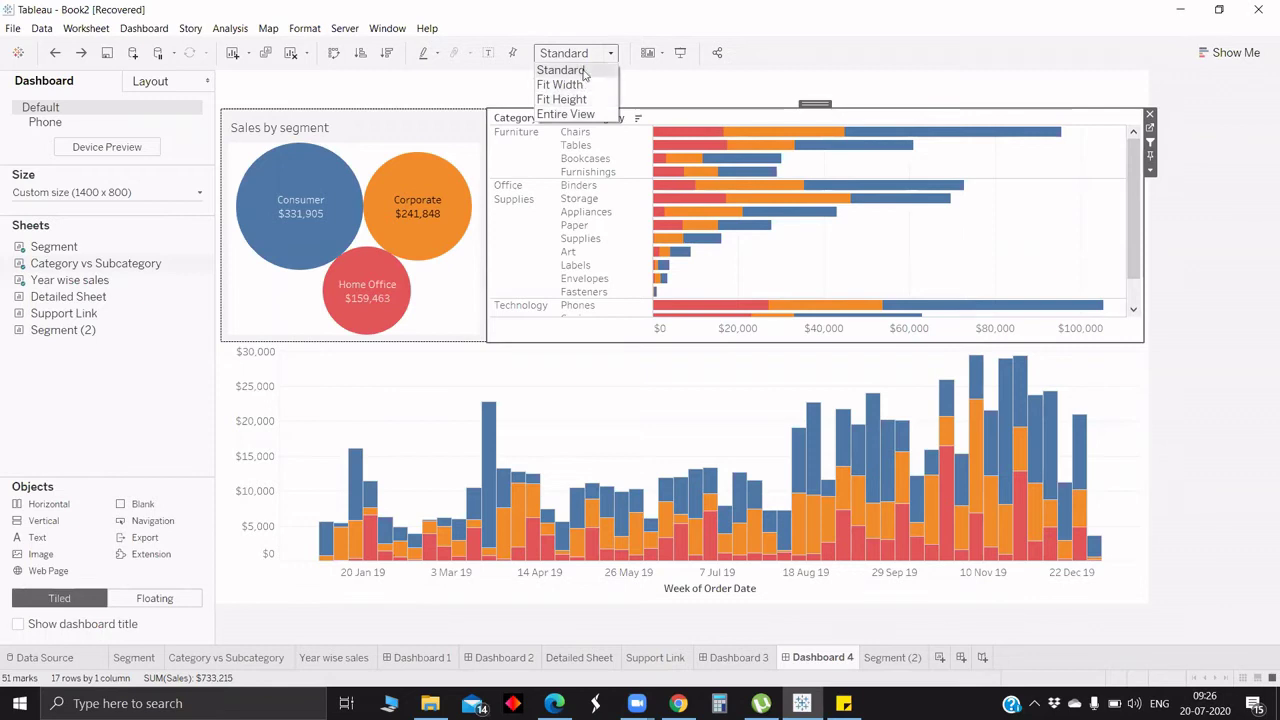
click(585, 76)
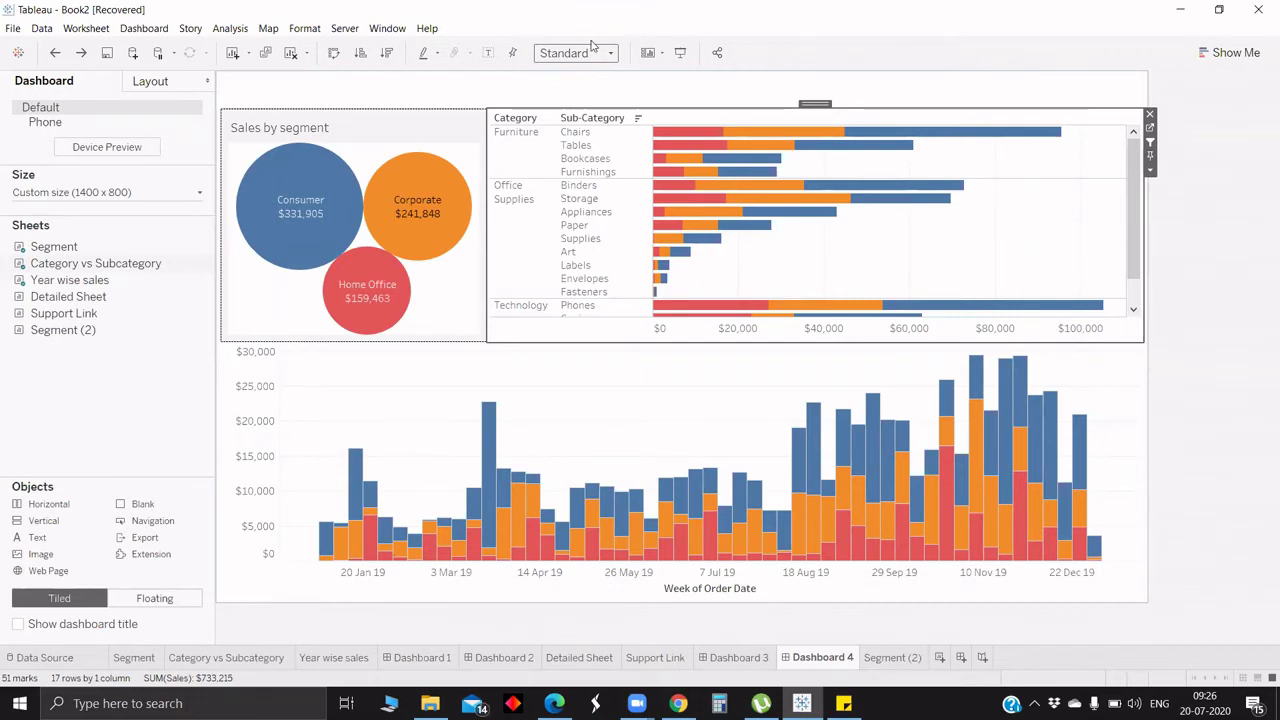
click(589, 55)
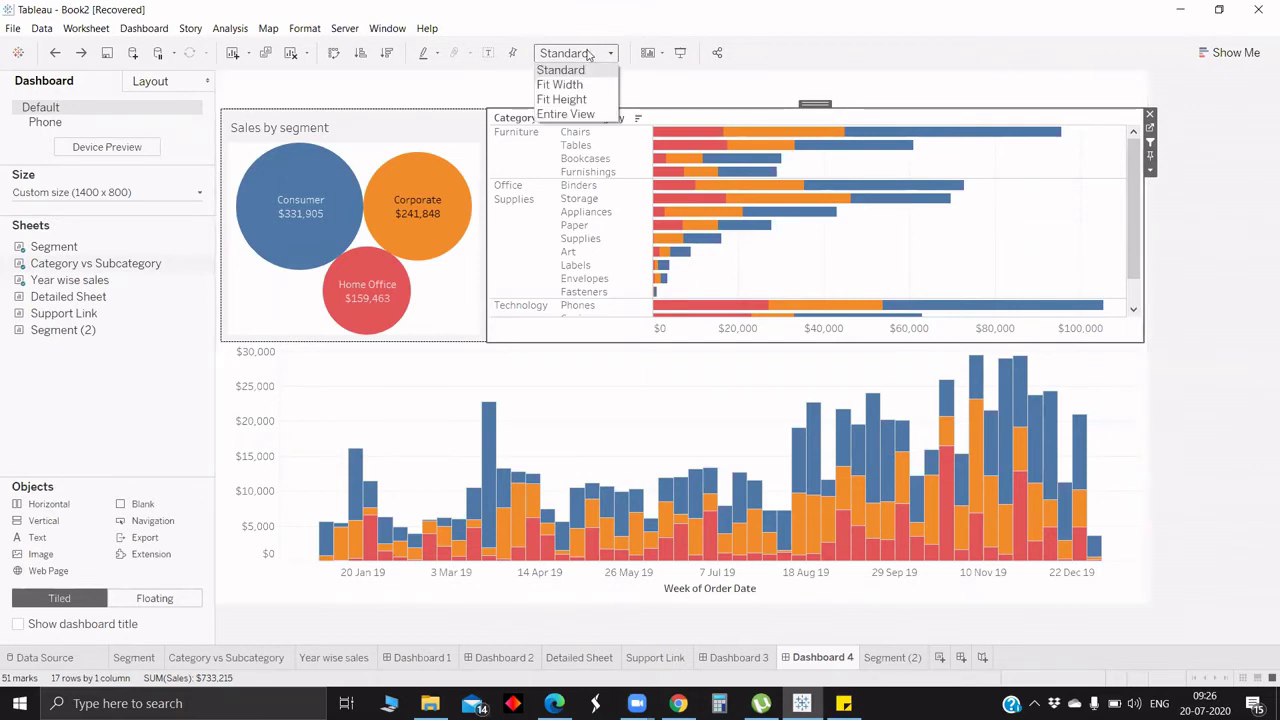
click(577, 114)
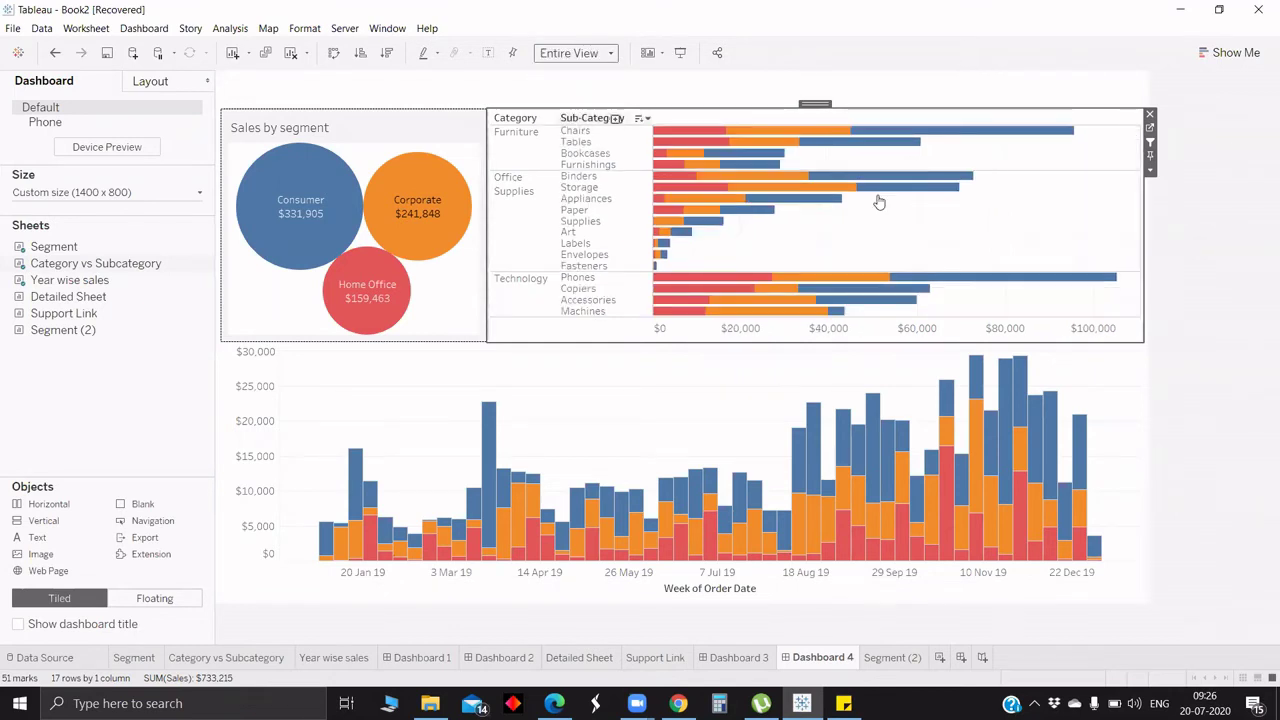
key(ctrl+z)
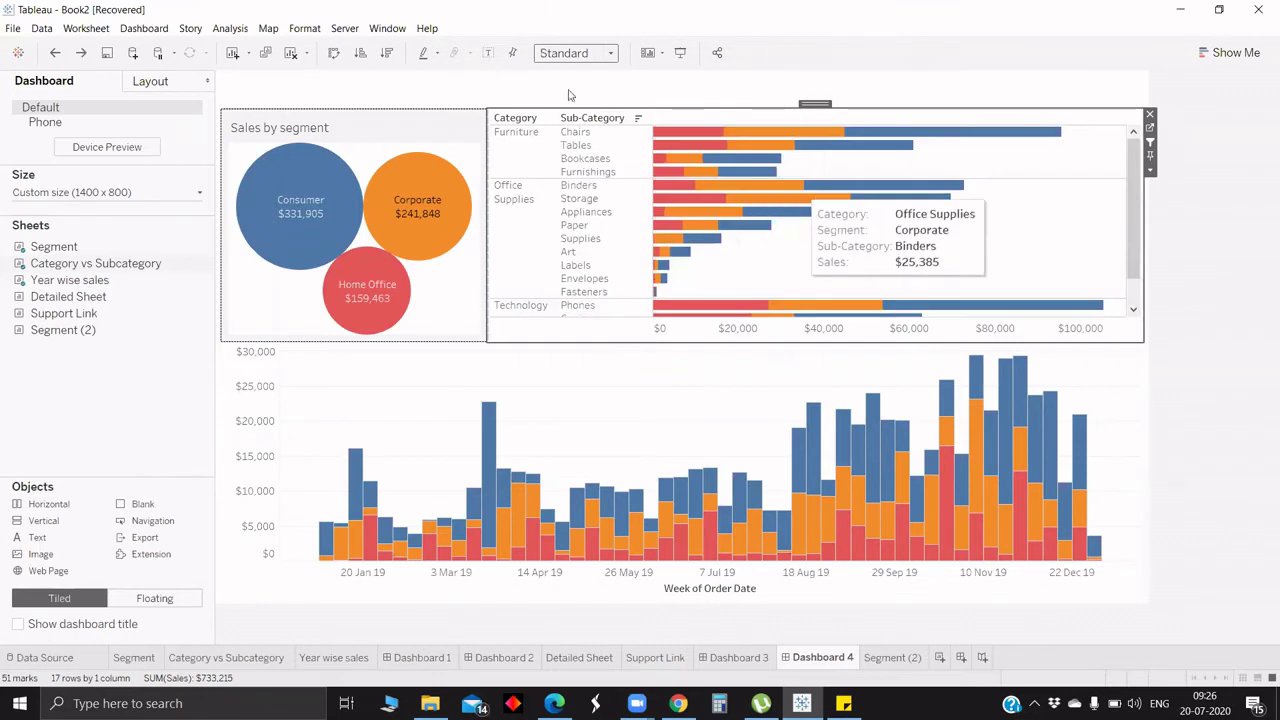
Step: Compare the category and sub-category chart in Entire View, and set its fit to Fit Height
click(590, 54)
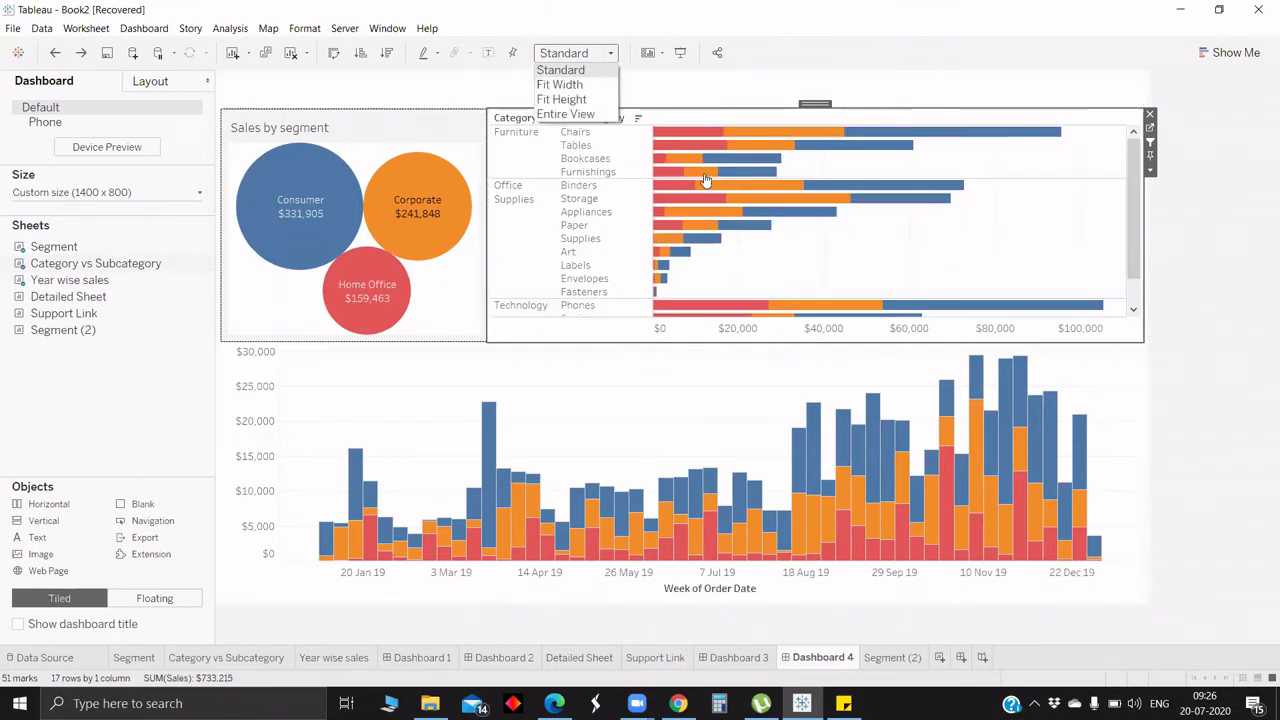
click(566, 114)
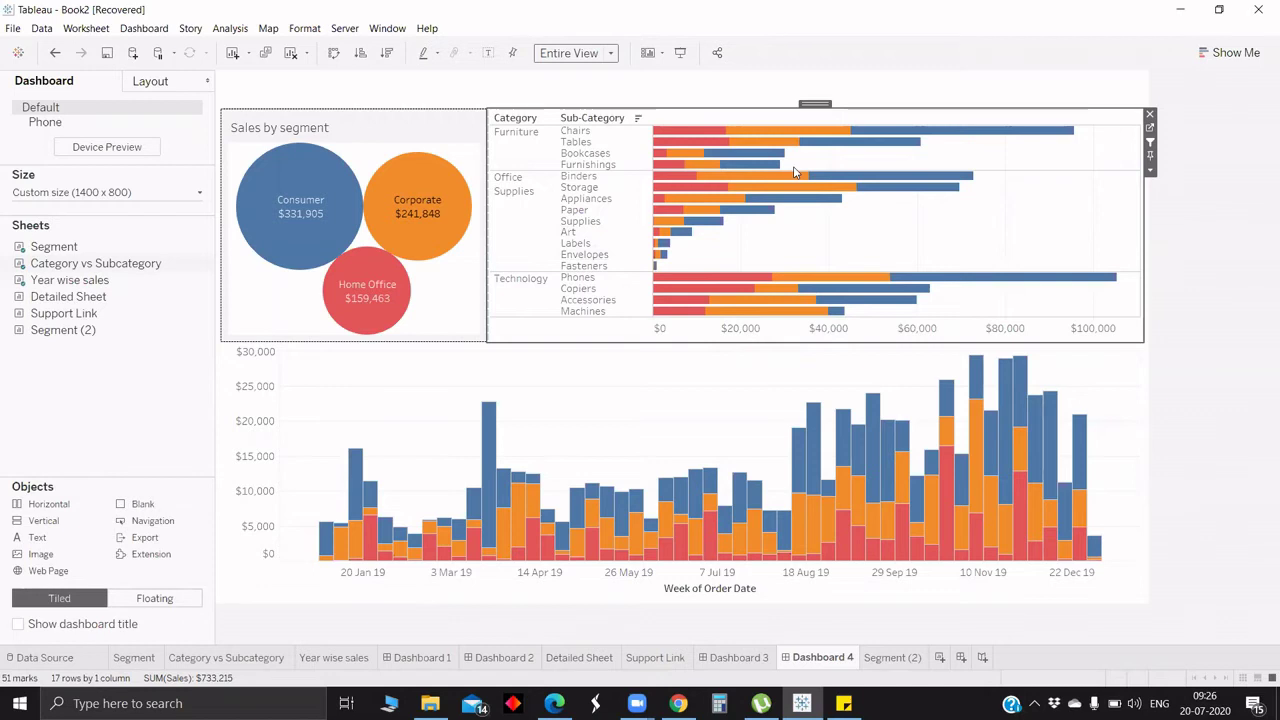
click(584, 60)
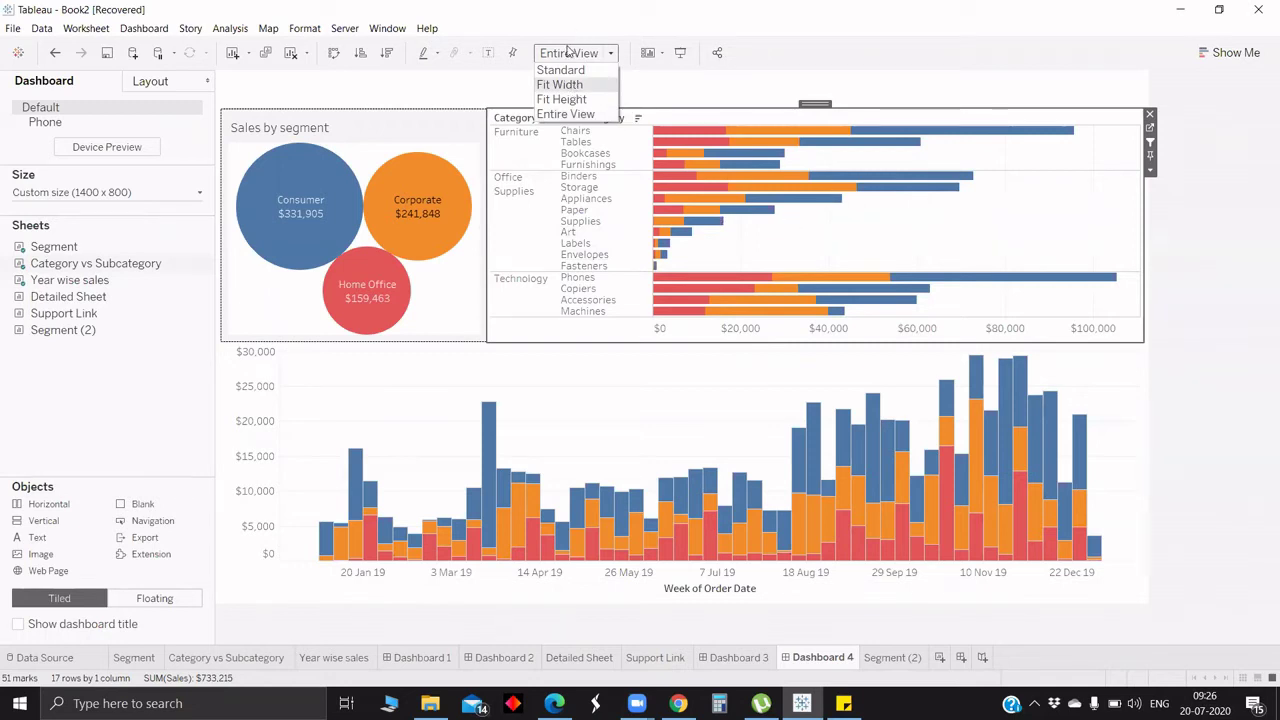
click(560, 84)
click(575, 53)
key(Return)
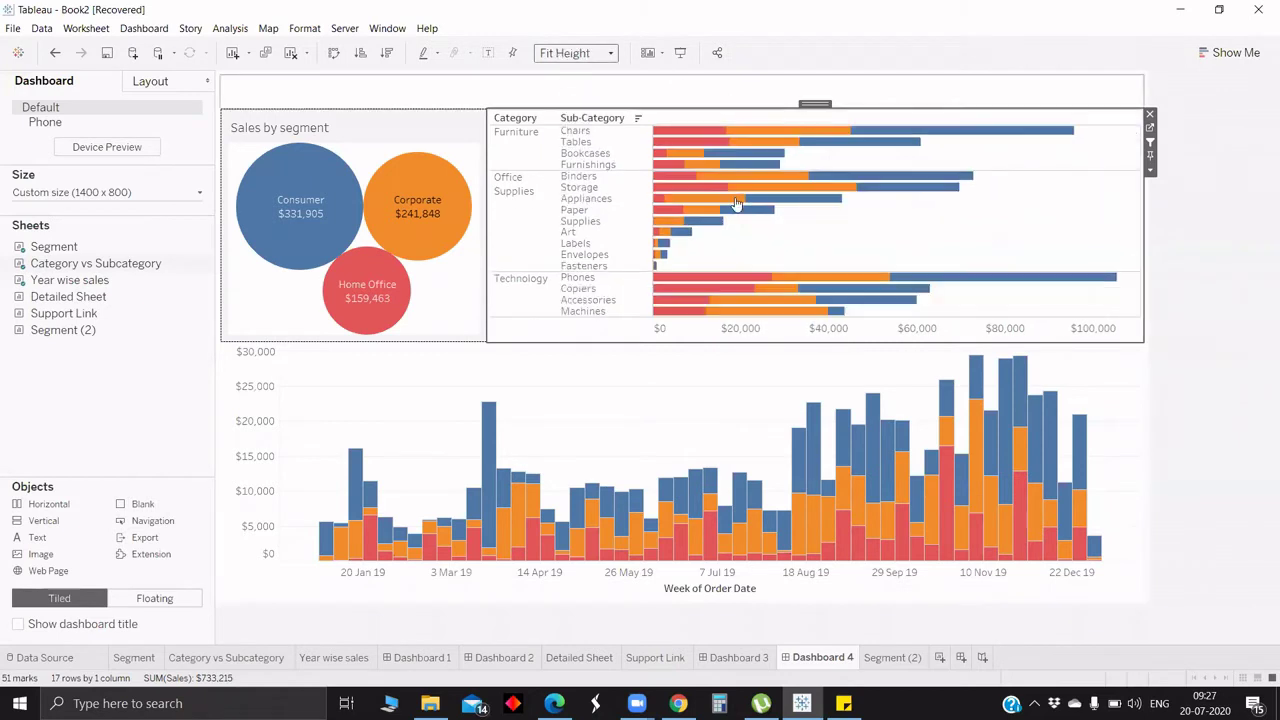
Step: Preview the dashboard in presentation mode
click(594, 57)
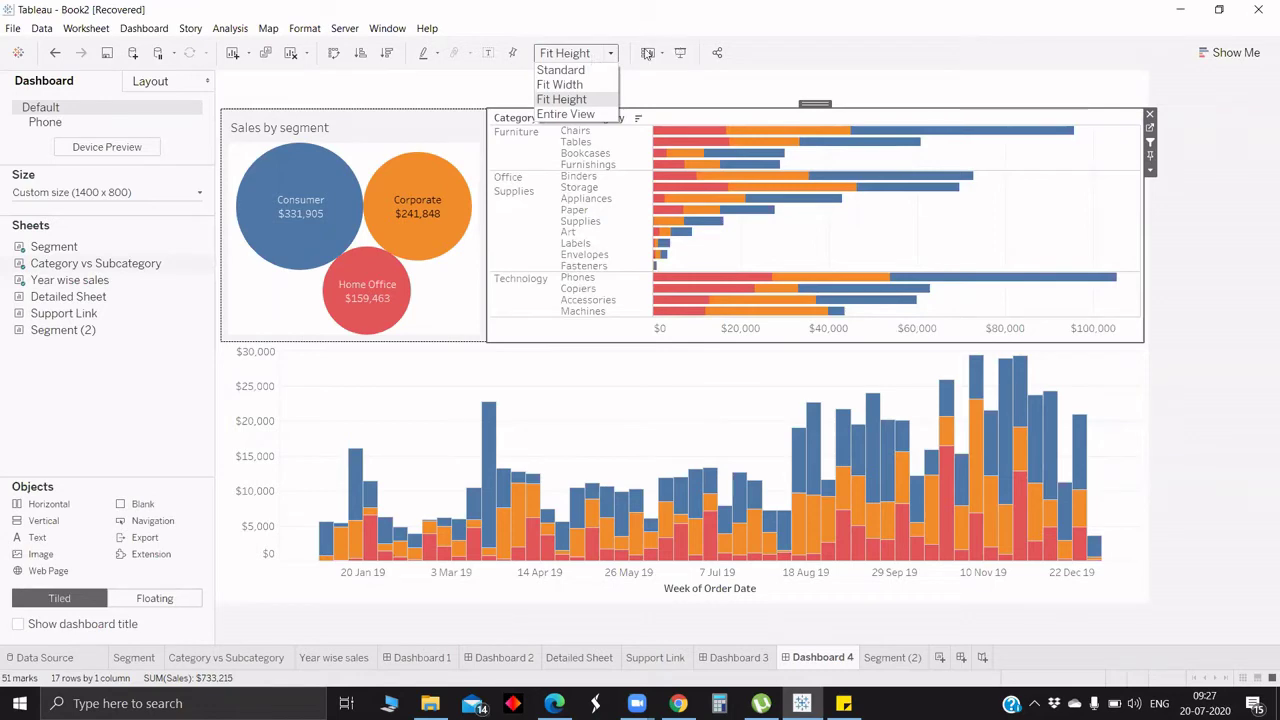
click(679, 55)
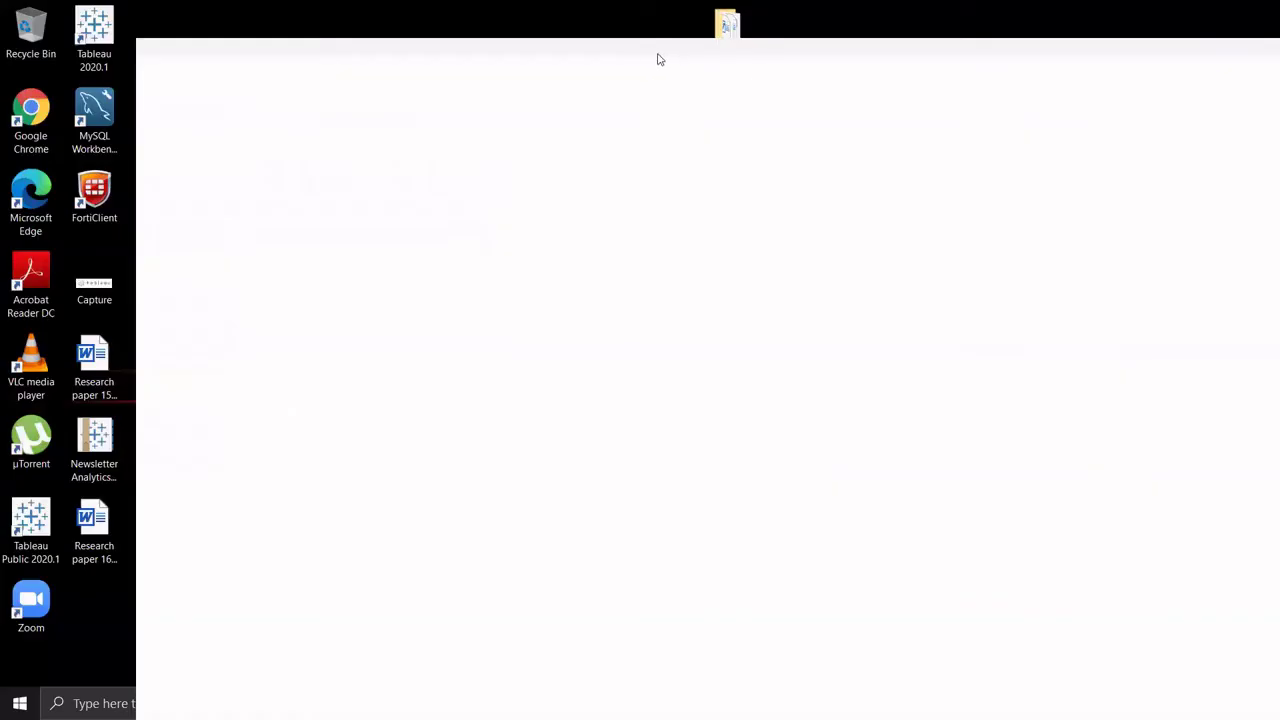
Step: Show the title of the category and sub-category chart, and open the dashboard in presentation mode again
click(657, 56)
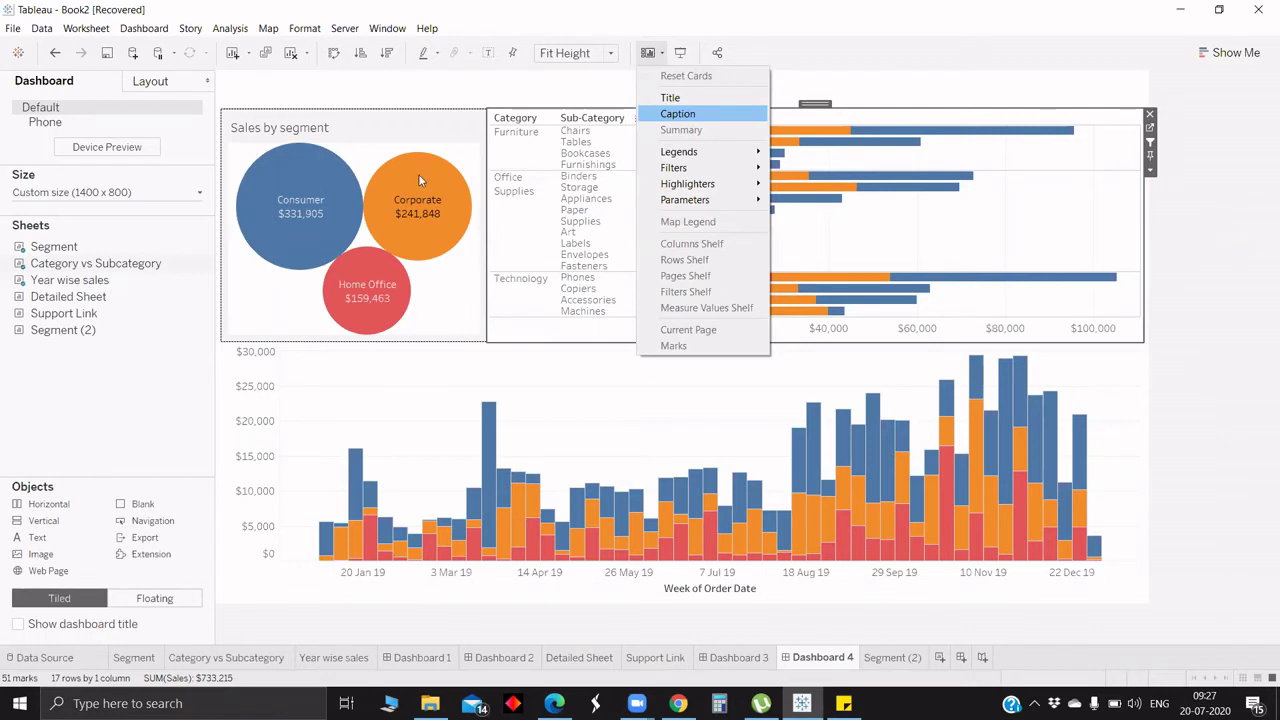
click(690, 98)
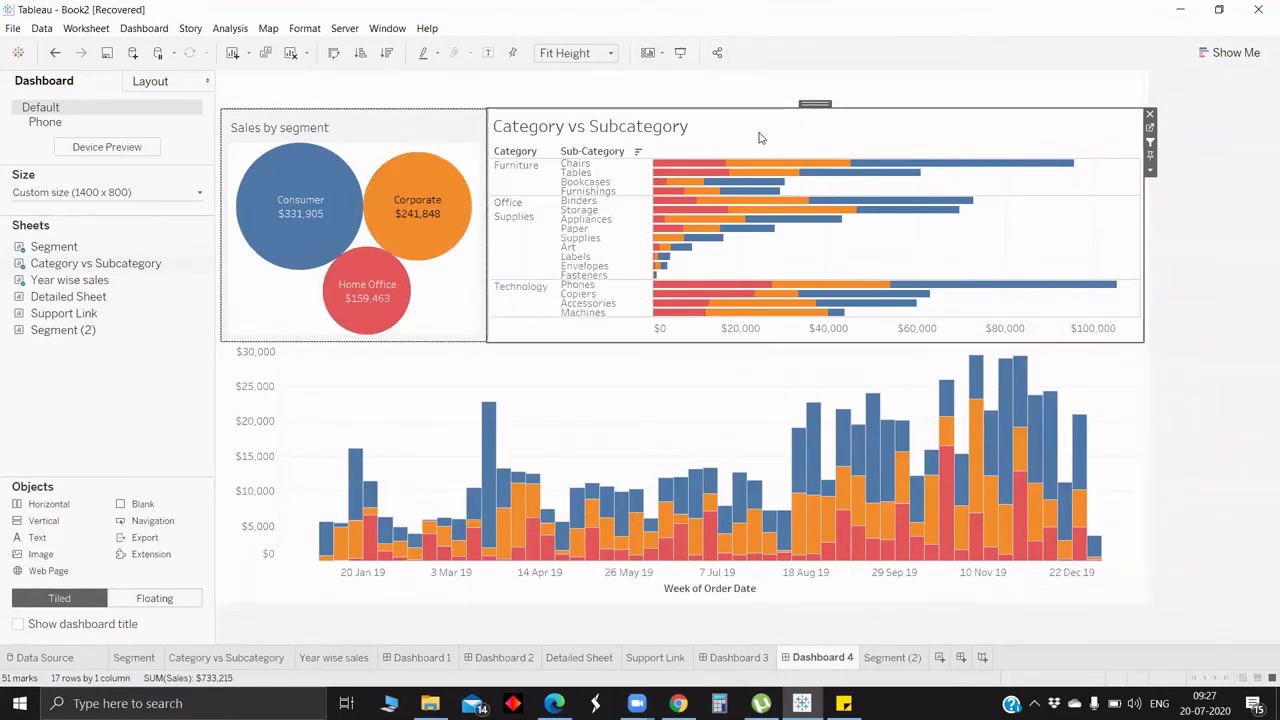
click(675, 53)
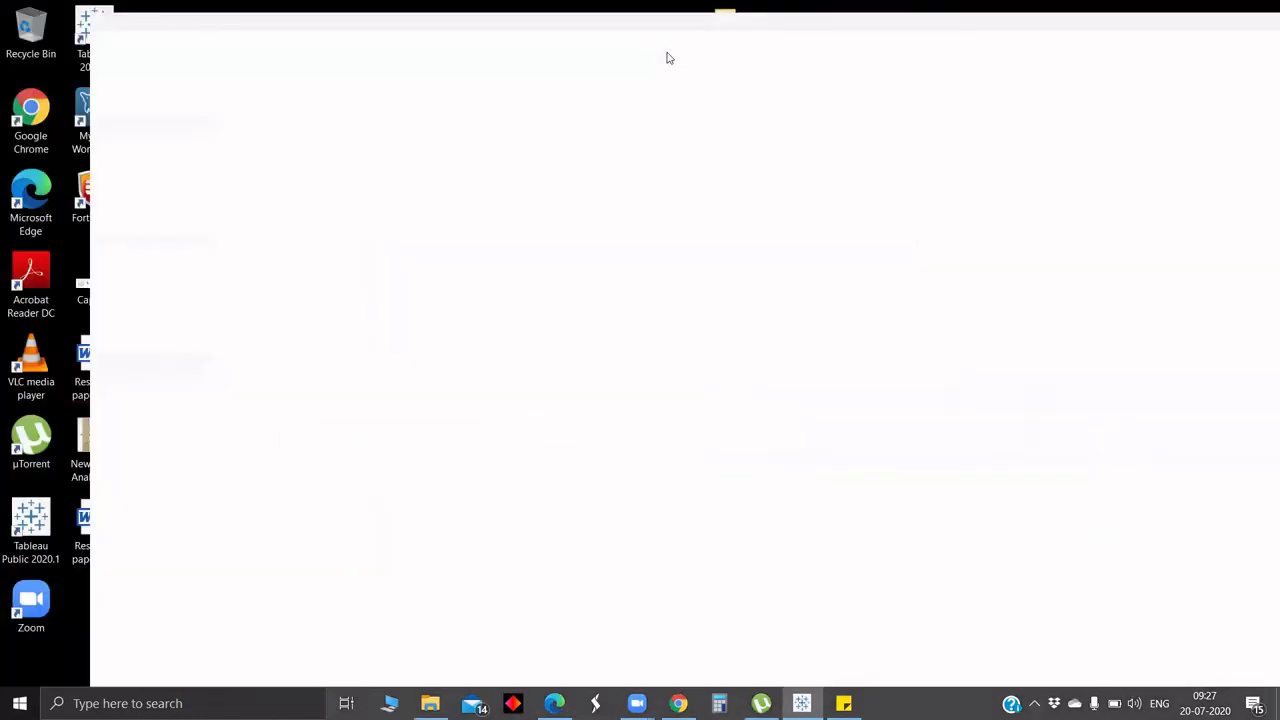
Step: Exit presentation mode, and toggle the title of the category and sub-category chart on and off again
key(Escape)
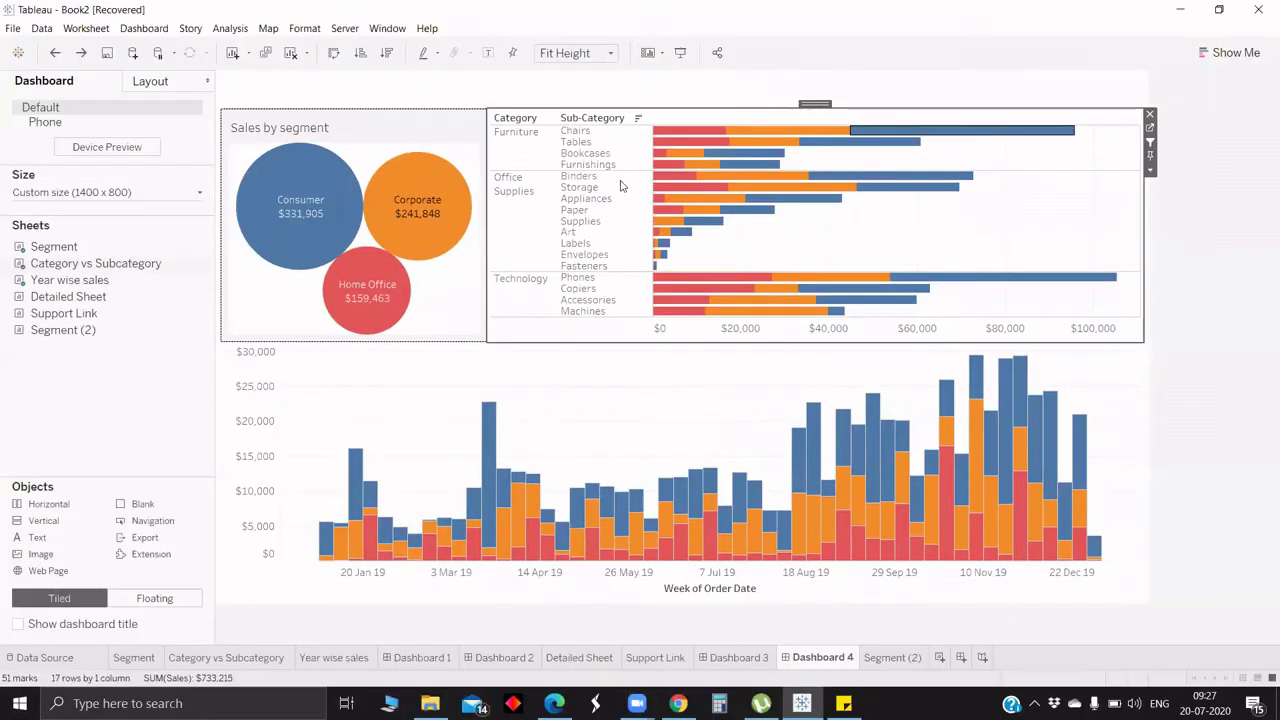
click(661, 54)
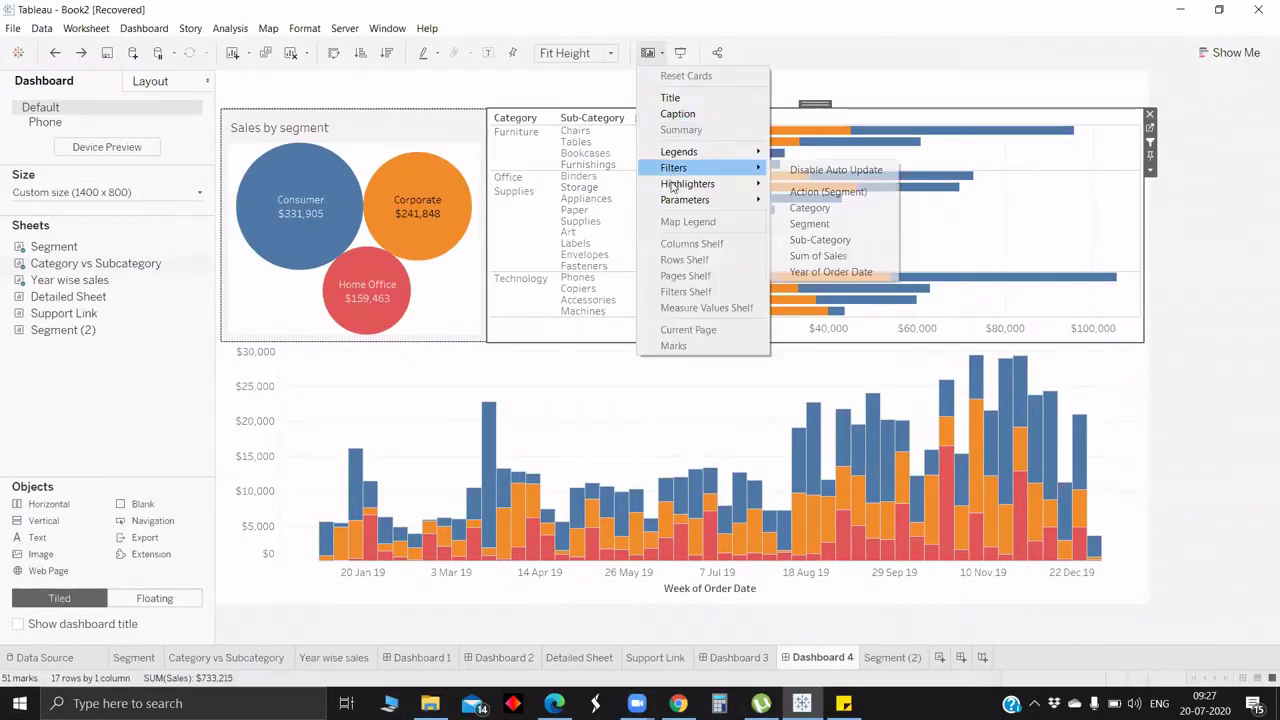
click(577, 128)
key(ctrl+z)
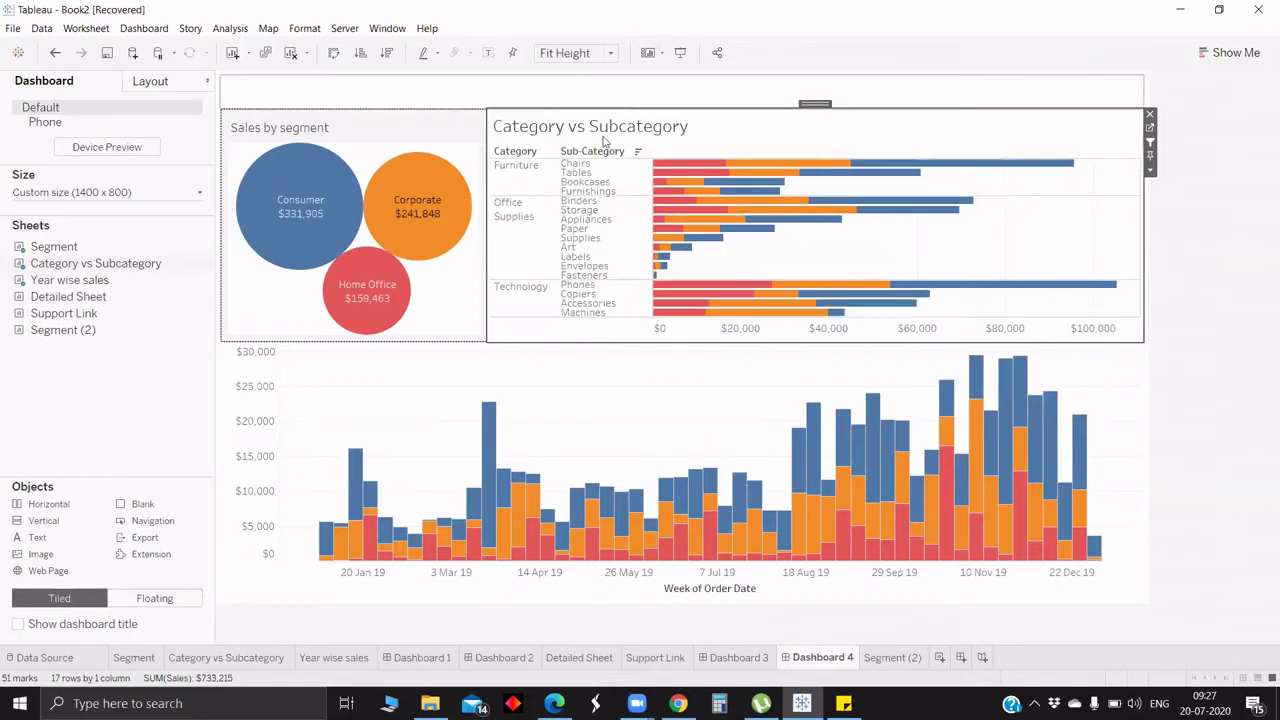
click(1153, 175)
click(643, 54)
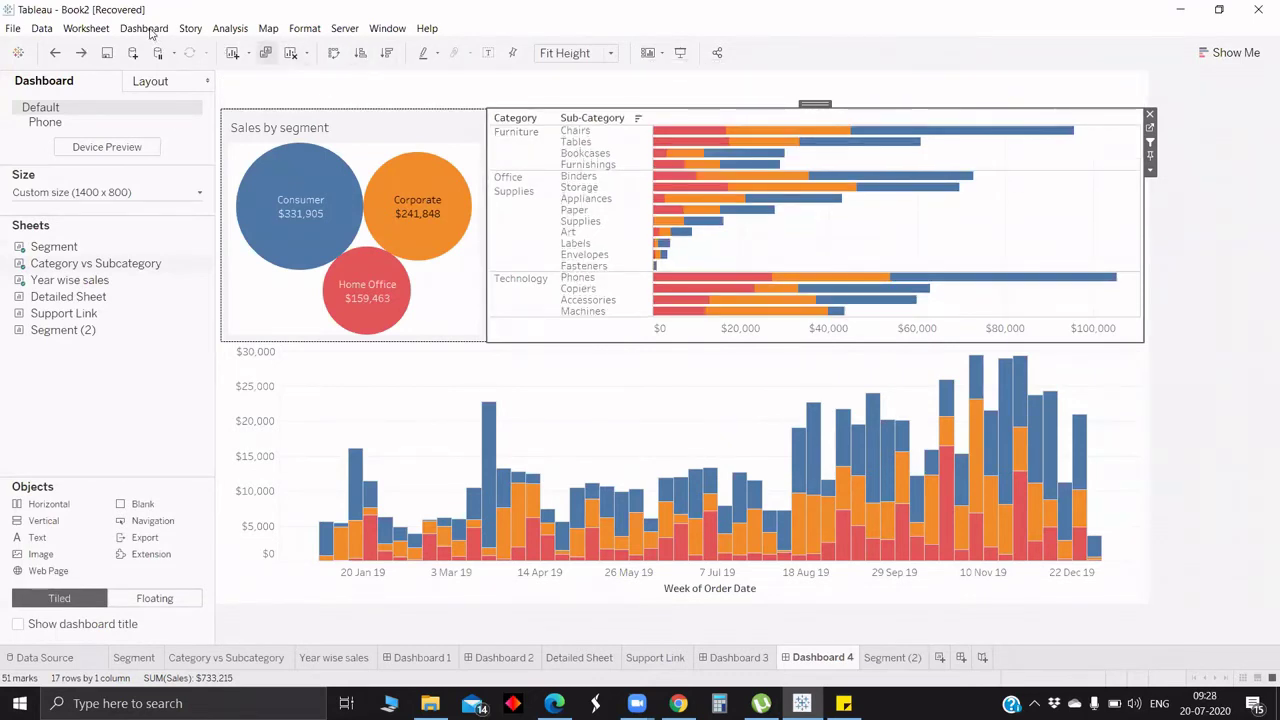
click(146, 29)
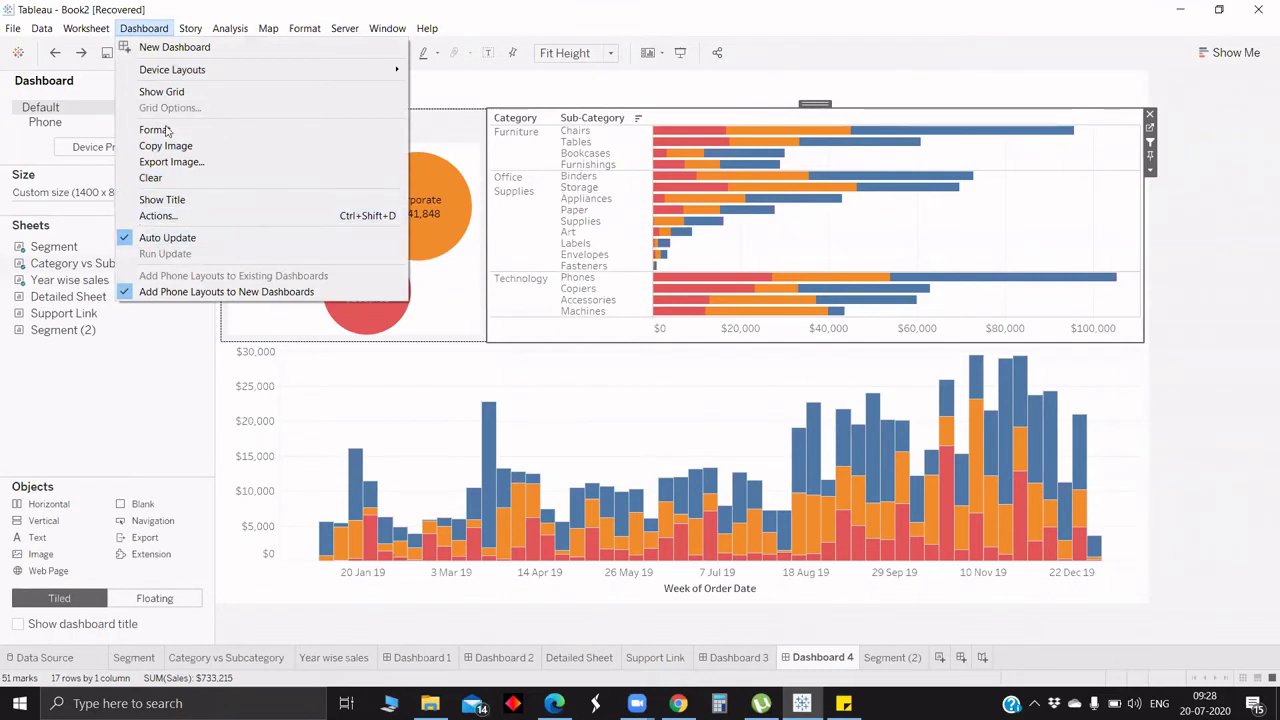
click(162, 28)
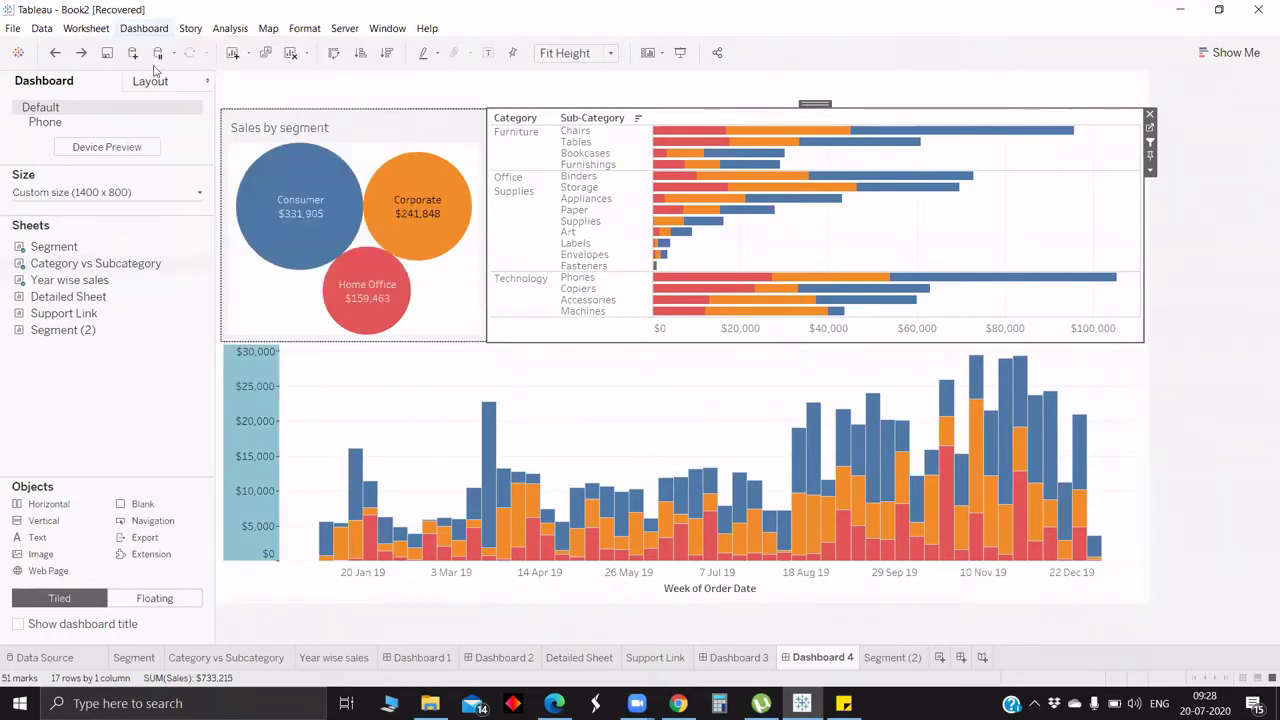
click(150, 29)
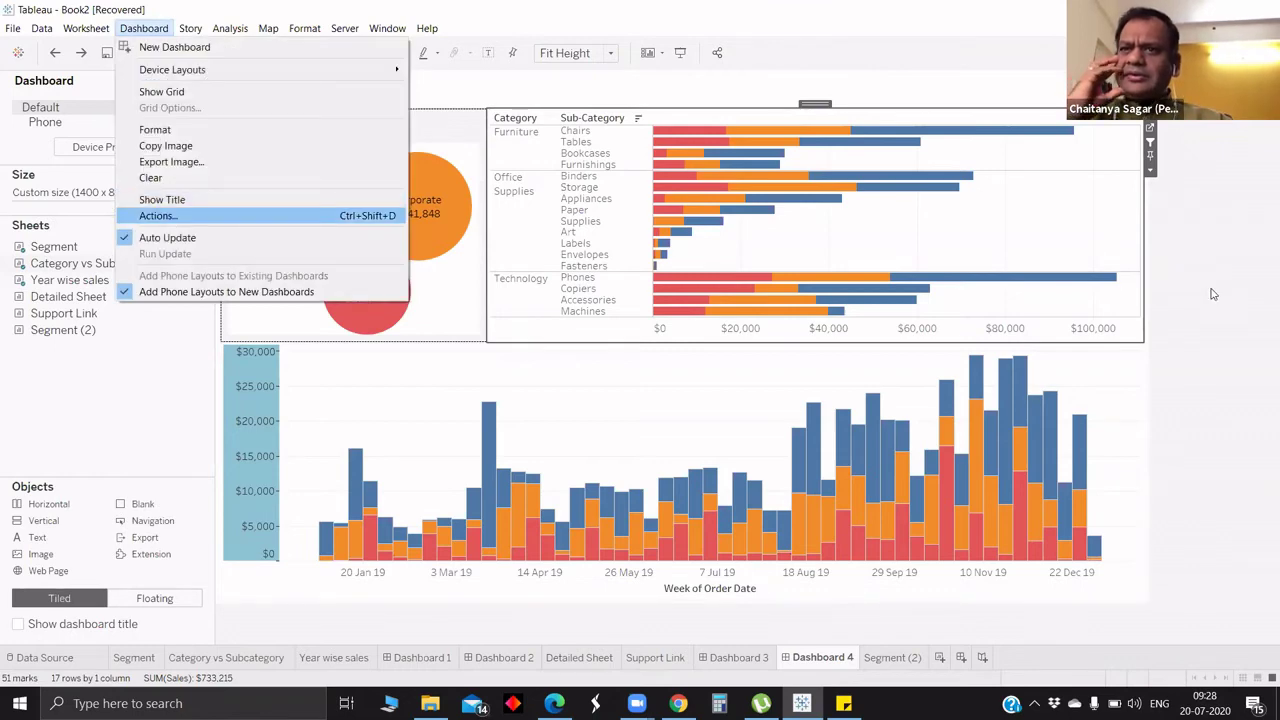
click(622, 48)
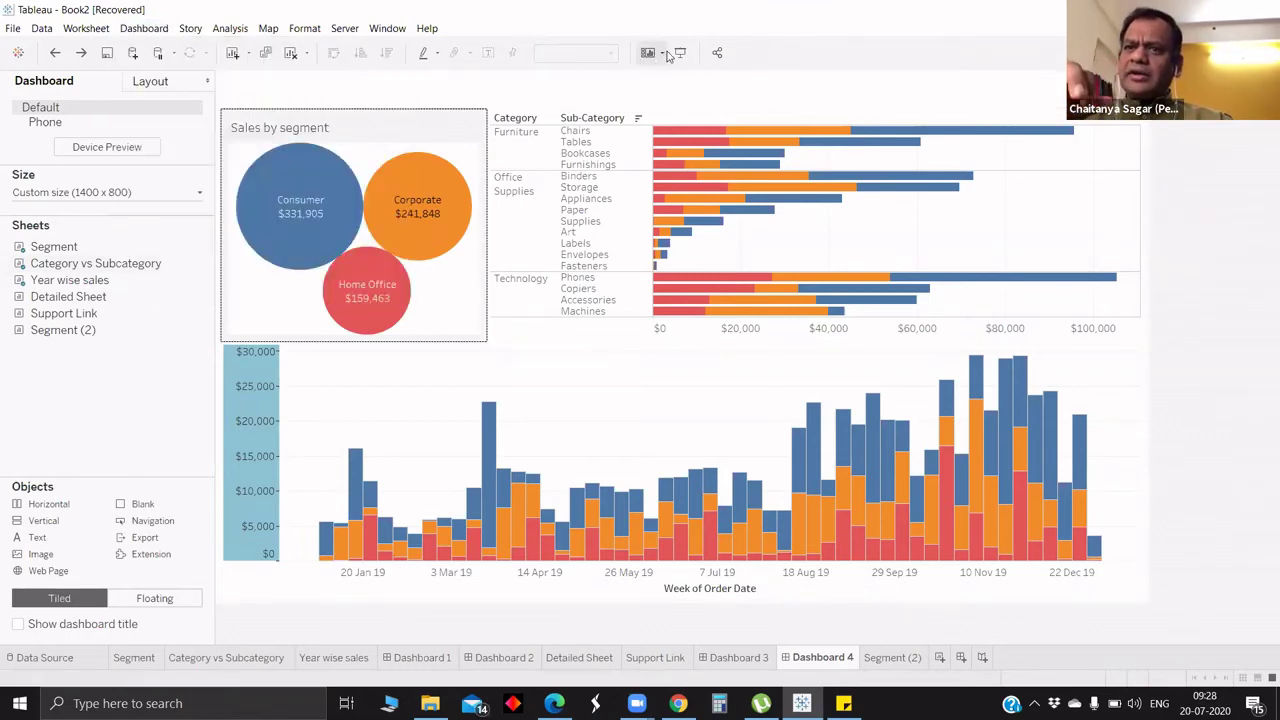
click(663, 54)
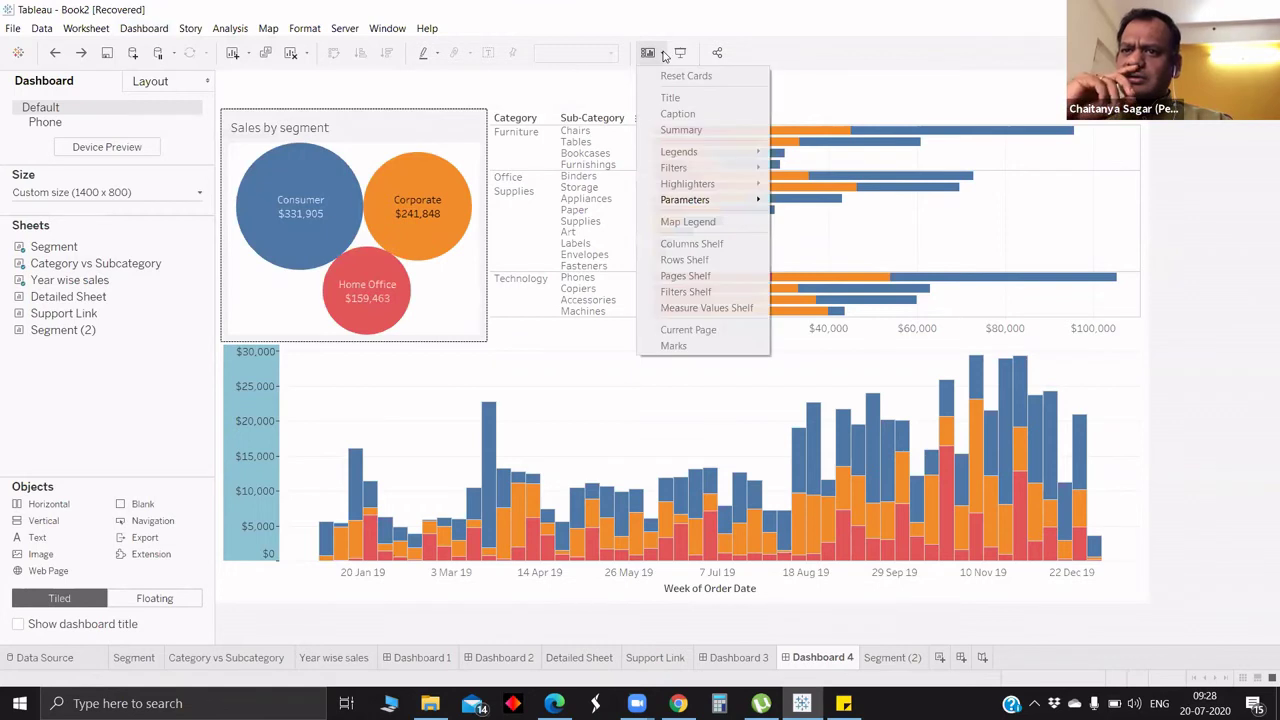
click(814, 122)
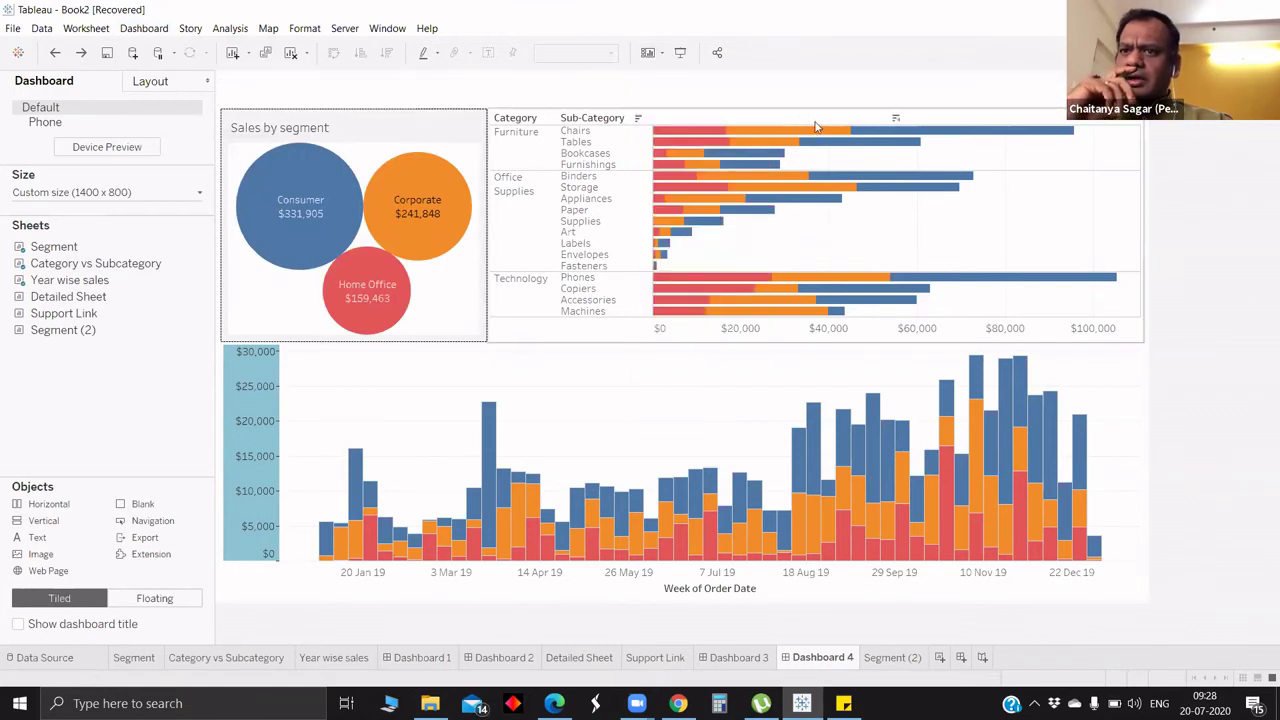
Step: Try showing the title of the category and sub-category chart, check the chart's options, and hide the title
click(816, 126)
click(661, 54)
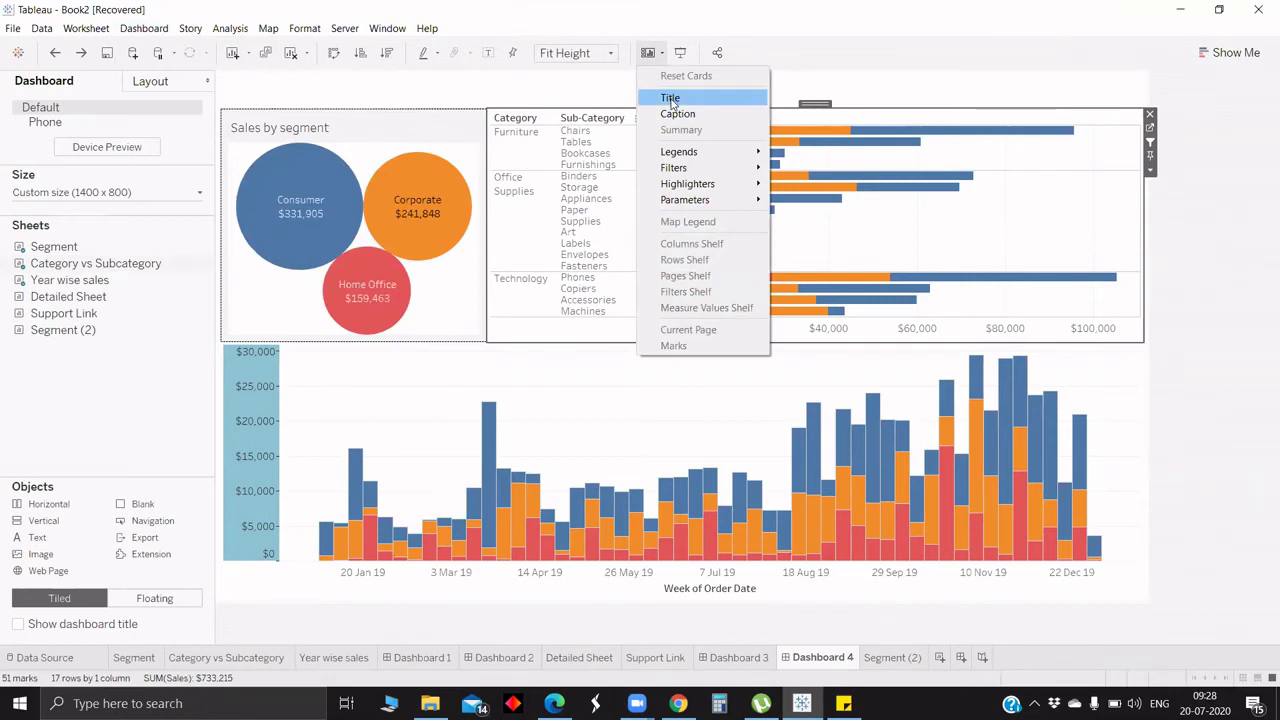
click(670, 99)
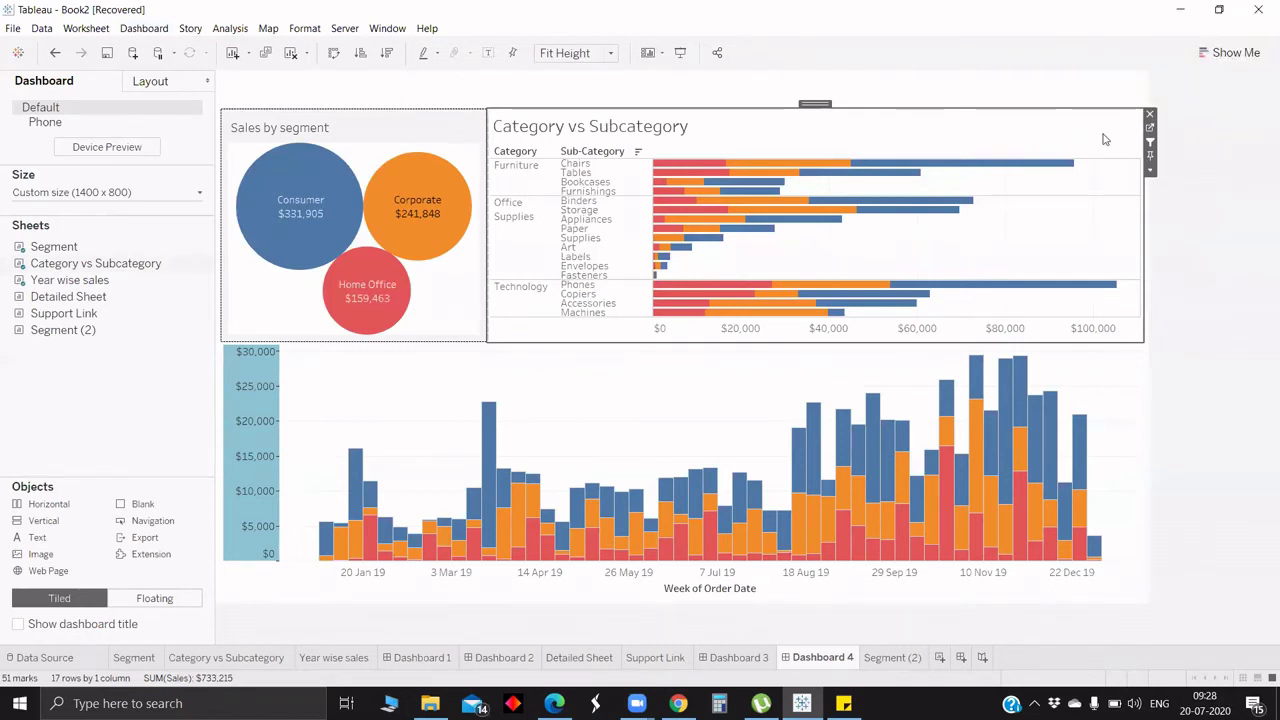
click(1150, 170)
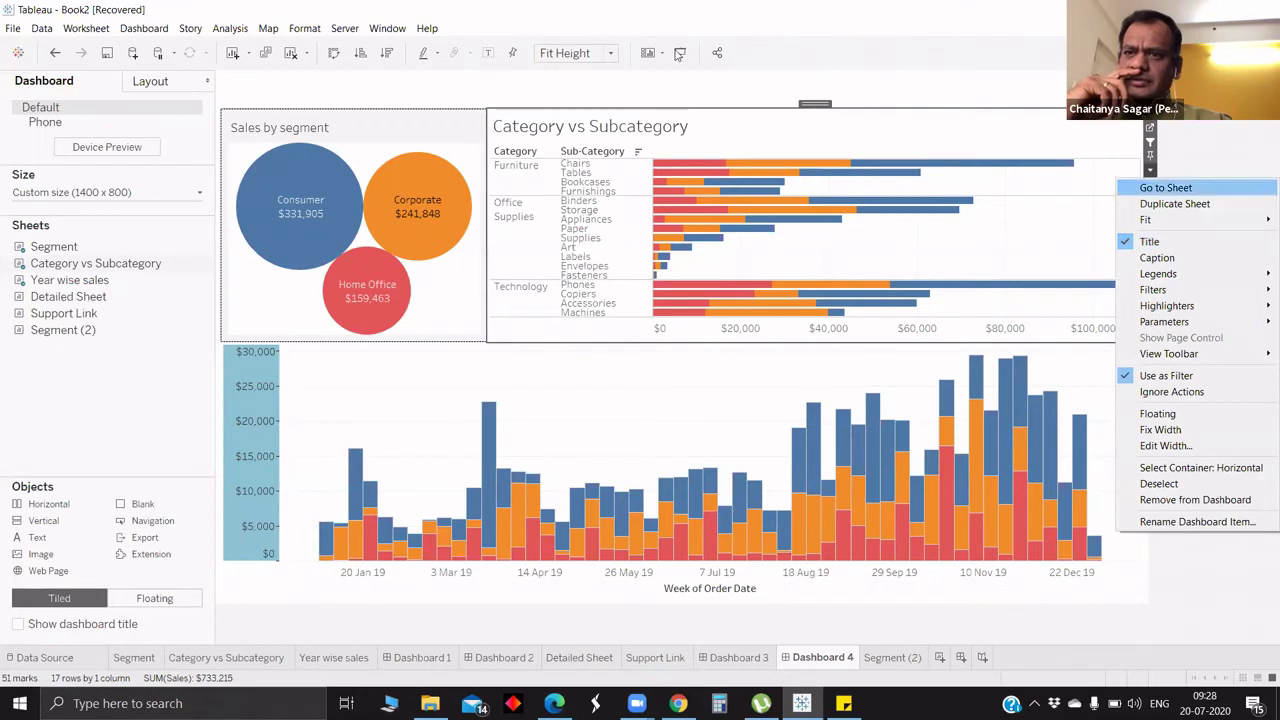
click(1222, 152)
click(590, 100)
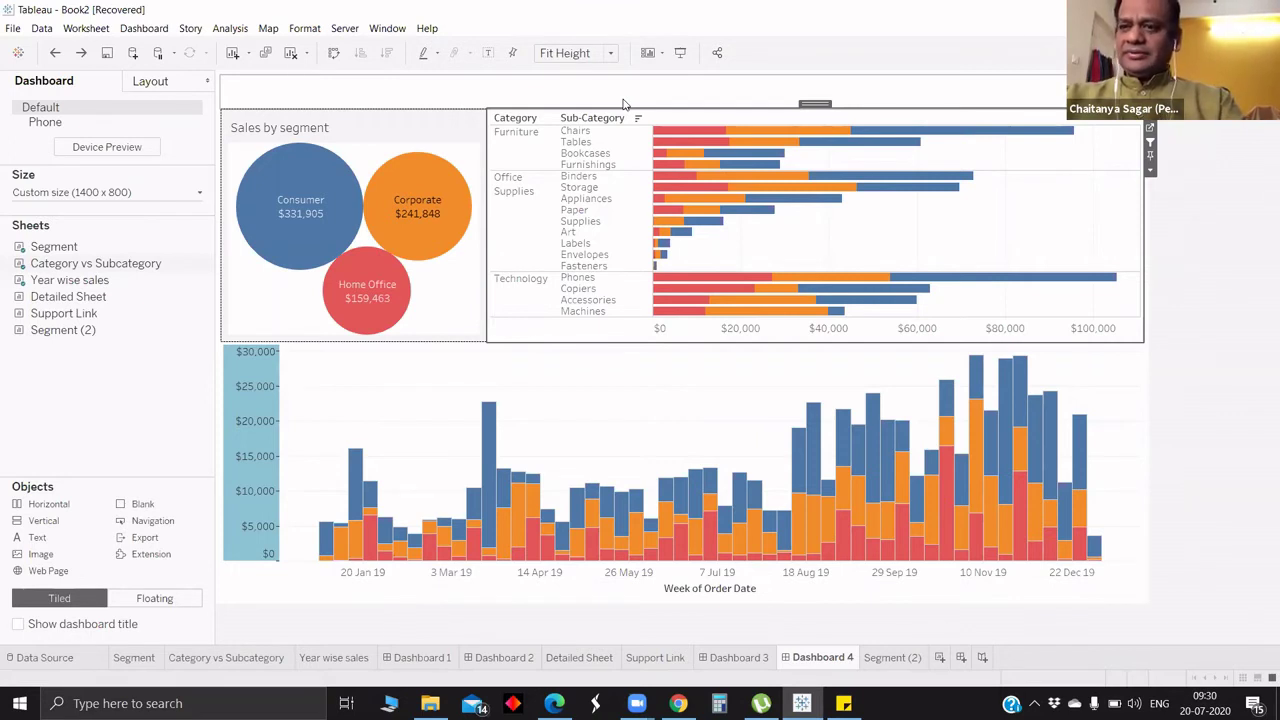
Step: Show the Year of Order Date filter for the weekly sales chart on the dashboard
click(1122, 390)
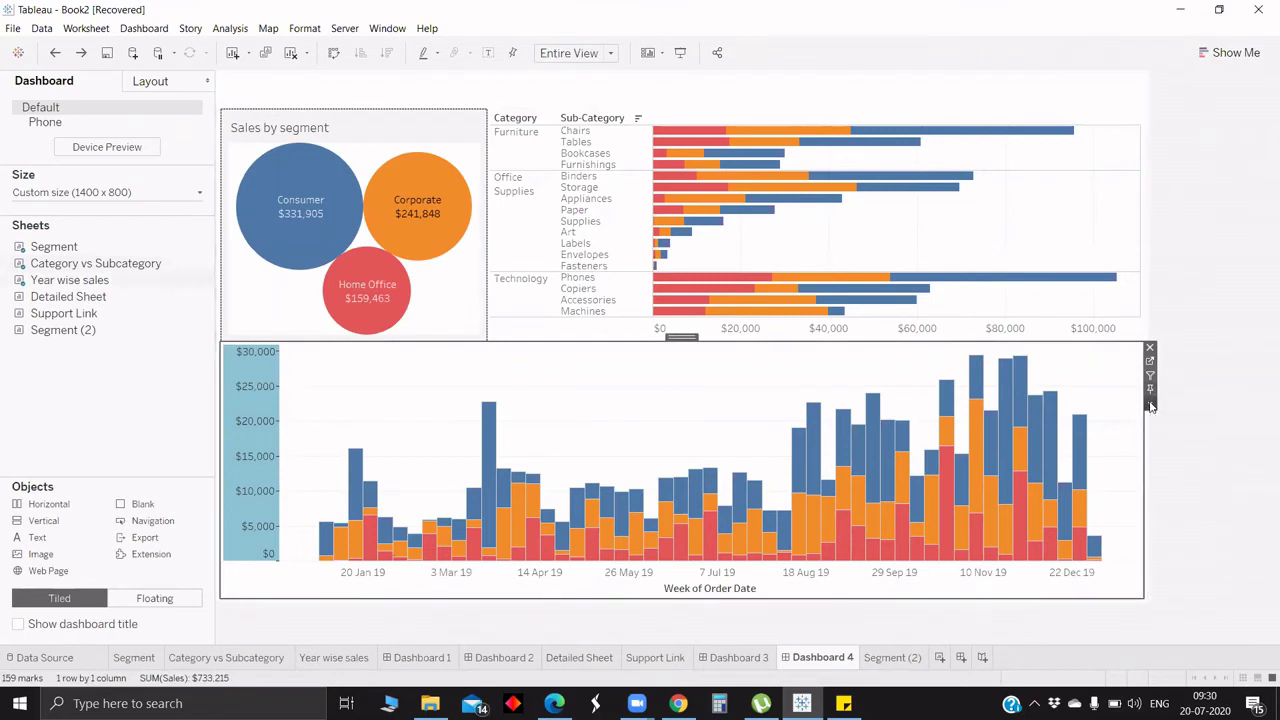
click(1150, 404)
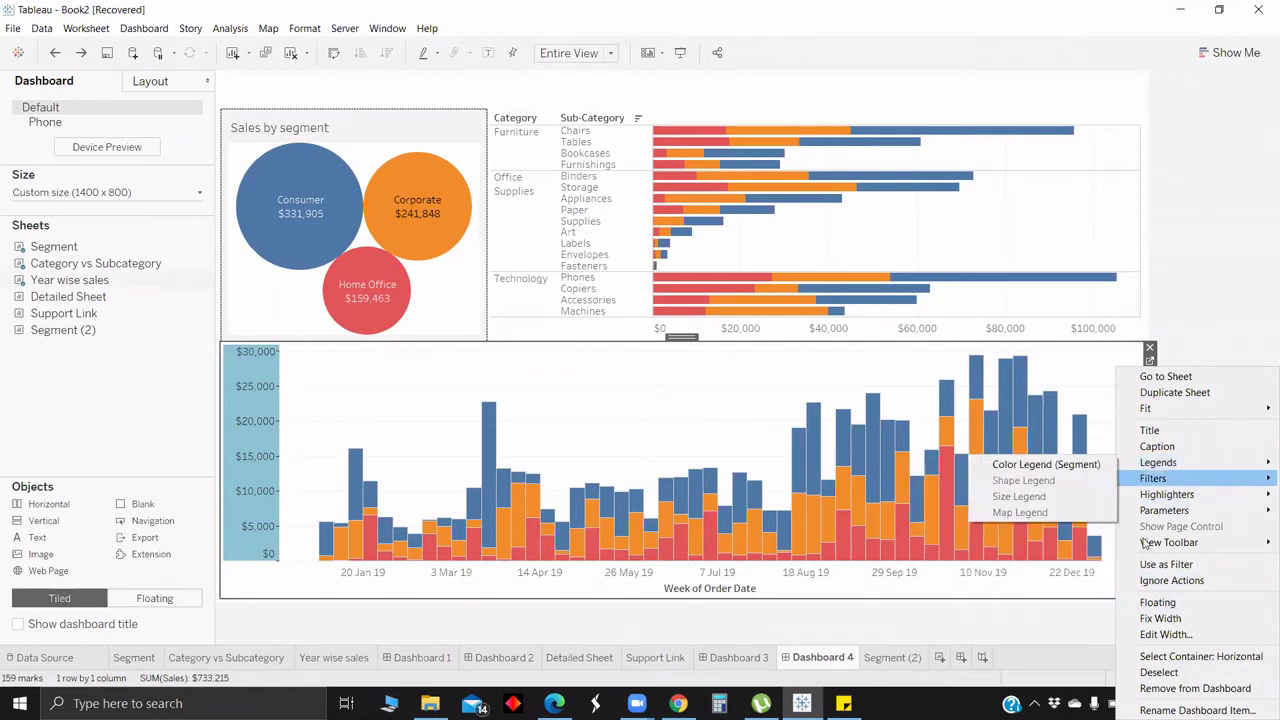
mouse_move(1133, 466)
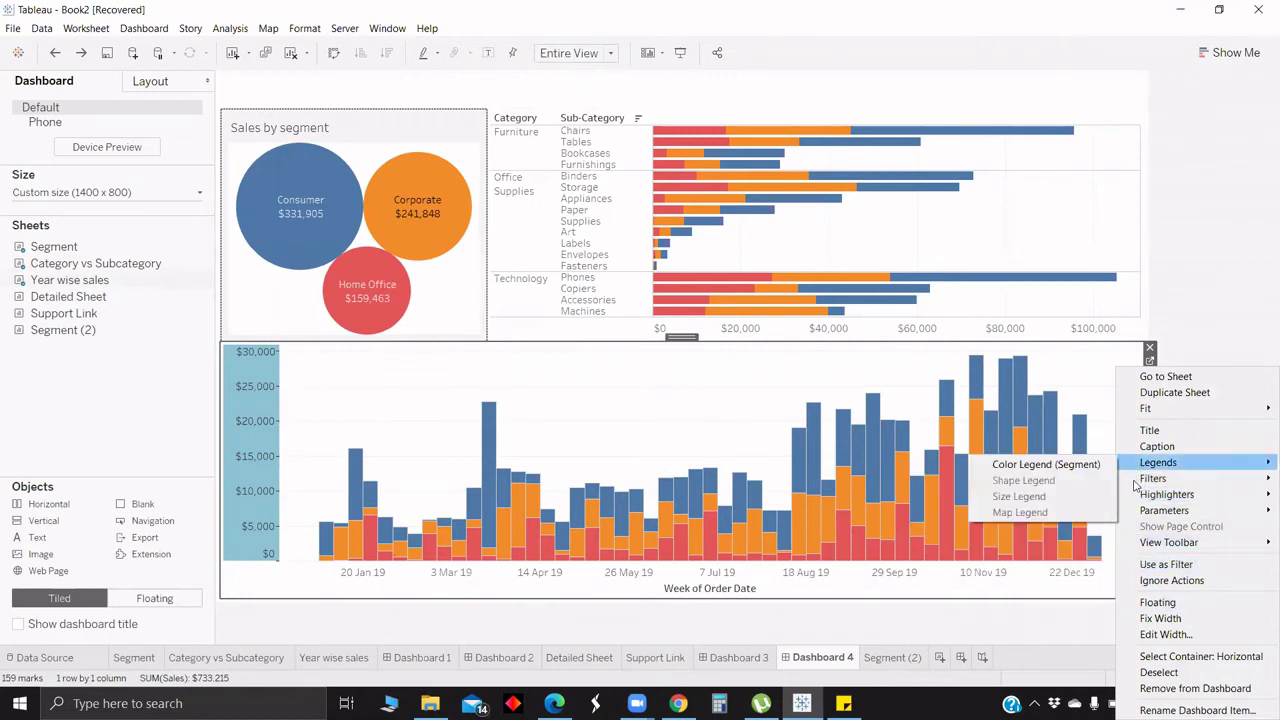
click(973, 583)
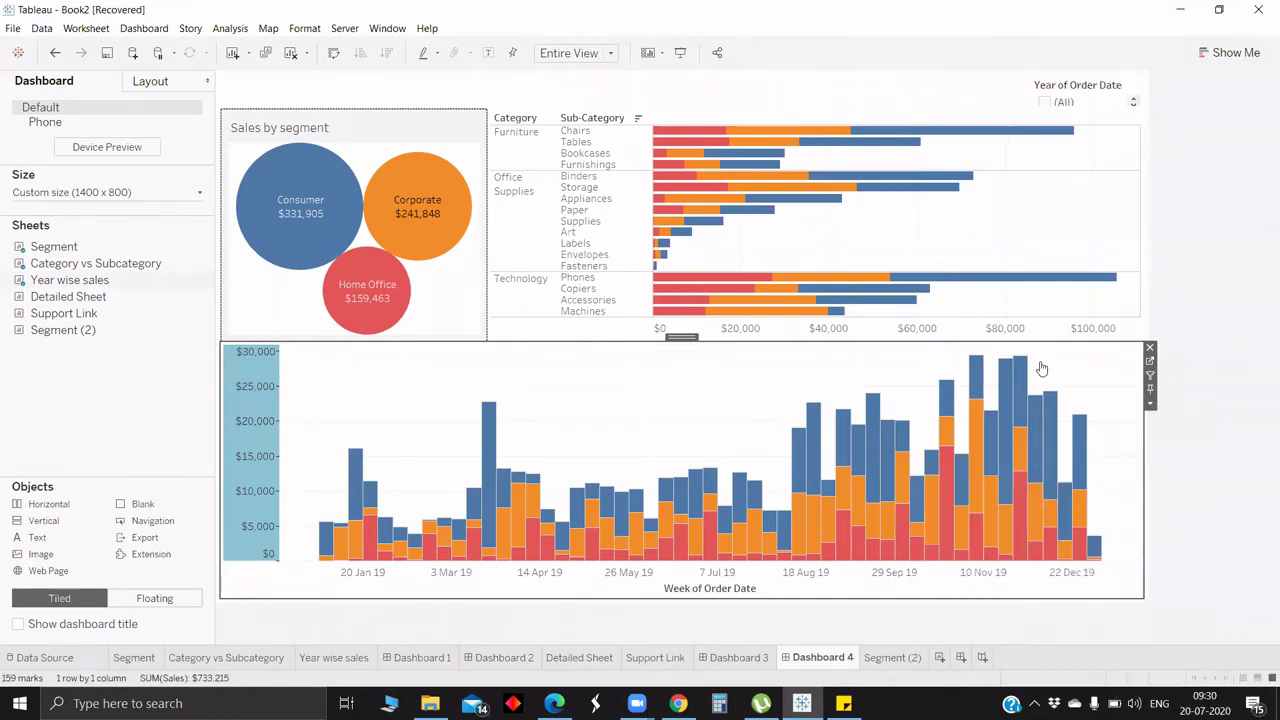
click(1068, 88)
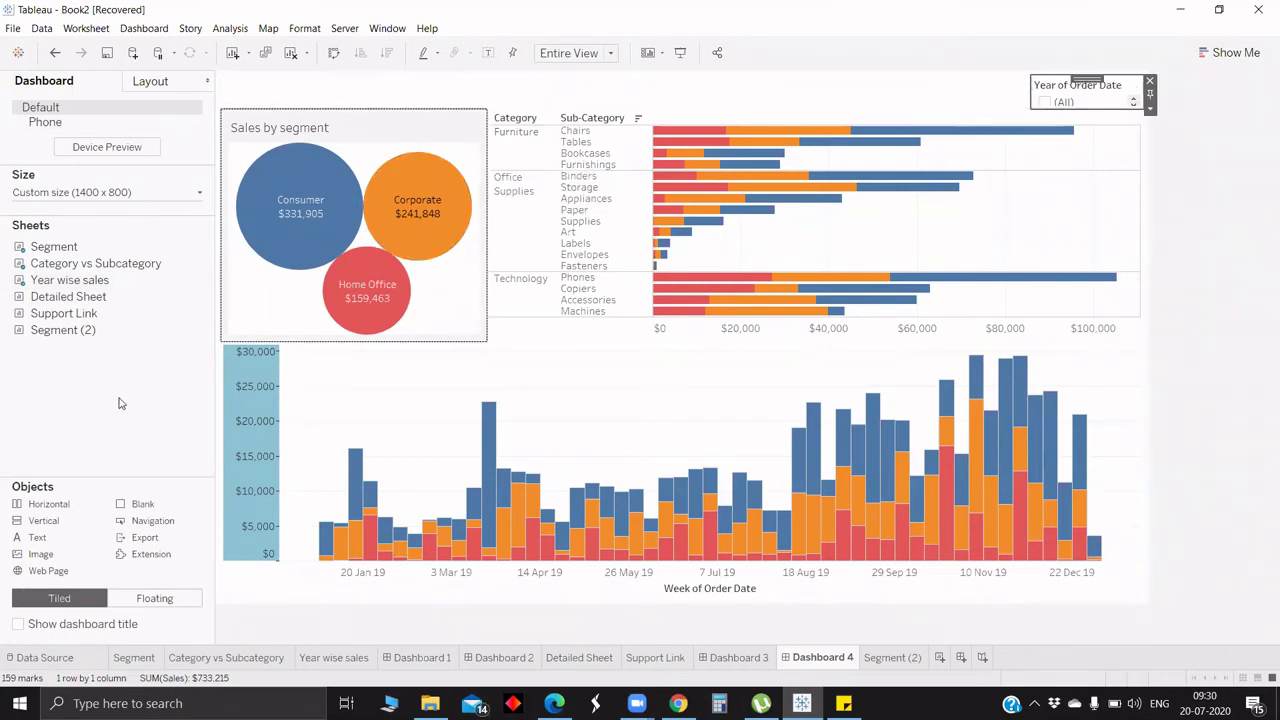
Step: Add a horizontal container to the left of the Sales by segment chart and move the Year of Order Date filter into it
drag(30, 506, 300, 235)
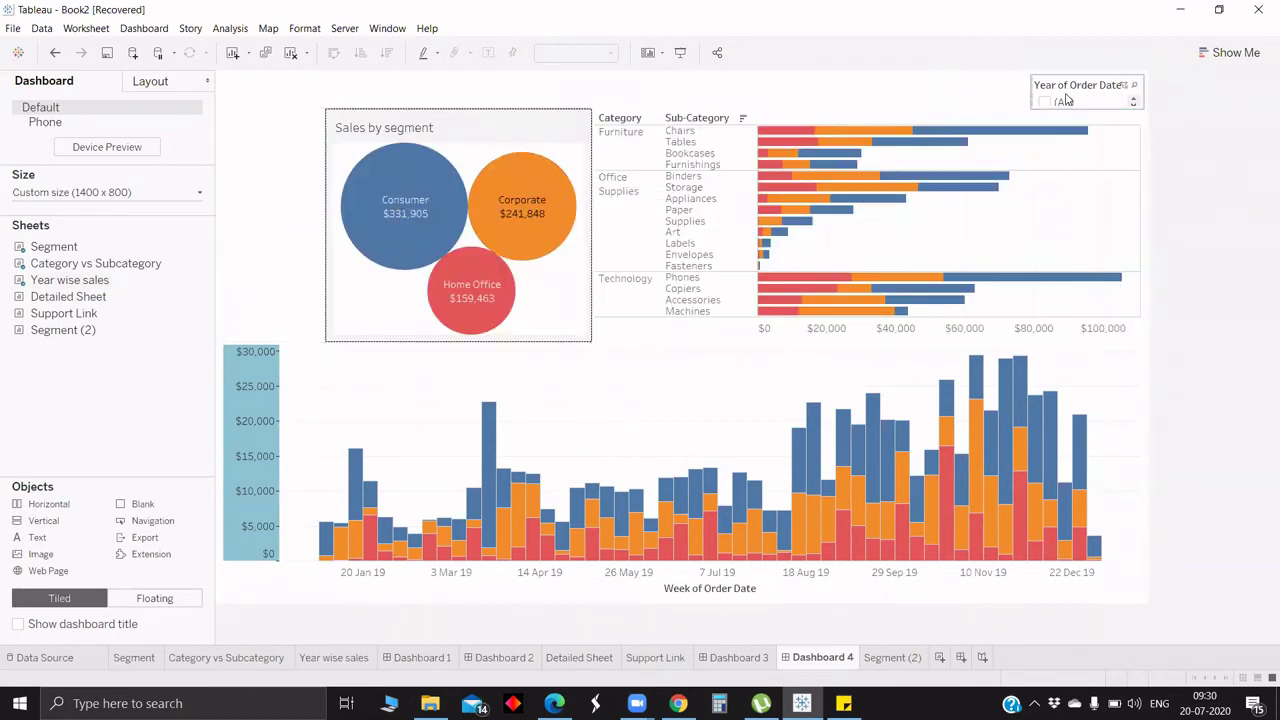
click(1098, 80)
drag(1098, 78, 273, 148)
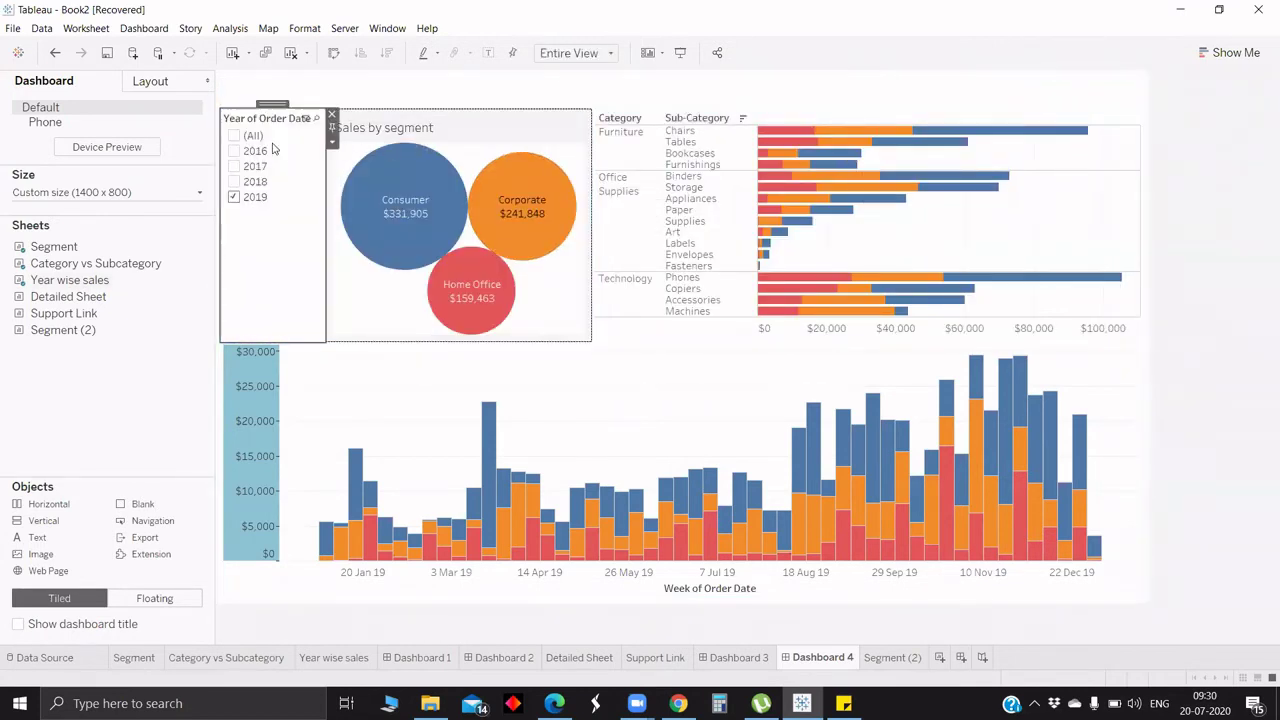
Step: Set the Year of Order Date filter to Multiple Values (dropdown), and place an empty object to the left of the weekly sales chart
click(332, 144)
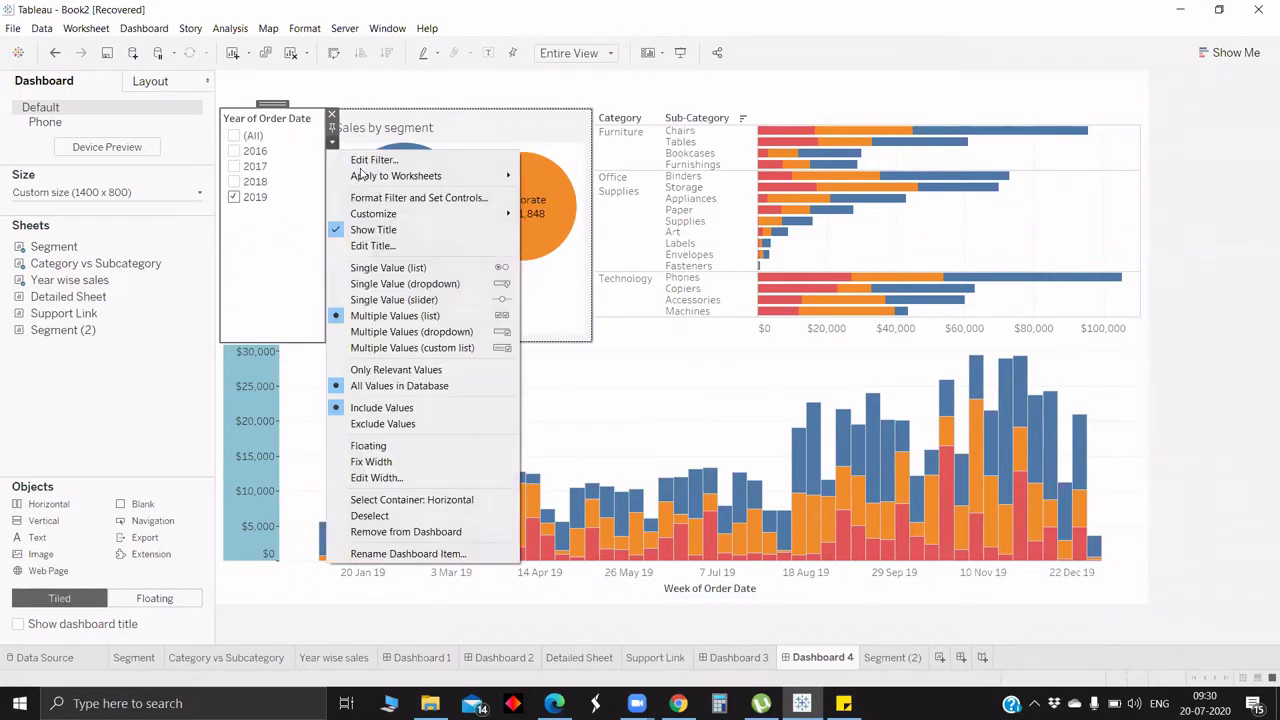
mouse_move(366, 176)
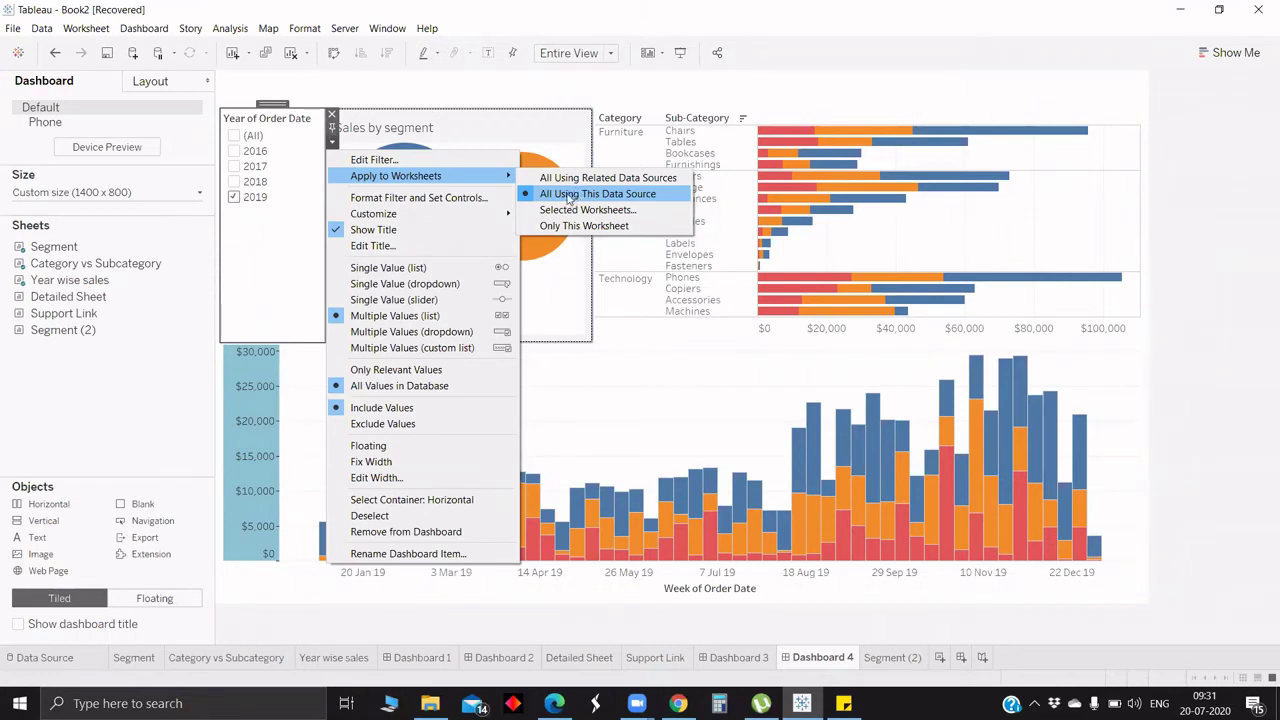
mouse_move(486, 215)
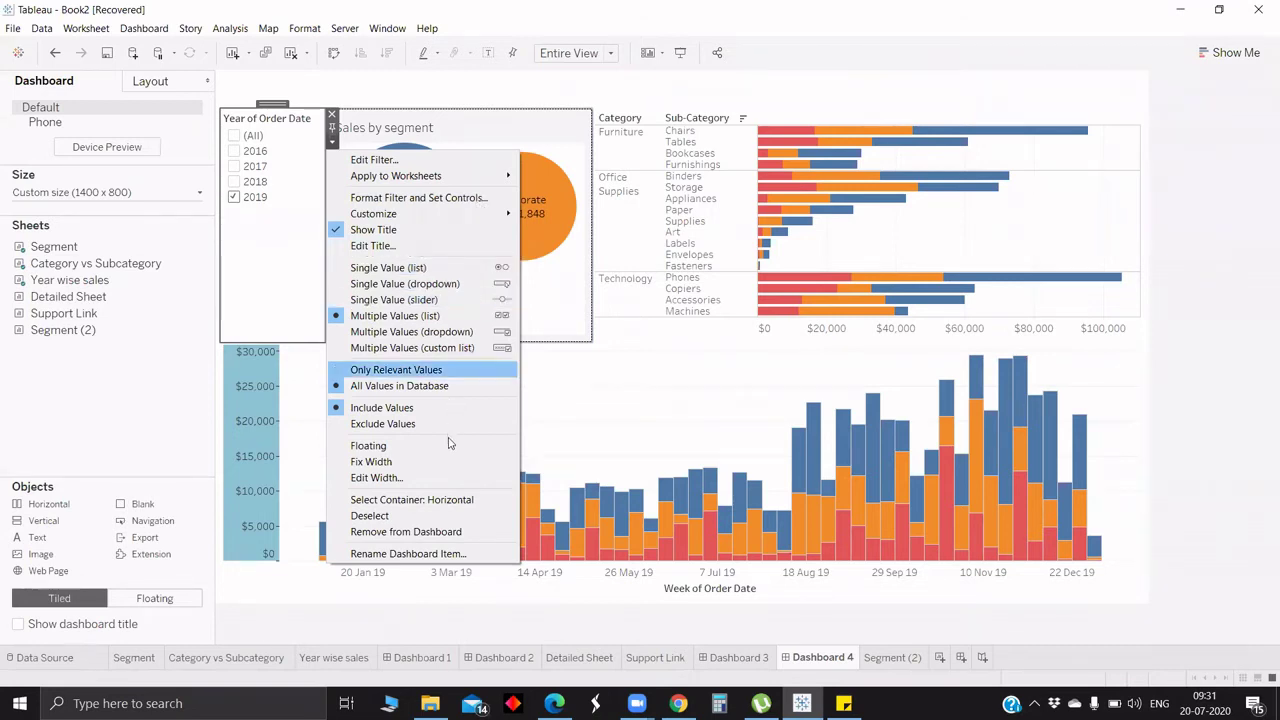
click(470, 332)
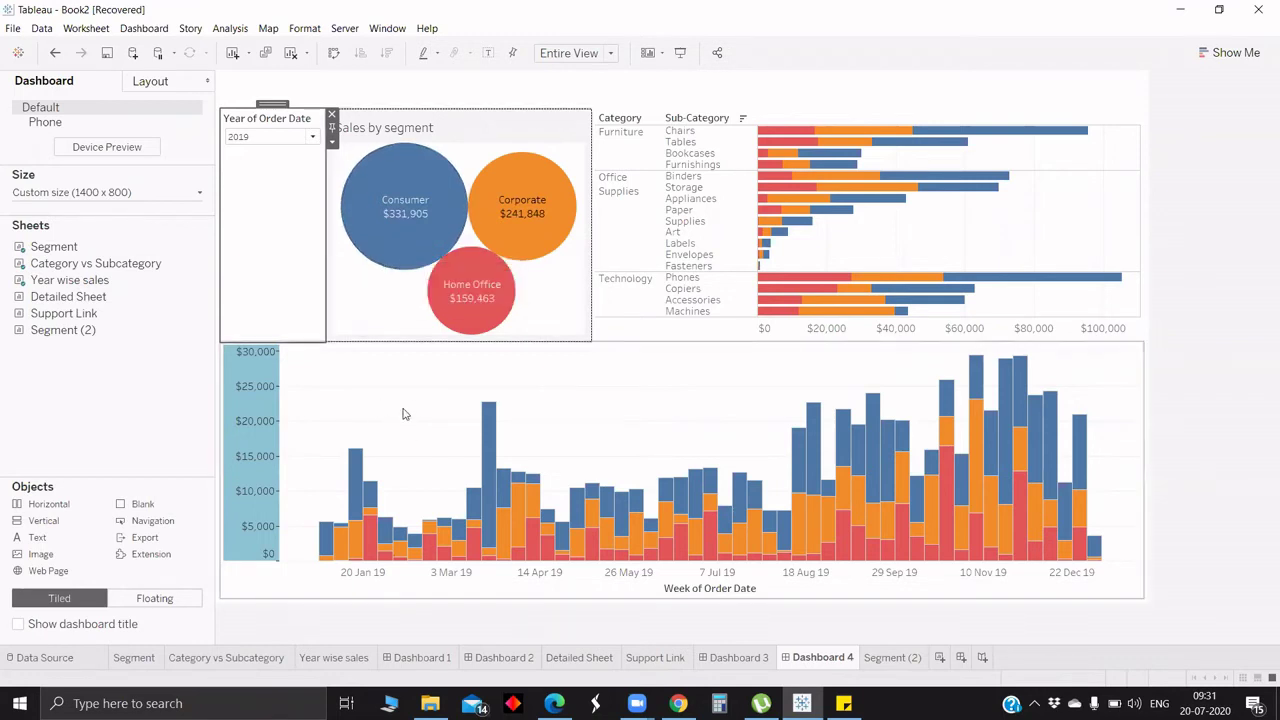
drag(213, 487, 323, 443)
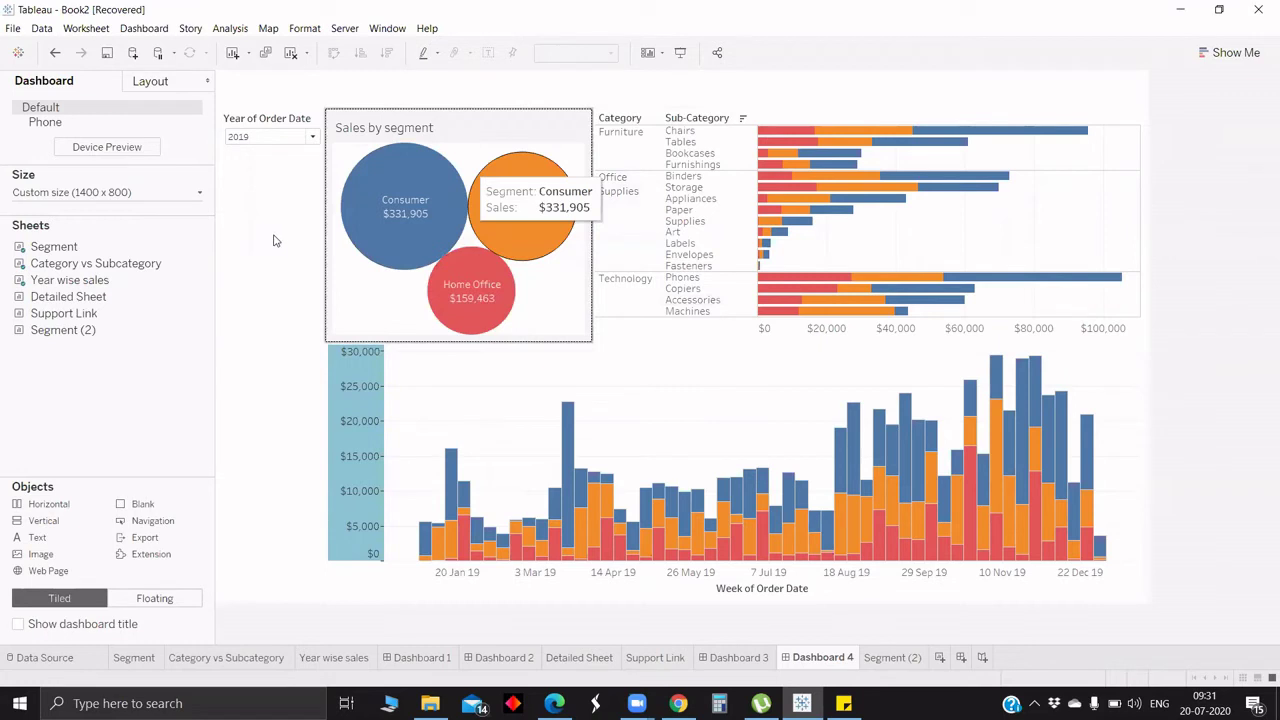
click(154, 30)
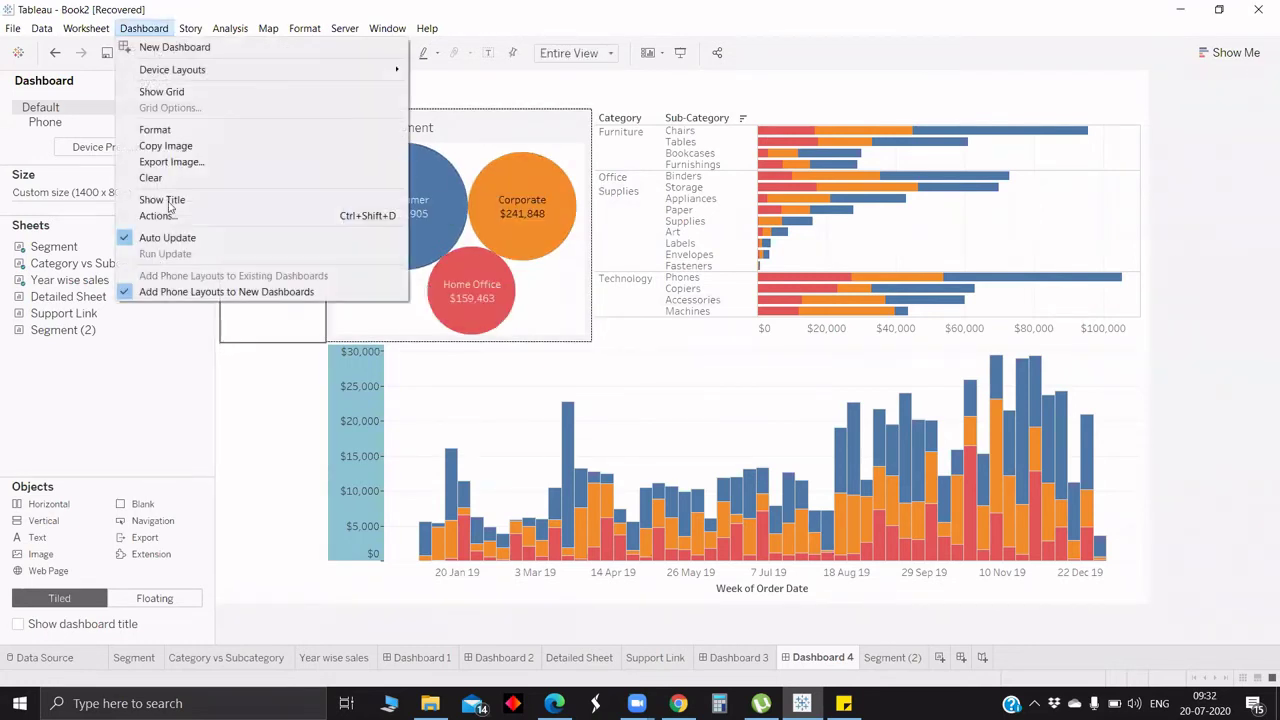
click(266, 215)
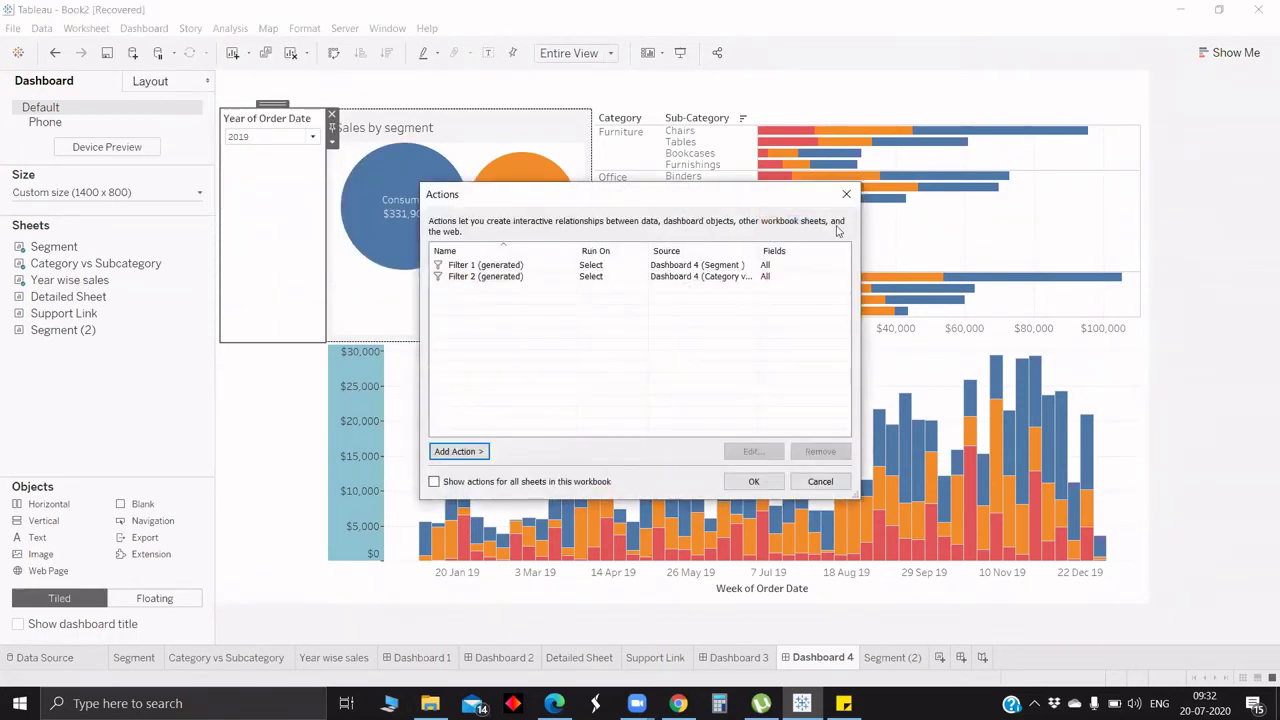
click(846, 193)
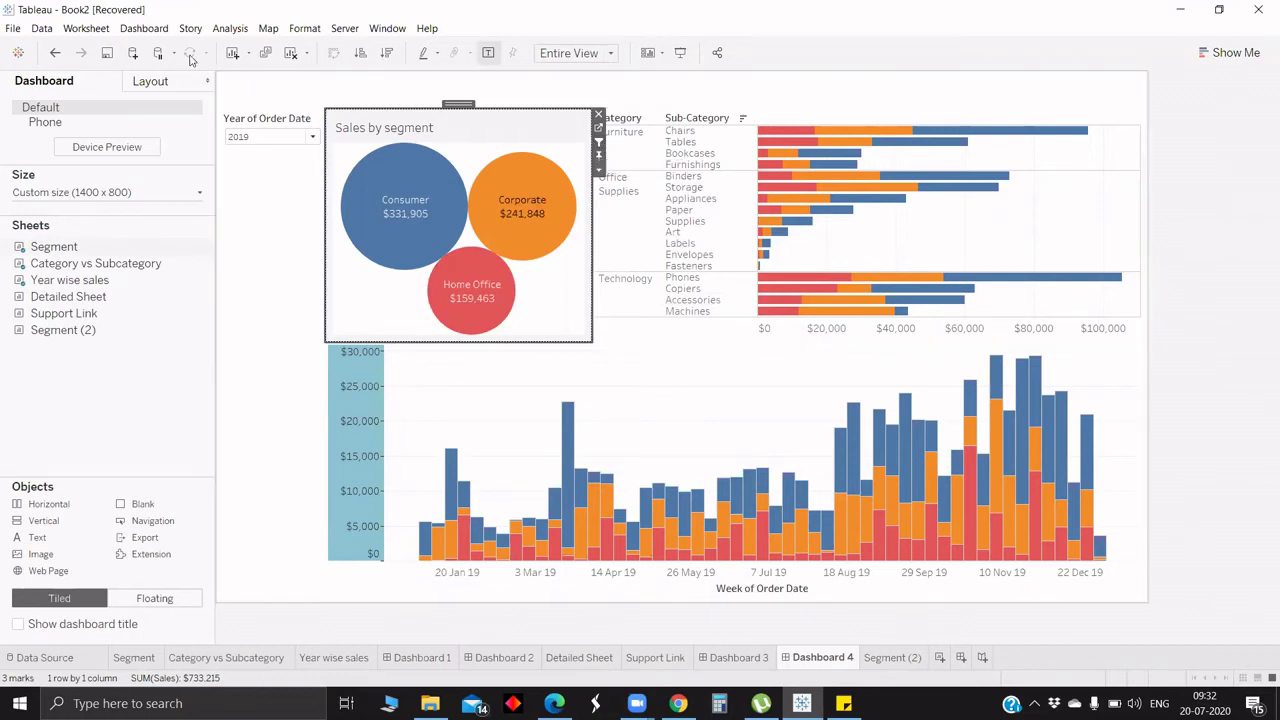
Step: Remove both generated filter actions from the dashboard's actions
click(144, 30)
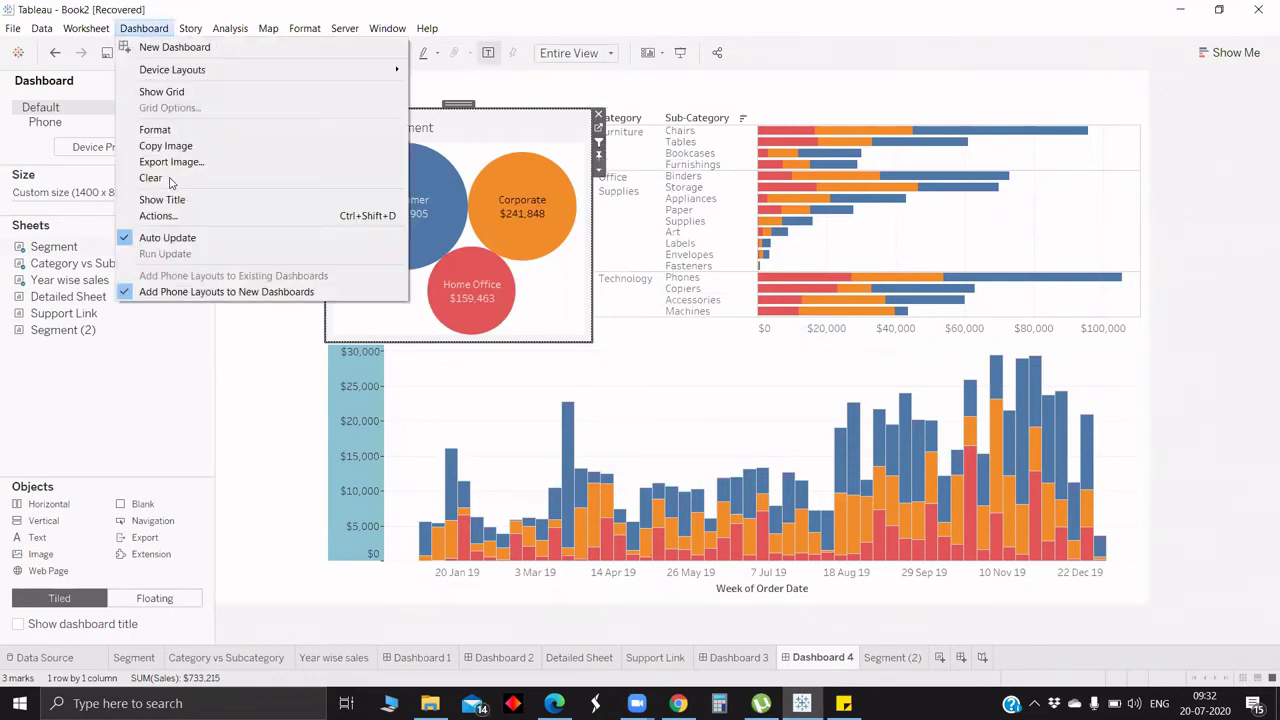
click(170, 216)
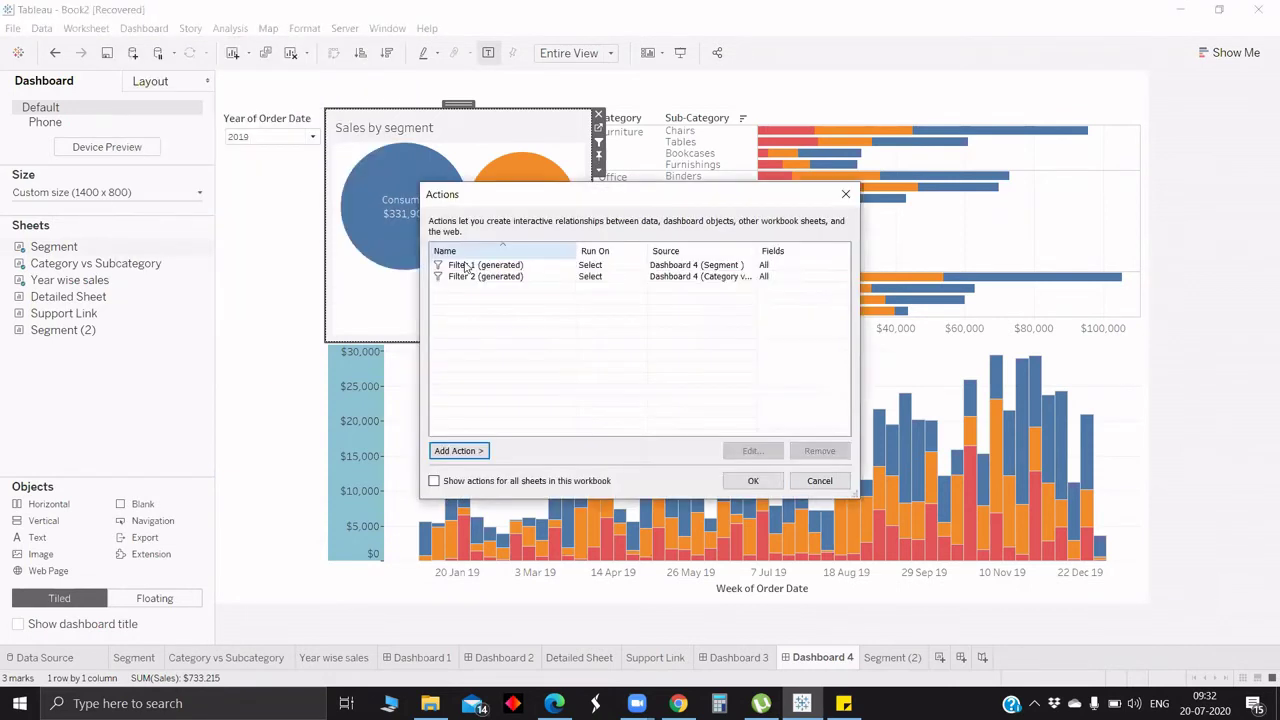
click(466, 265)
key(shift+Down)
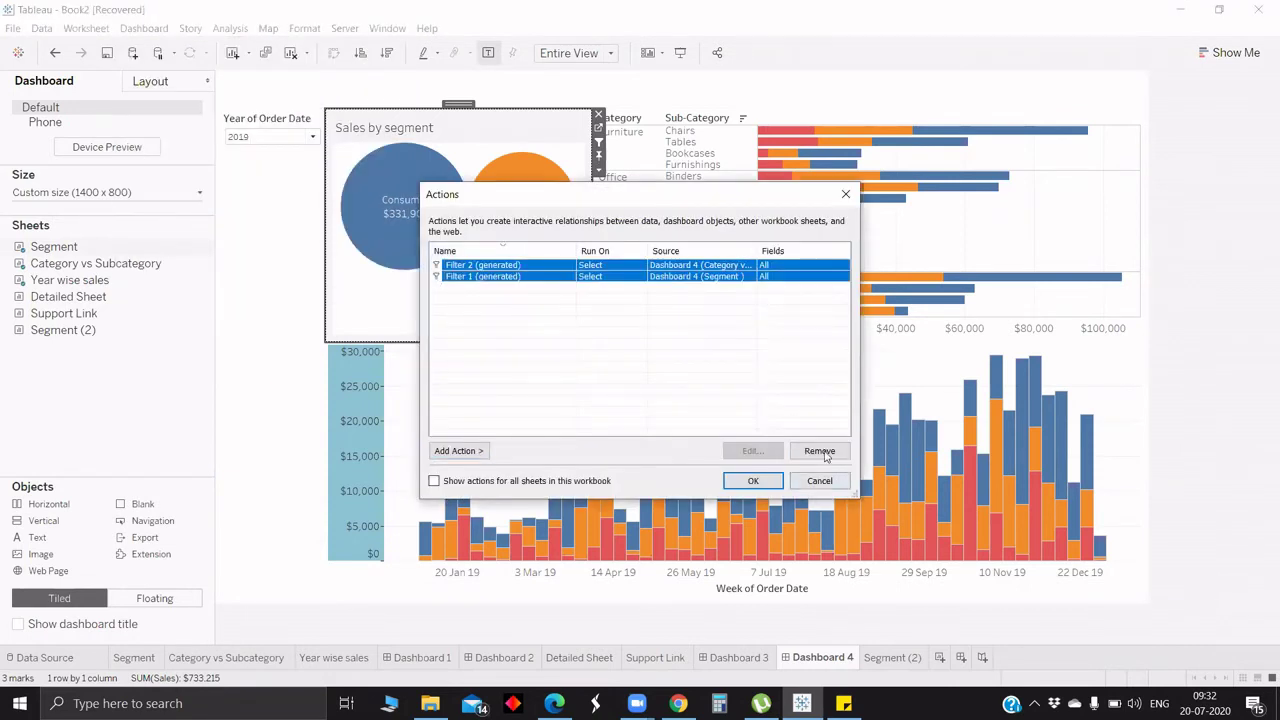
click(832, 456)
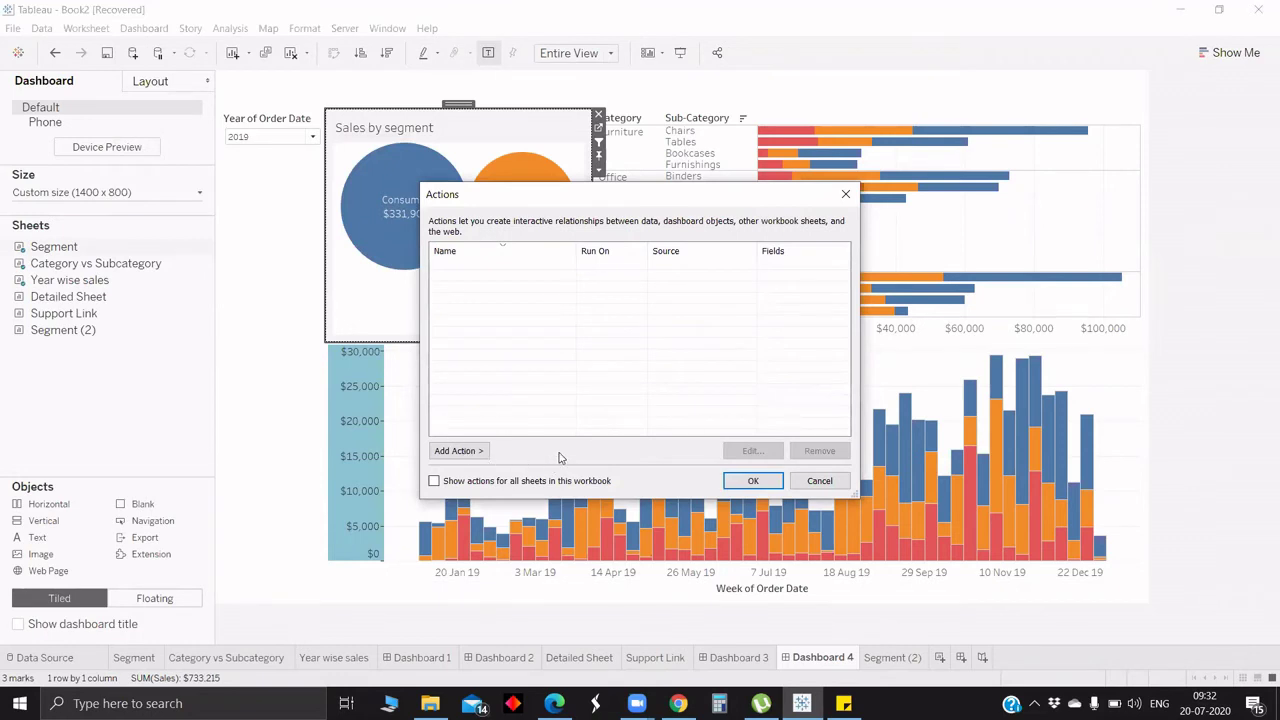
click(465, 451)
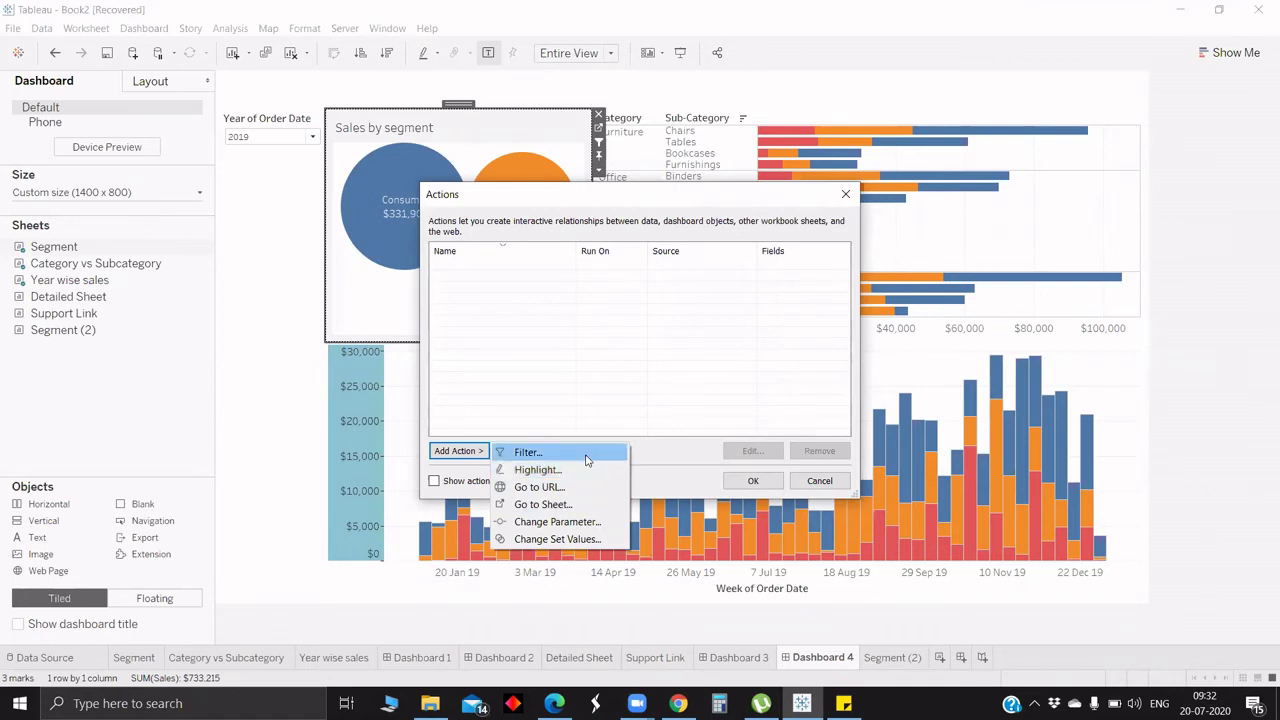
click(587, 459)
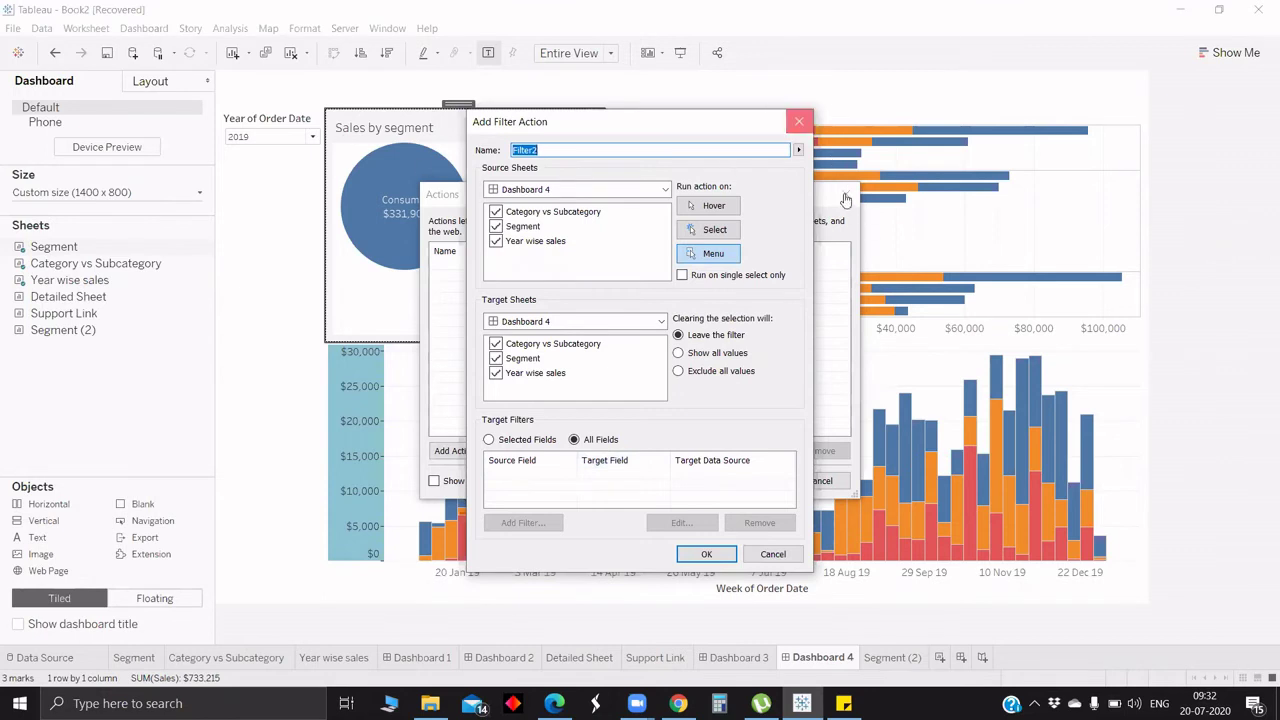
click(799, 121)
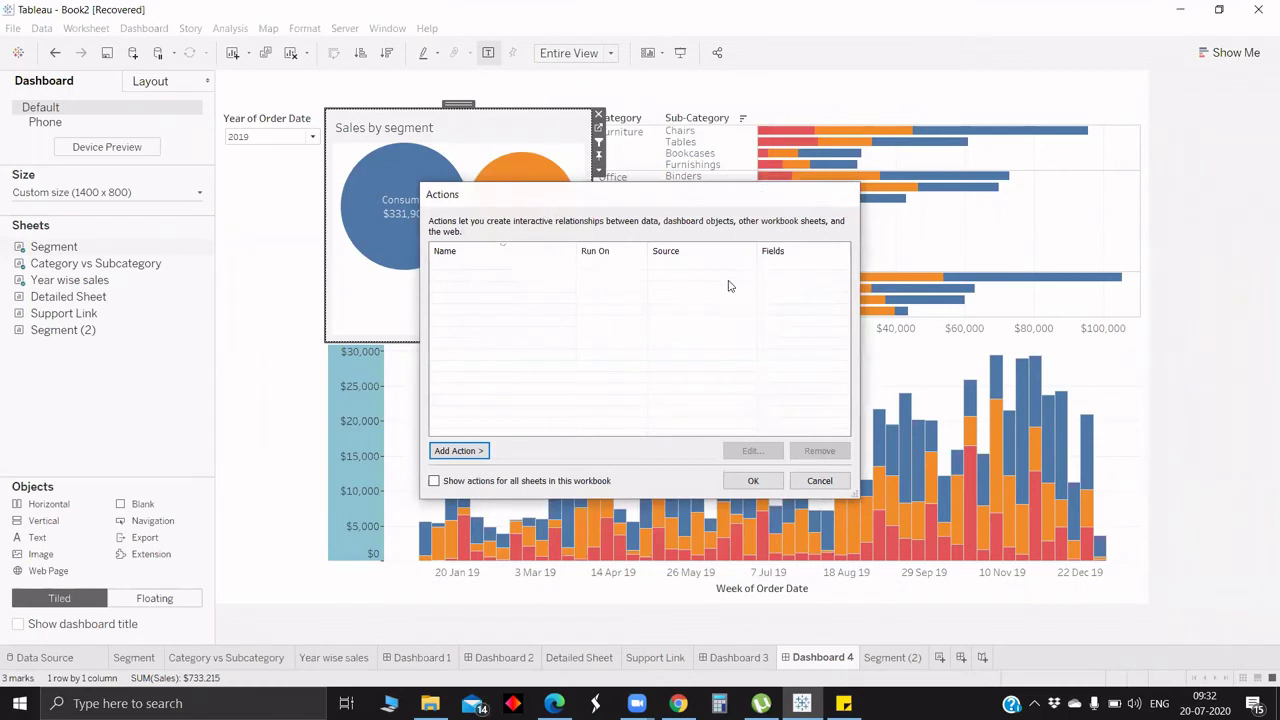
key(Escape)
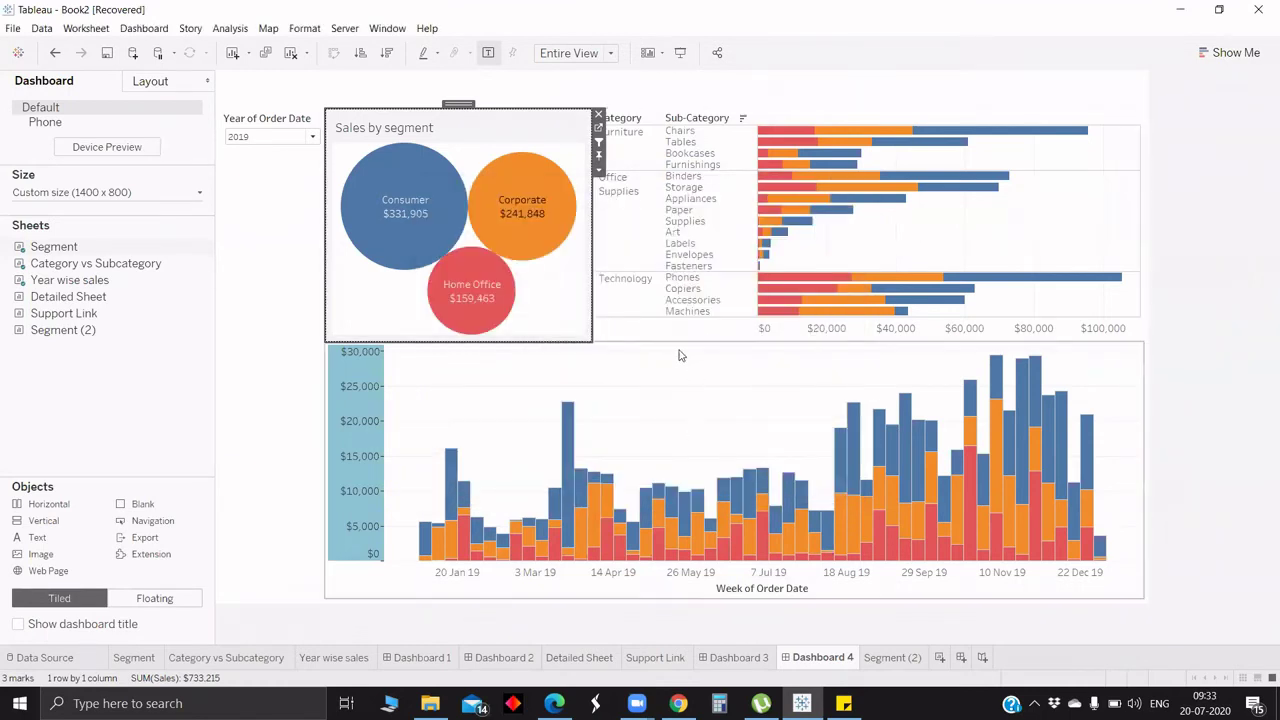
Step: Open the dashboard's actions and remove the generated Filter 1 and Filter 2 actions
click(132, 30)
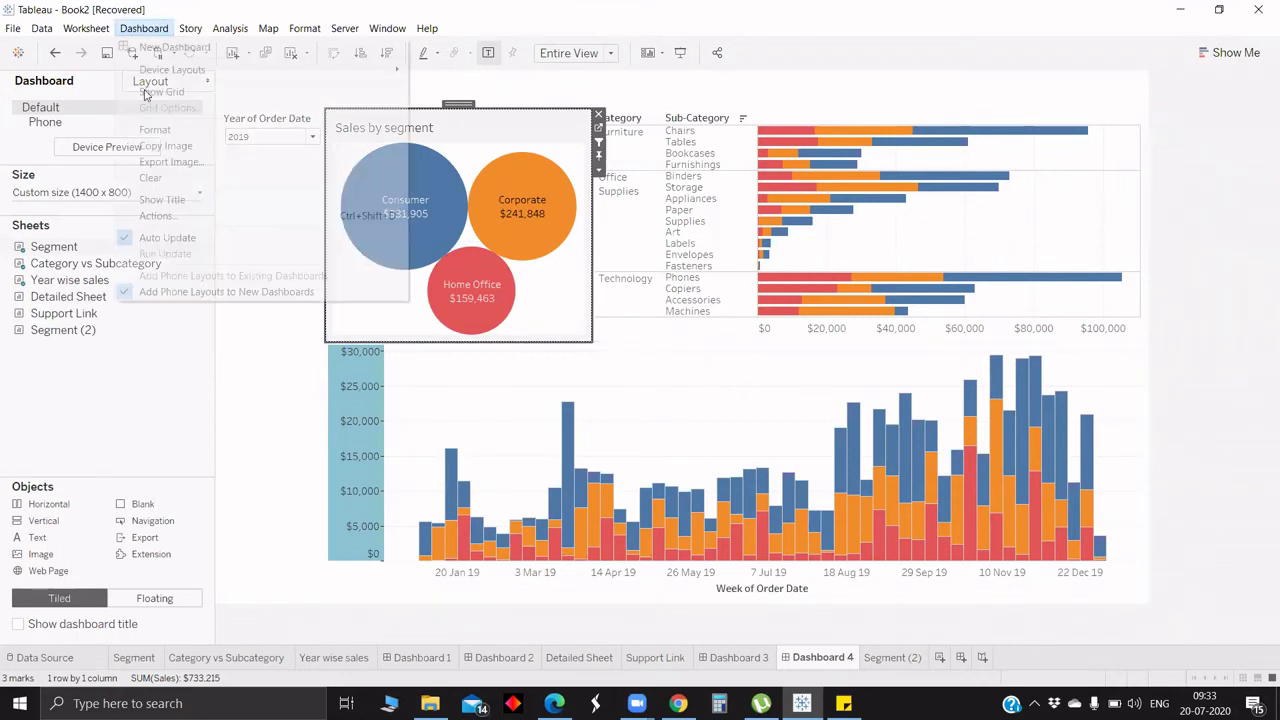
click(157, 216)
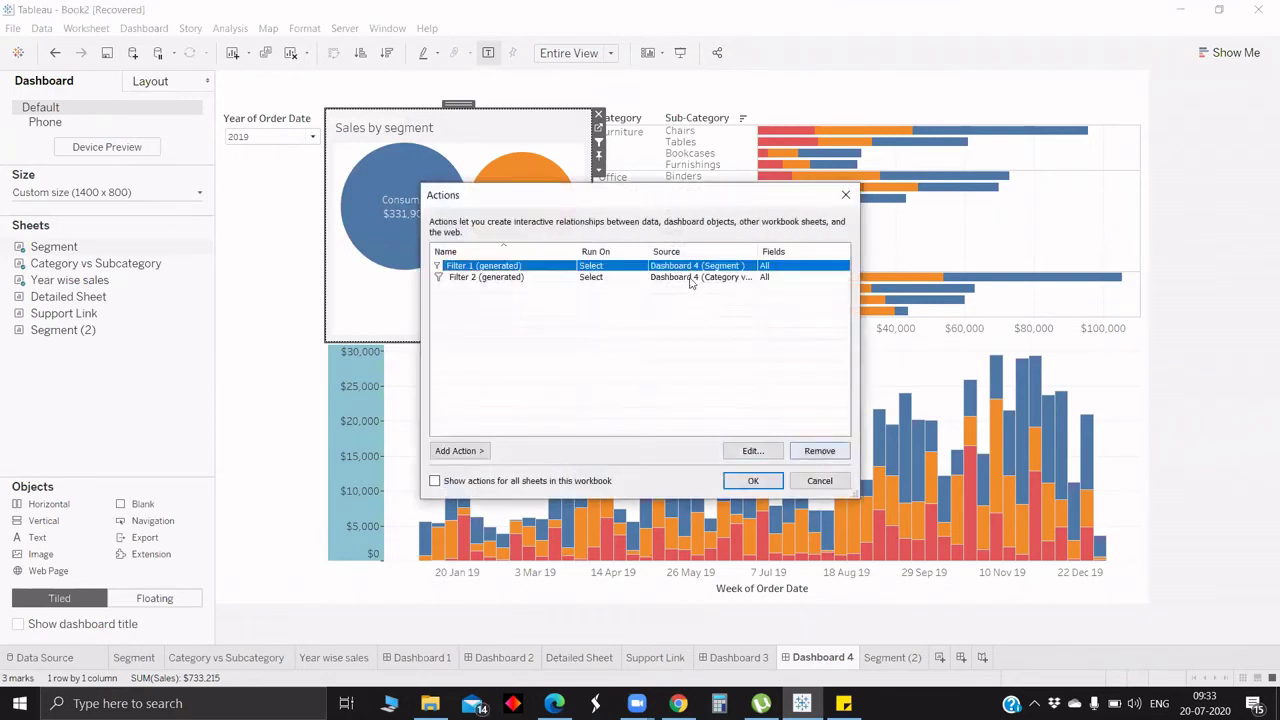
click(819, 450)
click(706, 275)
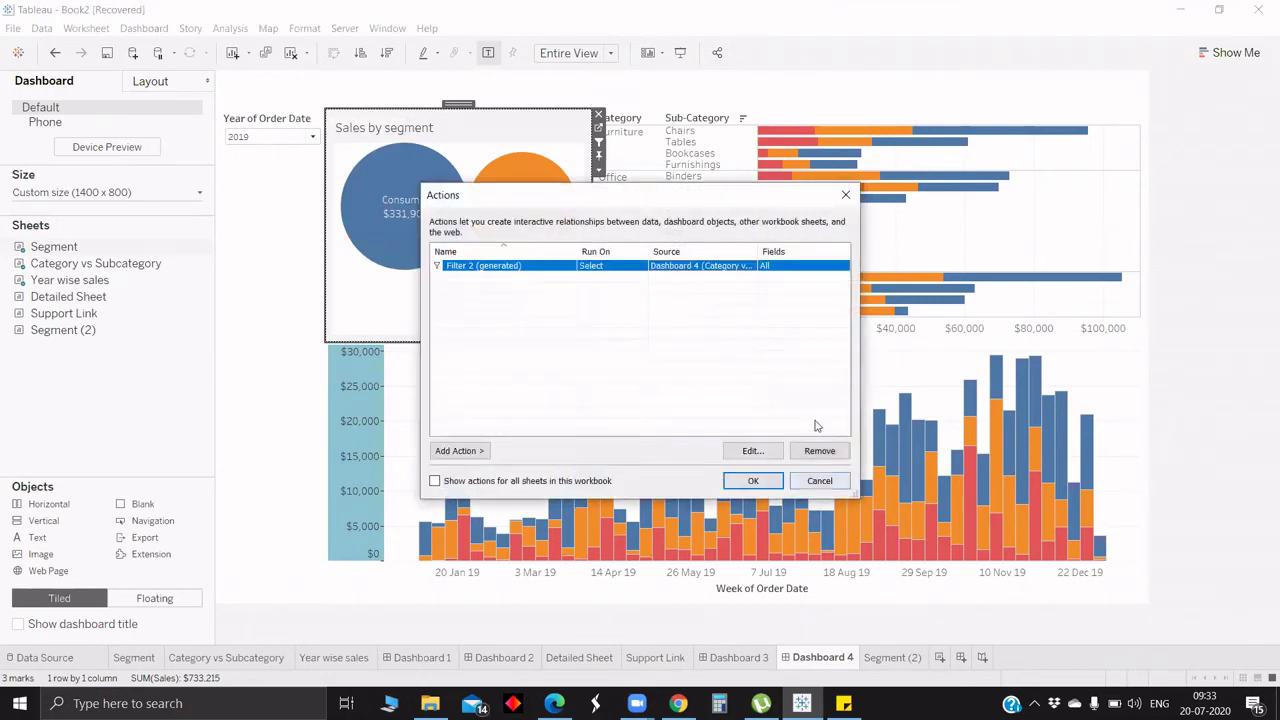
click(819, 451)
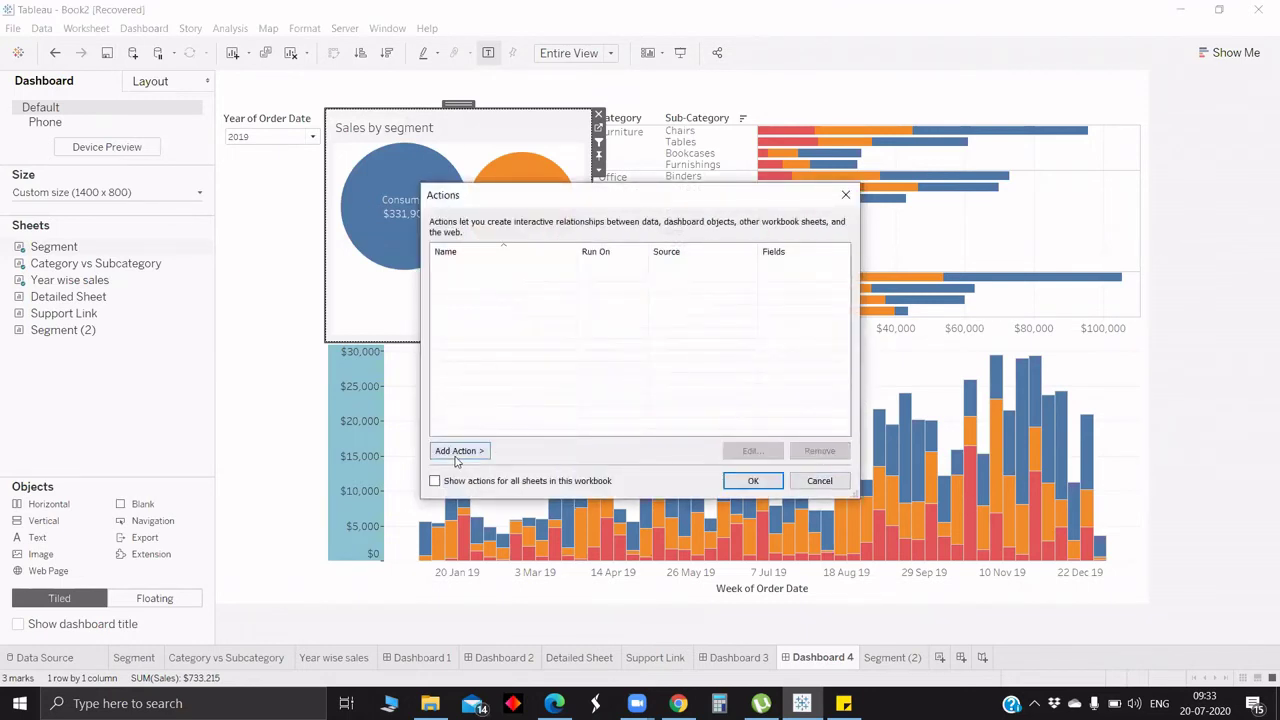
Step: Add a filter action from Segment to only Category vs Subcategory and Year wise sales, showing all values when the selection is cleared
click(459, 451)
click(530, 452)
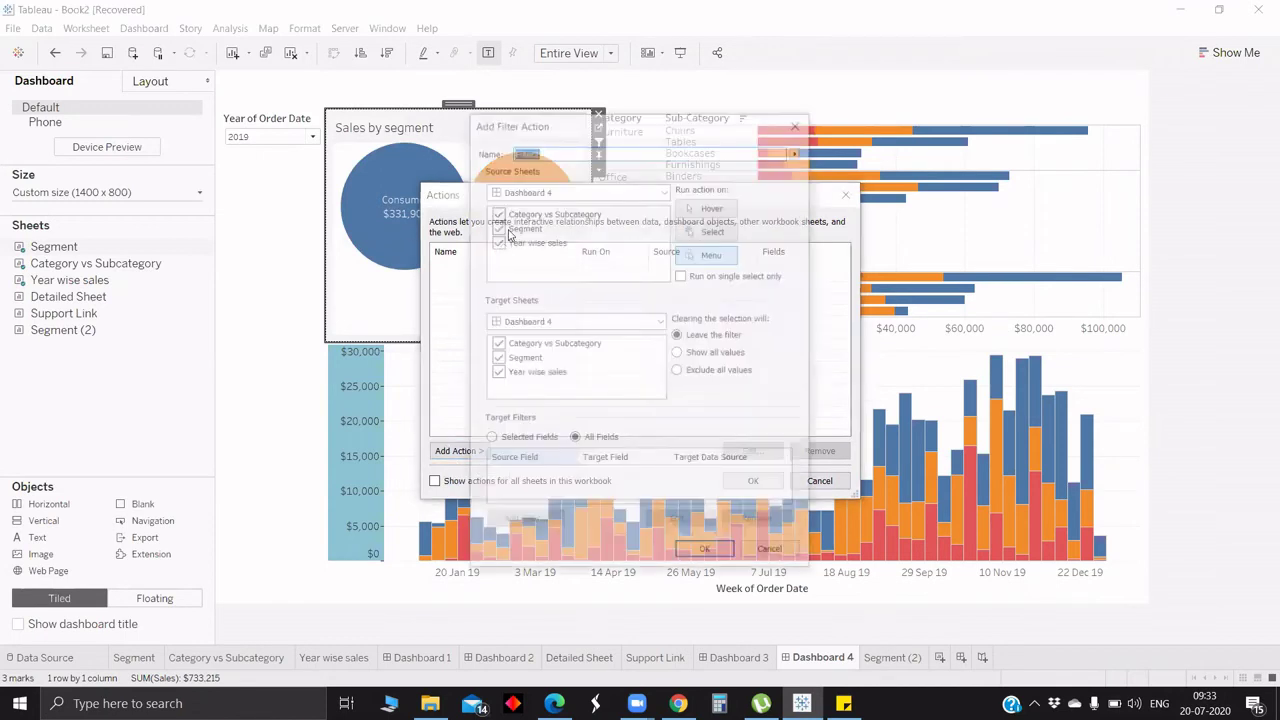
click(497, 213)
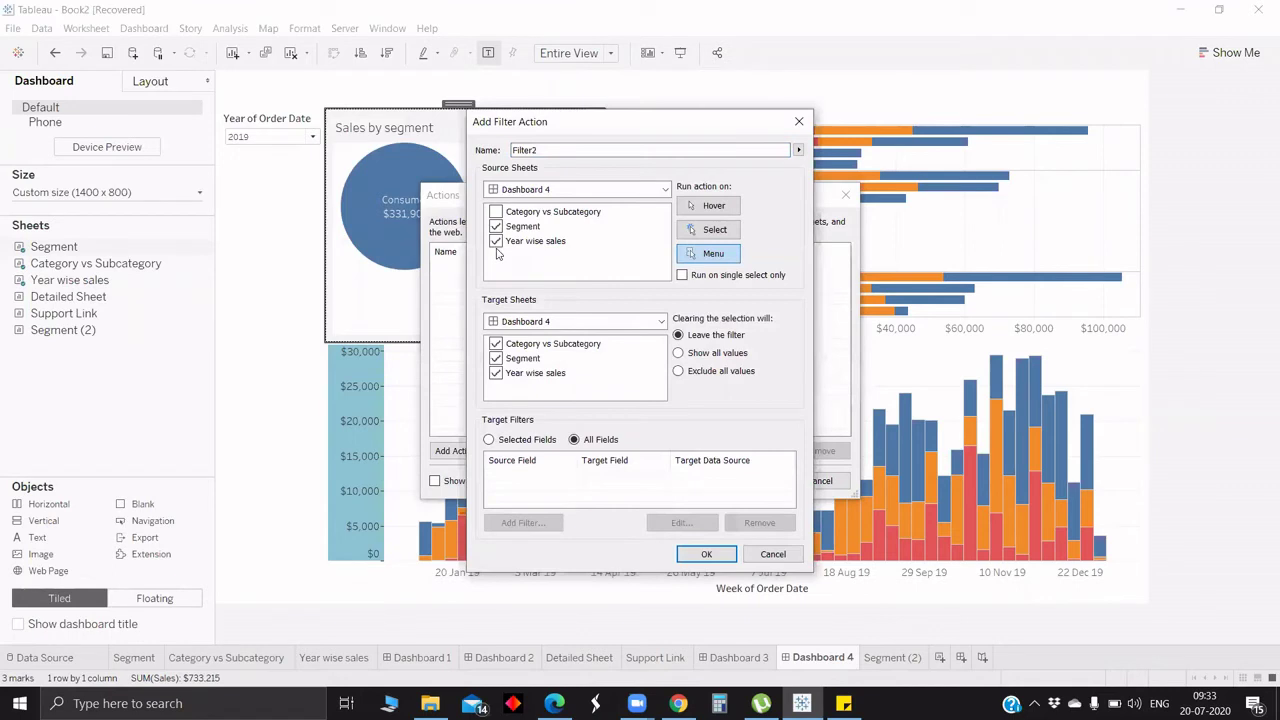
click(496, 241)
click(496, 358)
click(719, 208)
click(676, 354)
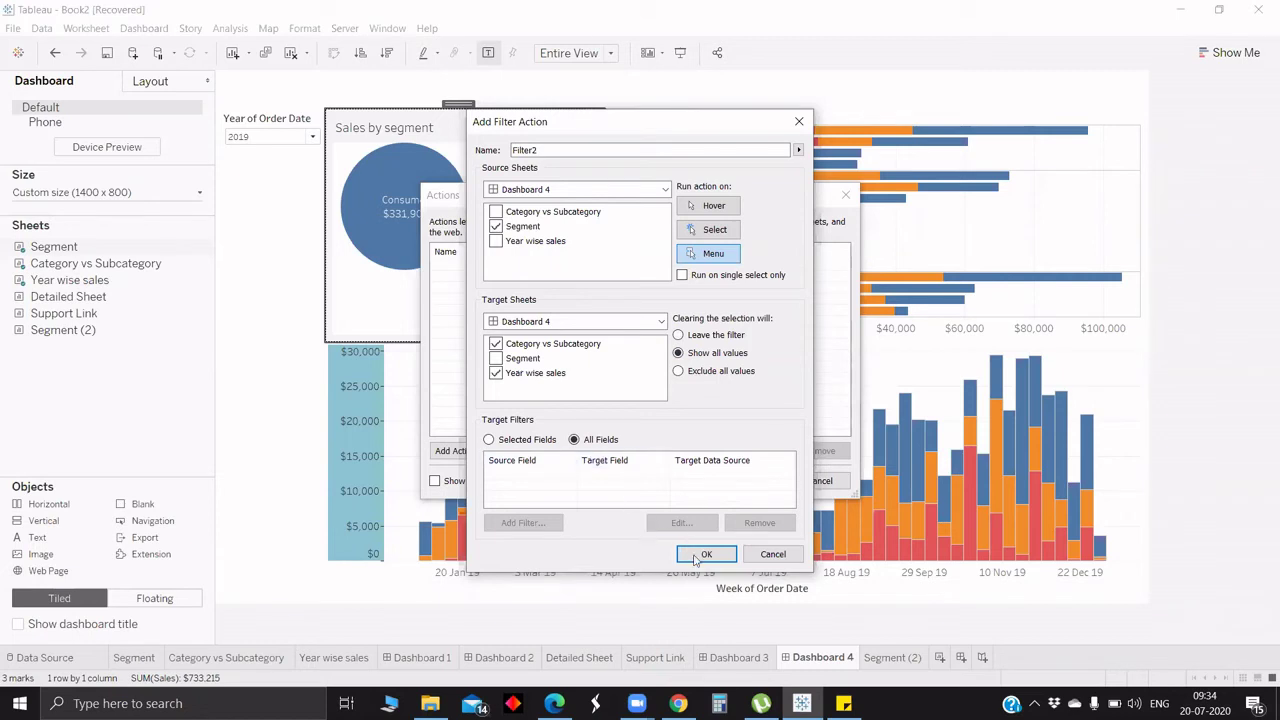
click(708, 234)
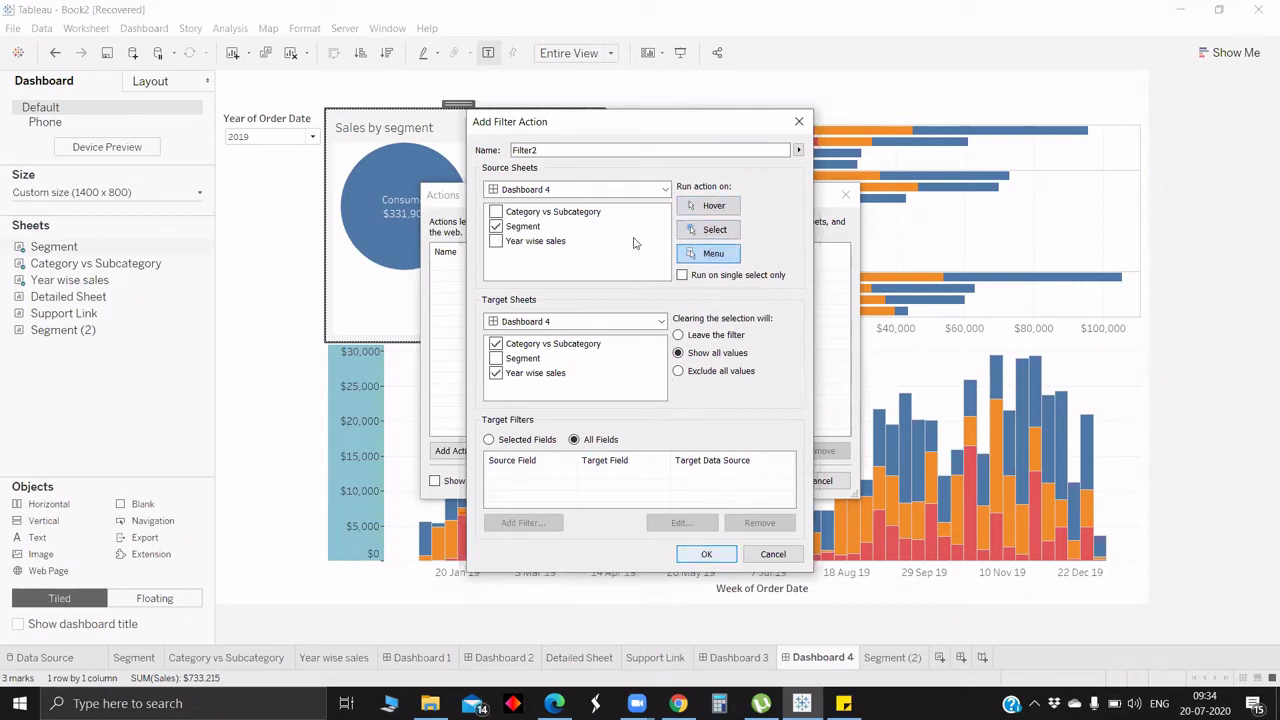
Step: Name the new filter action "Segment wise sales" and apply it to the dashboard
click(569, 150)
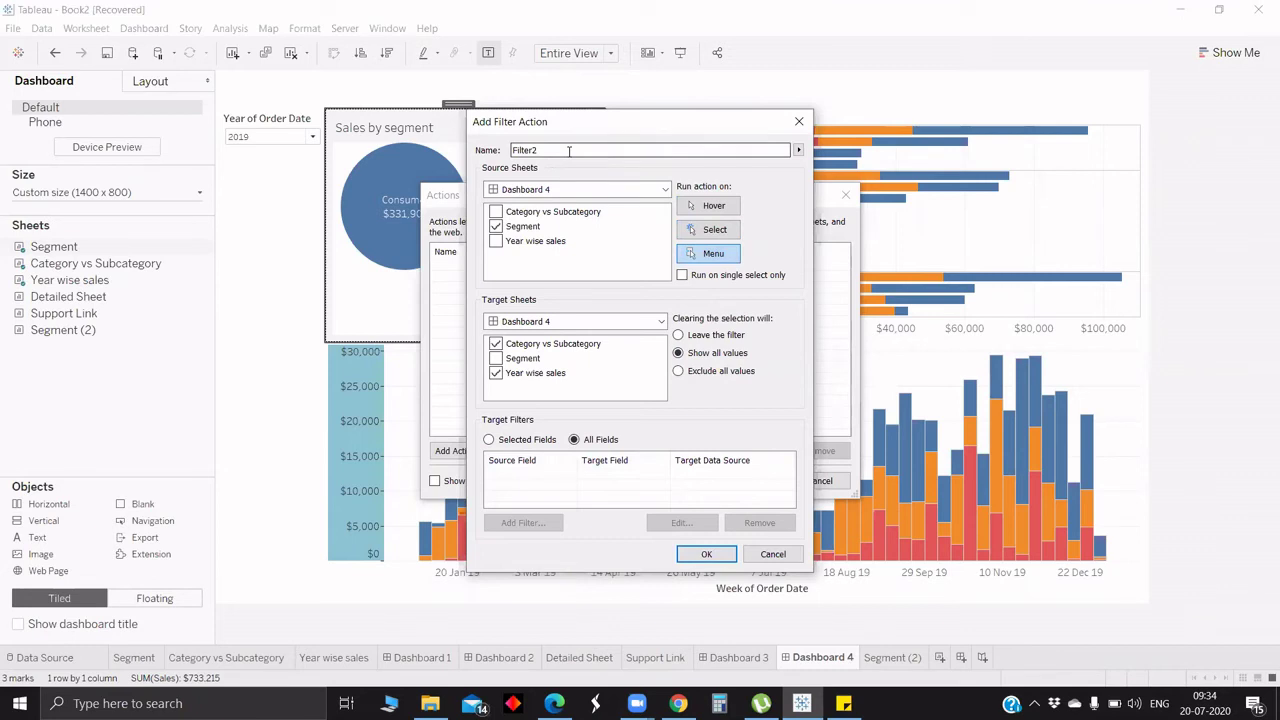
double_click(569, 150)
text(Segement wise sales)
click(528, 150)
key(BackSpace)
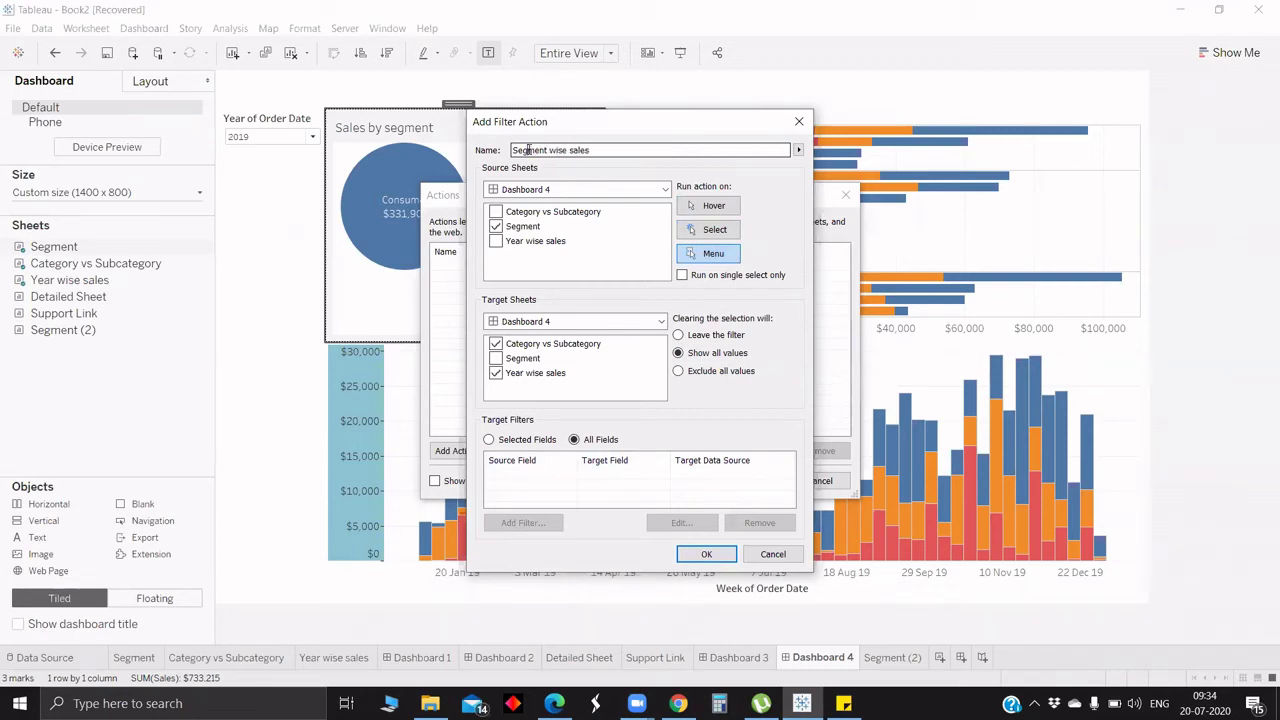
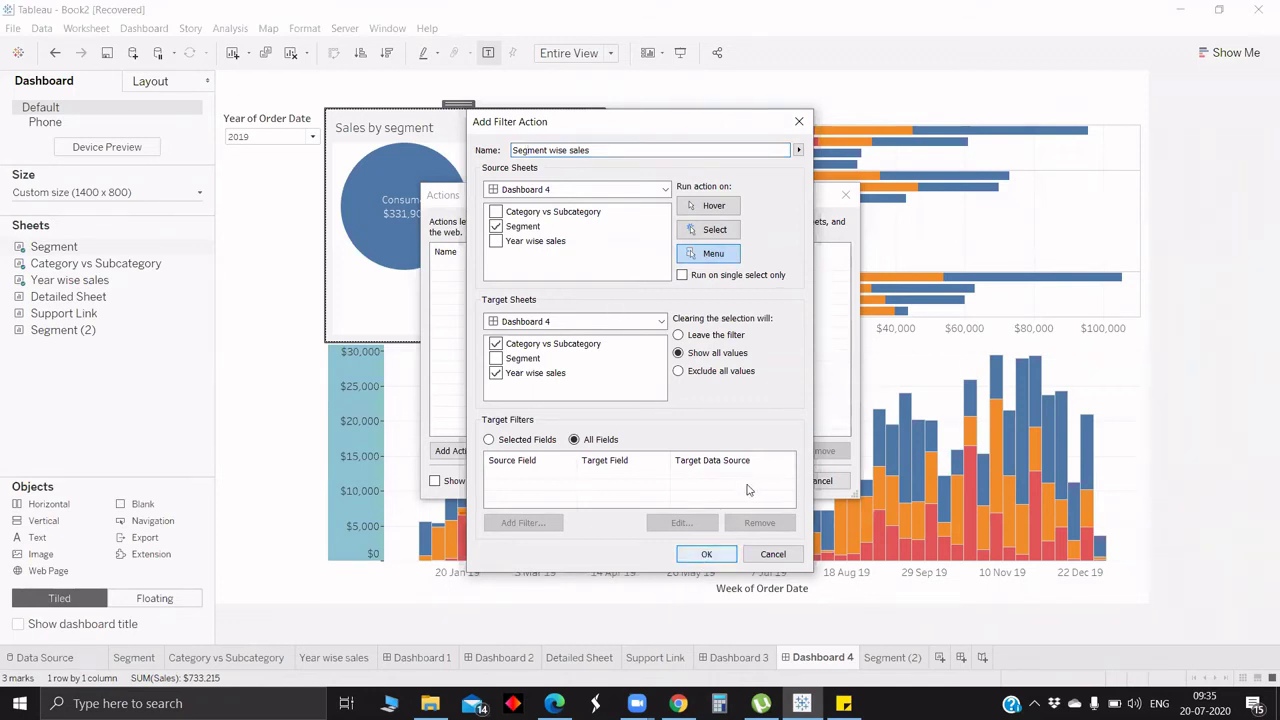
click(706, 554)
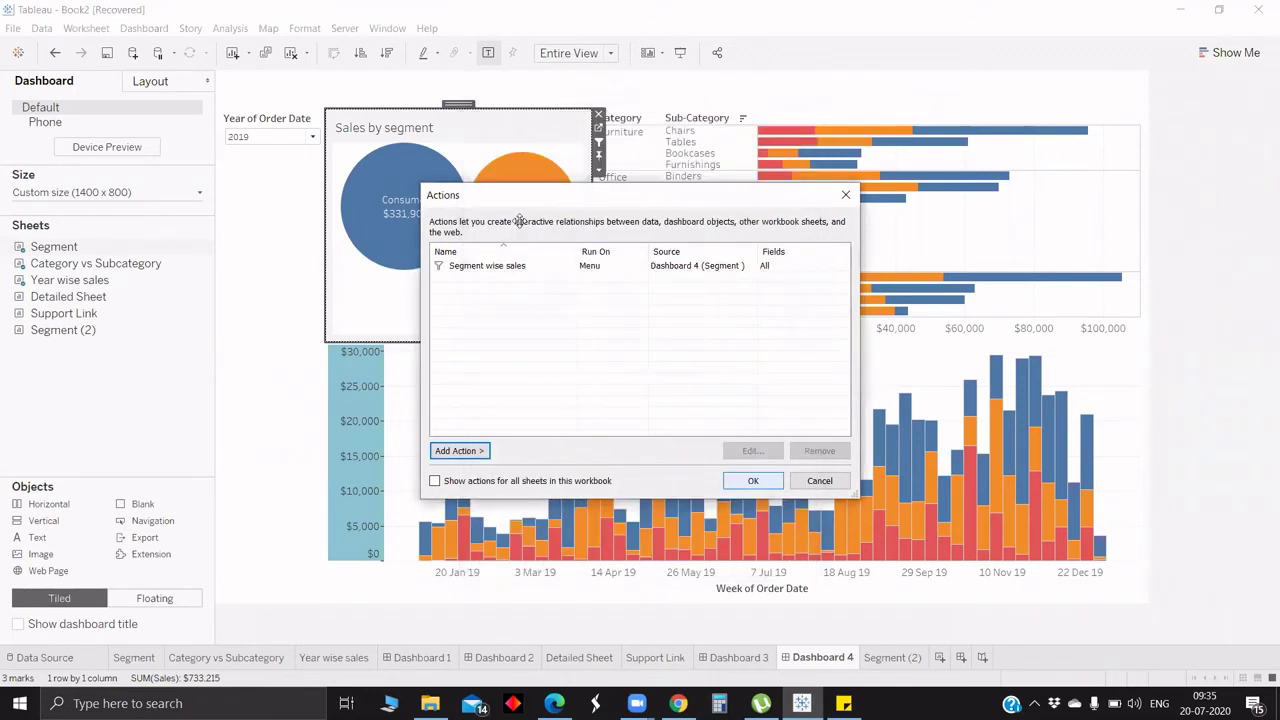
key(Return)
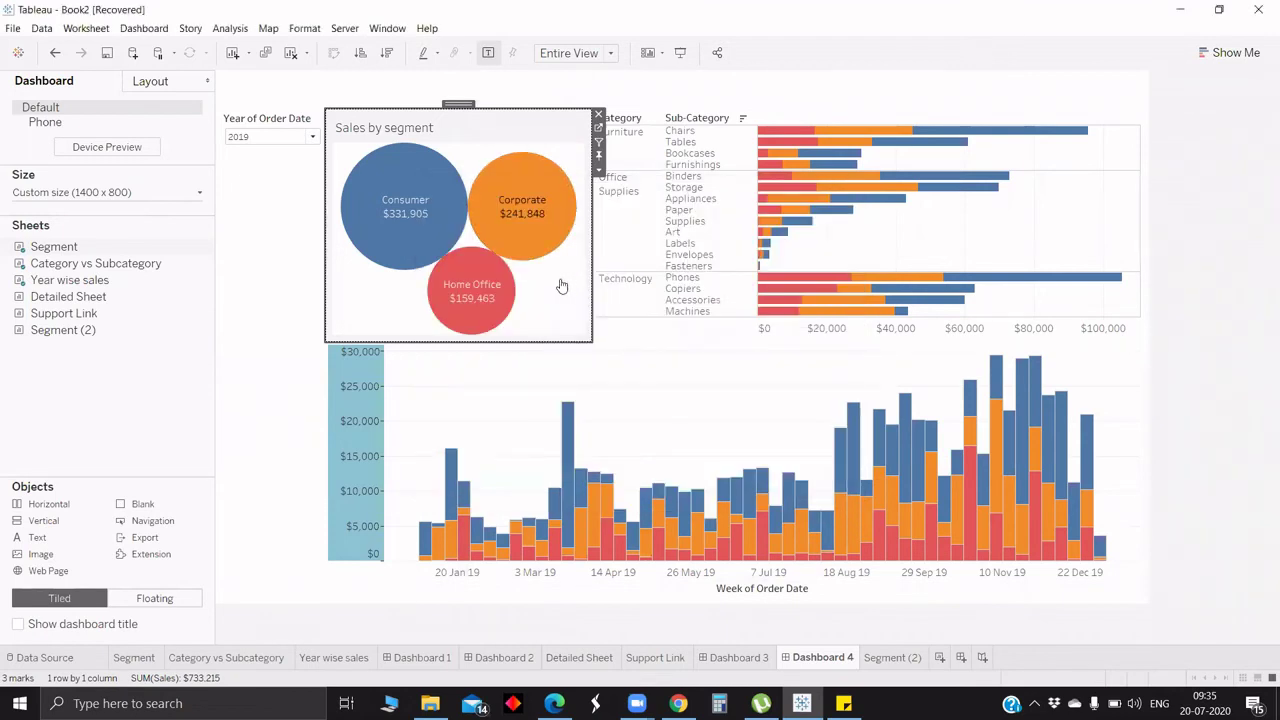
Step: Test the Segment wise sales action from the Corporate bubble's tooltip and undo the filtering
click(586, 284)
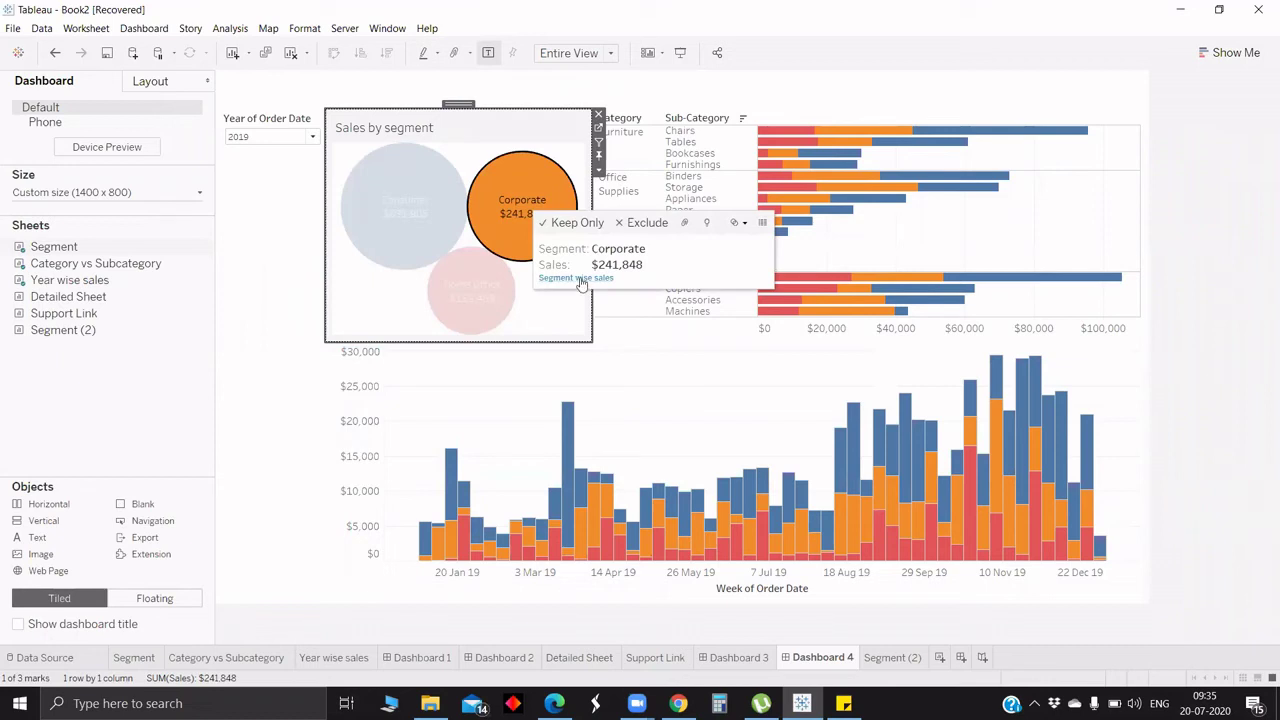
click(578, 279)
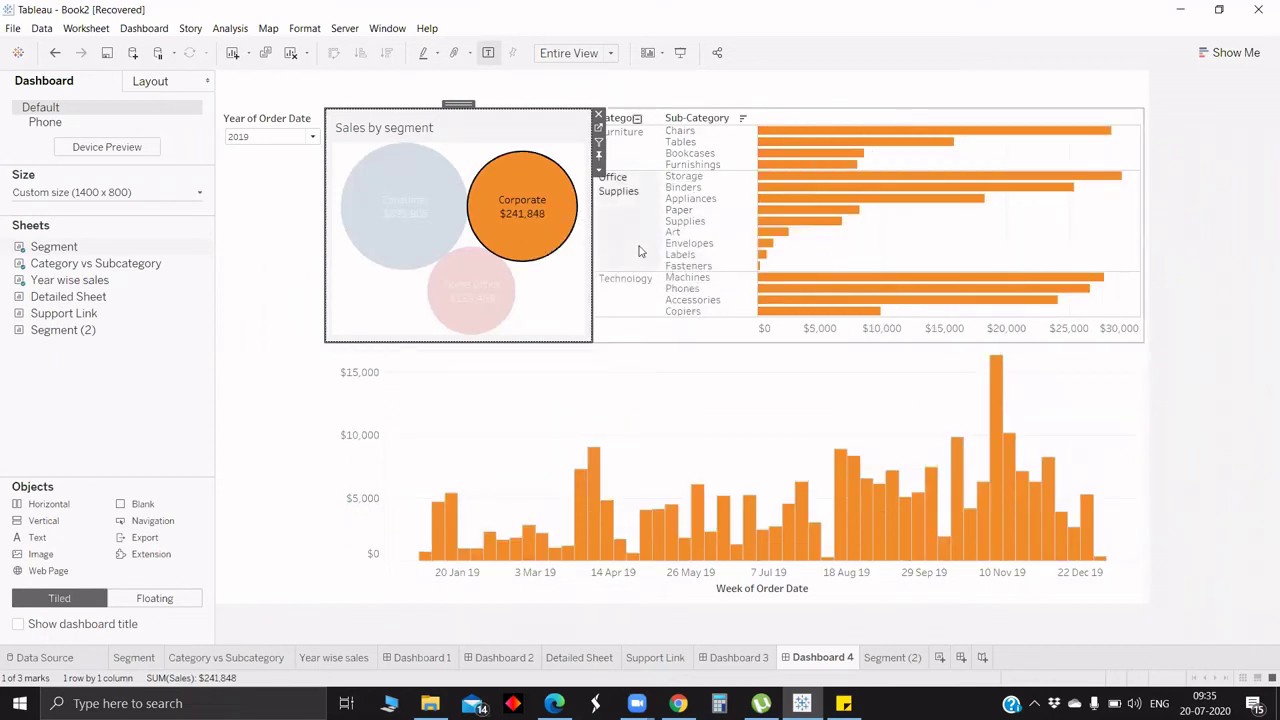
key(ctrl+z)
Step: Set the Segment wise sales action to run on Select, and test it on the Corporate bubble
click(131, 28)
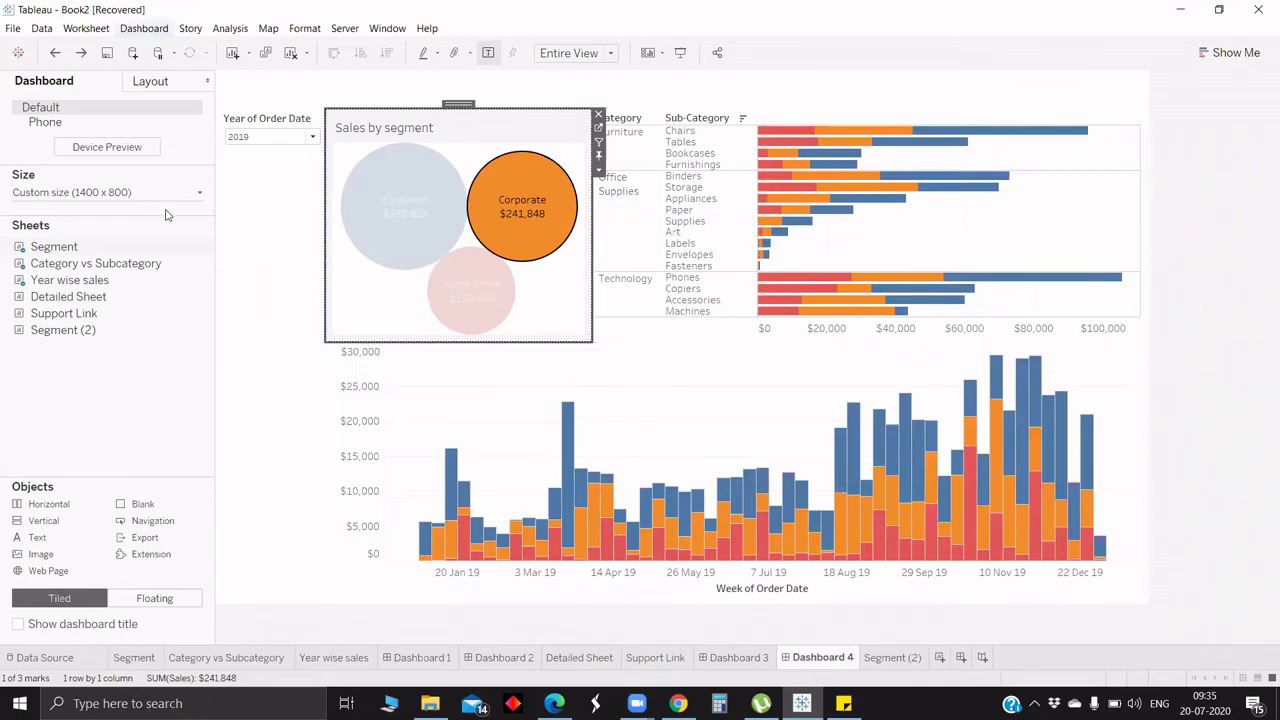
click(632, 277)
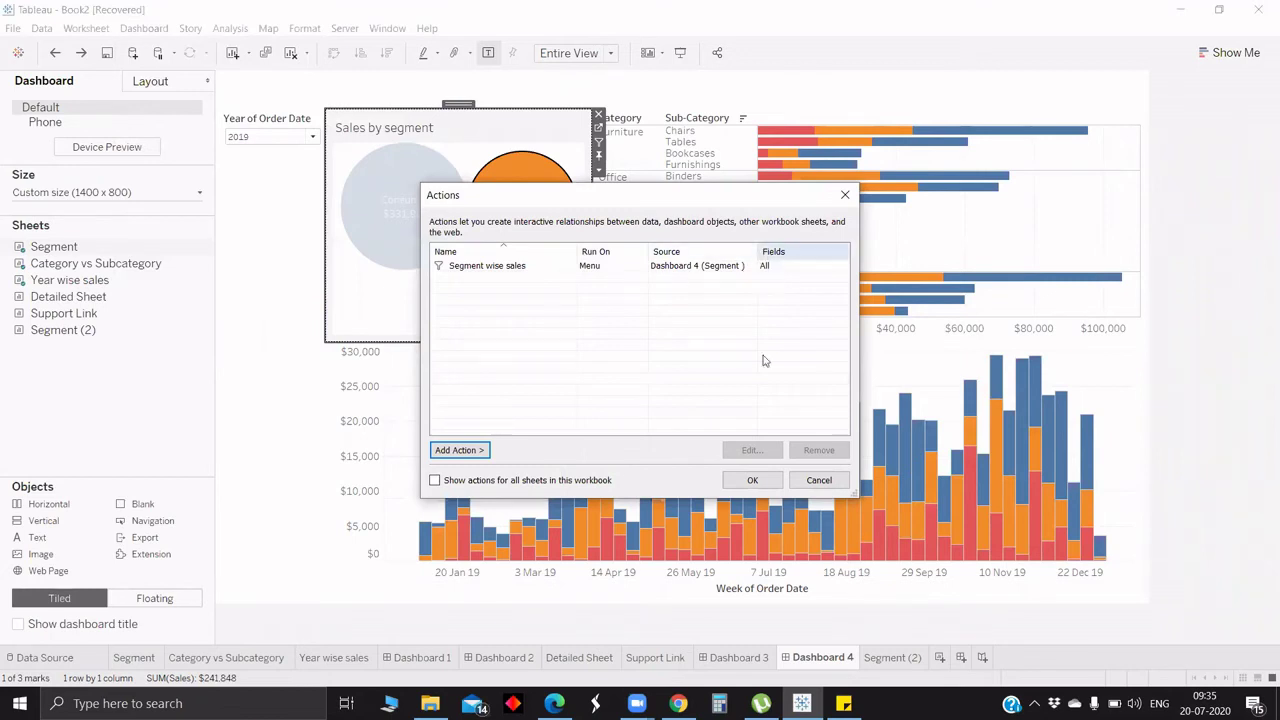
click(537, 270)
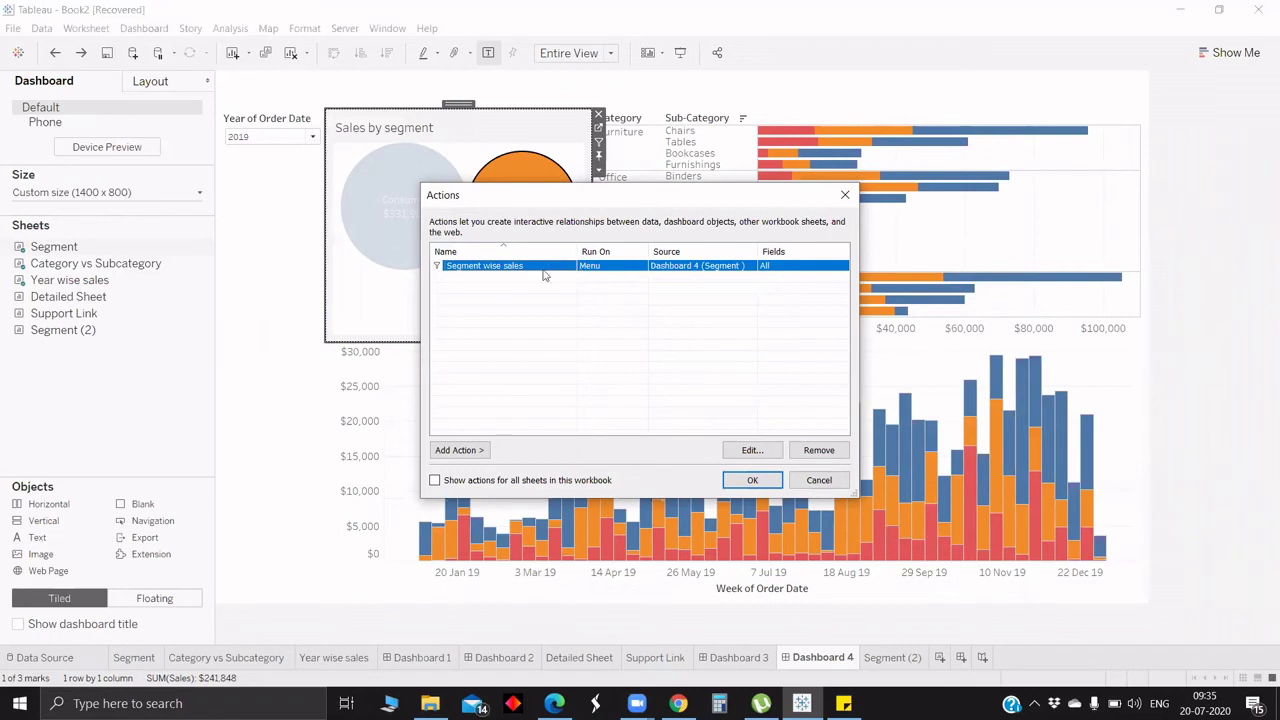
click(752, 450)
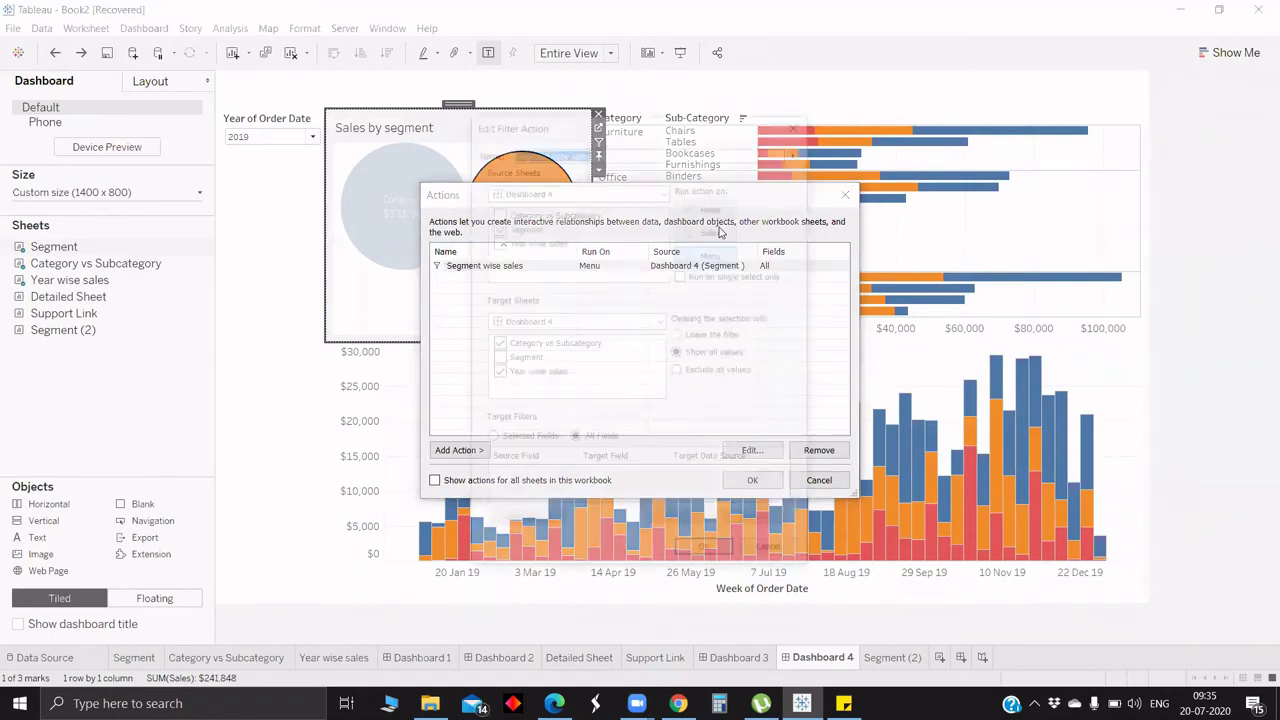
click(714, 230)
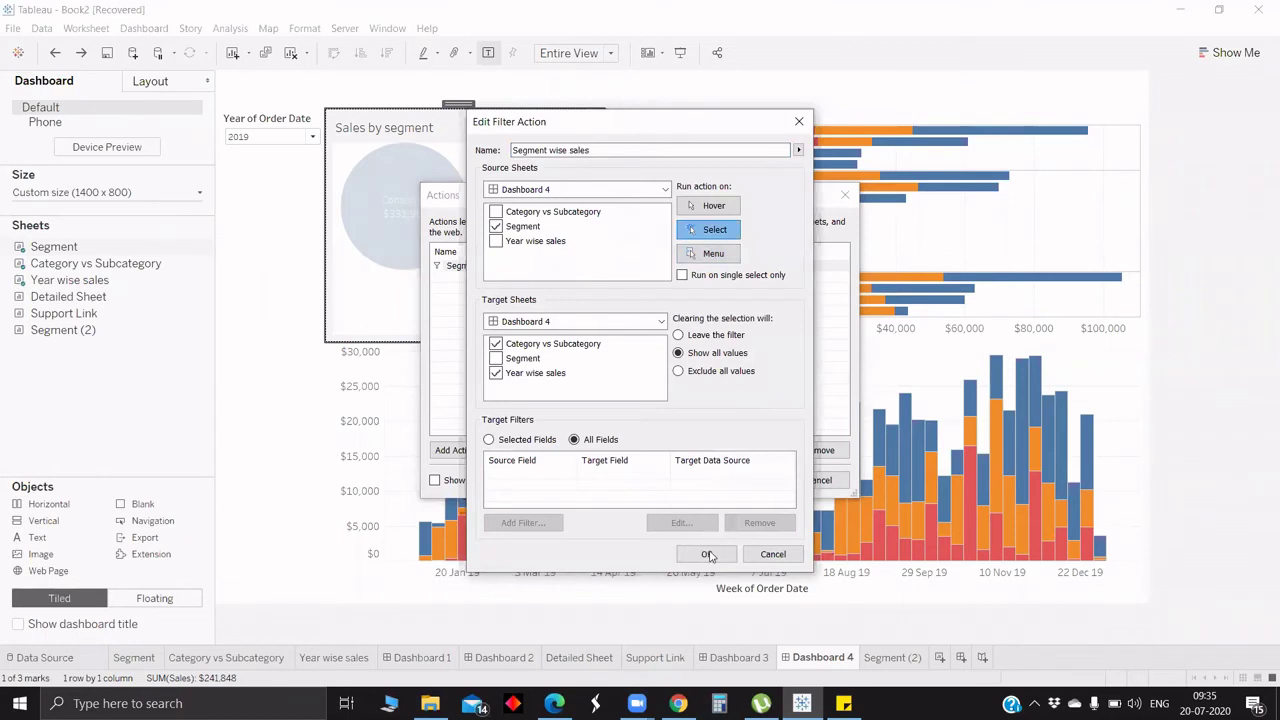
click(707, 555)
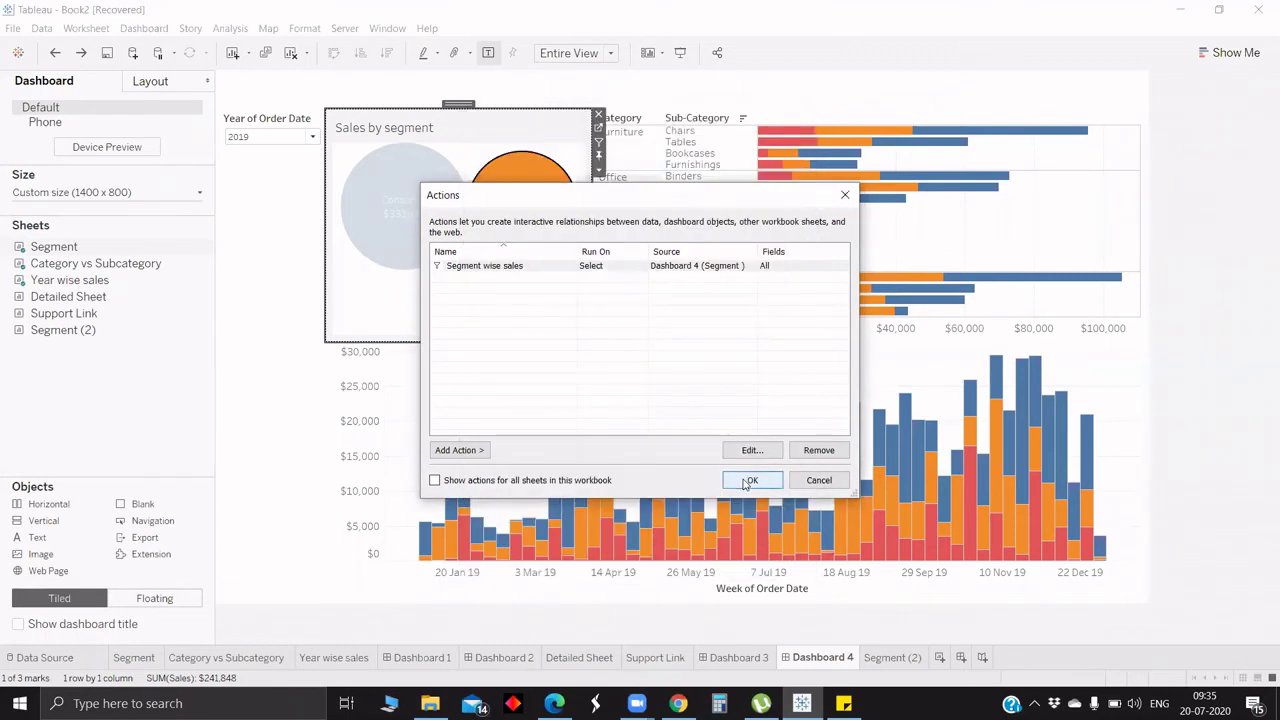
click(747, 481)
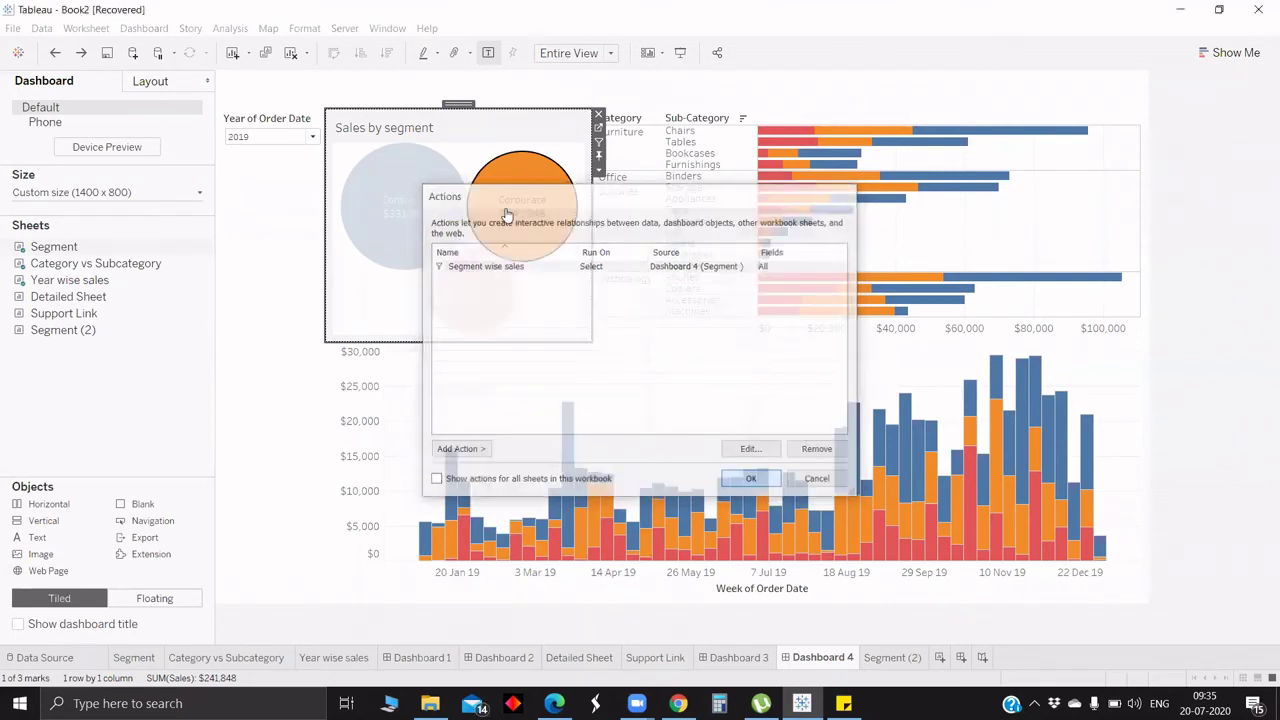
click(510, 215)
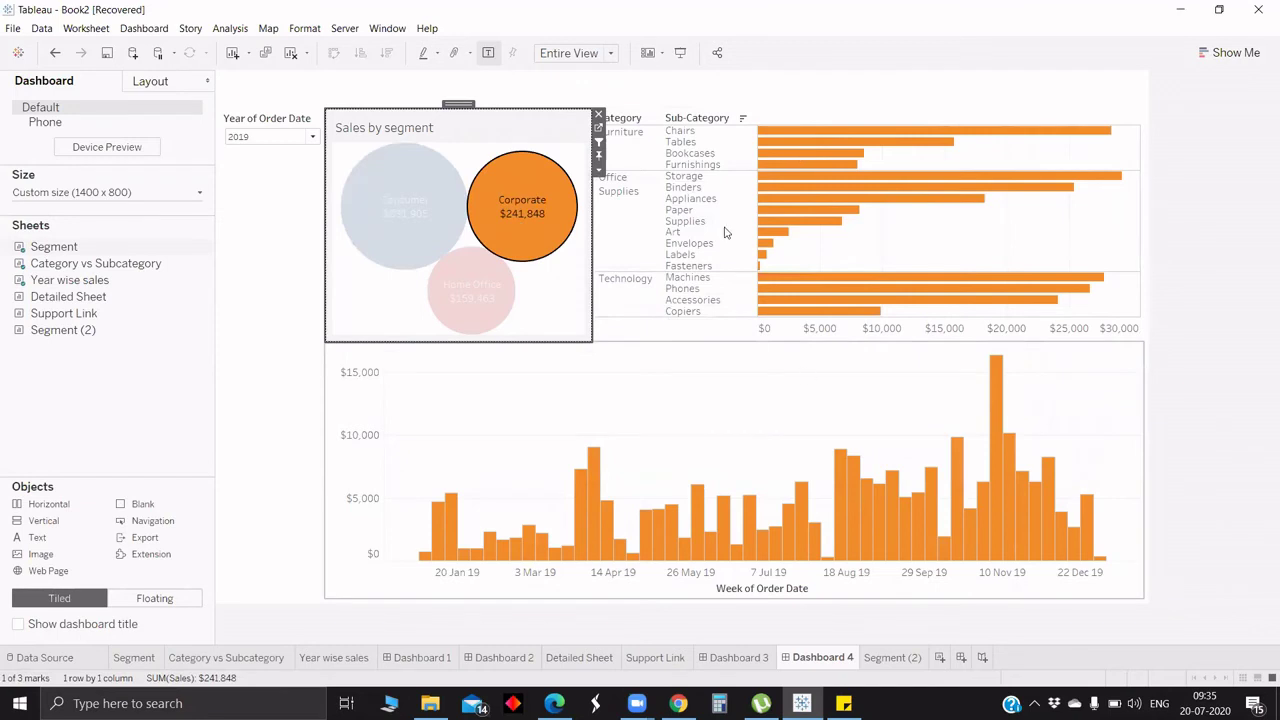
click(386, 137)
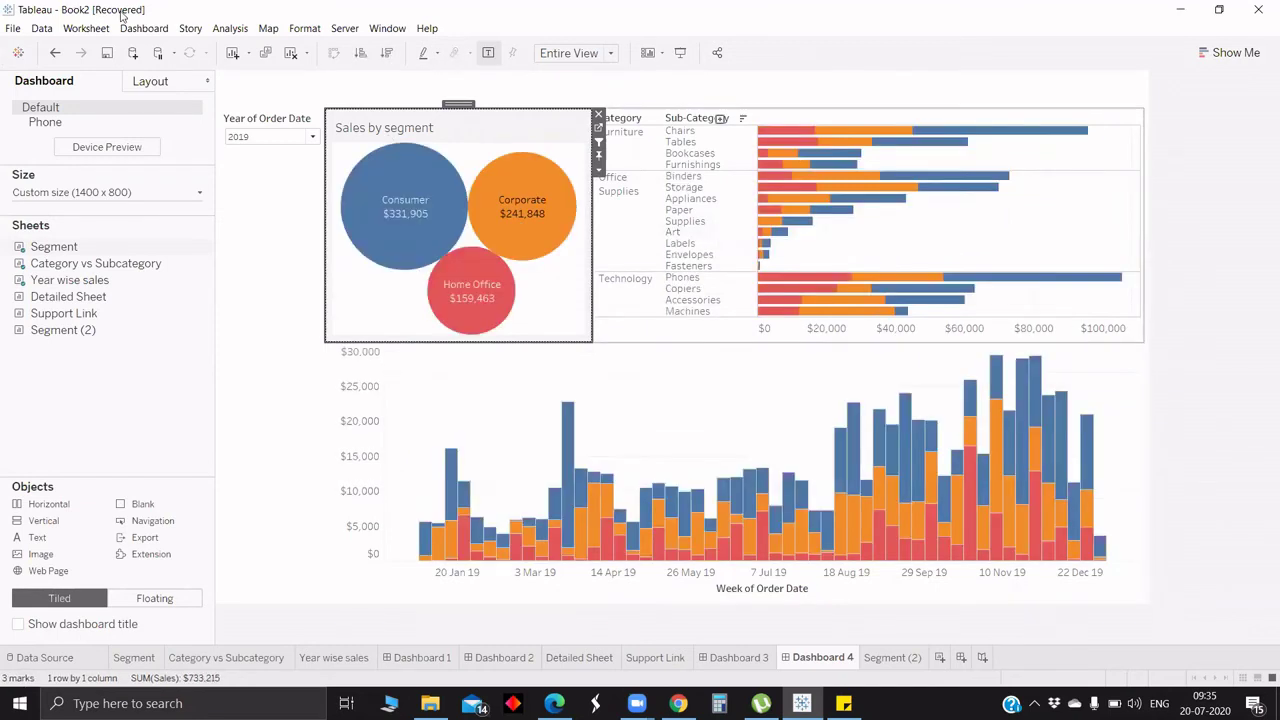
Step: Set the Segment wise sales action to run on Hover
click(145, 28)
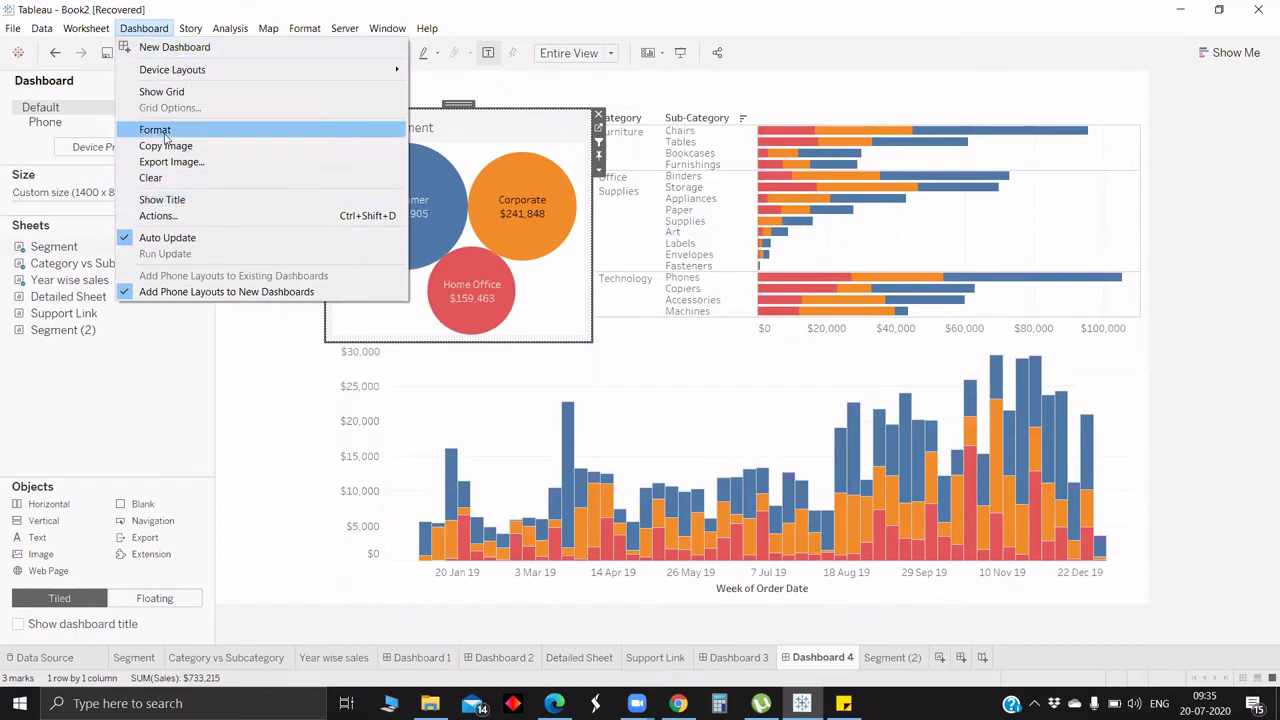
click(170, 215)
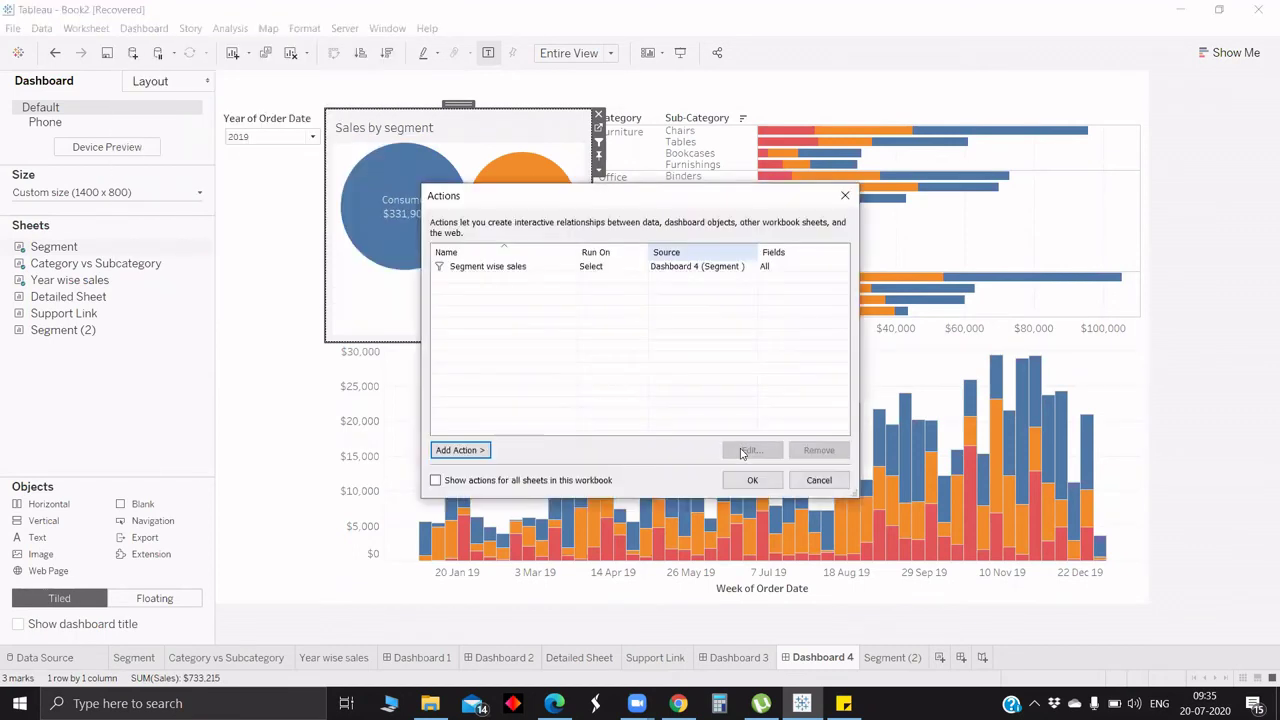
click(698, 267)
click(742, 453)
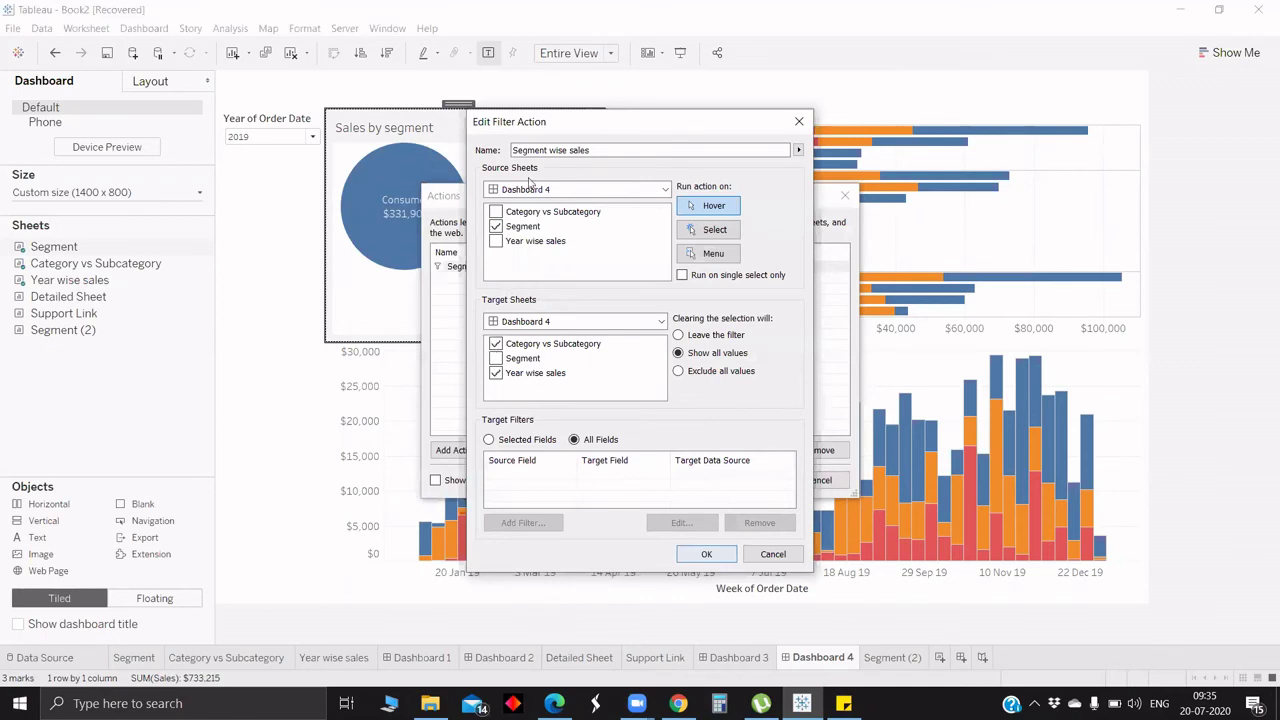
key(Escape)
key(Escape)
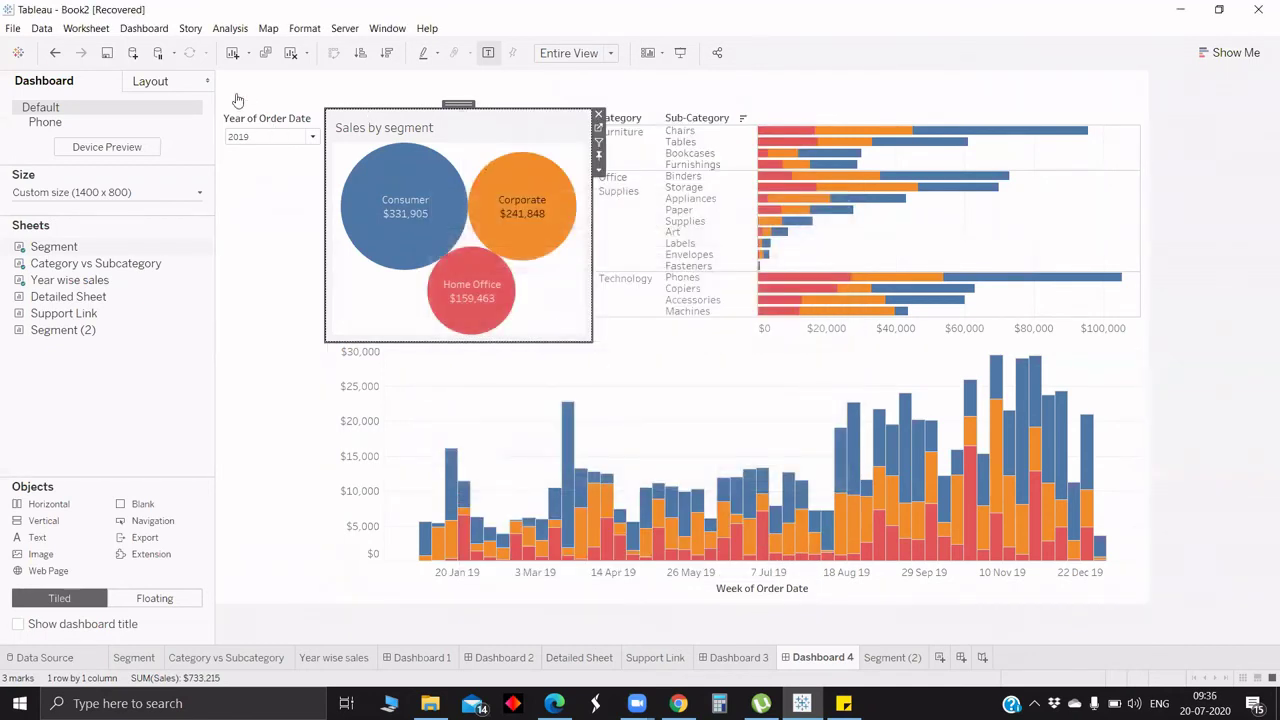
Step: Add a Hover filter action from Category vs Subcategory to Year wise sales only, showing all values when the selection is cleared
click(152, 29)
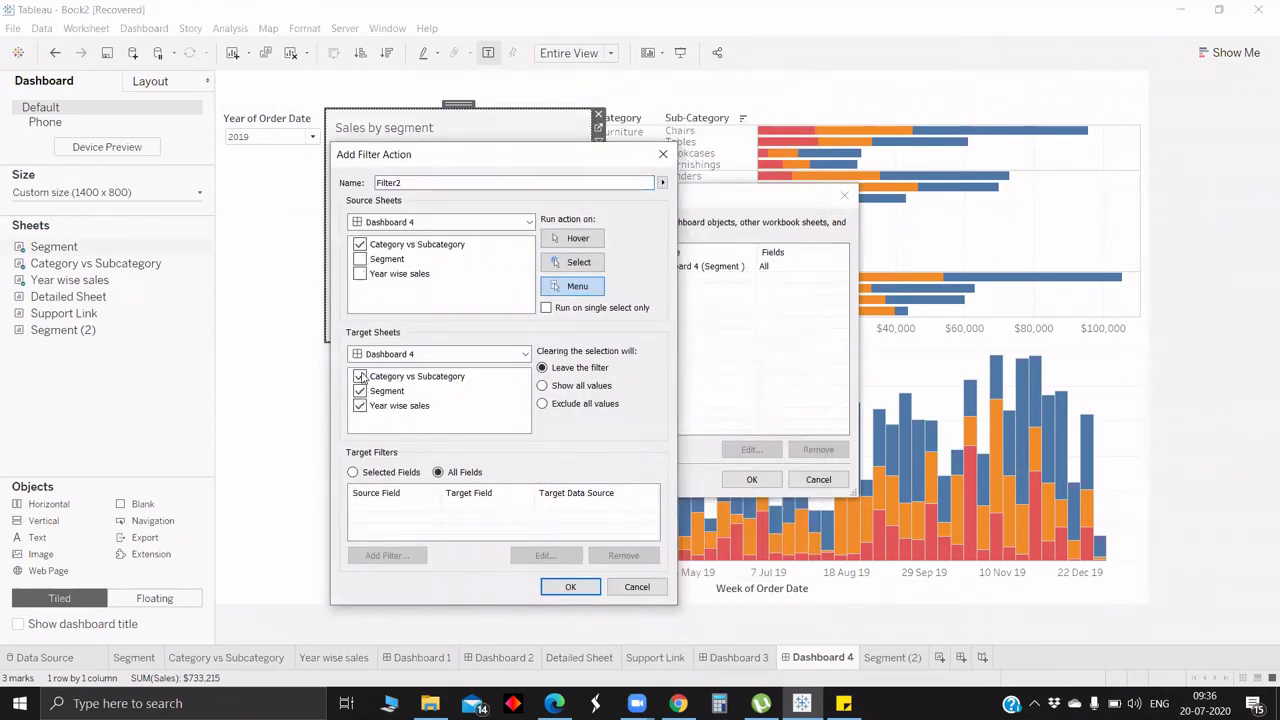
click(360, 376)
click(360, 391)
click(577, 240)
click(590, 385)
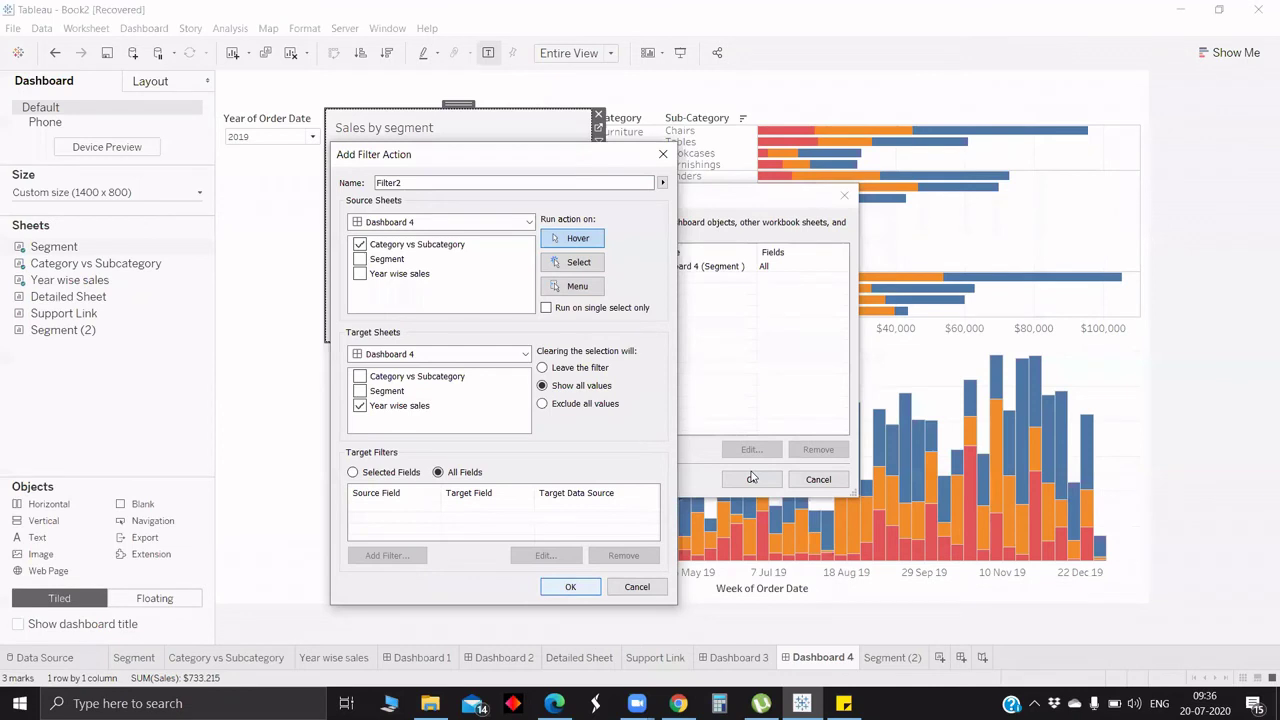
key(Return)
key(Return)
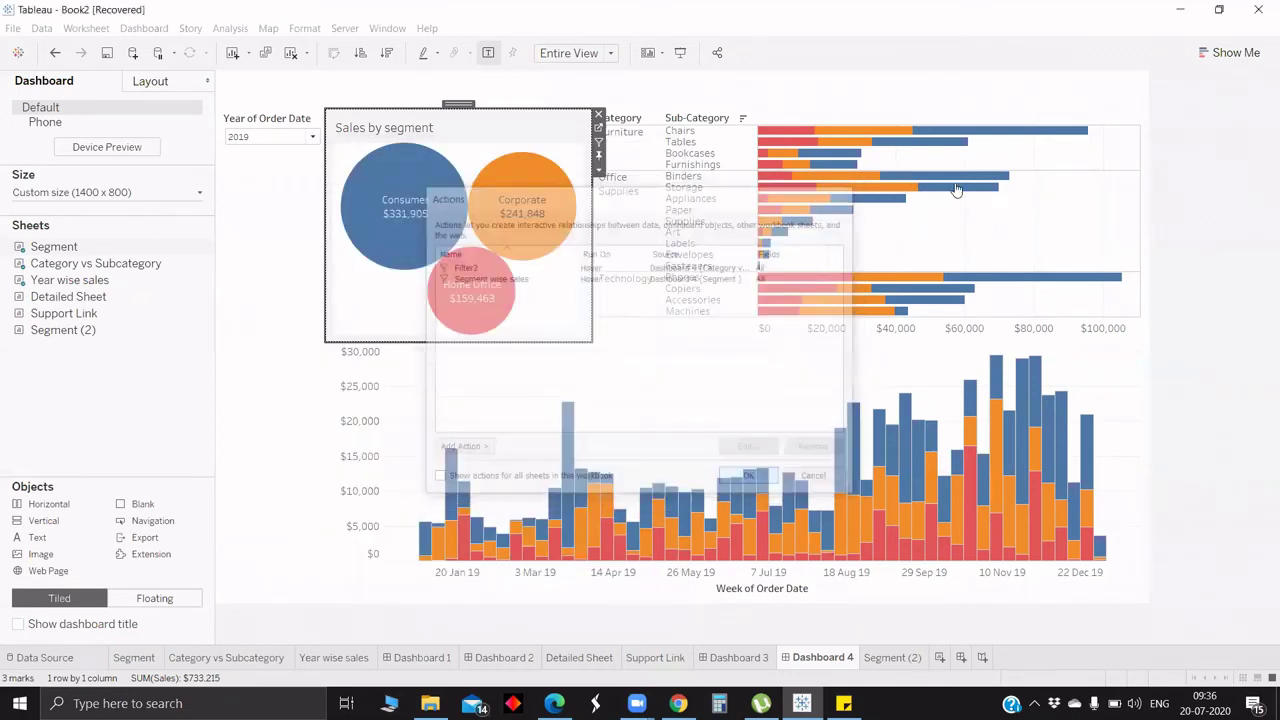
Step: Restrict the Filter2 action from Category vs Subcategory to the Category field as its target filter
mouse_move(957, 190)
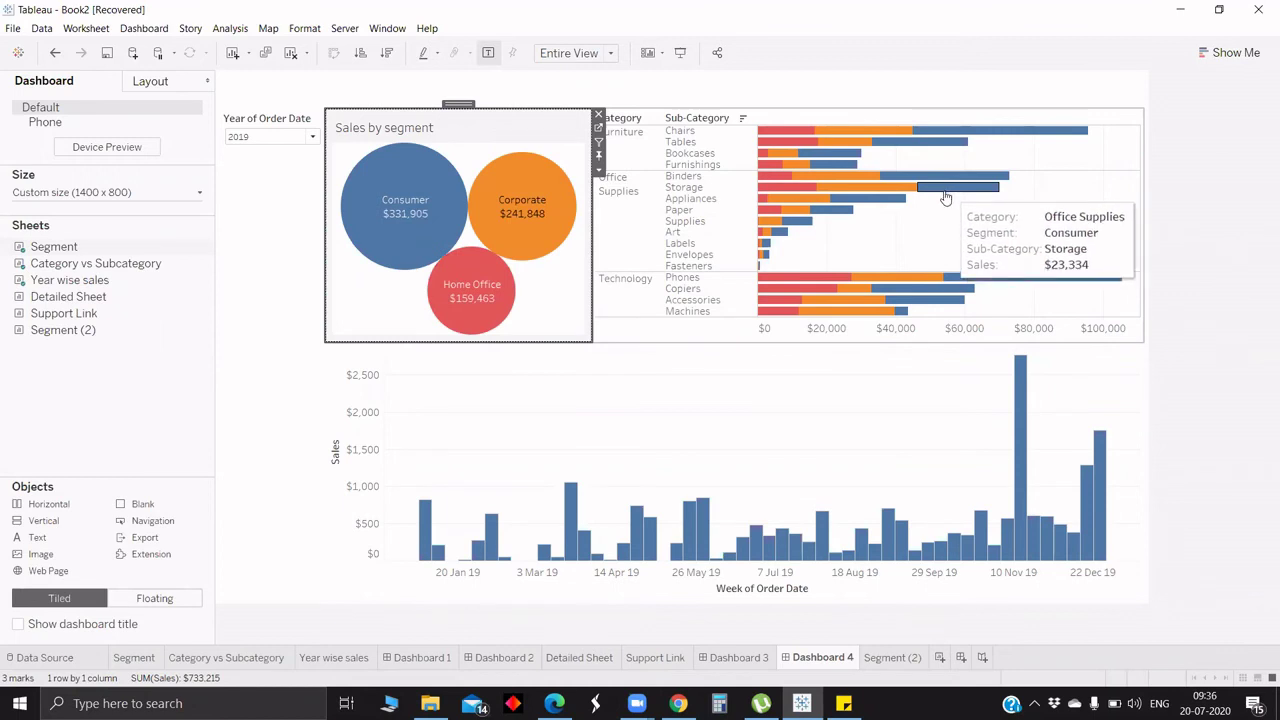
mouse_move(877, 206)
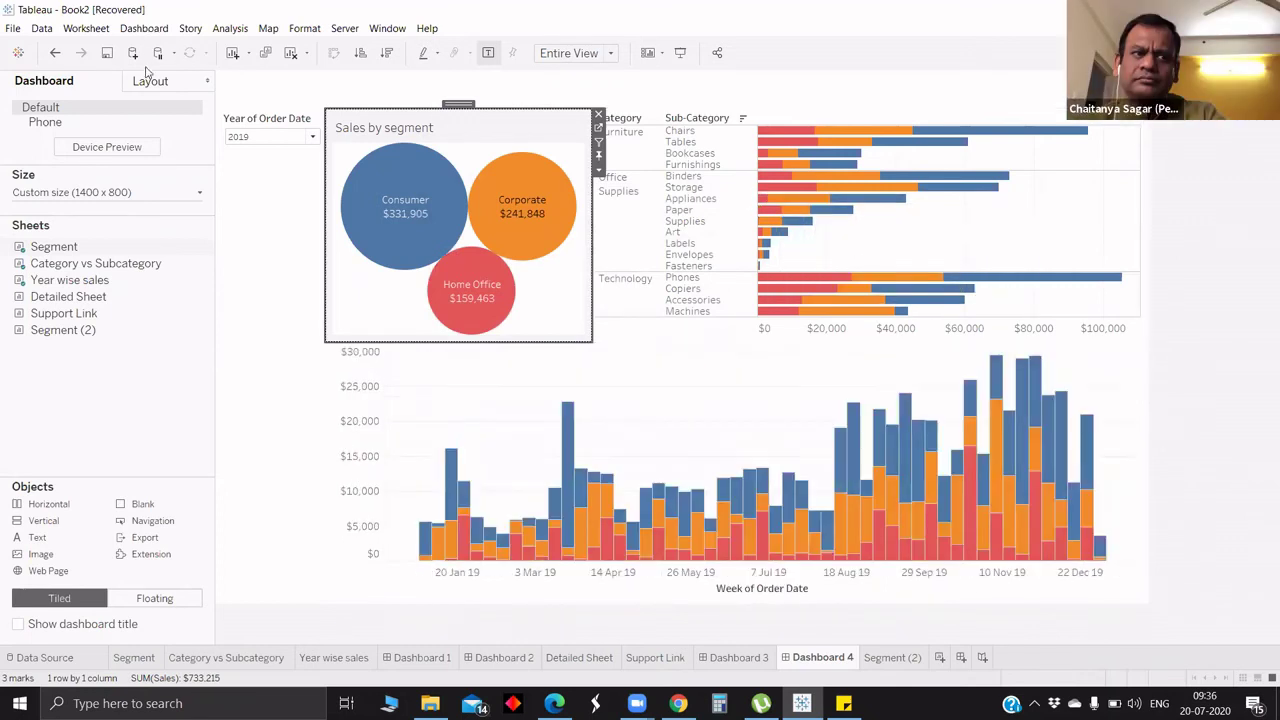
click(144, 28)
click(544, 271)
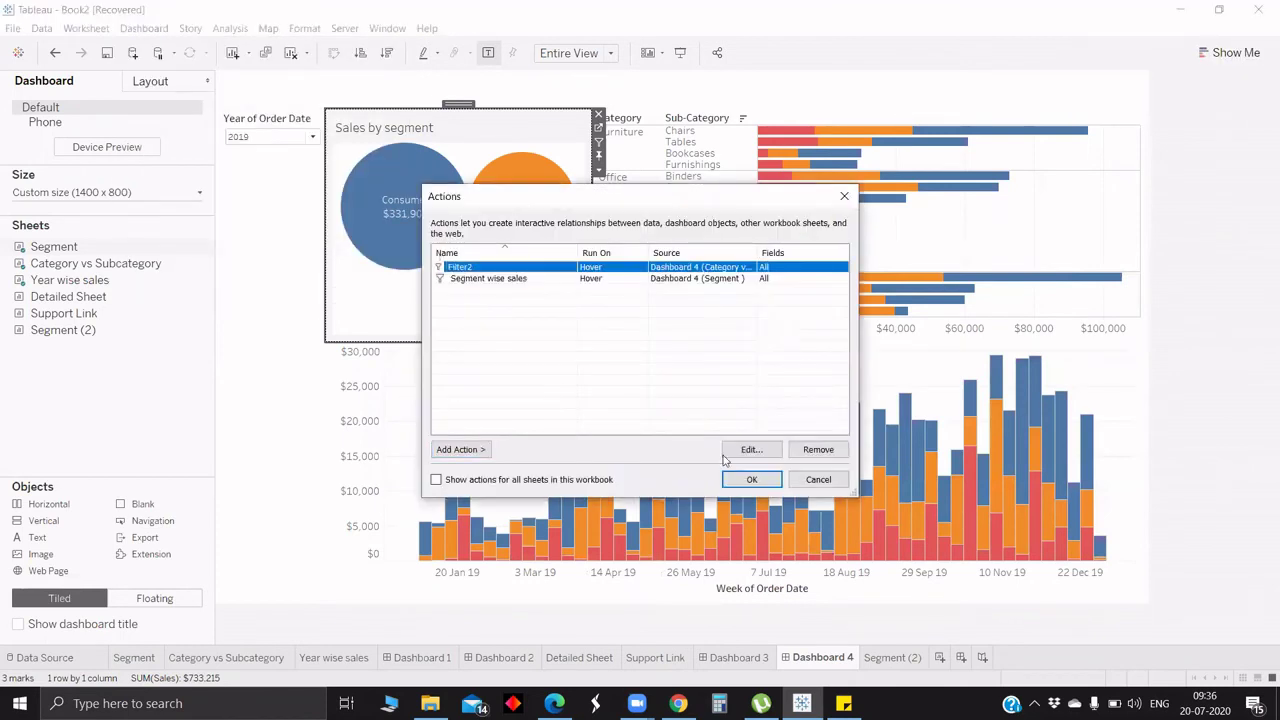
click(748, 450)
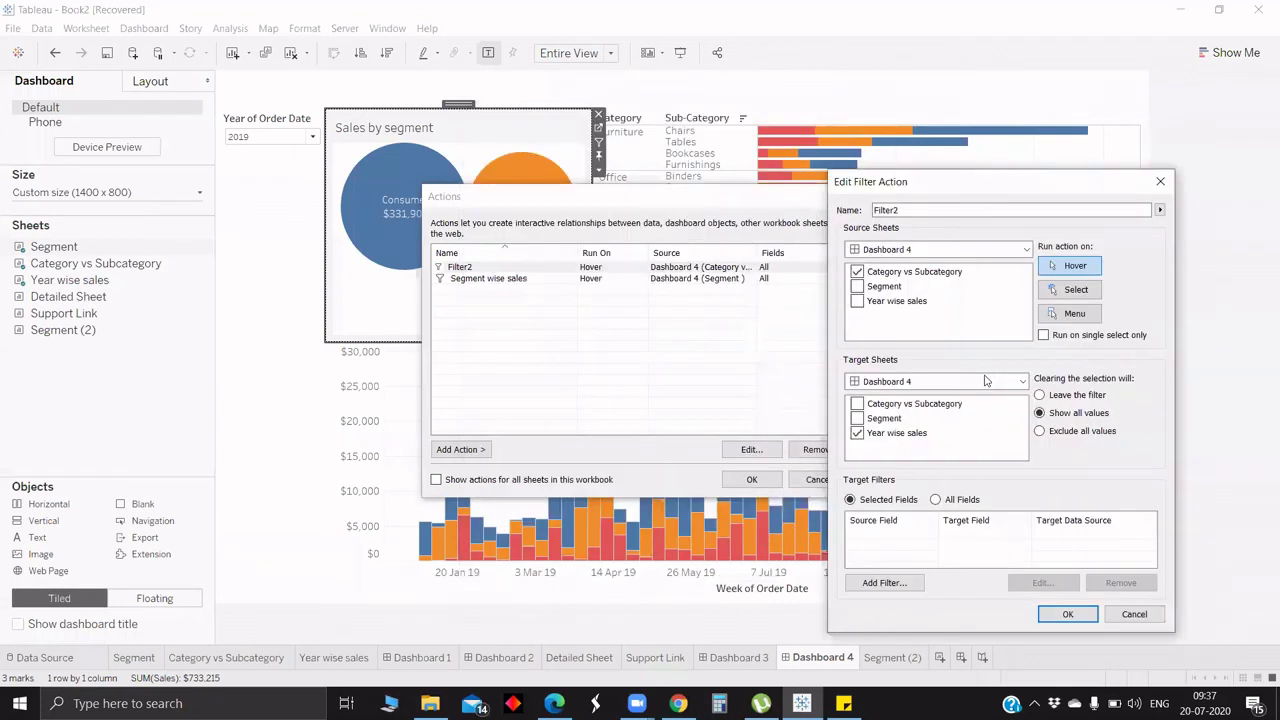
click(884, 582)
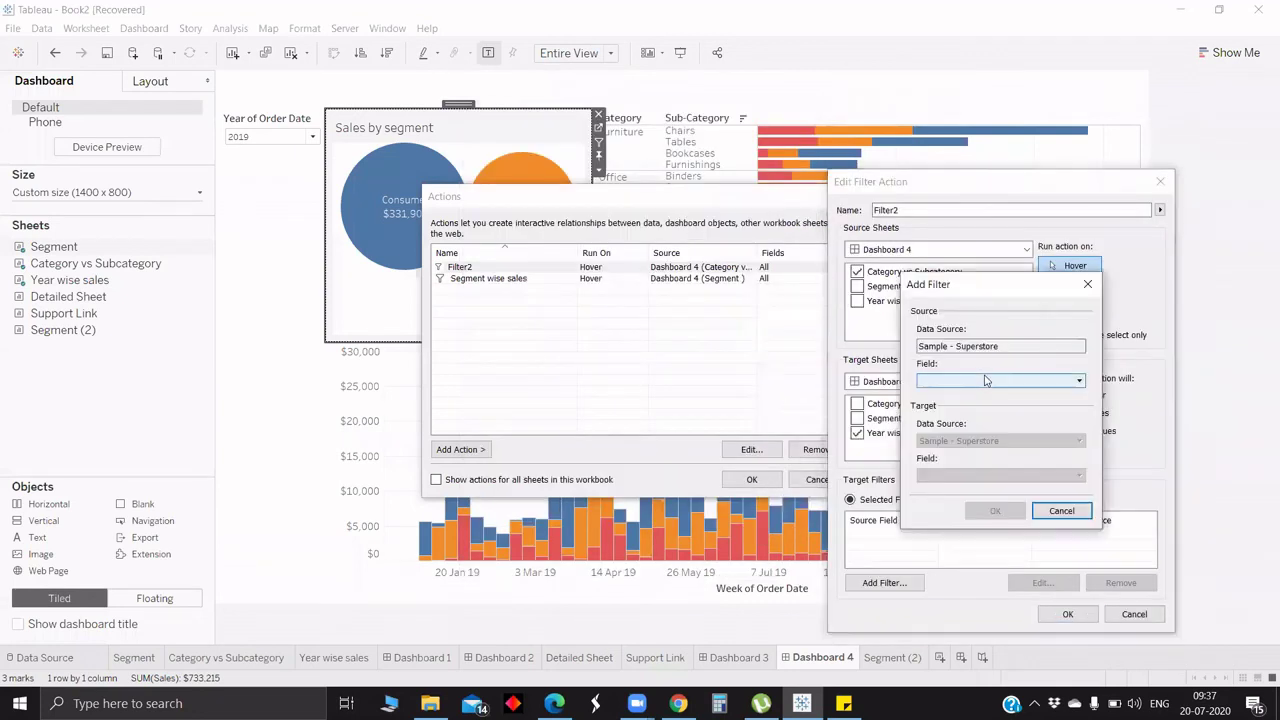
click(985, 380)
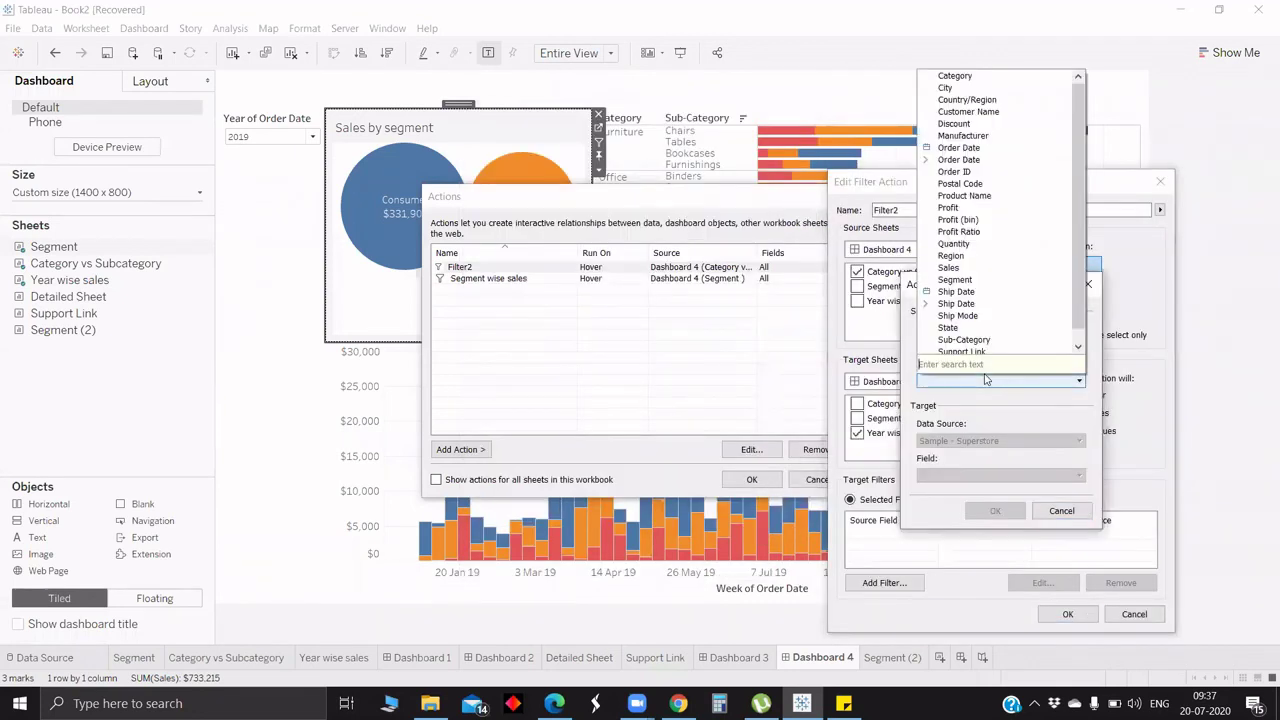
click(985, 512)
click(983, 511)
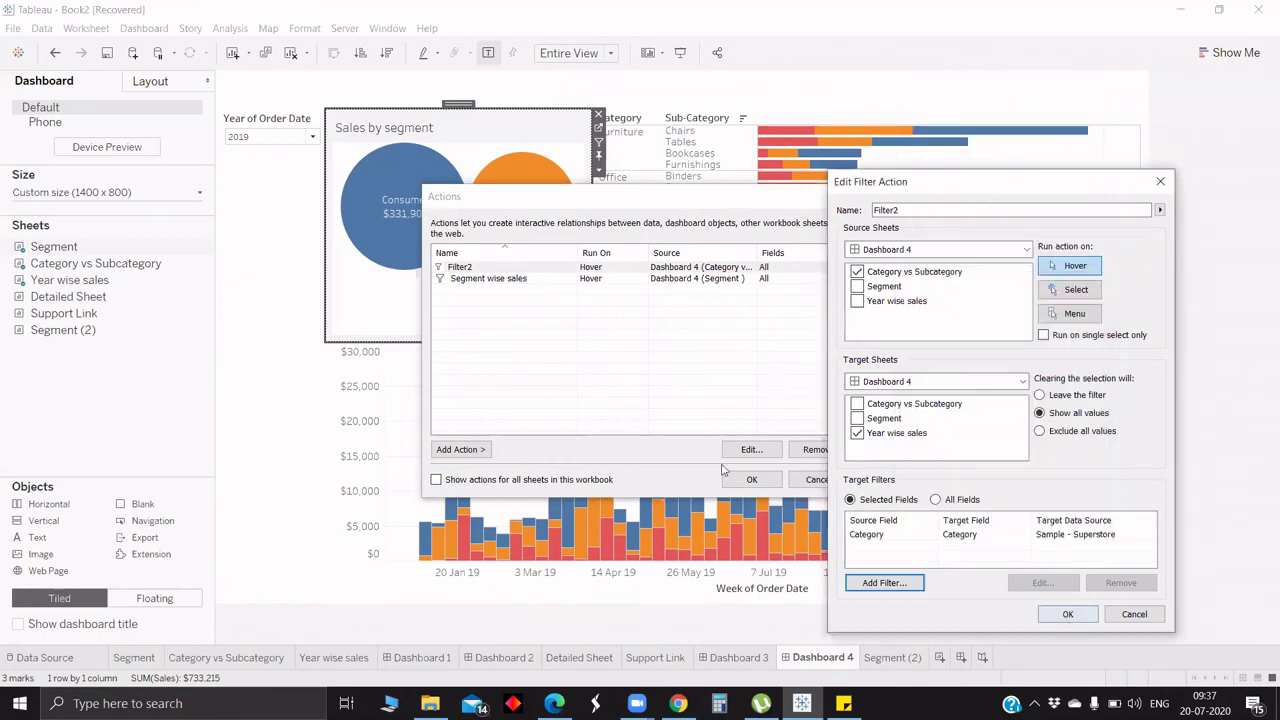
key(Return)
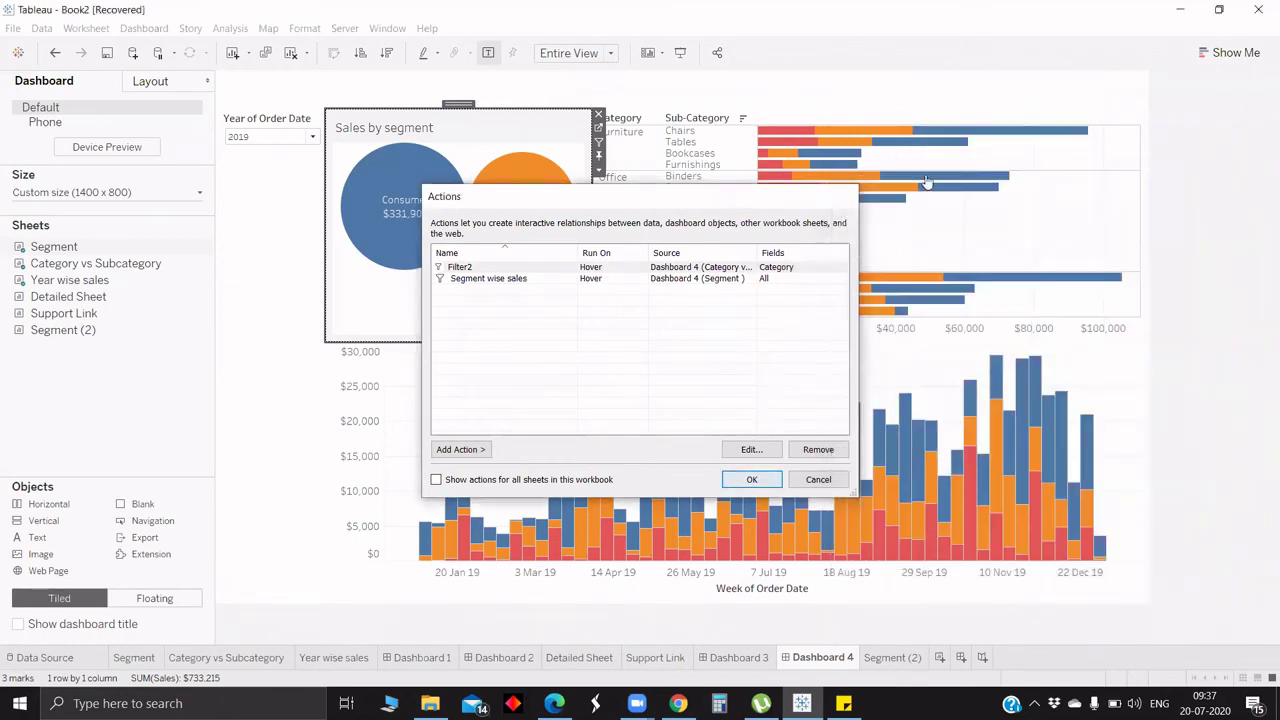
key(Return)
Step: Review the Filter2 action's sheet, run and target filter settings, and look through the types of dashboard action that can be added
mouse_move(926, 180)
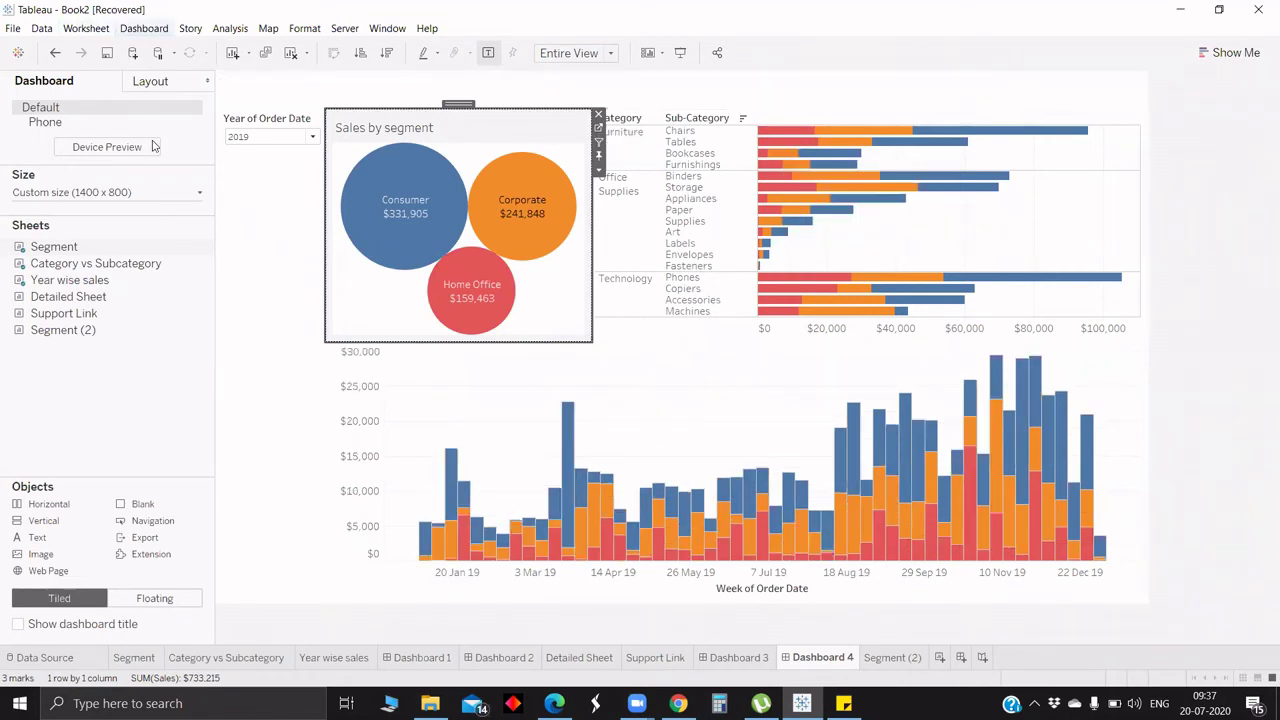
click(144, 28)
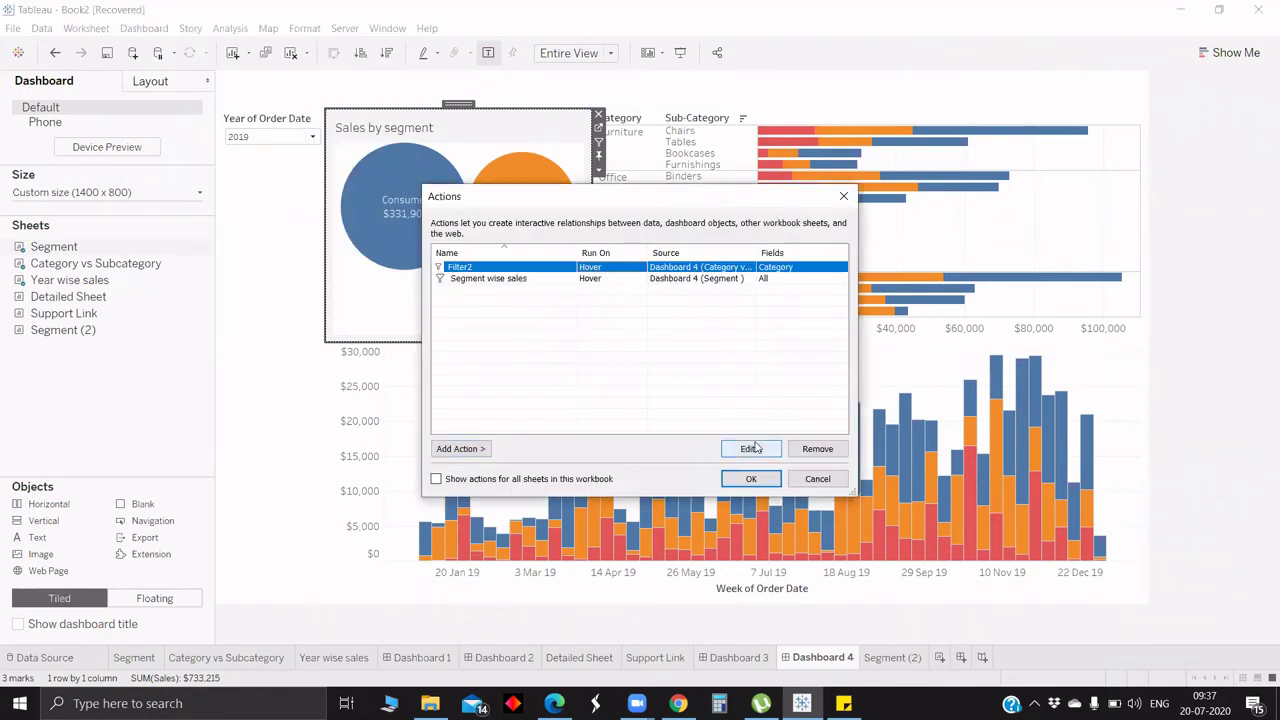
click(756, 444)
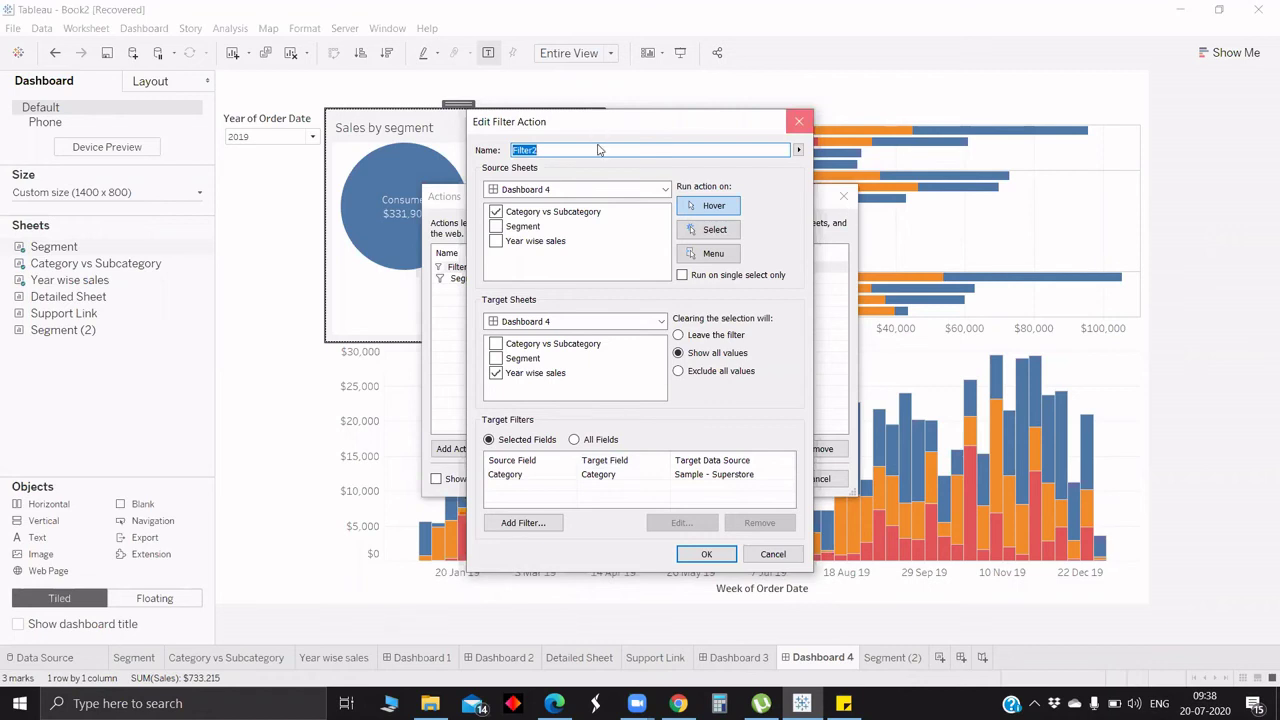
key(Return)
key(Return)
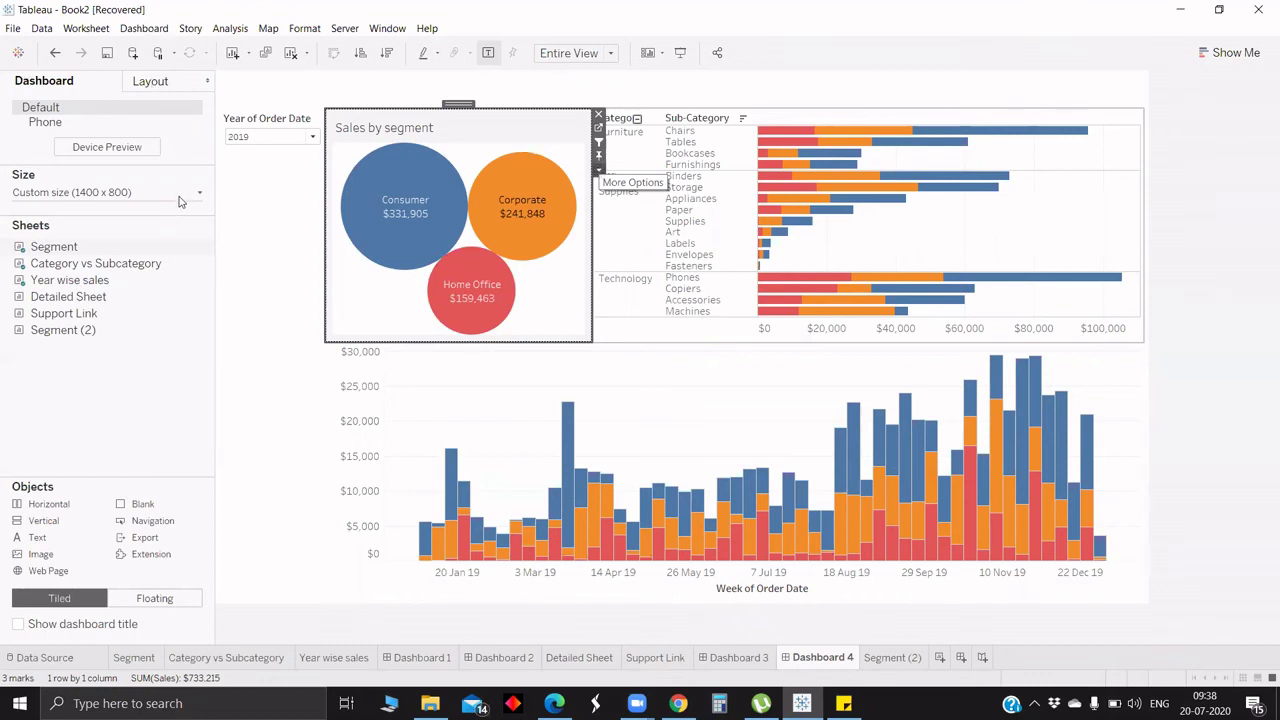
click(144, 29)
click(187, 216)
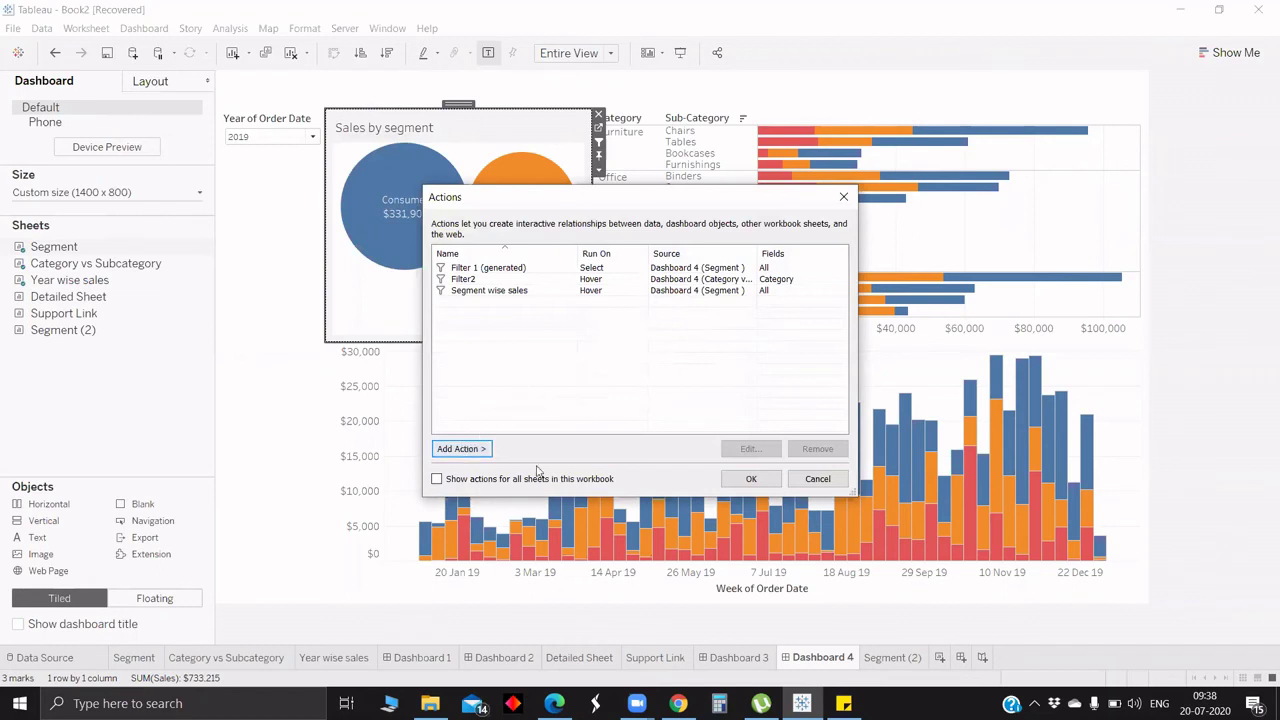
click(461, 448)
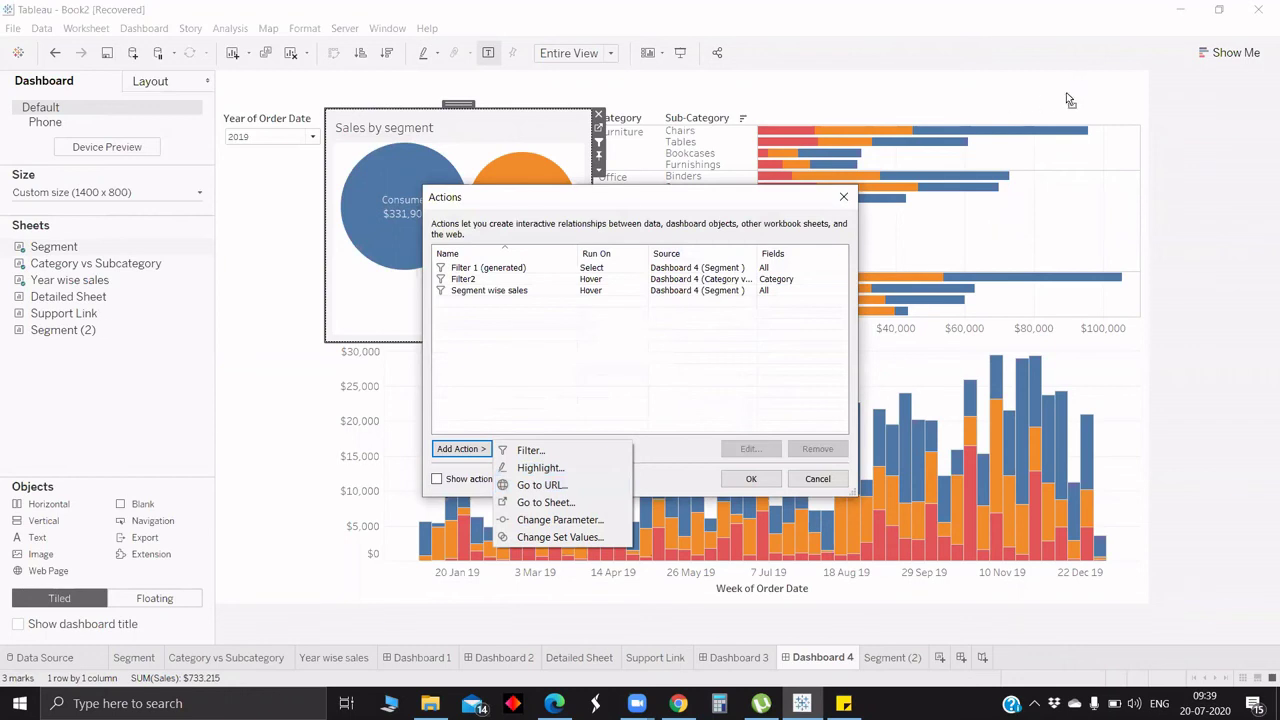
Step: Place the Support Link sheet in the container above the Category vs Subcategory chart and hide its title
mouse_move(1067, 93)
mouse_down()
mouse_move(1043, 107)
mouse_move(1096, 98)
mouse_move(917, 100)
mouse_move(1160, 97)
mouse_move(893, 101)
mouse_up()
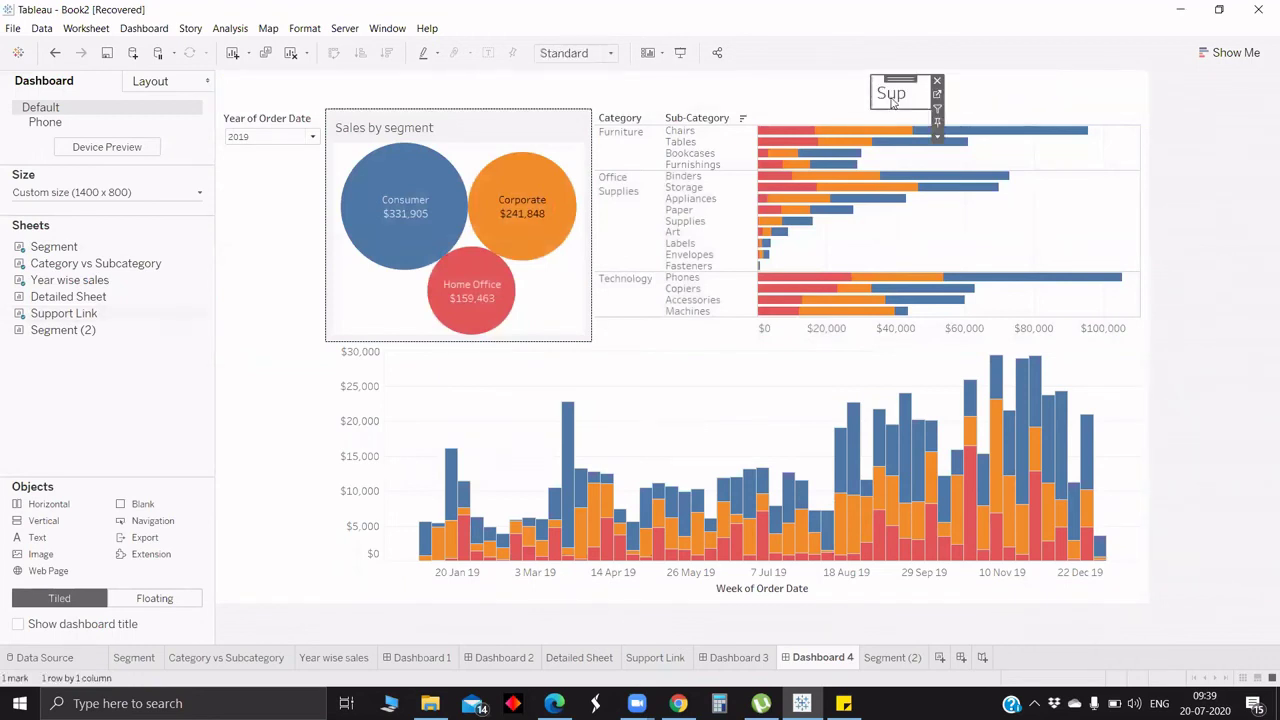
right_click(893, 101)
click(935, 106)
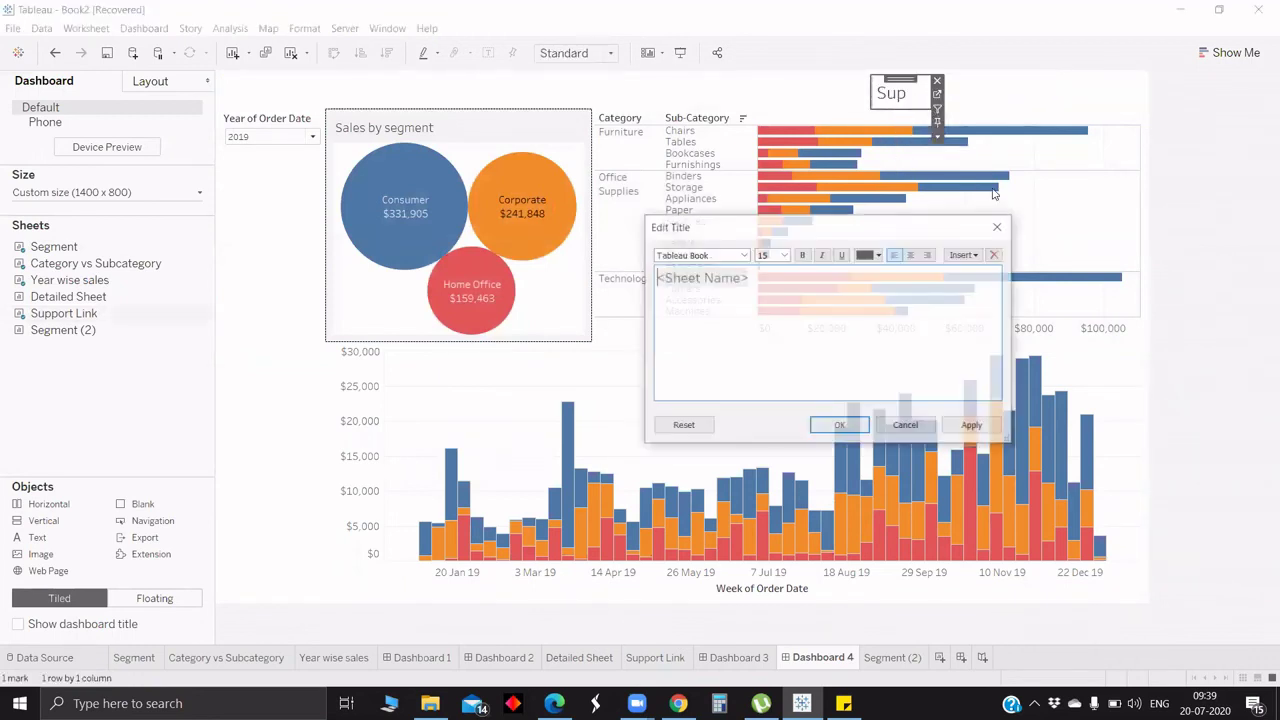
click(1002, 226)
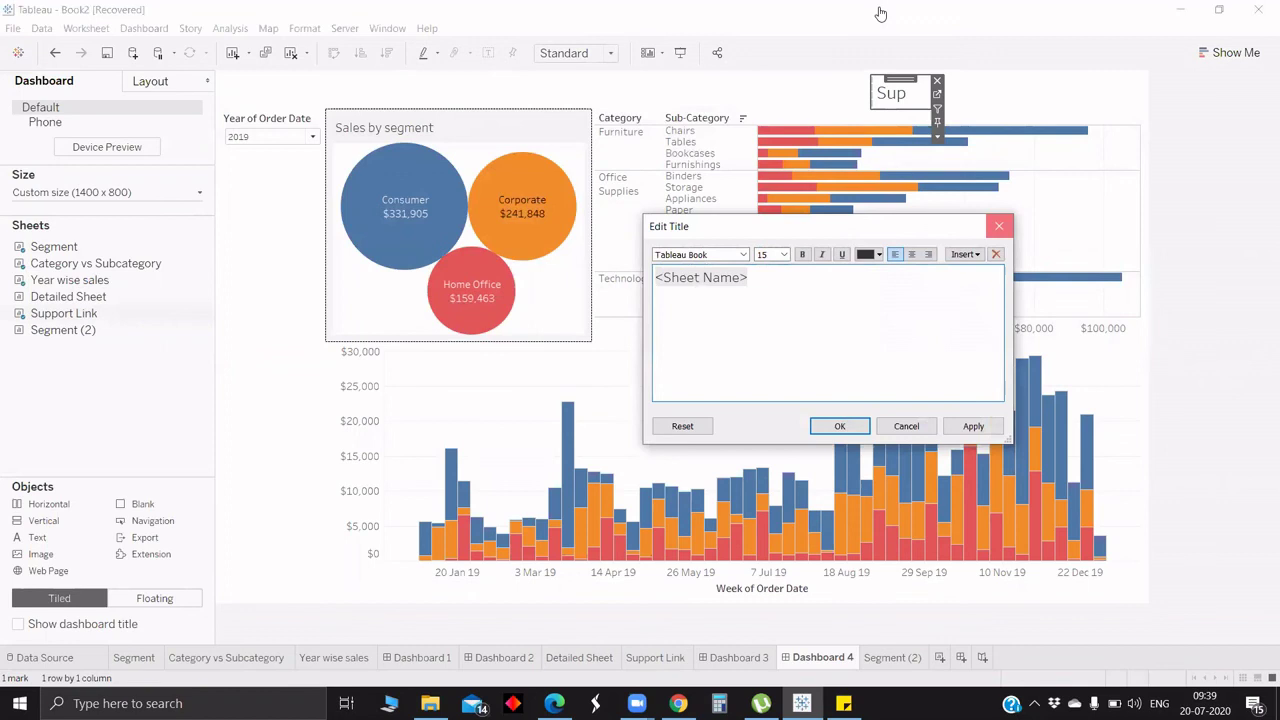
right_click(905, 90)
click(935, 126)
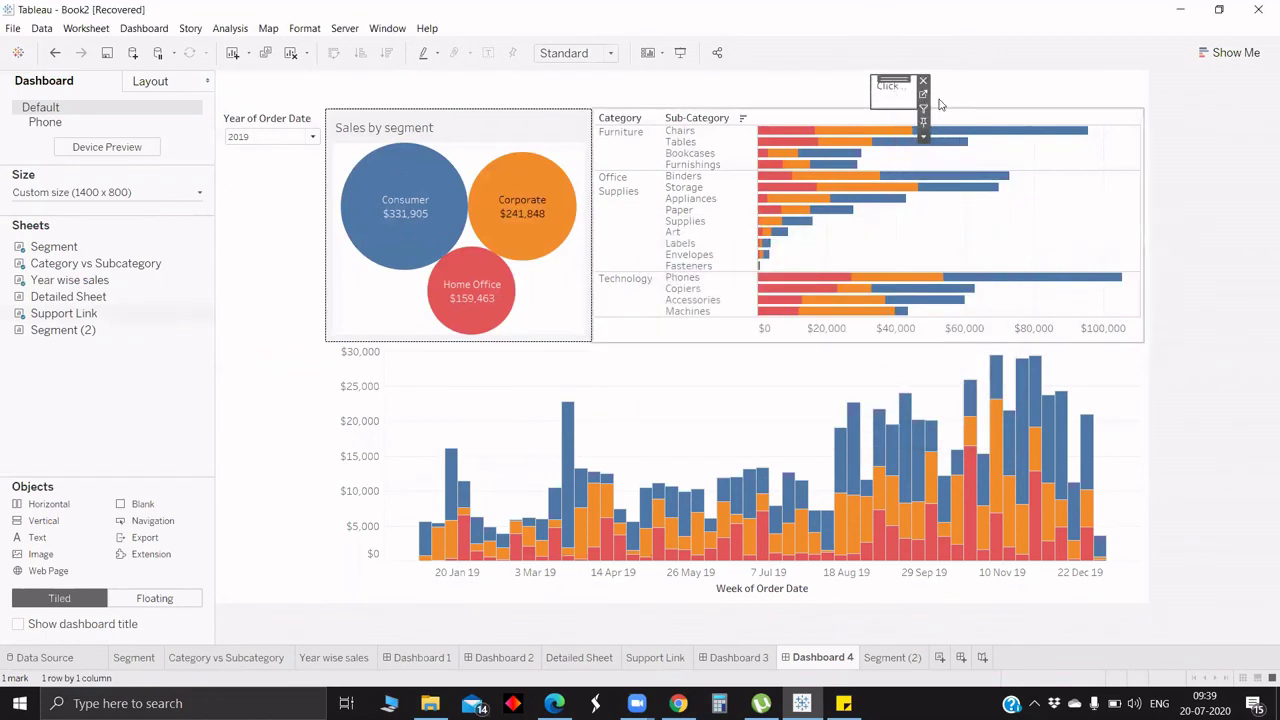
Step: Widen the Support Link view to roughly the chart's width below it and set its fit to Entire View
click(1010, 96)
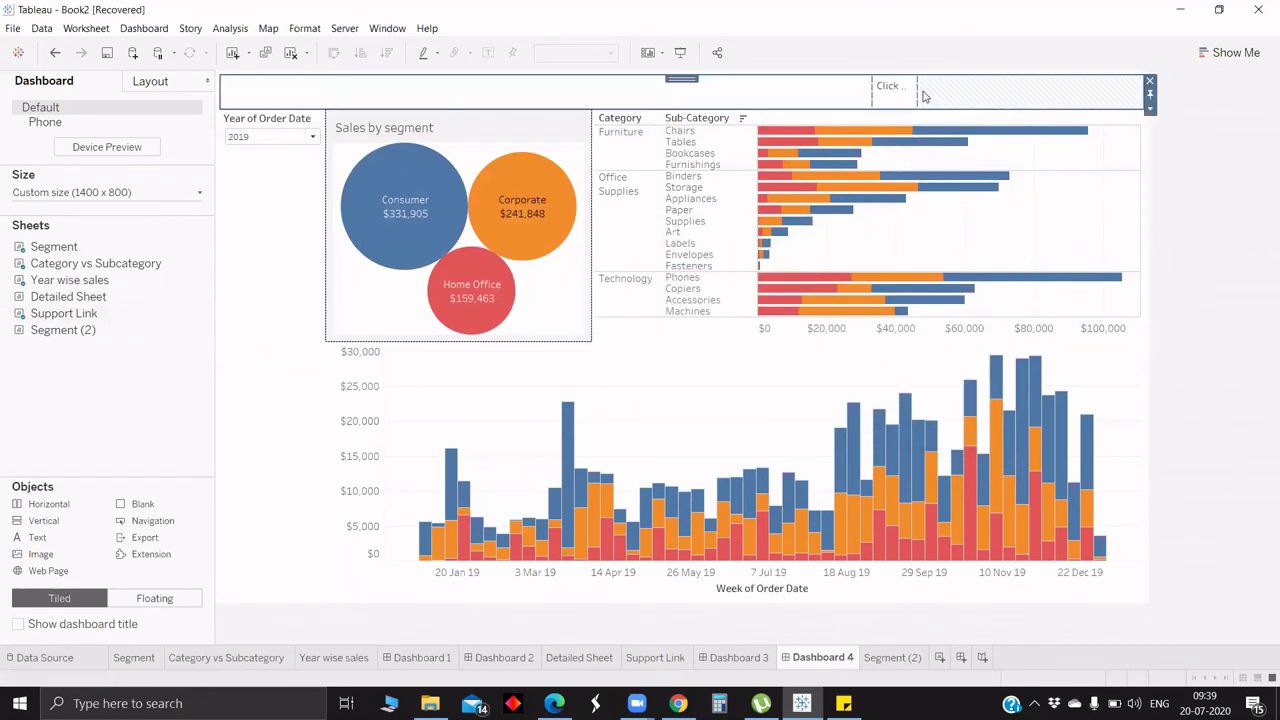
click(915, 88)
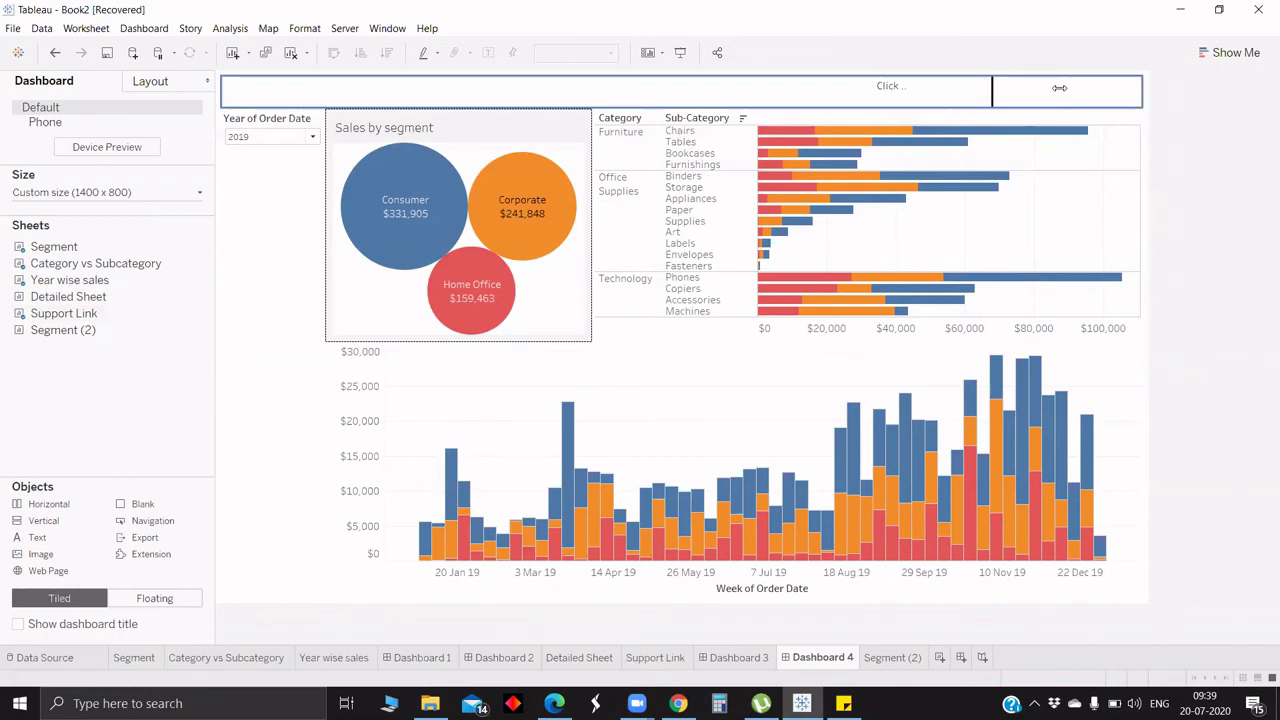
click(923, 100)
click(576, 53)
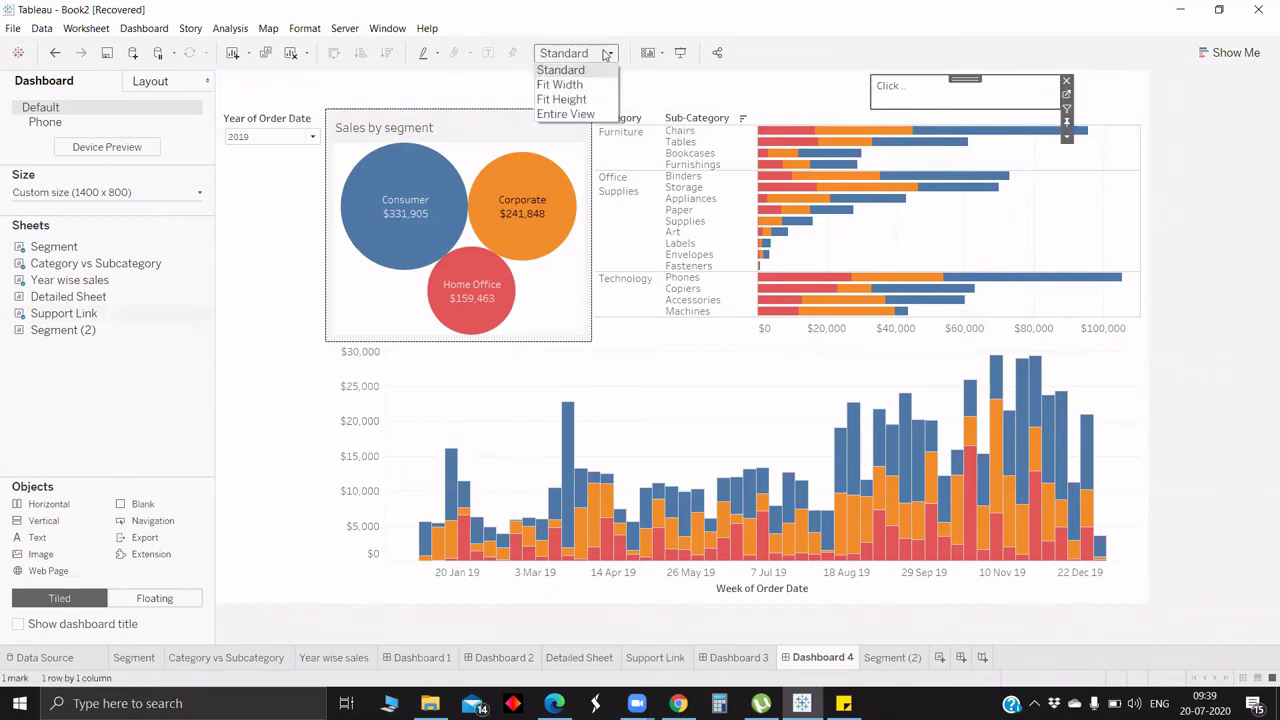
click(566, 114)
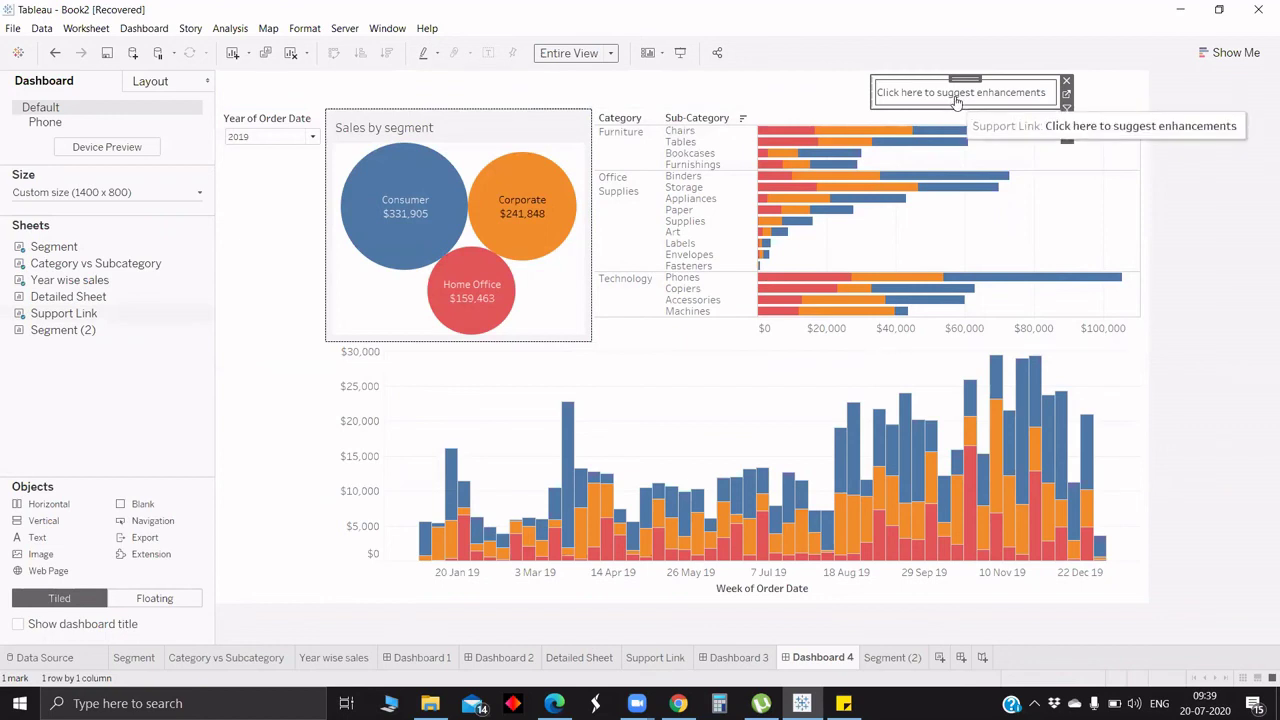
Step: Check the Support Link worksheet, and select the link text back on Dashboard 4
click(1067, 94)
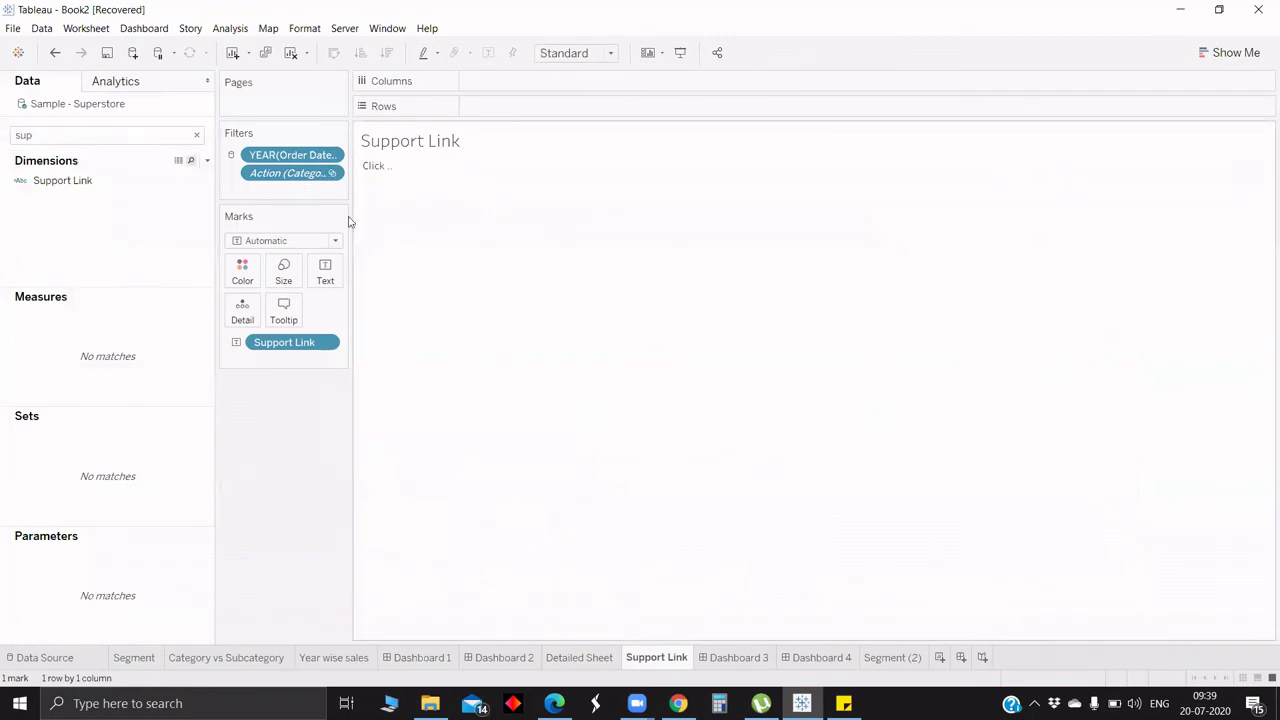
click(792, 658)
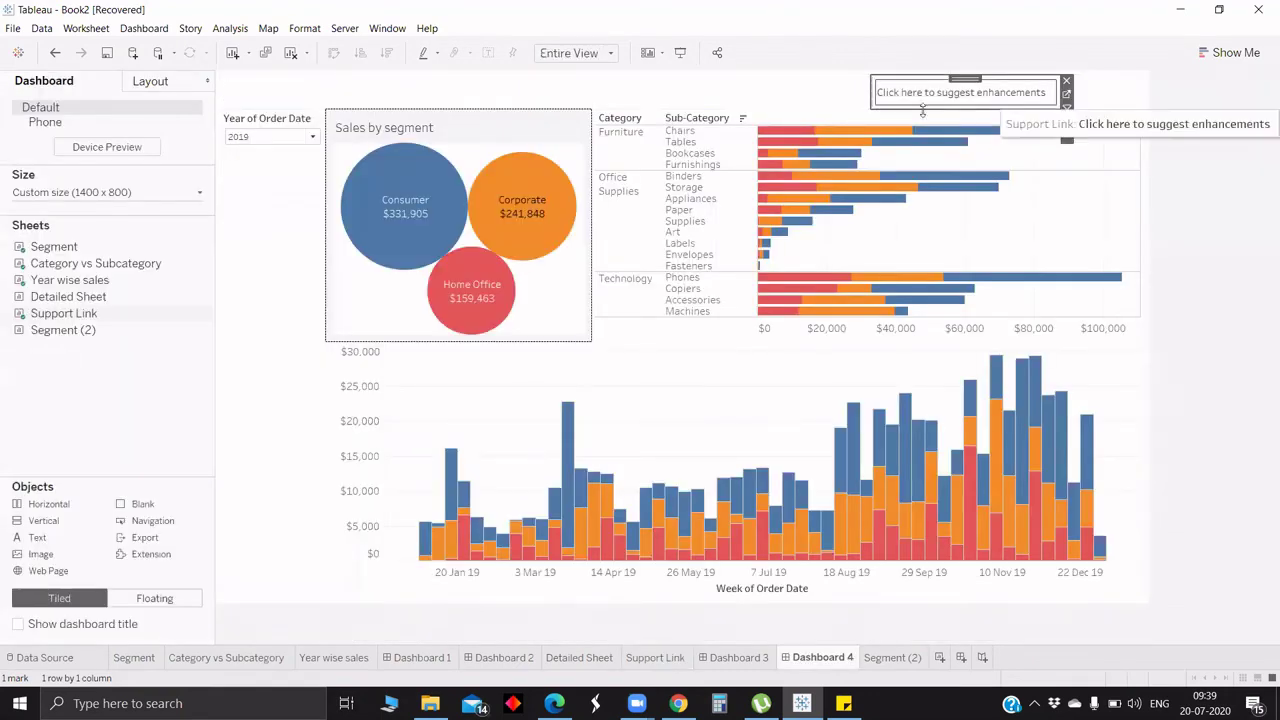
click(1024, 93)
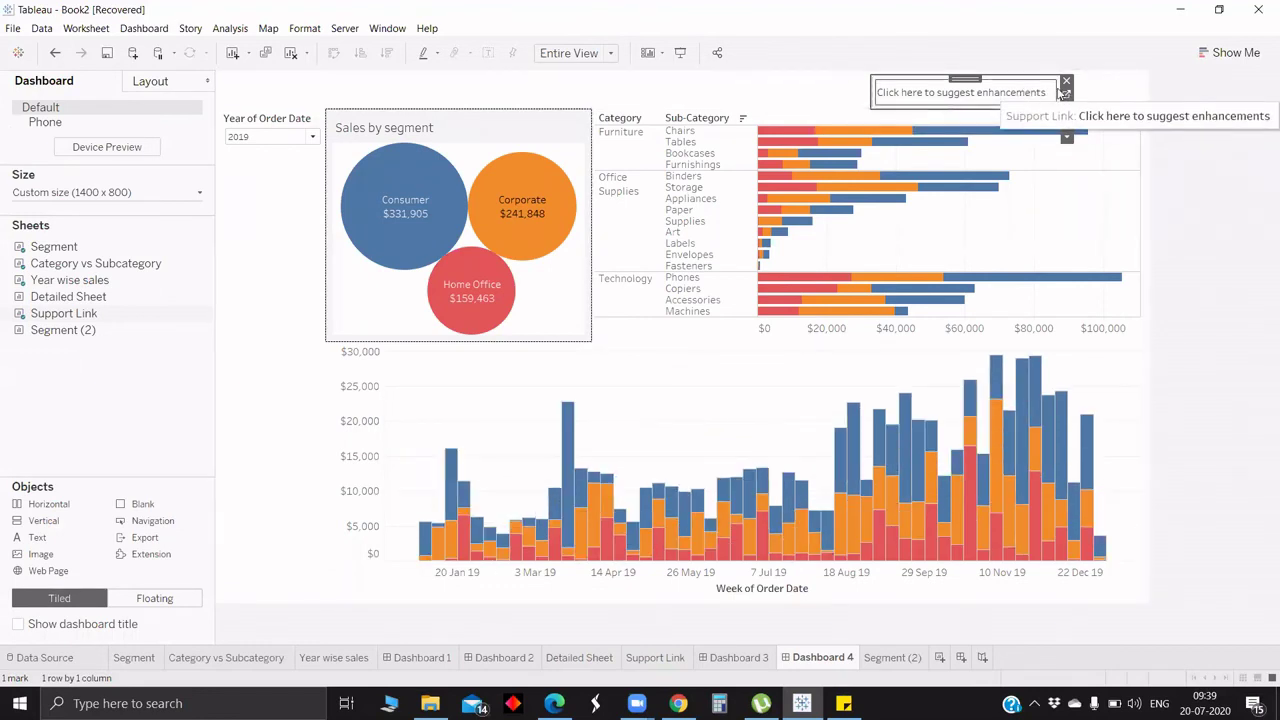
click(1209, 100)
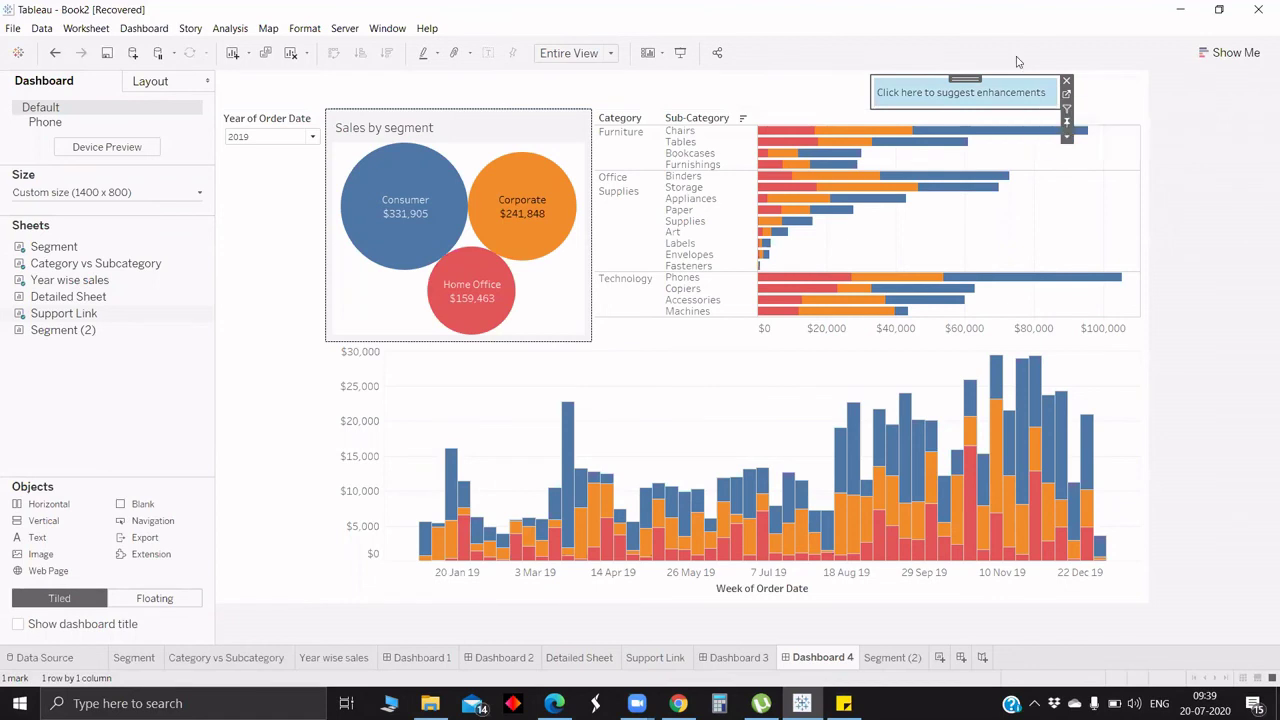
Step: Start a Go to URL dashboard action with Support Link as its only source sheet
click(144, 28)
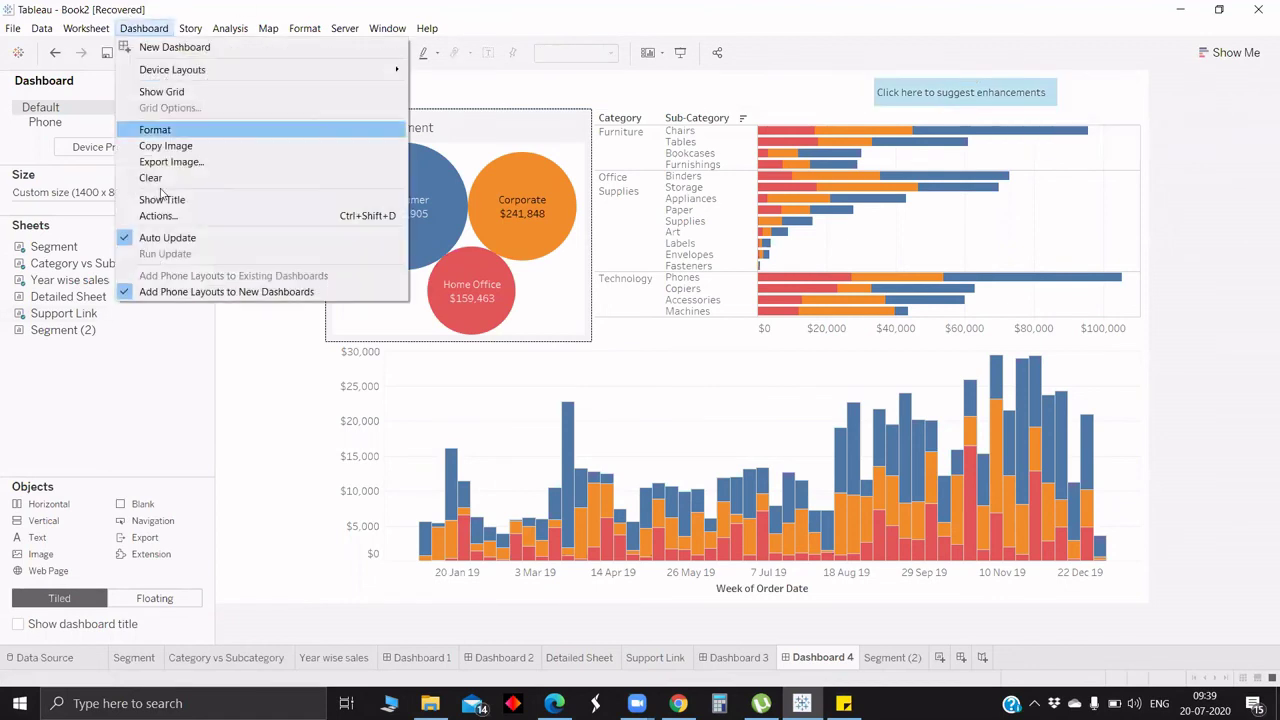
click(165, 218)
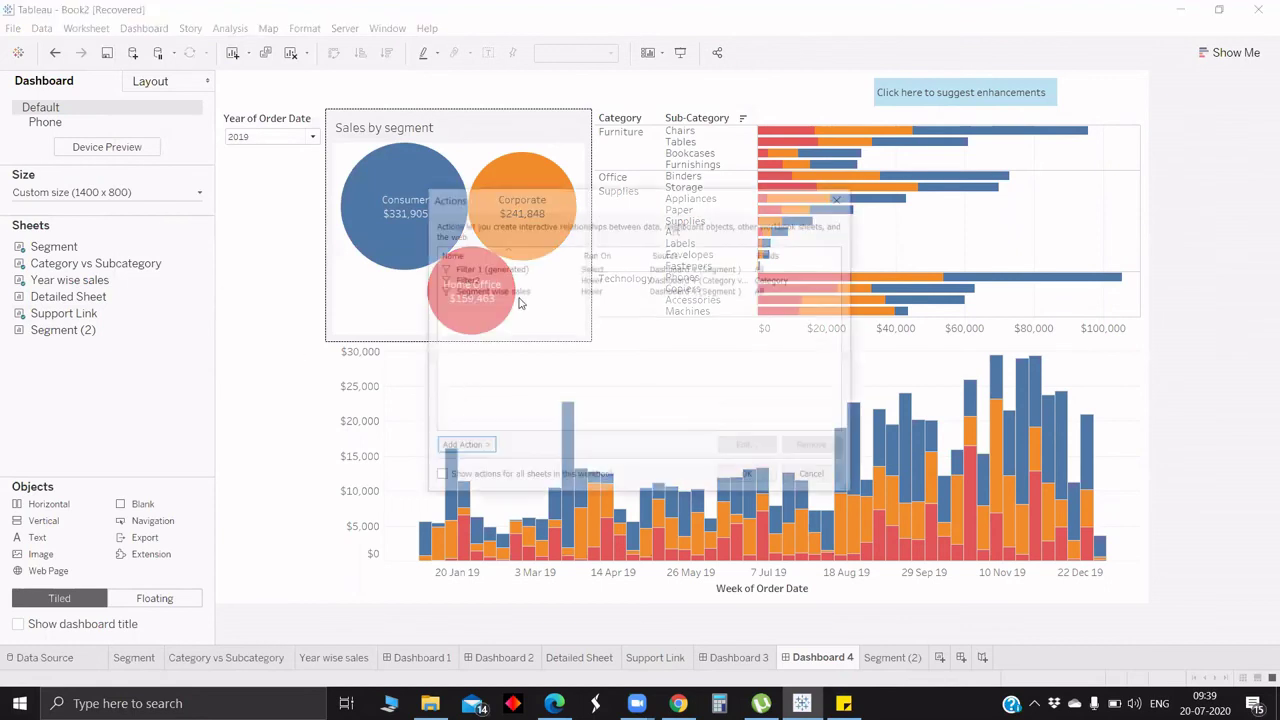
click(462, 448)
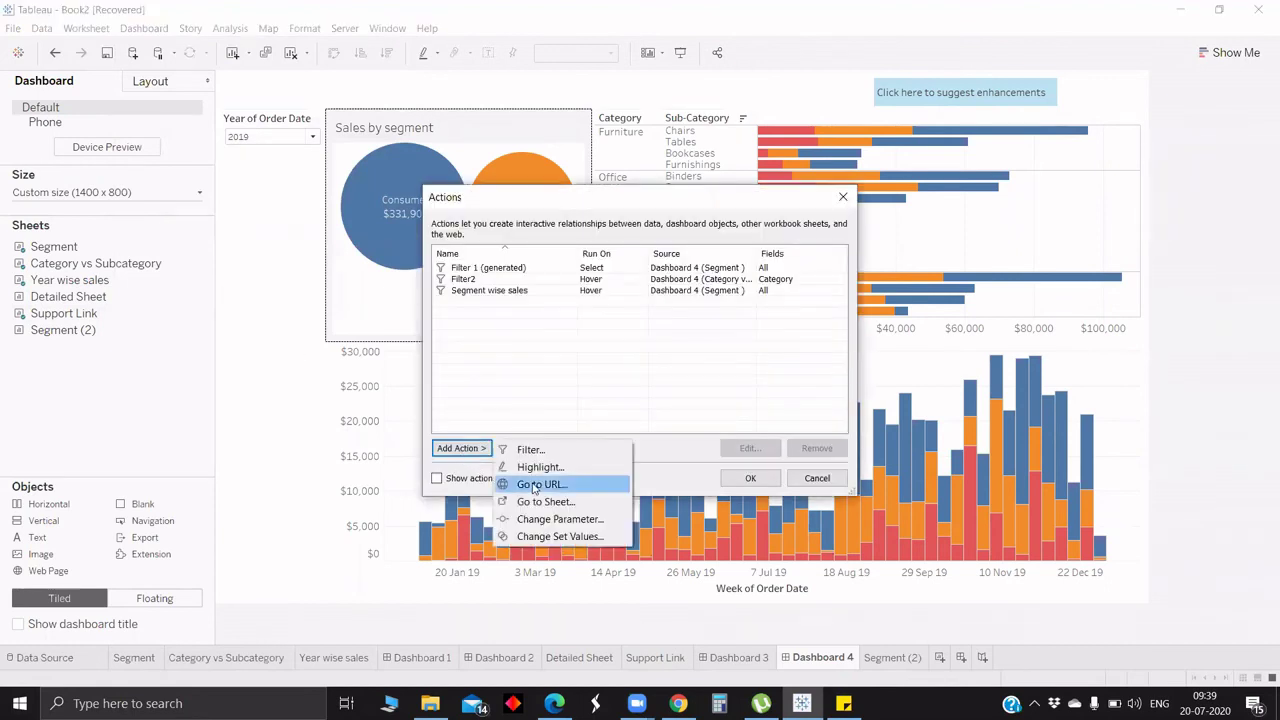
key(Return)
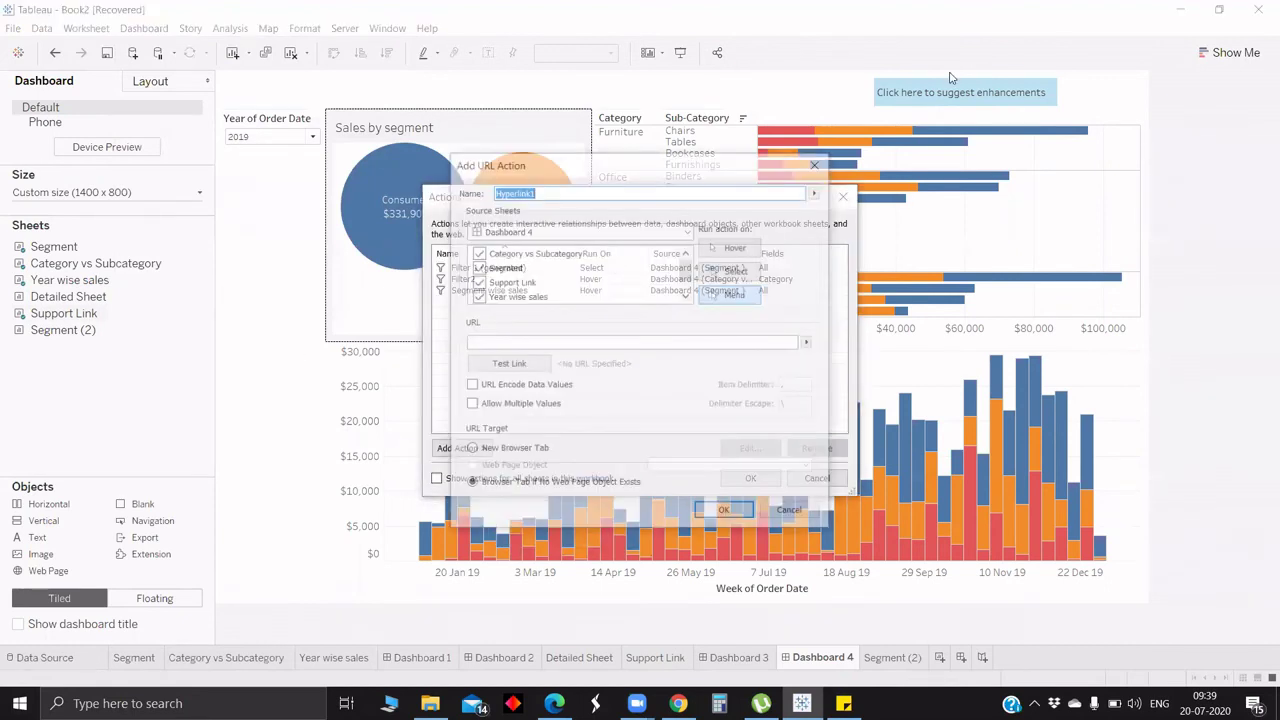
click(476, 267)
click(476, 253)
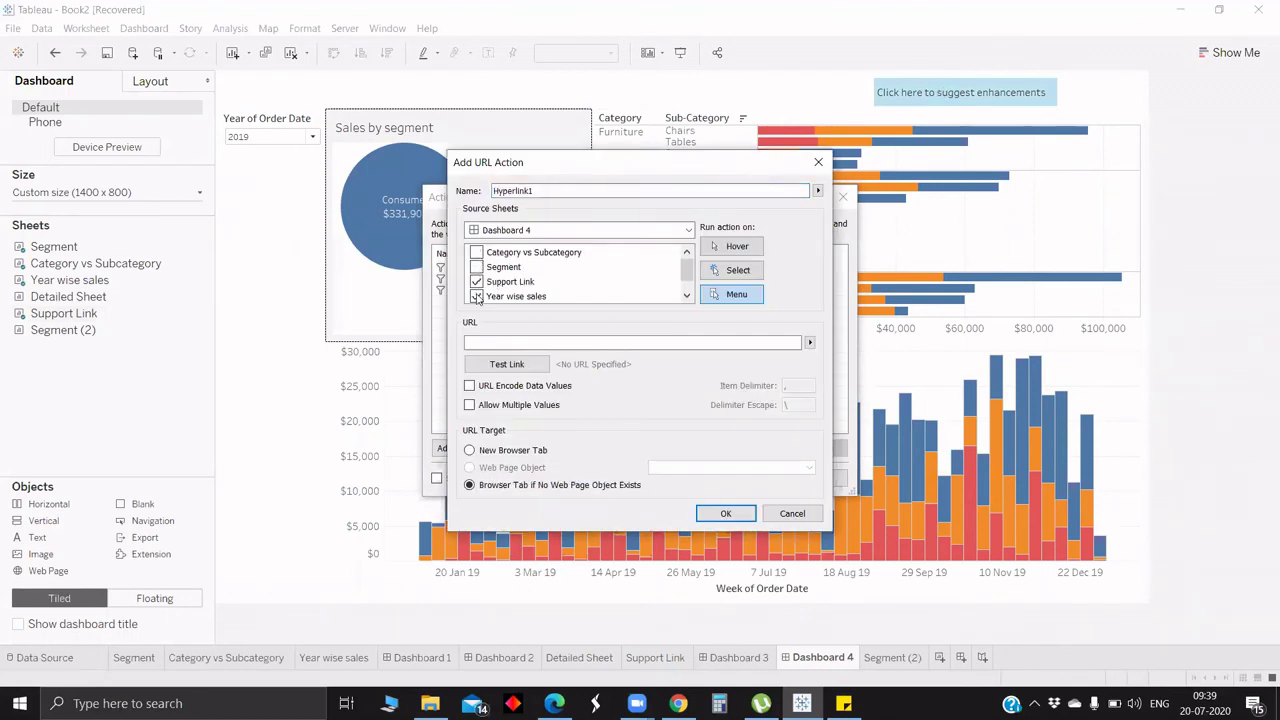
click(477, 297)
Step: Set the action's URL to the form.asana.com link kept in the sticky note and test the link
click(844, 703)
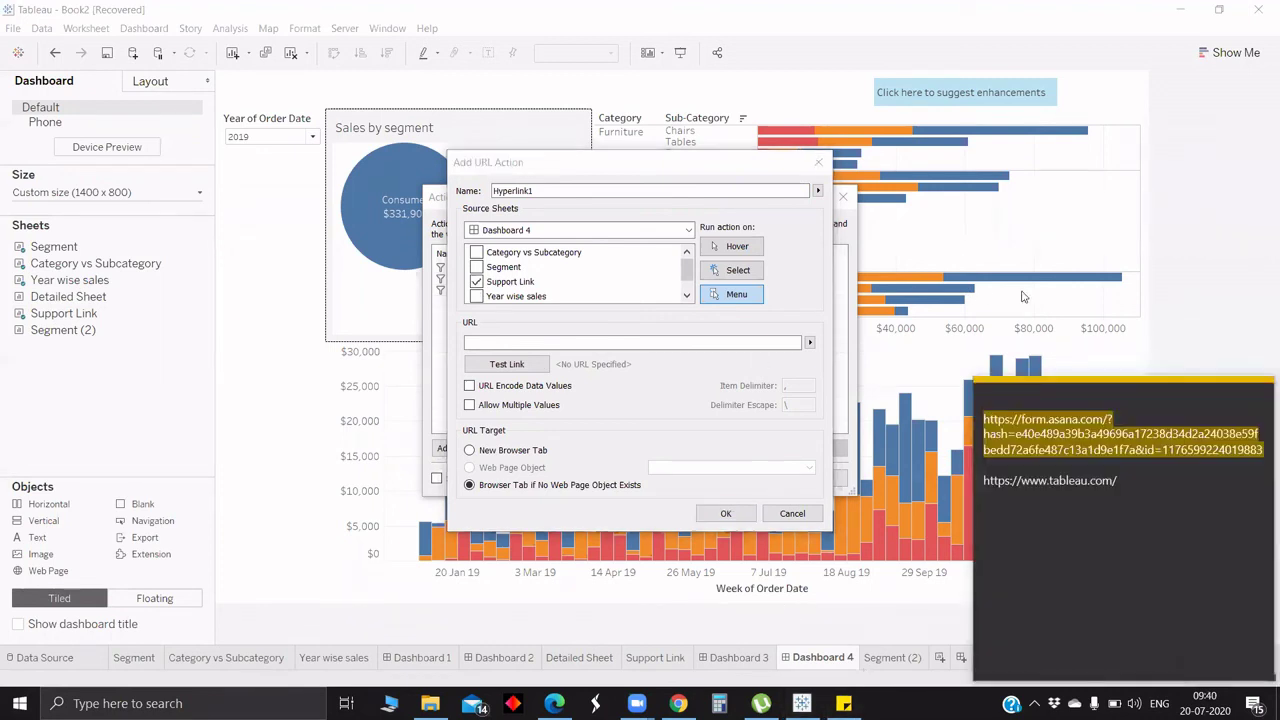
click(1166, 288)
click(533, 341)
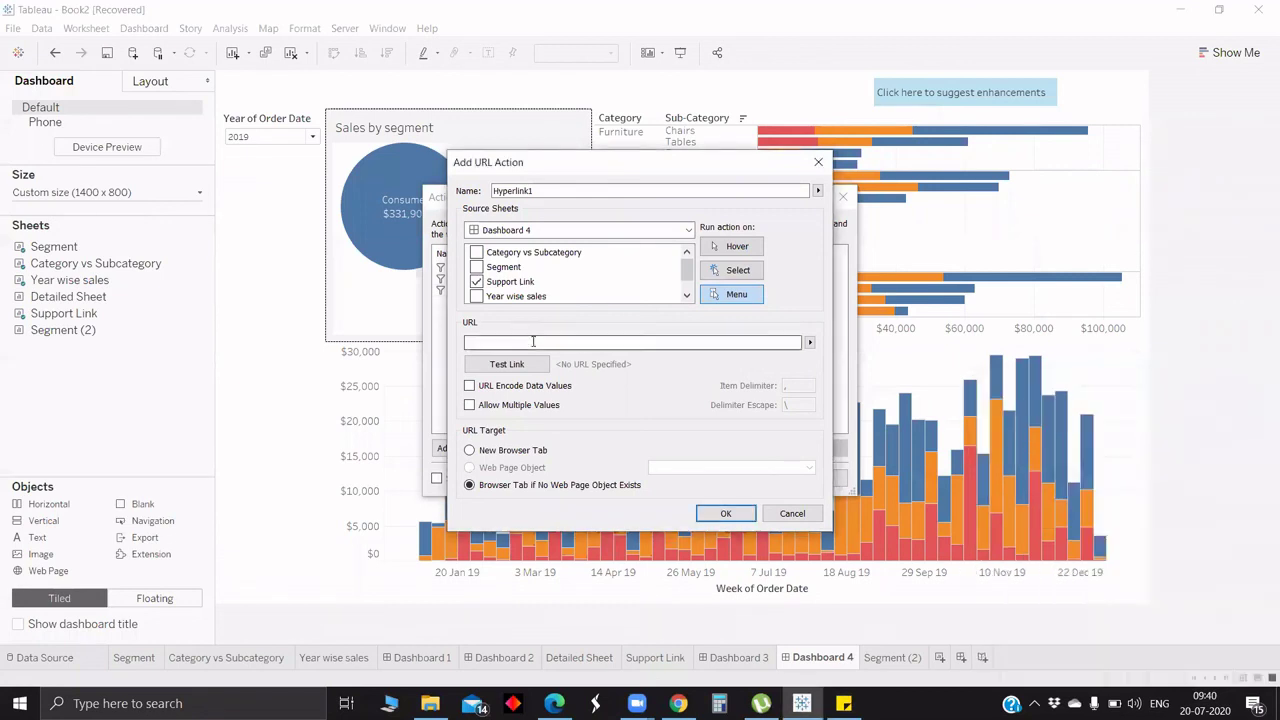
key(ctrl+v)
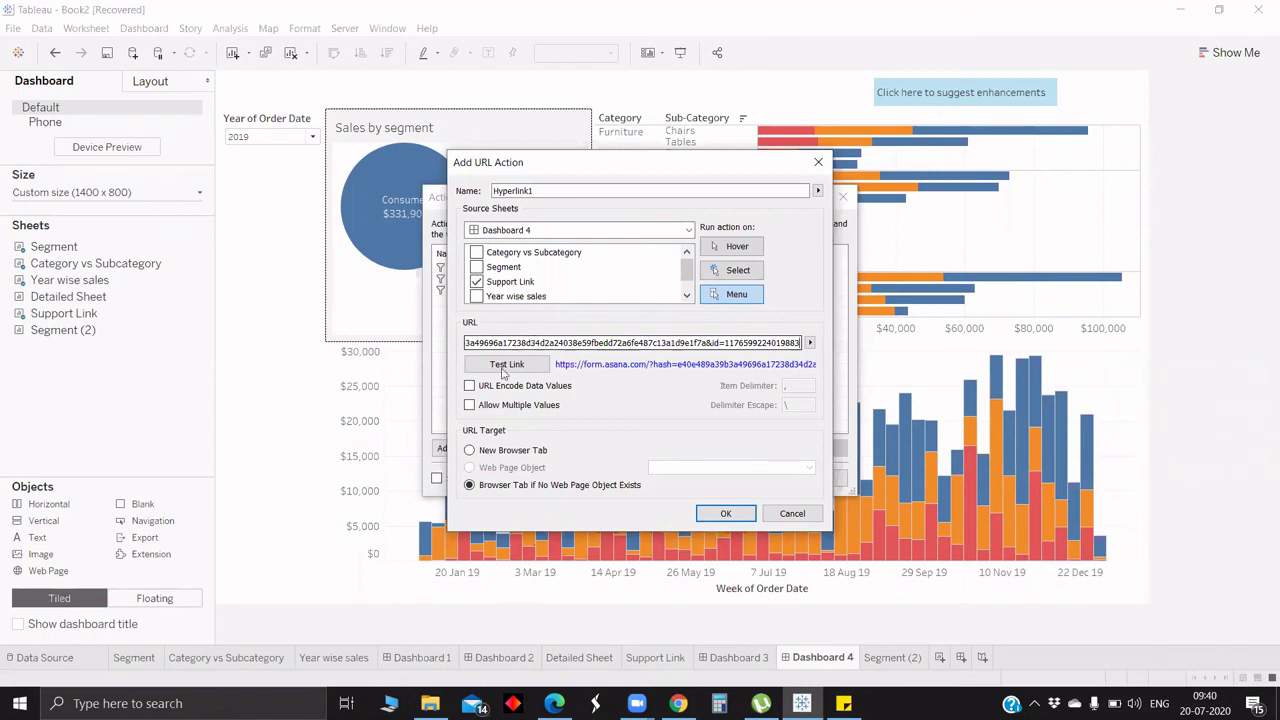
click(507, 365)
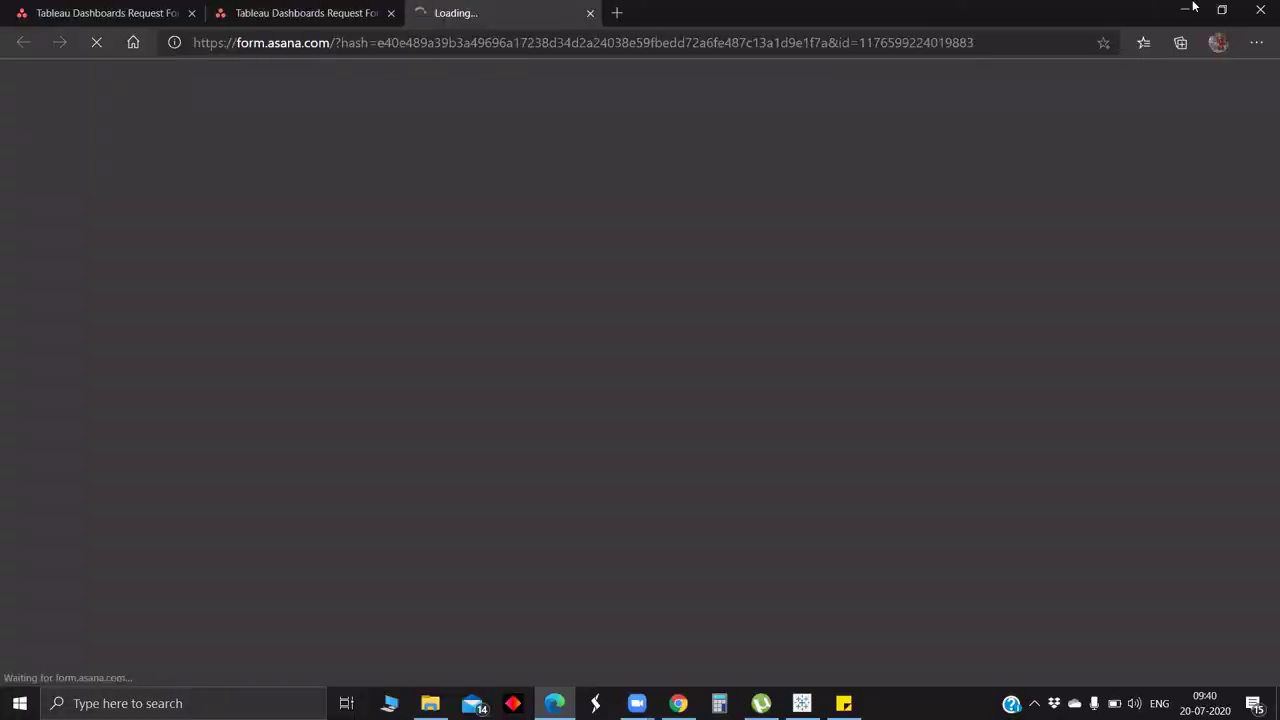
Step: Back in Tableau, set the URL action's target to New Browser Tab, save the action and close the Actions dialog
key(alt+Tab)
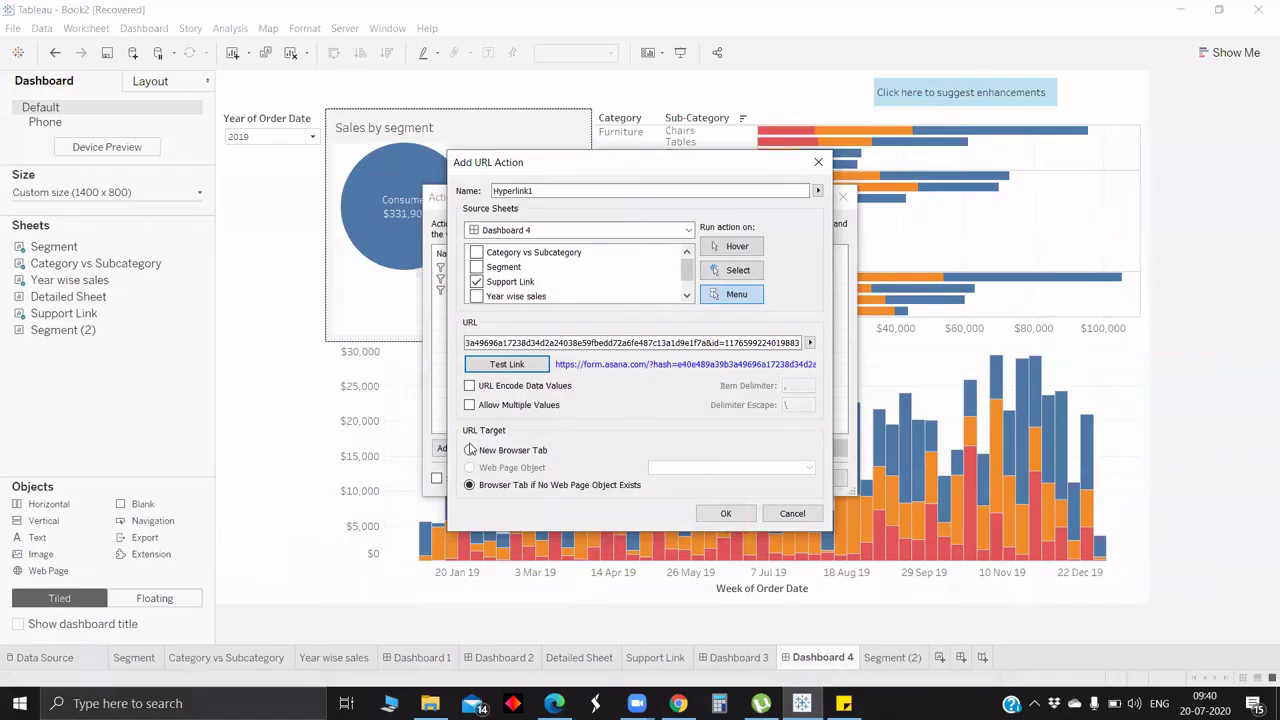
click(516, 447)
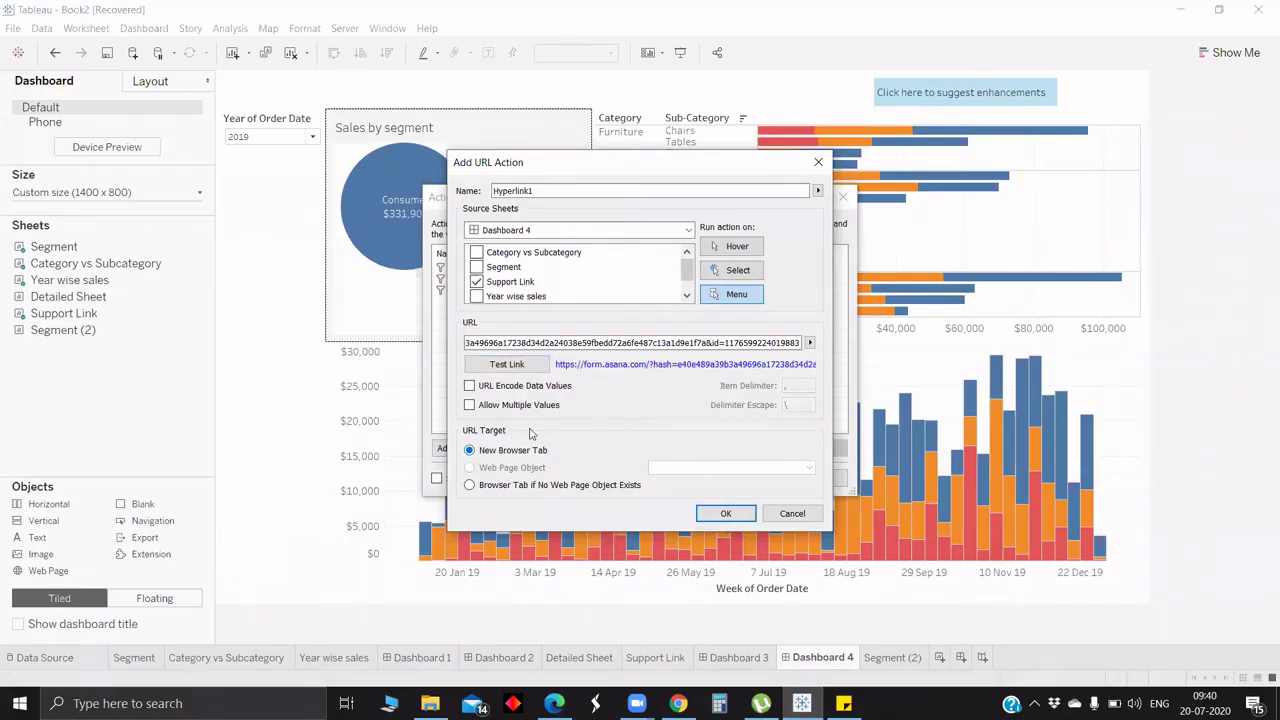
click(726, 513)
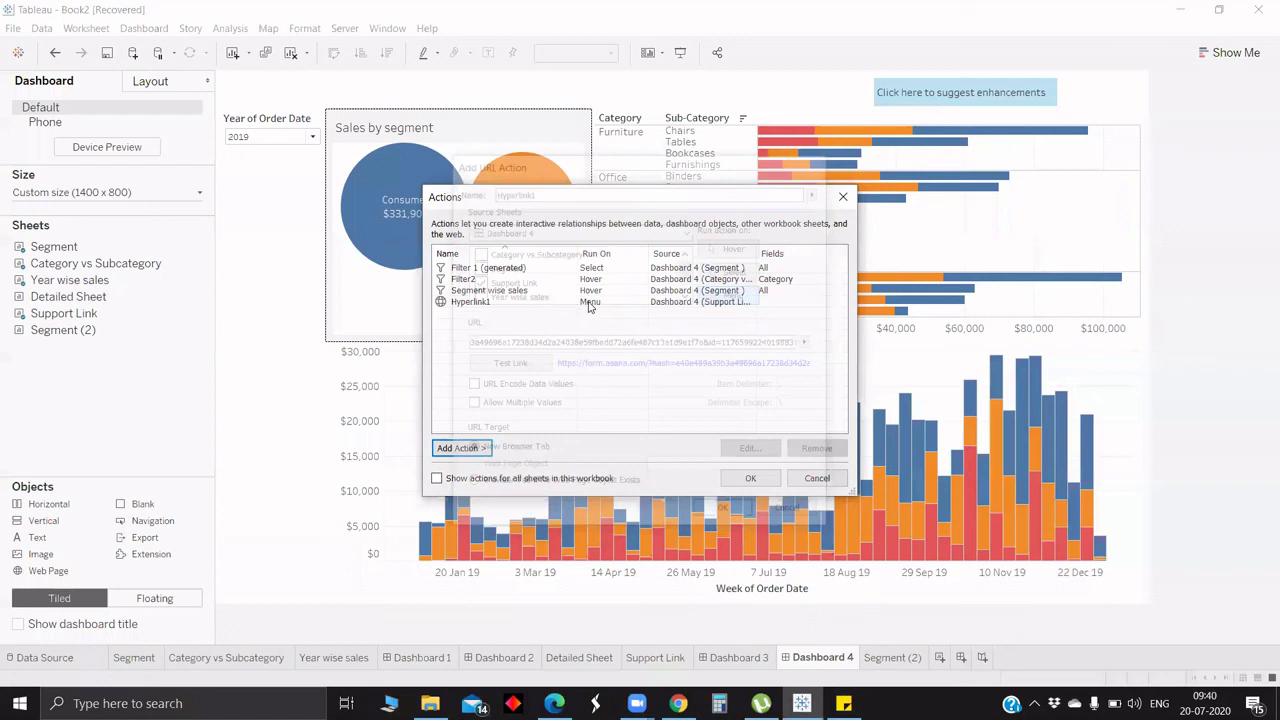
click(592, 303)
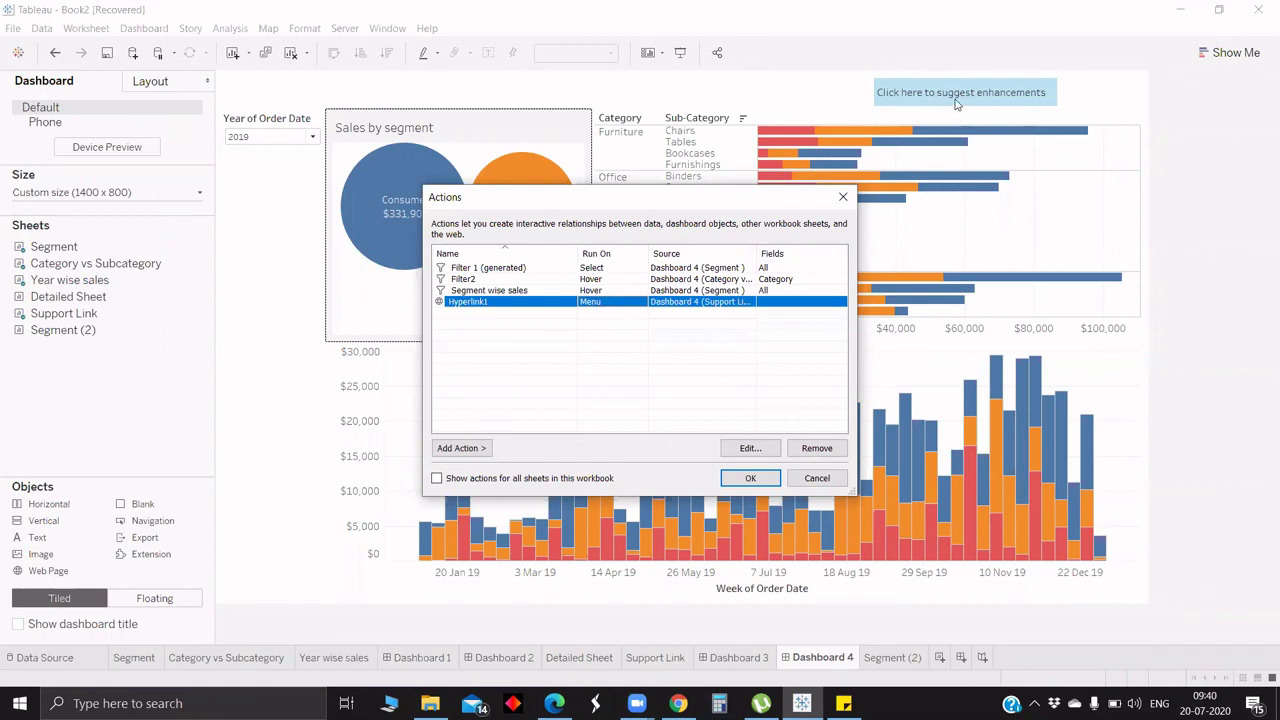
click(747, 485)
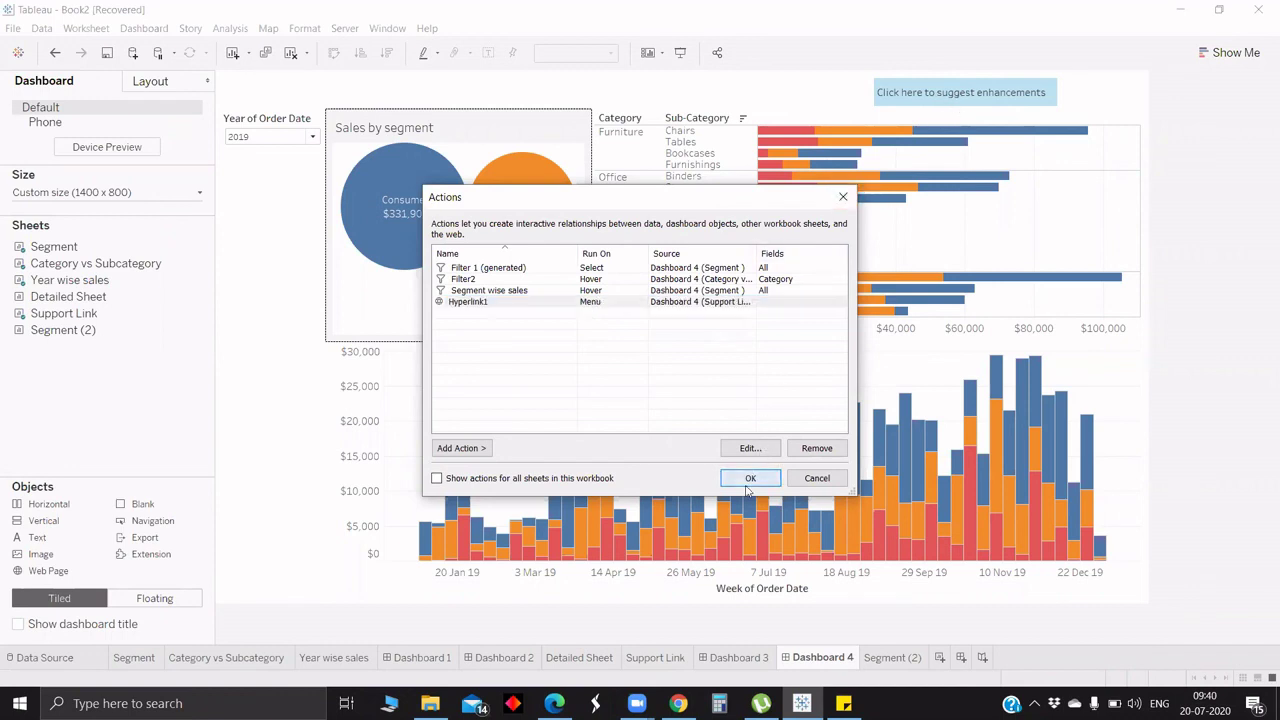
Step: Run Hyperlink1 from the "Click here to suggest enhancements" text and look through the Tableau Dashboards Request Form it opens
click(997, 97)
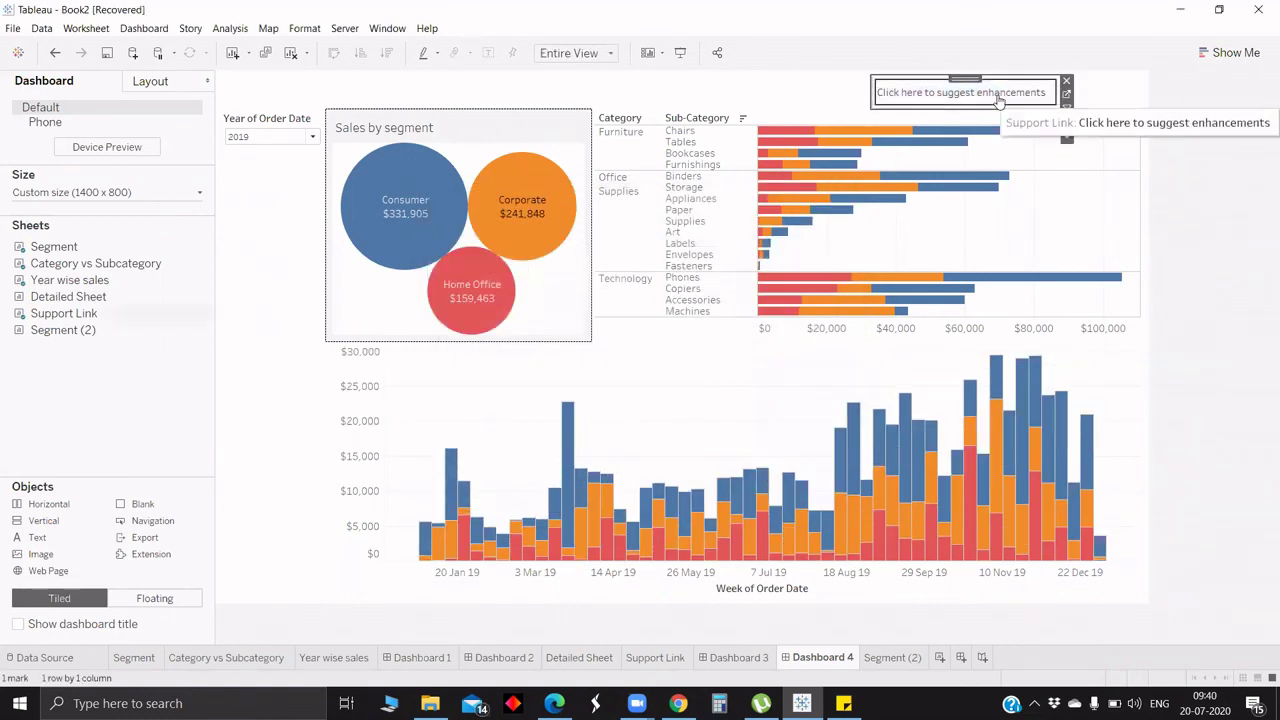
click(997, 97)
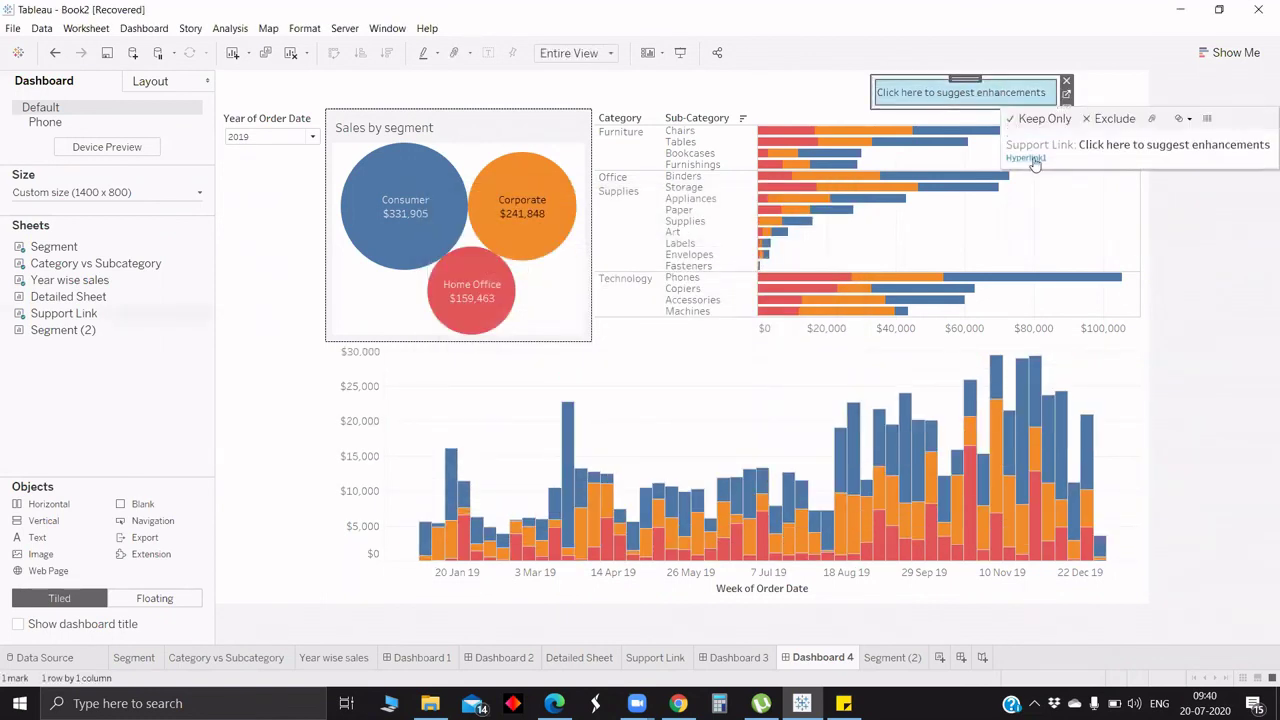
click(1030, 158)
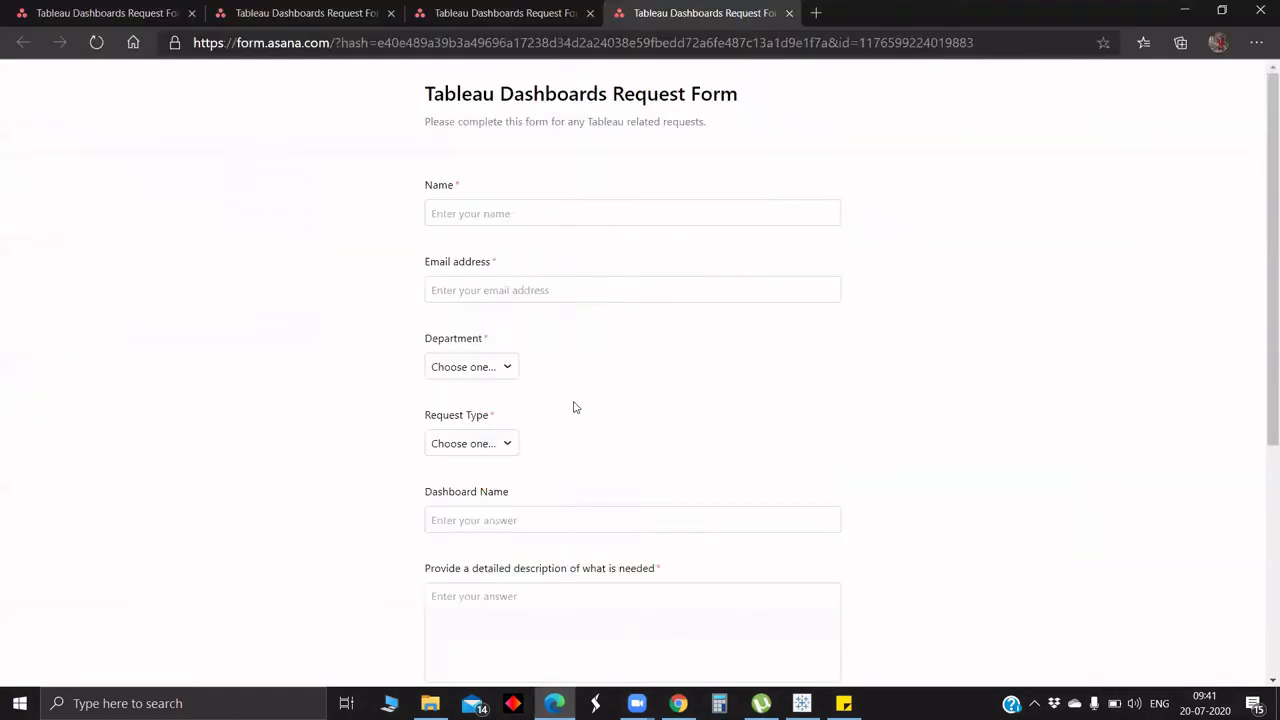
scroll(574, 406, down, 4)
scroll(574, 403, up, 4)
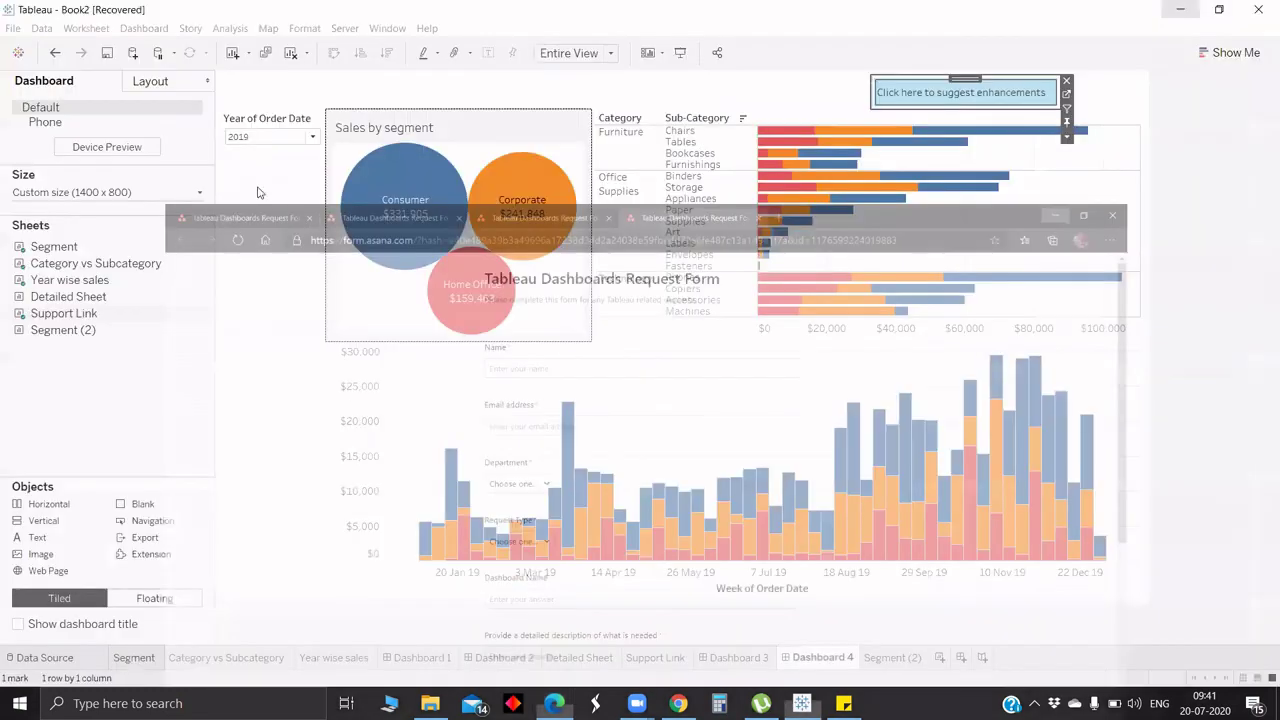
Step: Add a Go to Sheet action on Dashboard 4 with all source sheets, target sheet Dashboard 3, run on Menu
click(144, 28)
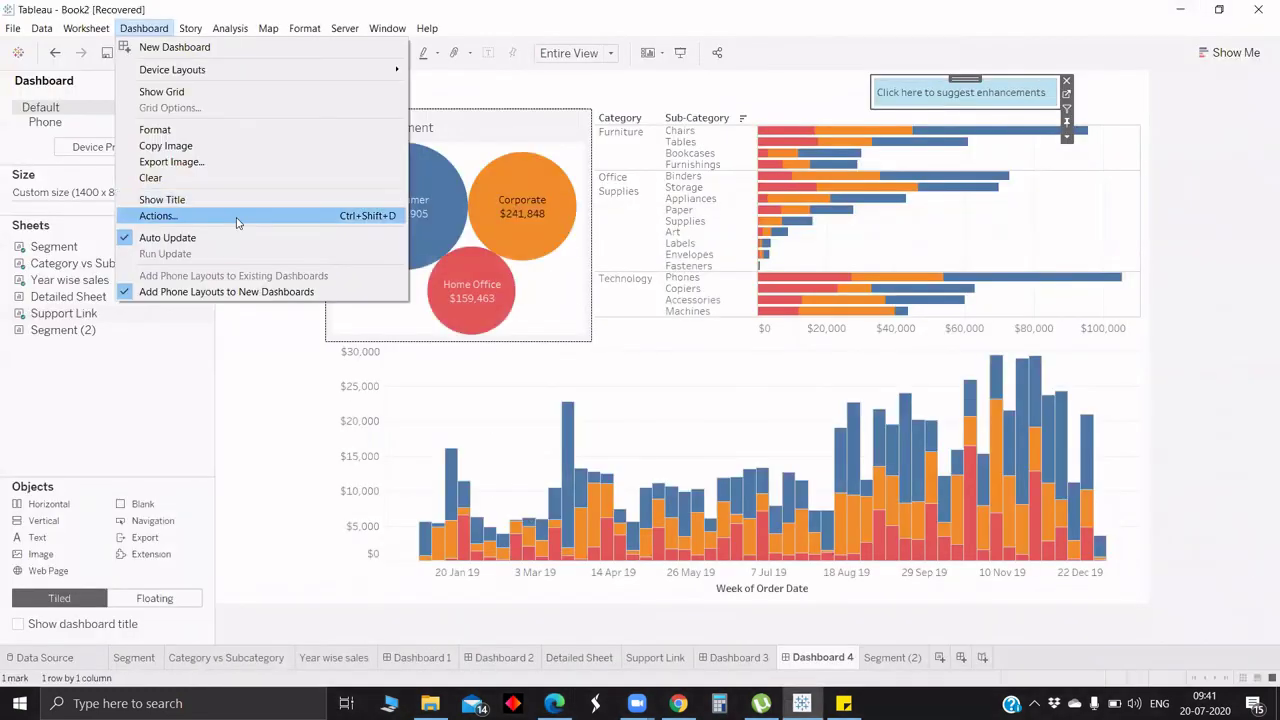
click(237, 216)
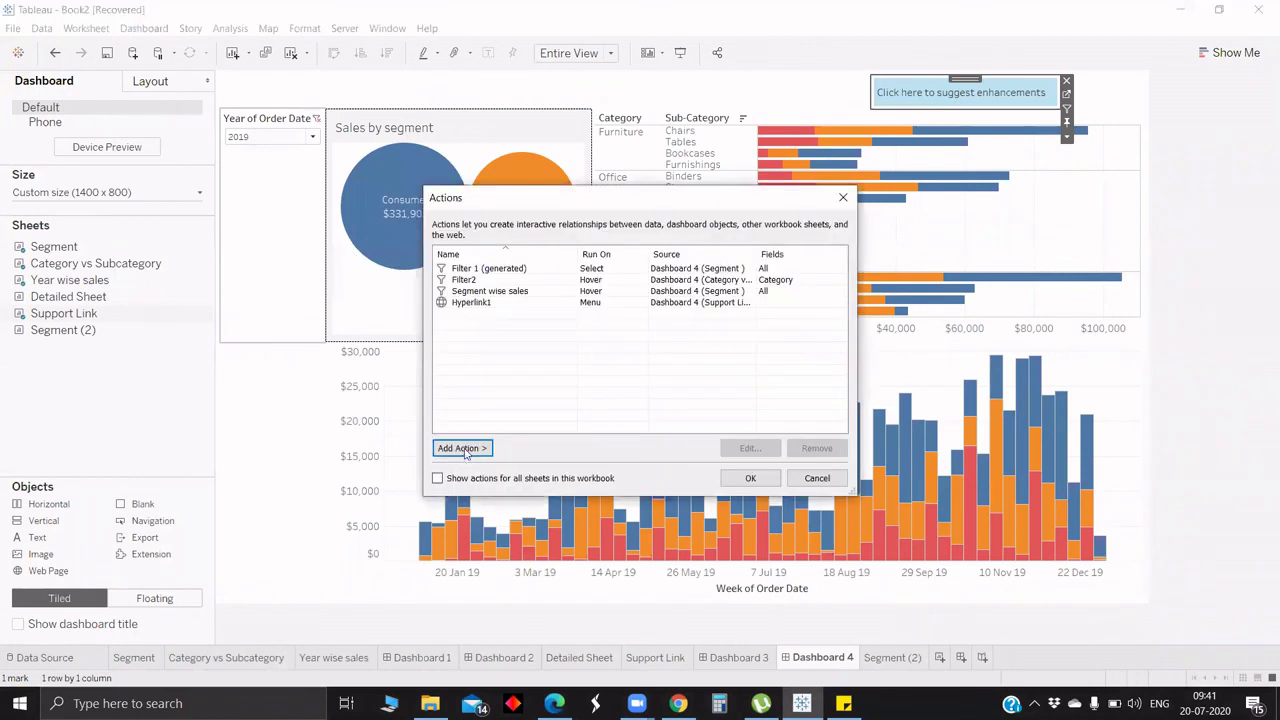
click(469, 449)
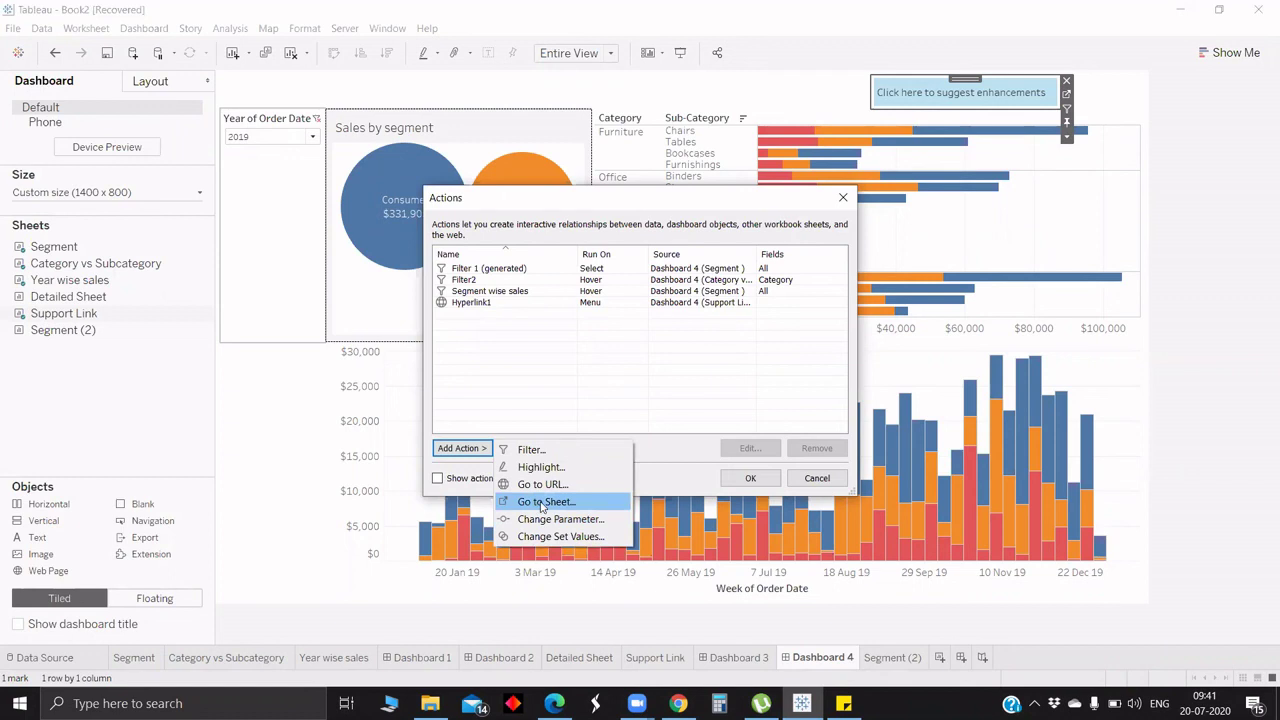
click(541, 502)
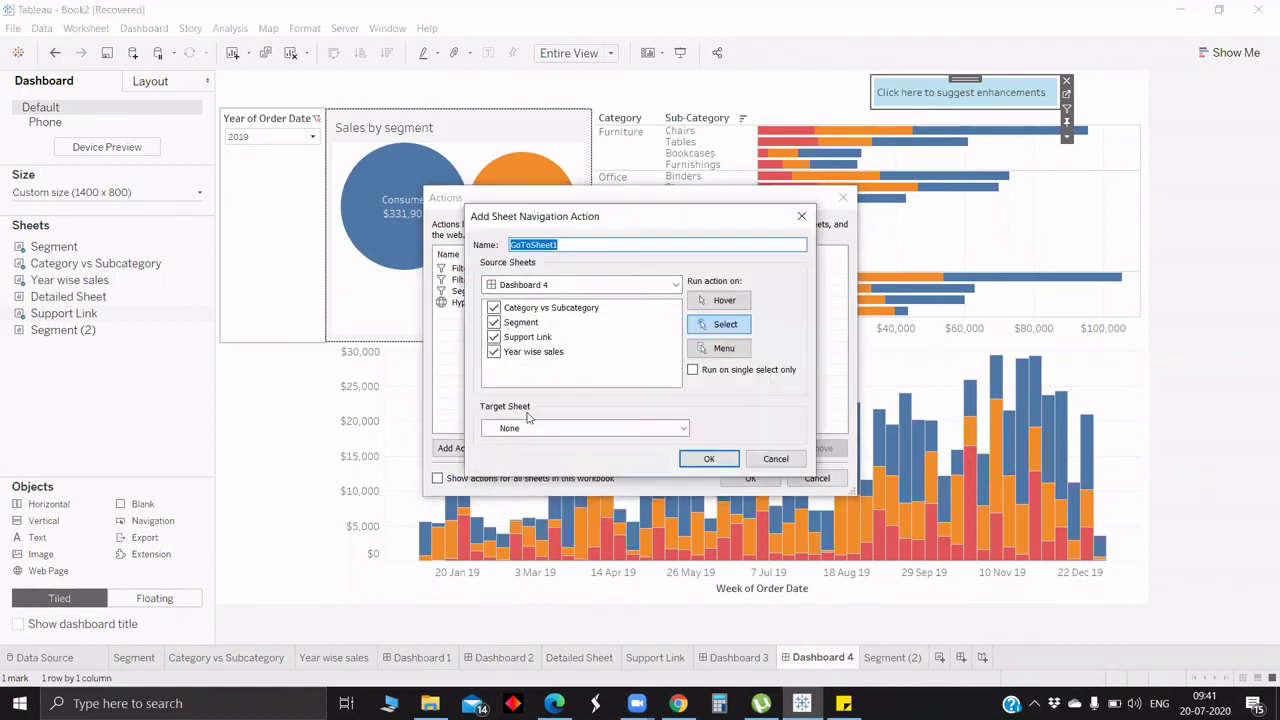
click(585, 427)
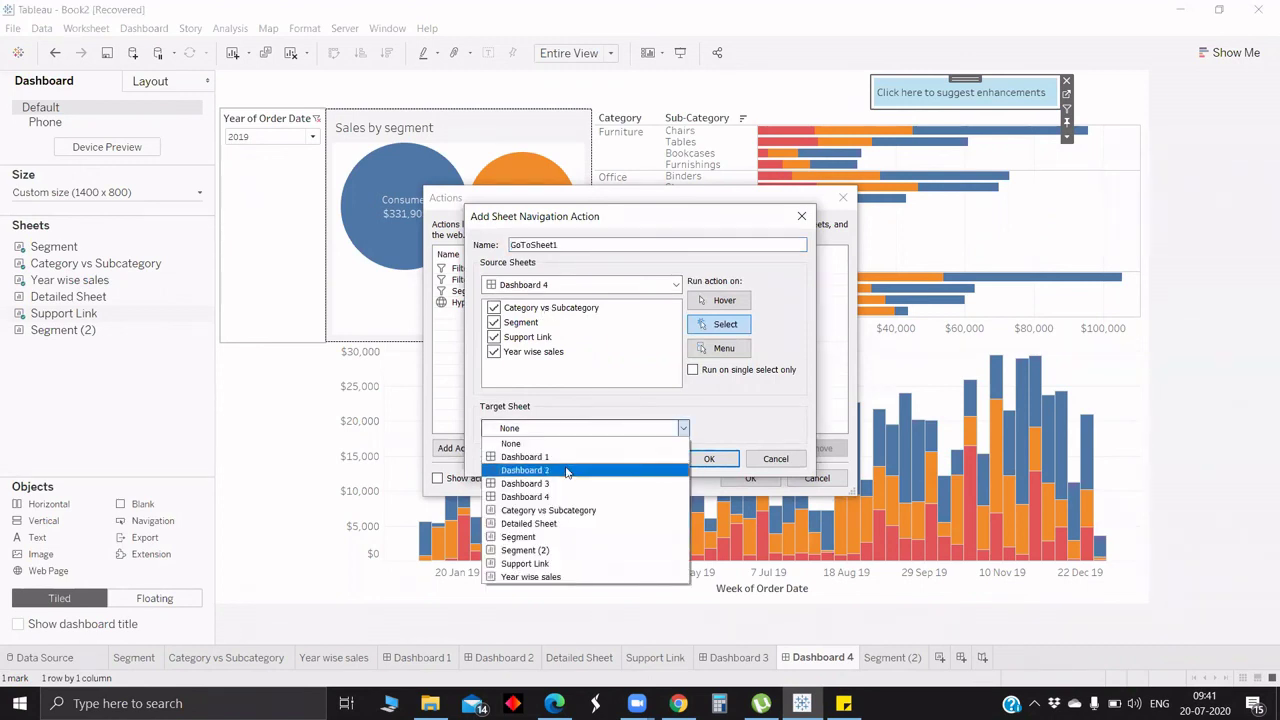
click(566, 483)
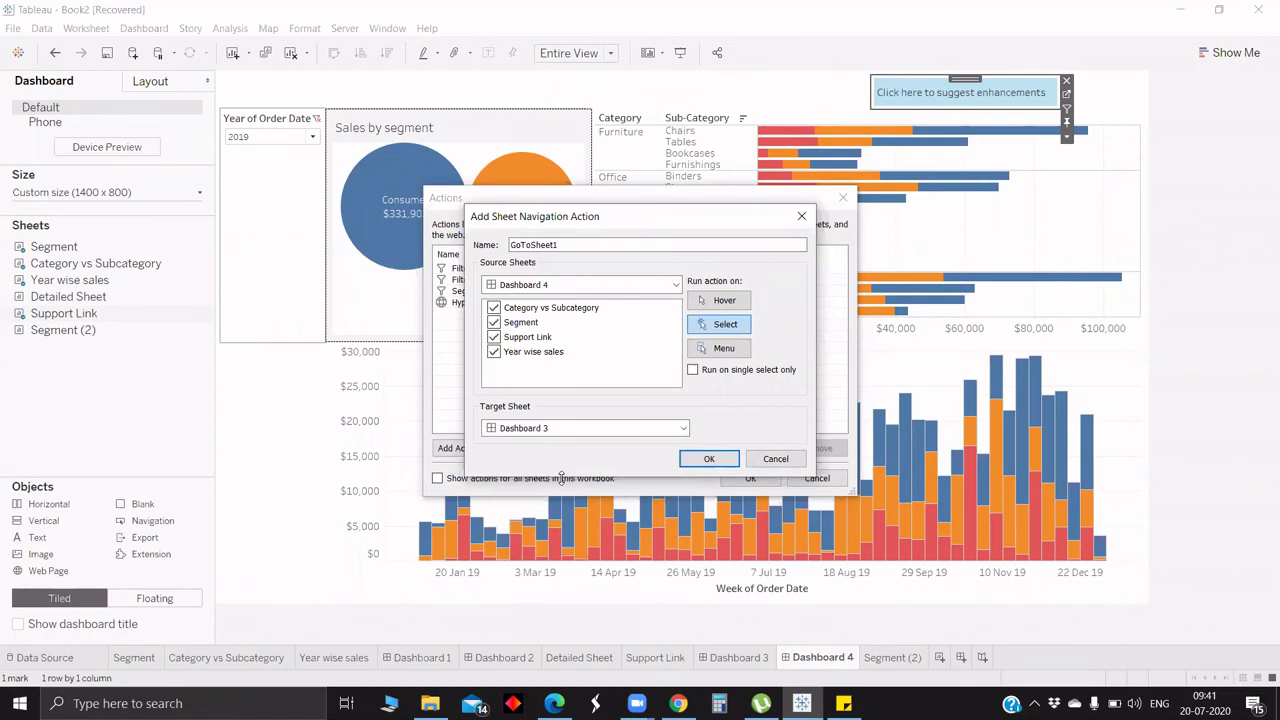
click(718, 349)
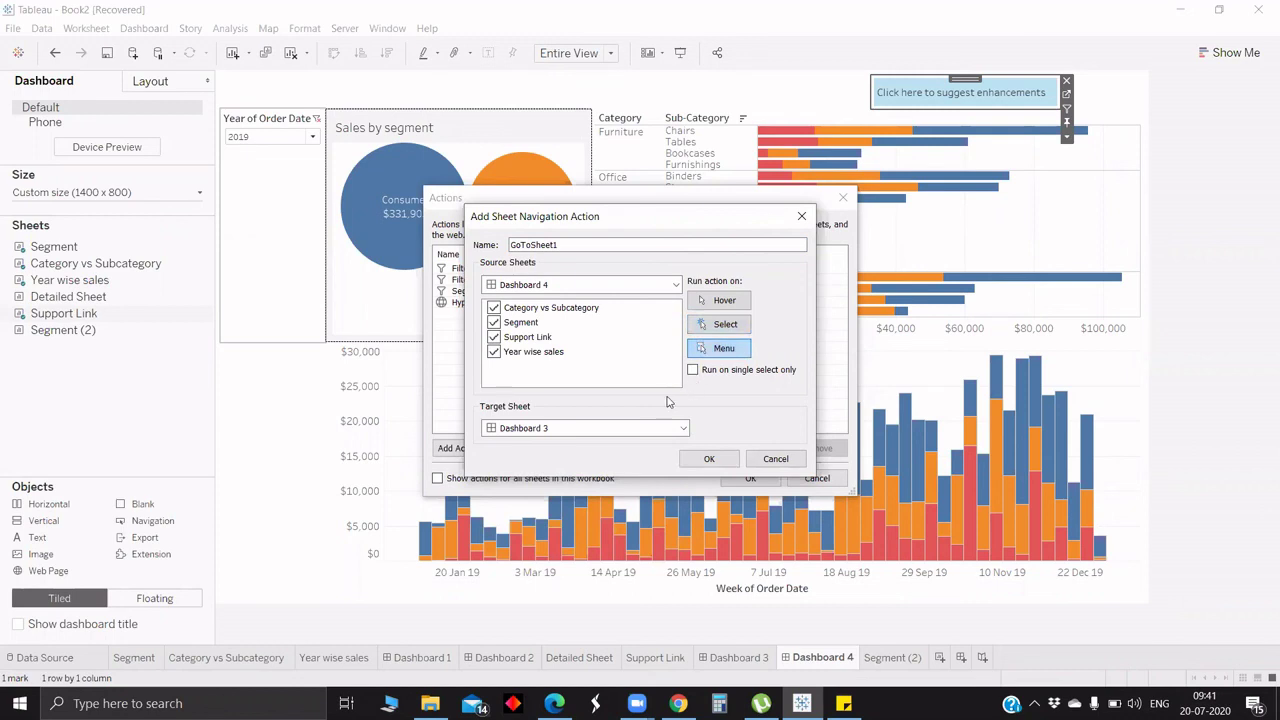
click(713, 462)
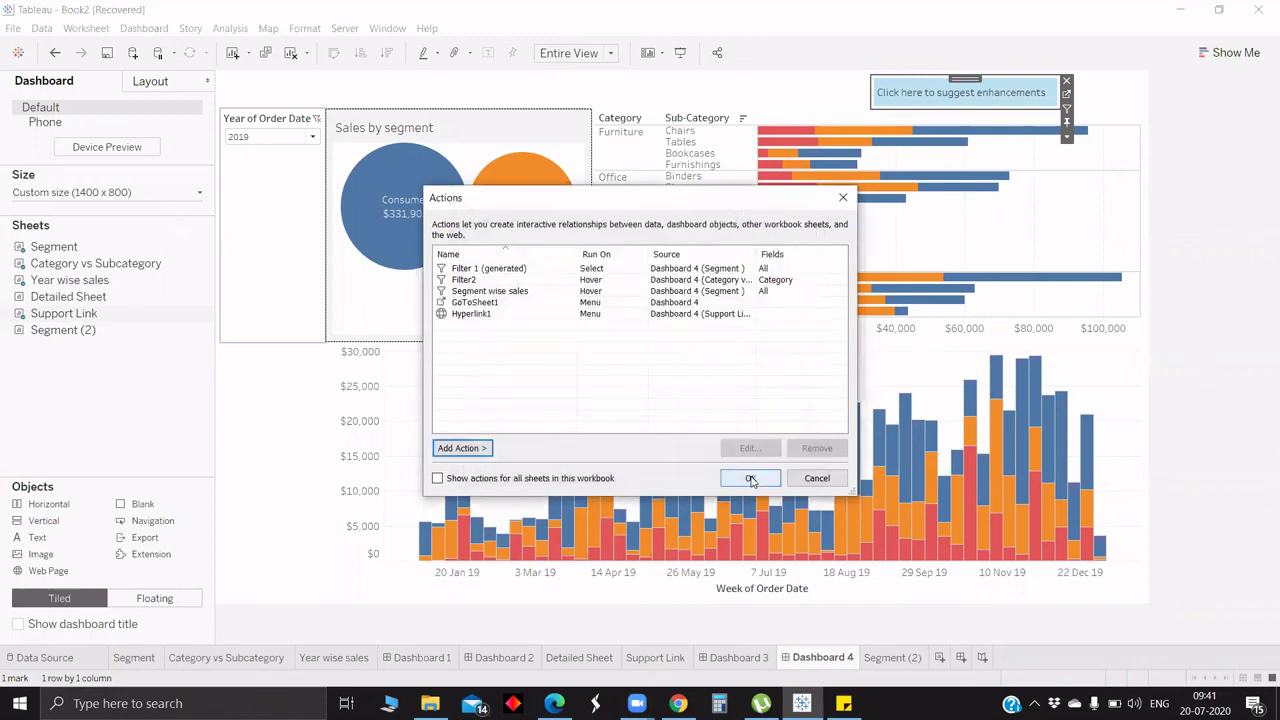
click(748, 477)
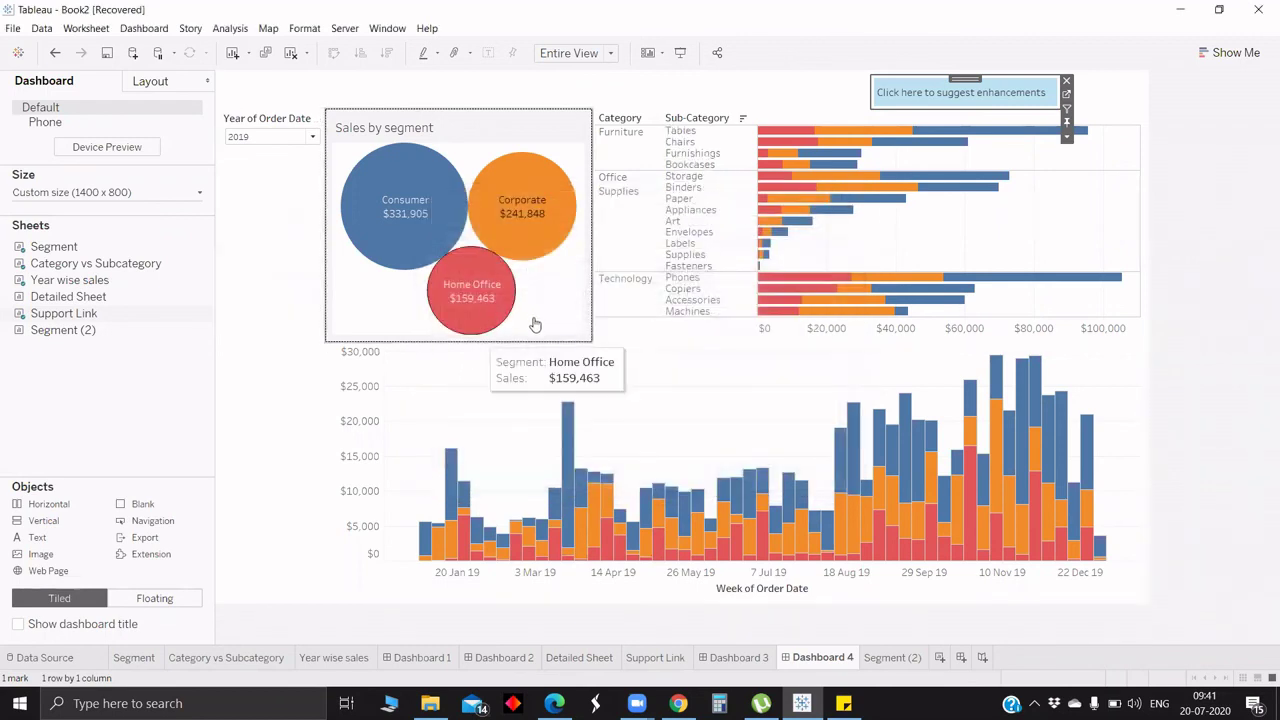
Step: Check the Corporate bubble's menu for the GoToSheet1 link, and compare Dashboard 3 with Dashboard 2 as target
mouse_move(580, 176)
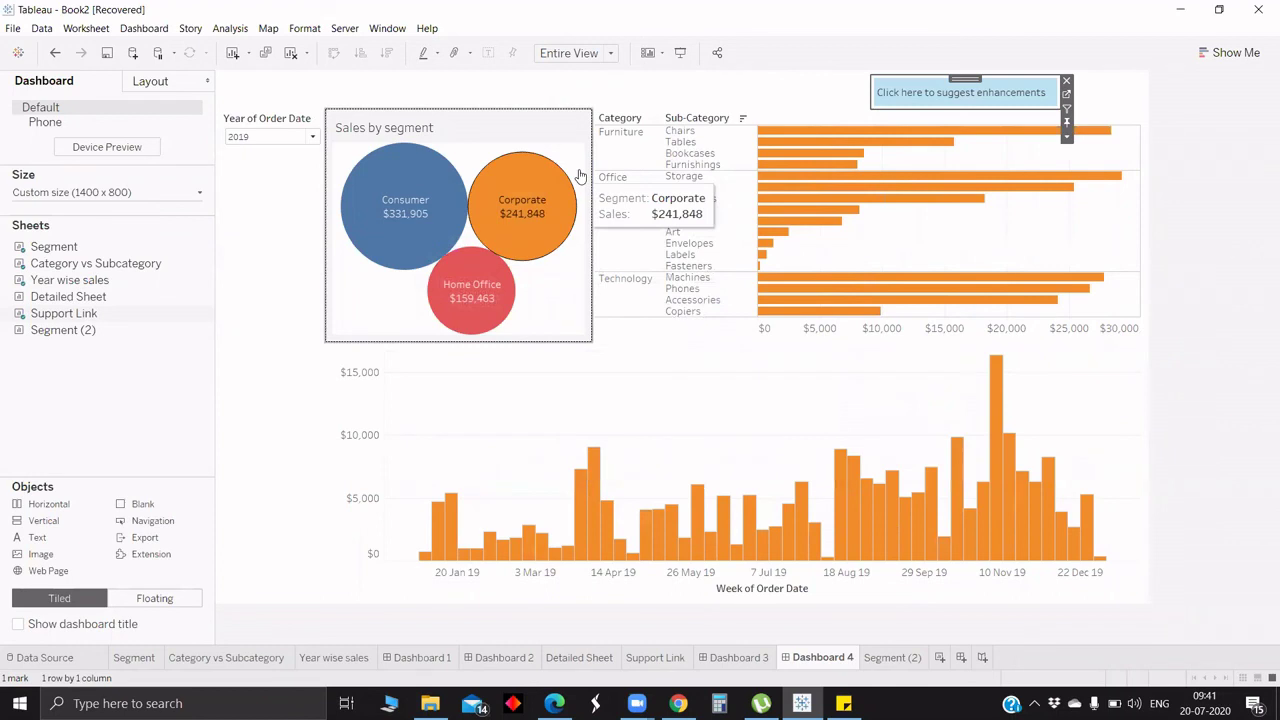
click(545, 200)
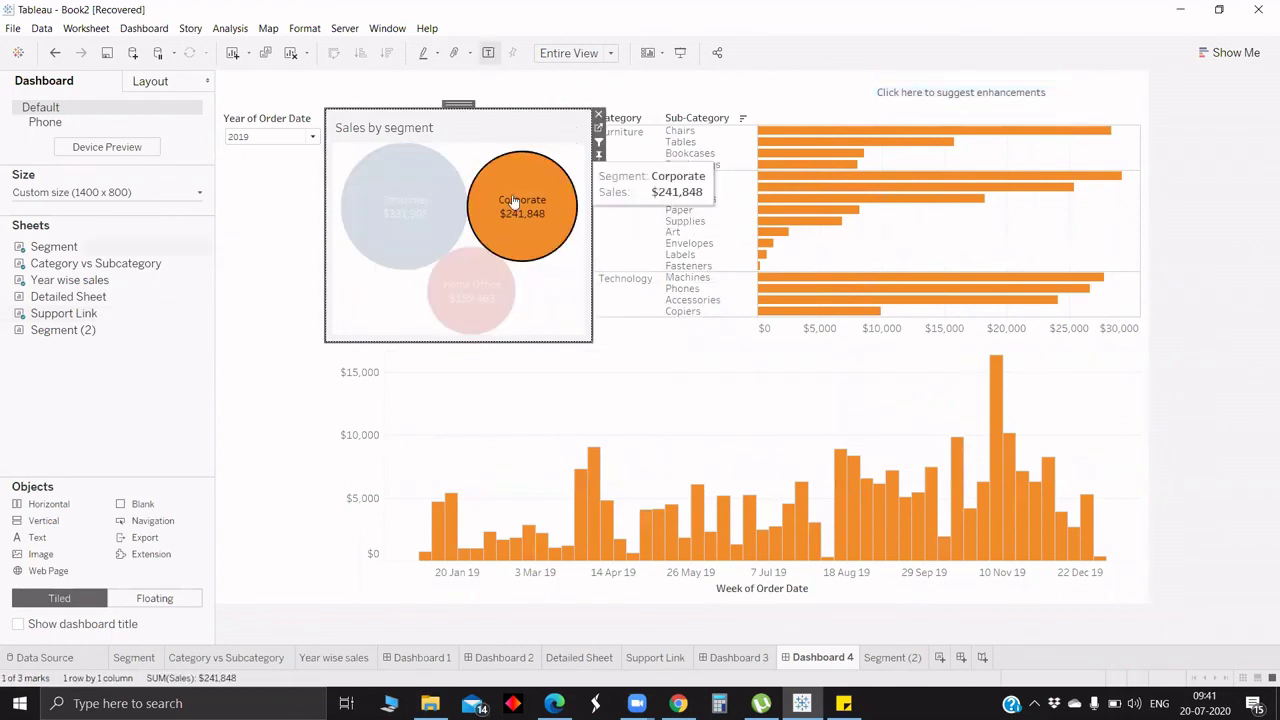
click(564, 275)
click(532, 195)
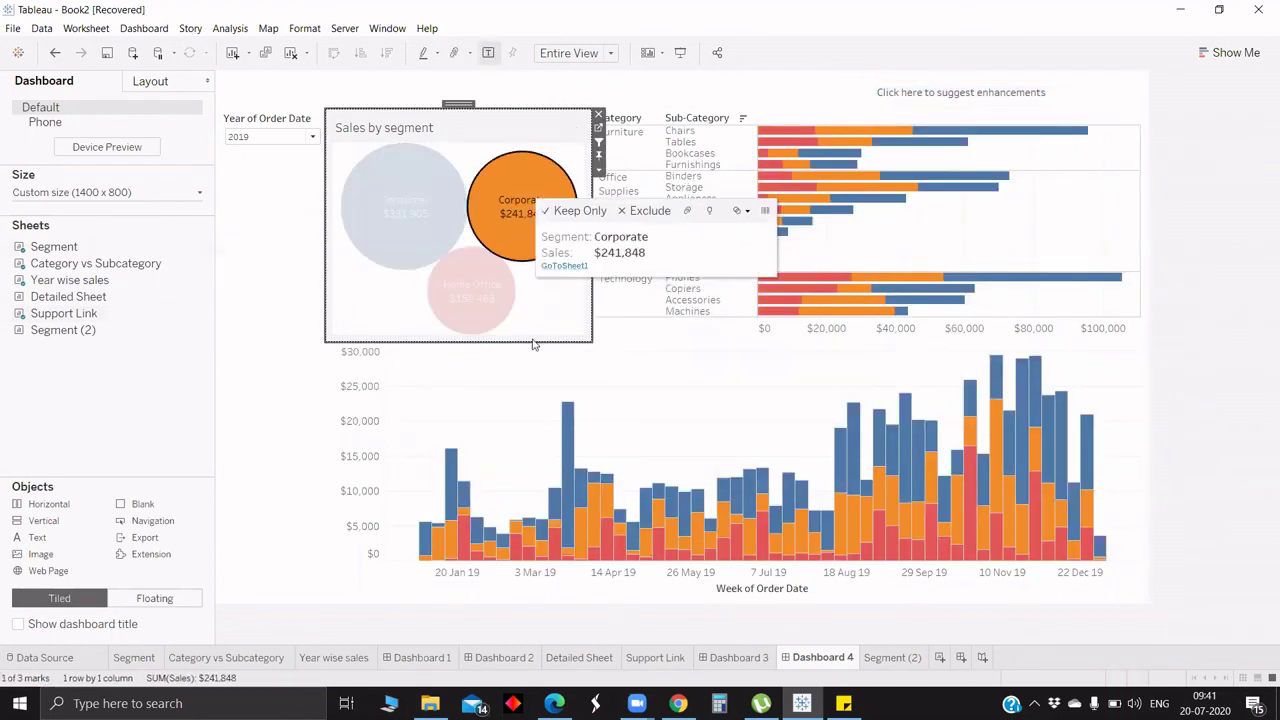
click(736, 657)
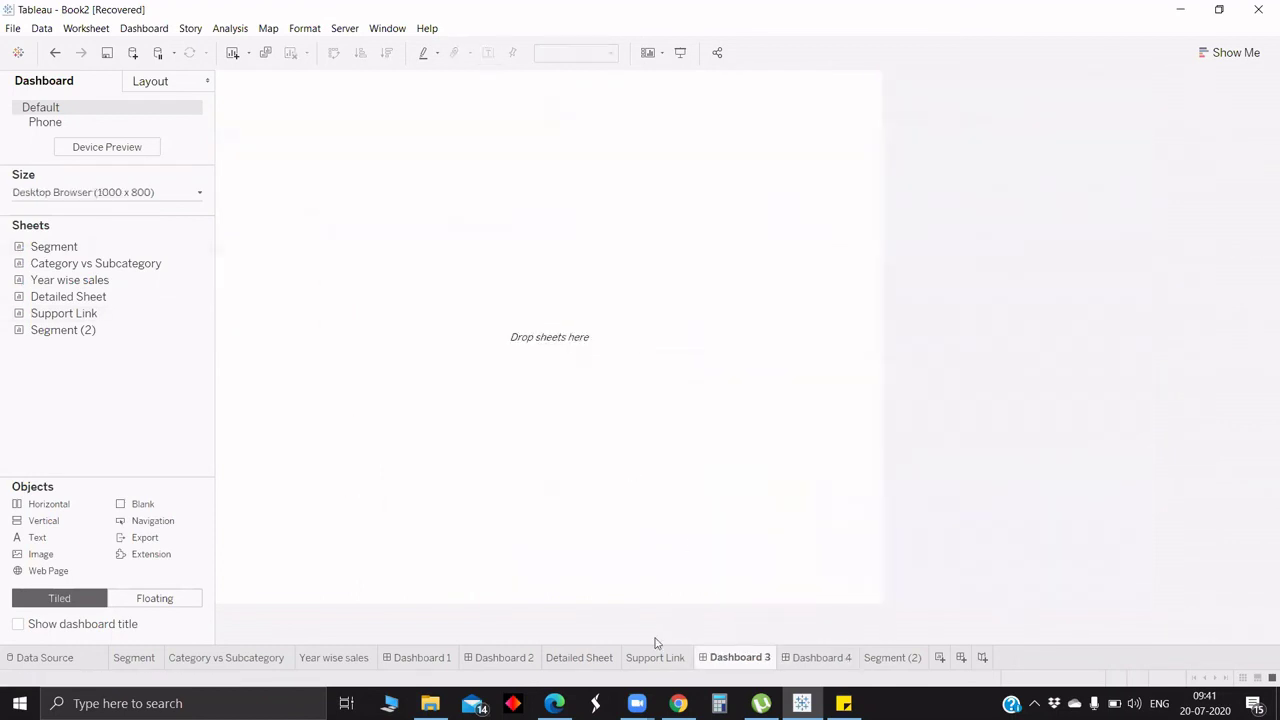
click(503, 660)
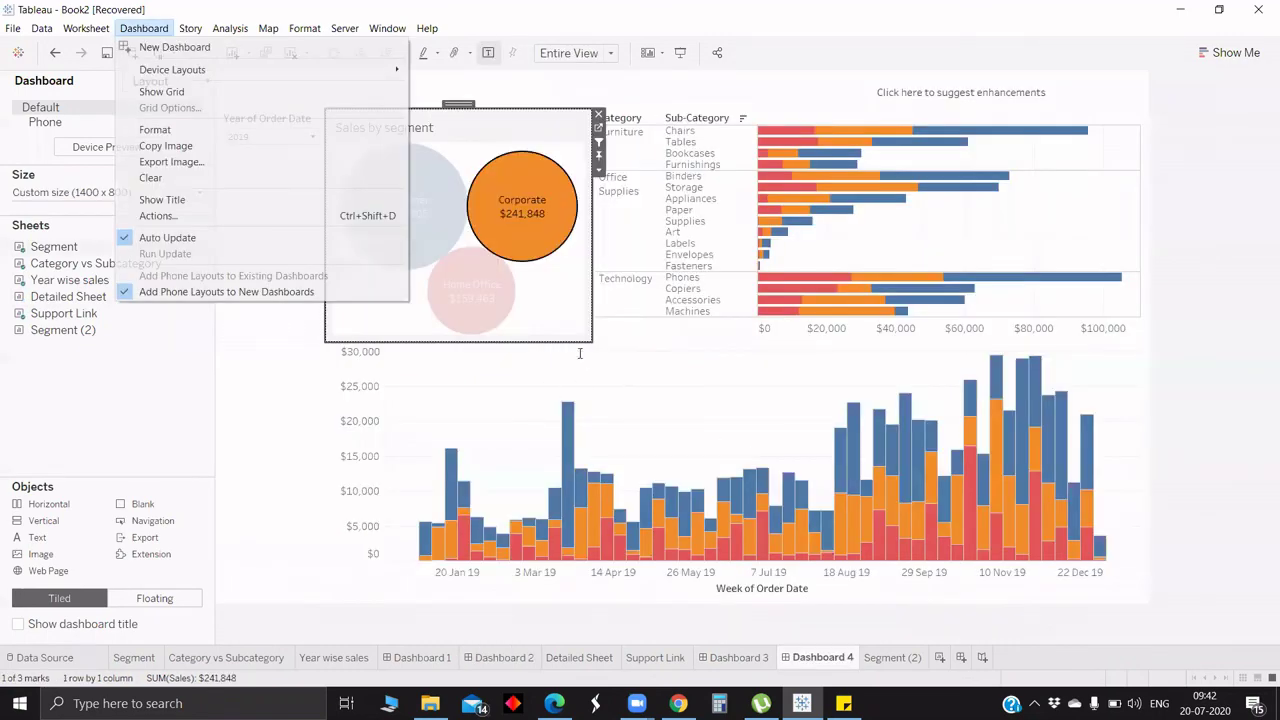
Step: Edit the GoToSheet1 action so that its target sheet is Dashboard 2, and save the dashboard actions
double_click(627, 313)
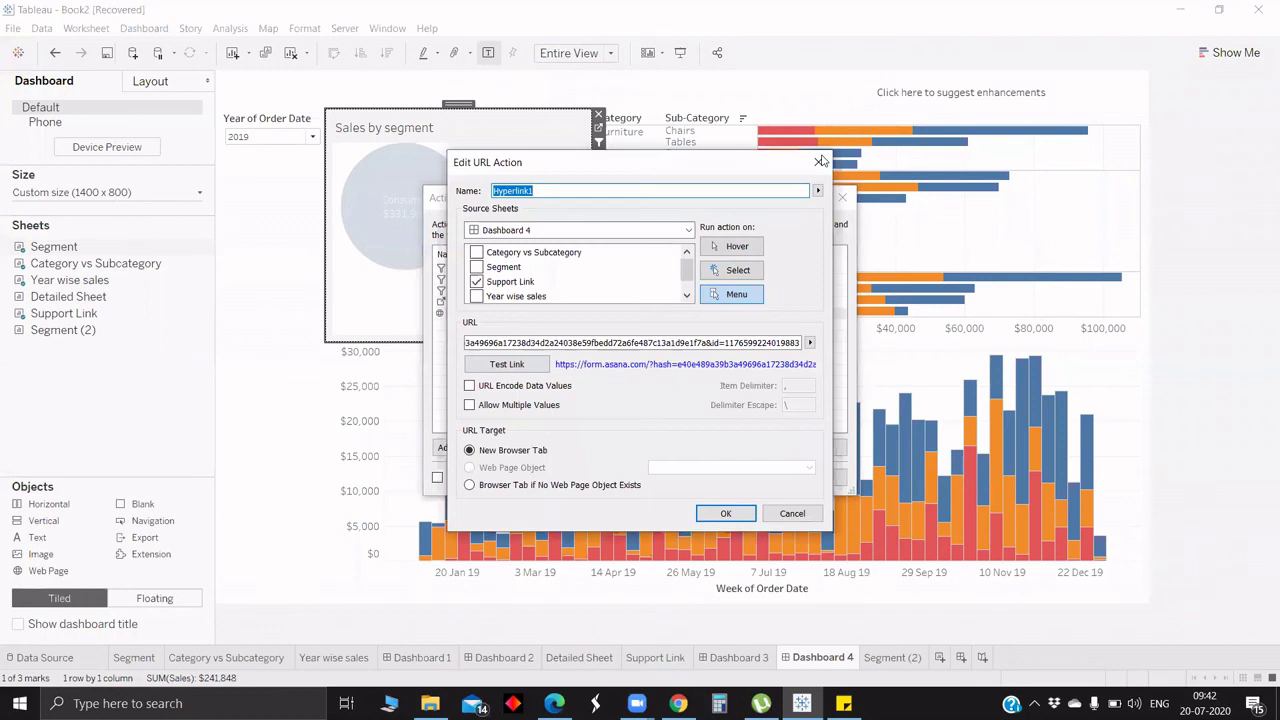
click(792, 513)
click(627, 303)
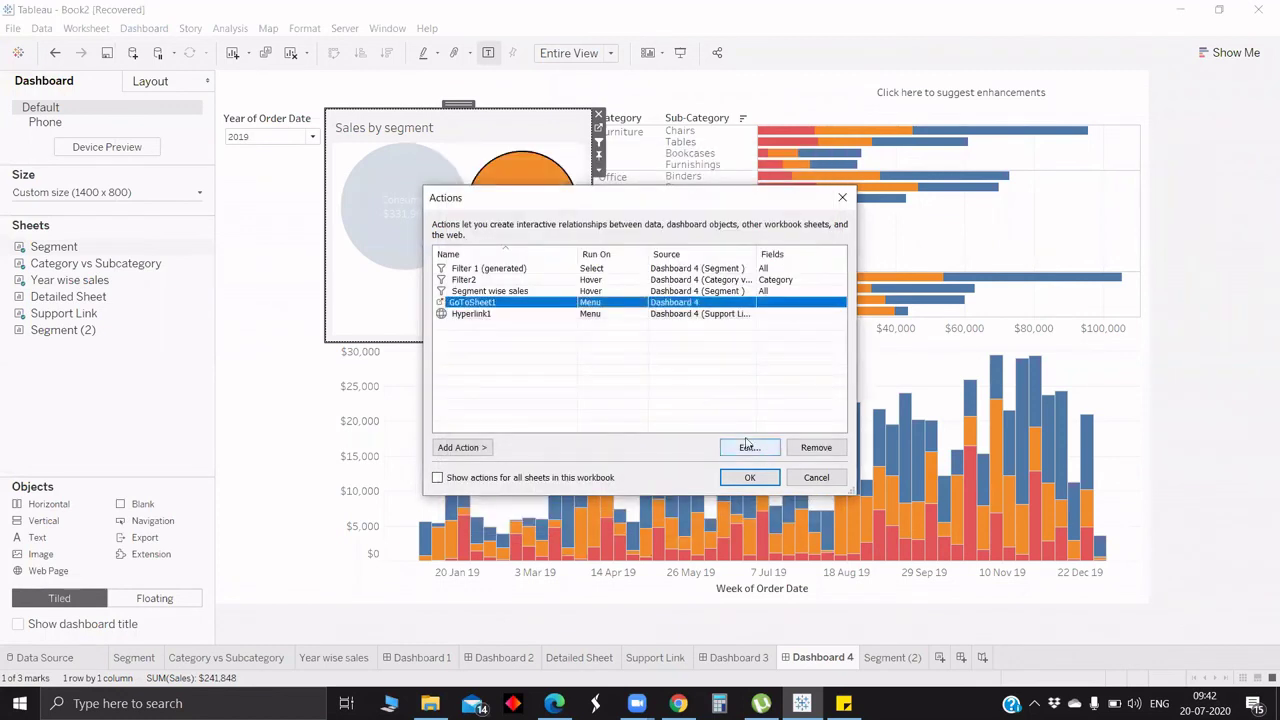
click(764, 449)
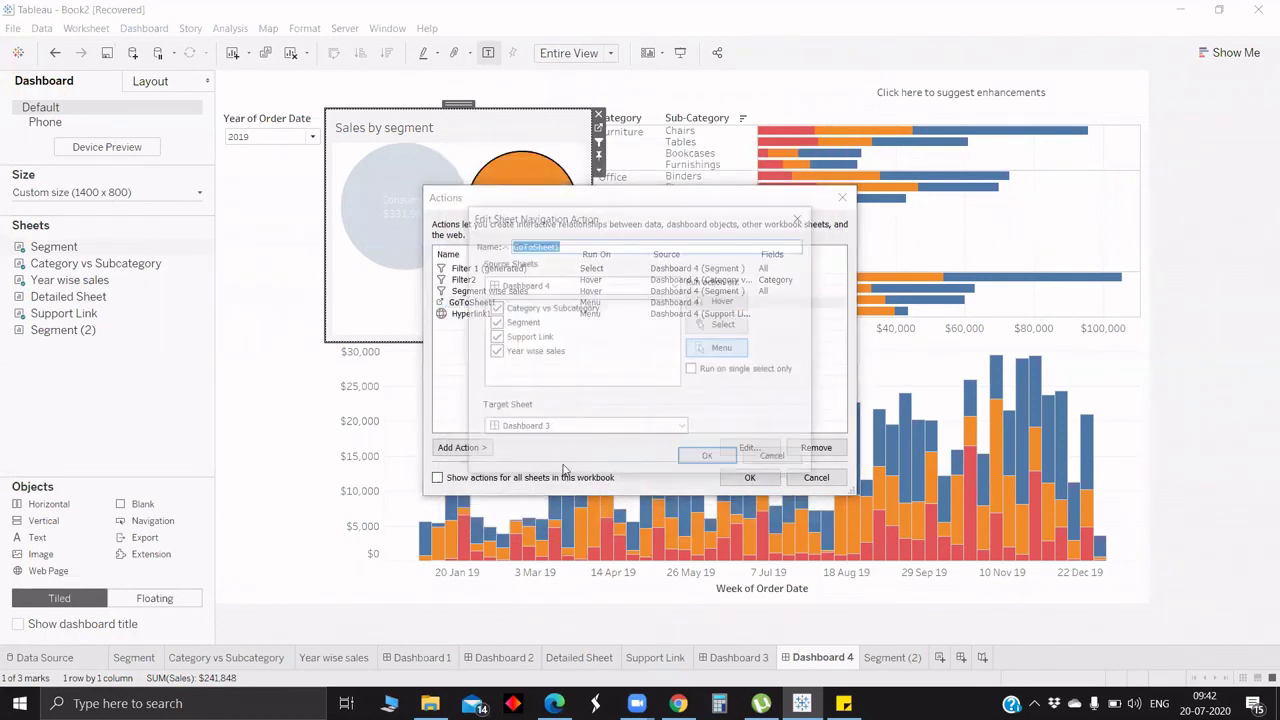
click(697, 460)
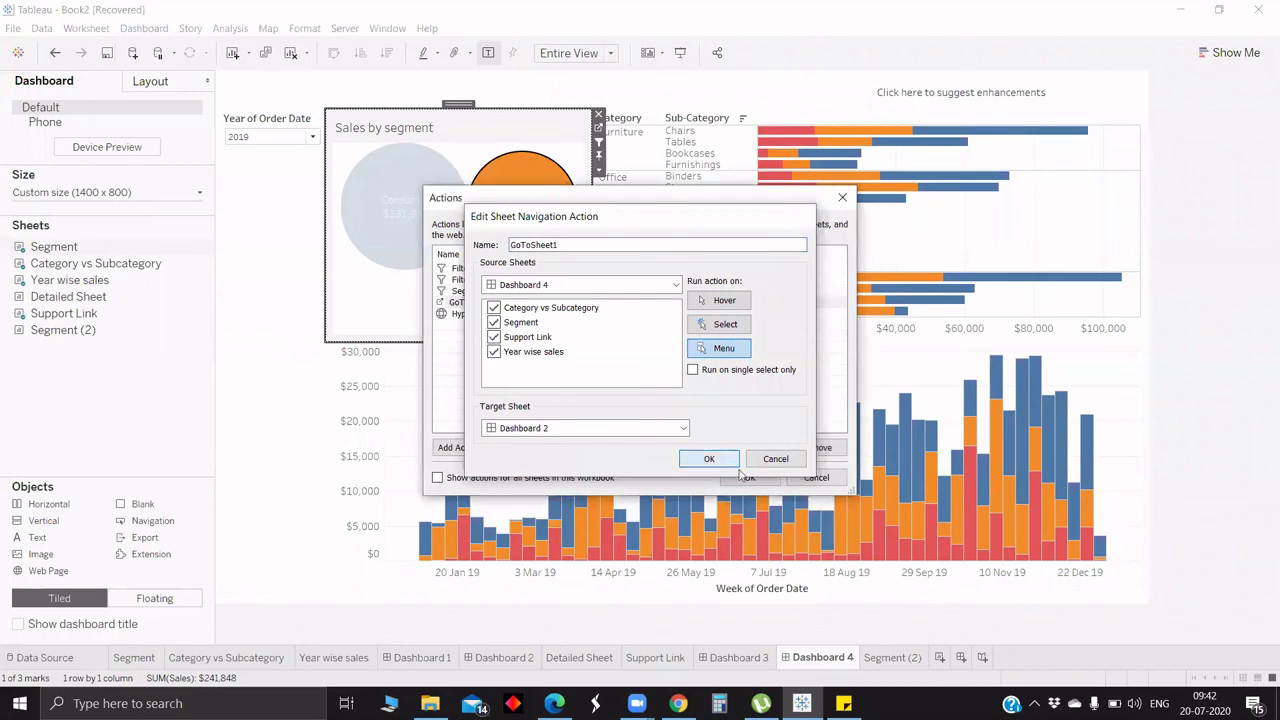
key(Return)
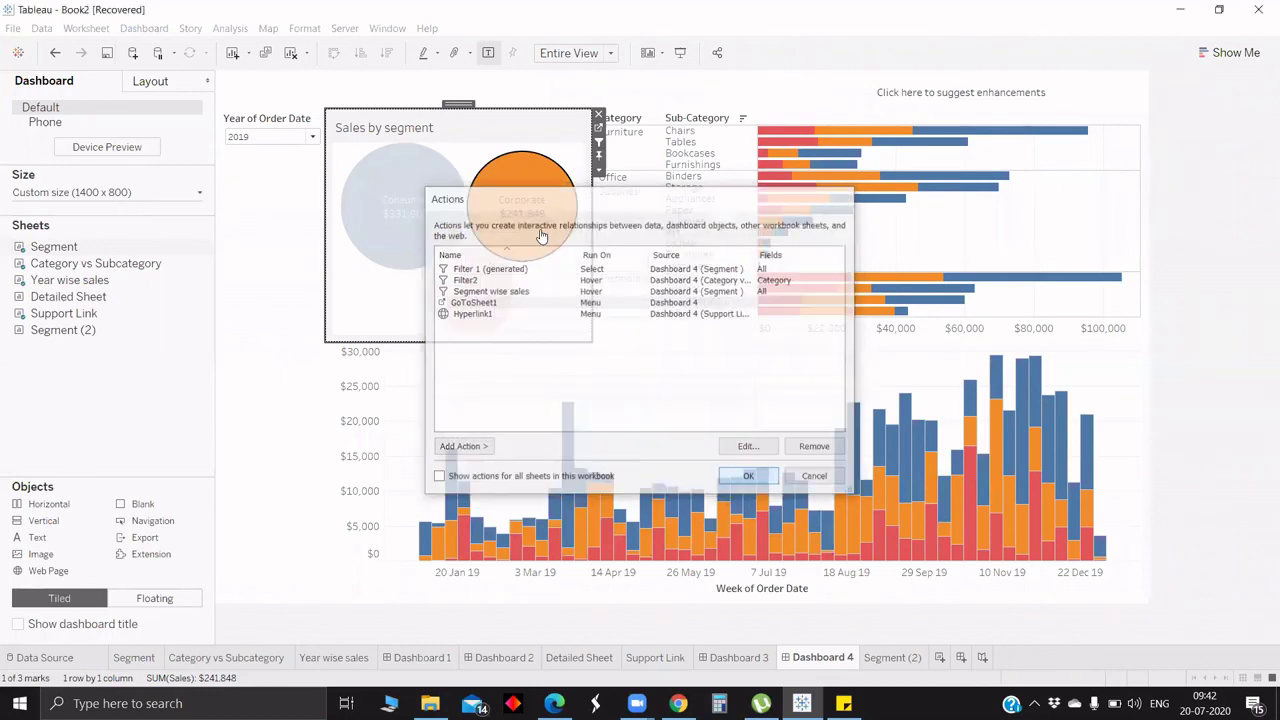
Step: Run GoToSheet1 from the Corporate bubble and scroll through the Detailed Sheet table on Dashboard 2
click(548, 243)
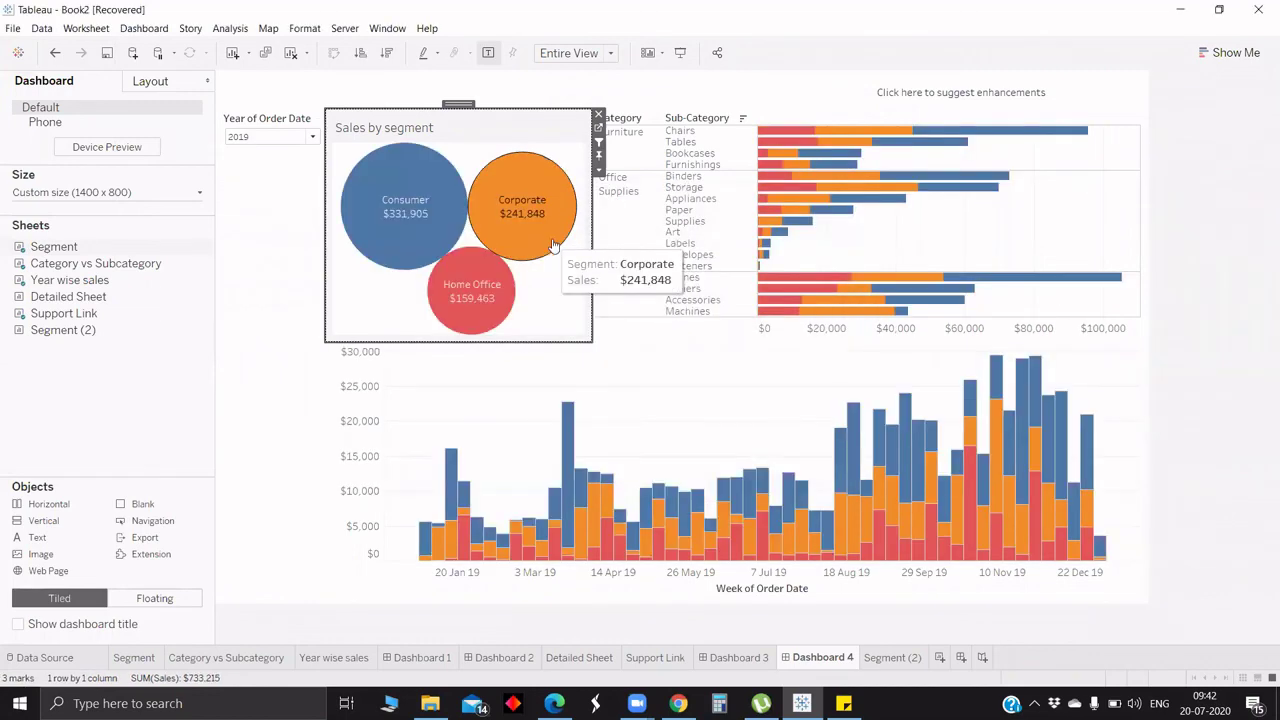
click(550, 246)
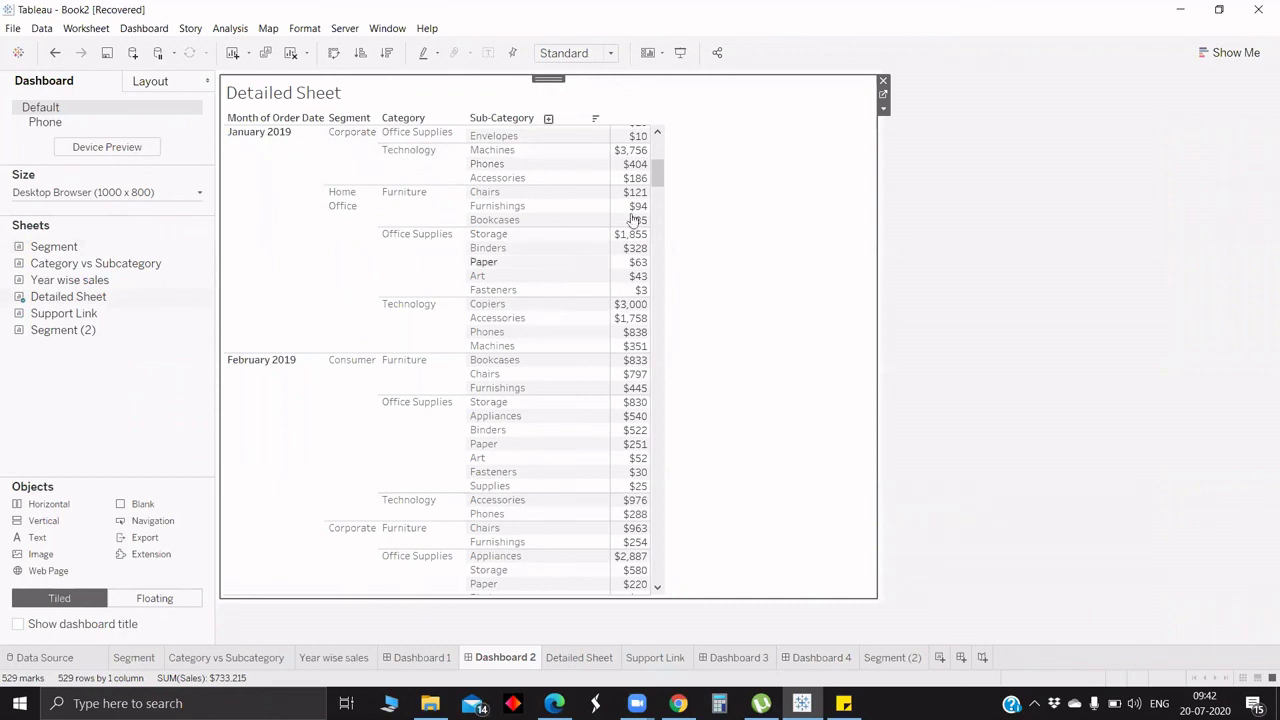
scroll(659, 220, down, 10)
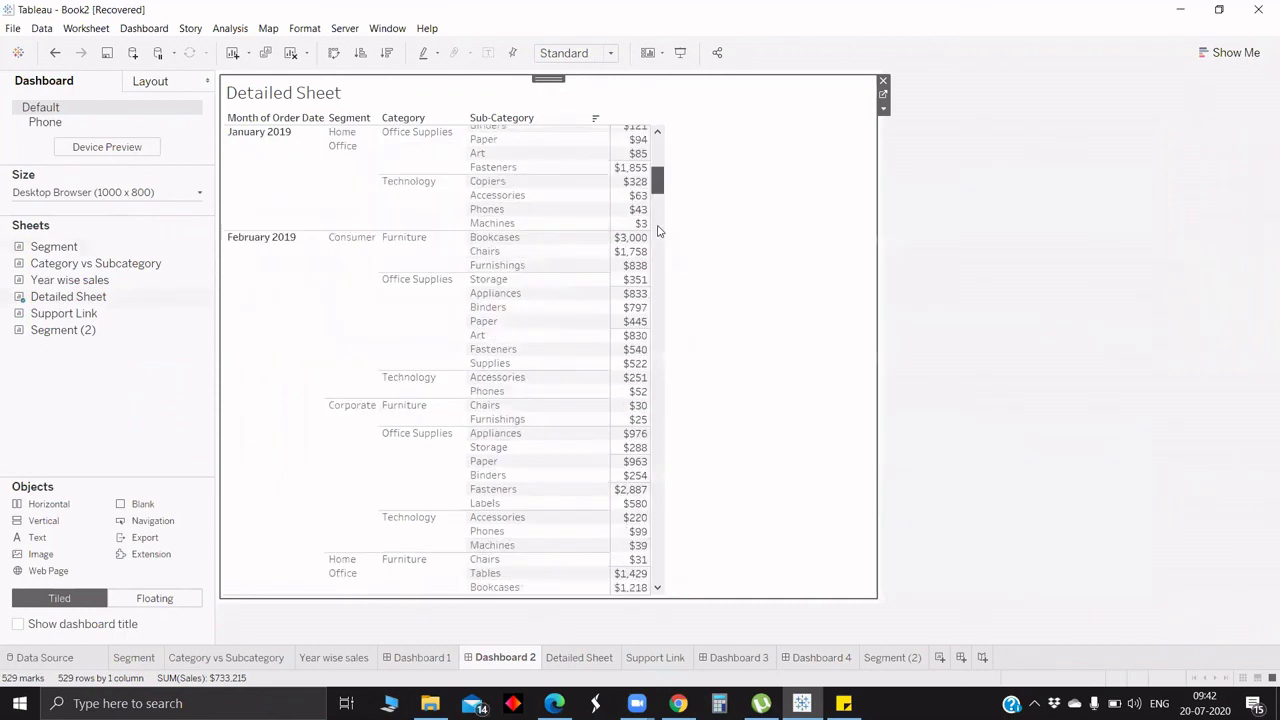
scroll(687, 121, down, 10)
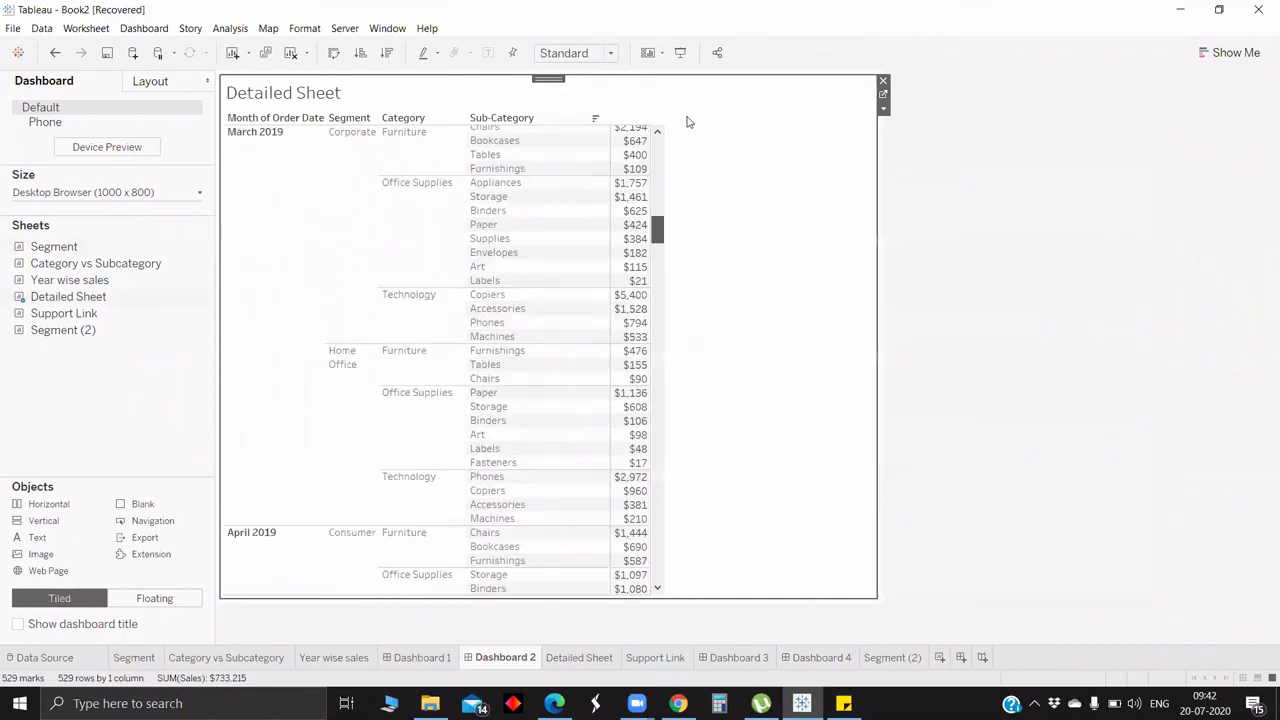
scroll(687, 121, down, 10)
scroll(687, 121, up, 20)
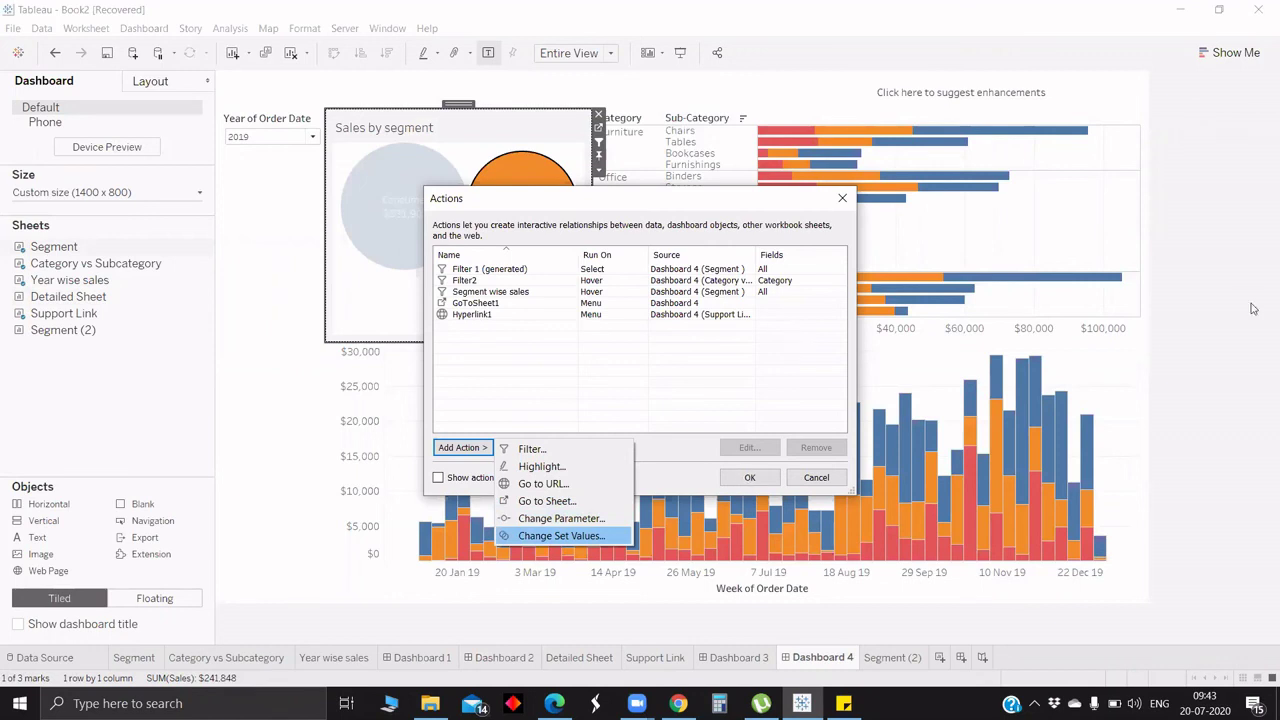
Step: Leave the Actions dialog on Dashboard 4 without adding another action, and clear the bubble selection in Sales by segment
key(Escape)
key(Escape)
key(Escape)
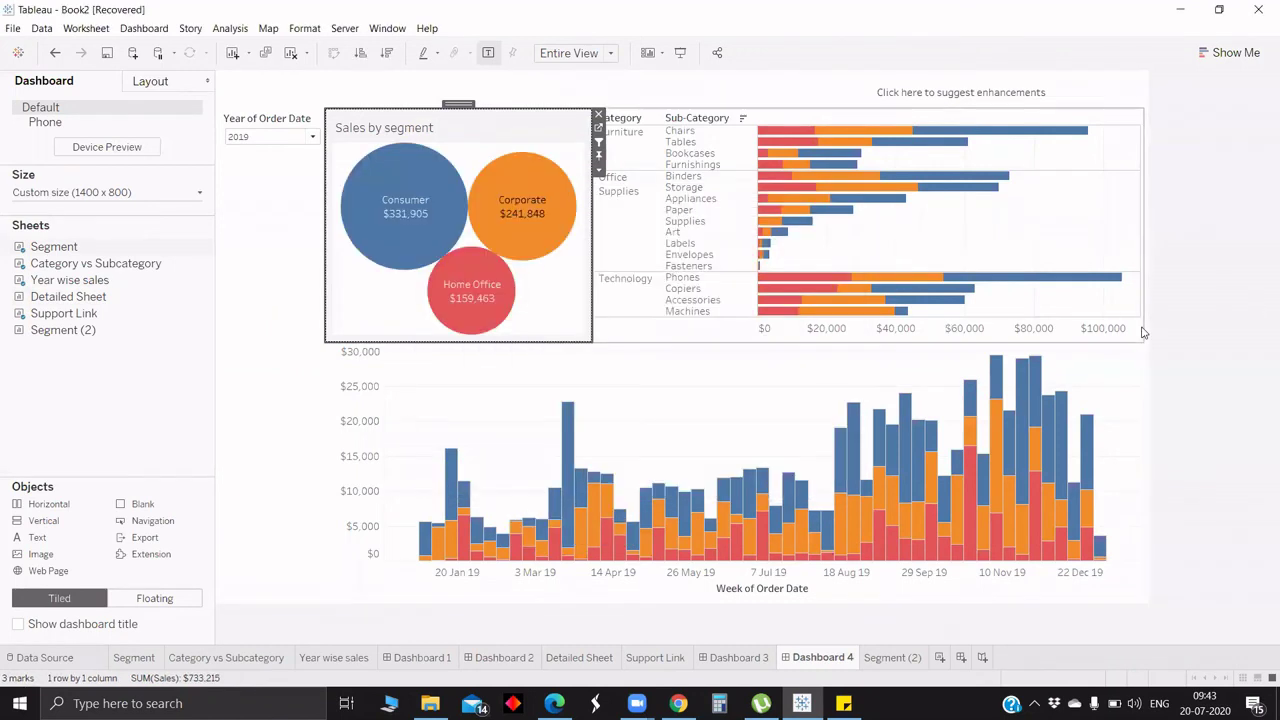